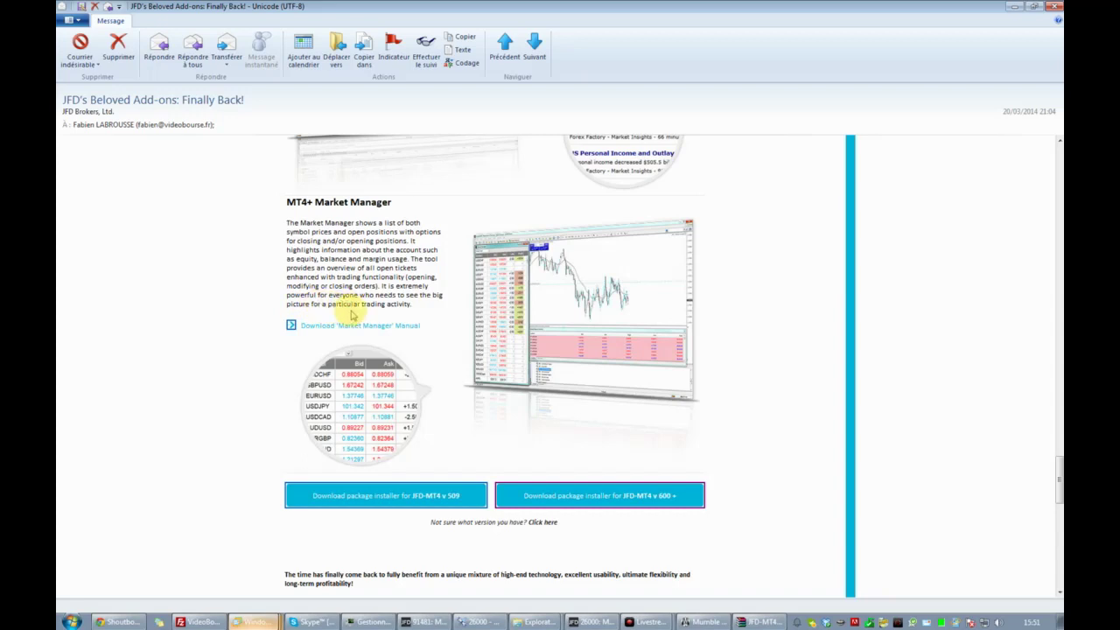
Review the MT4+ add-on descriptions and package installer links in the JFD Brokers email, and close the message
{"action": "scroll", "coordinate": [302, 340], "scroll_direction": "down", "scroll_amount": 3}
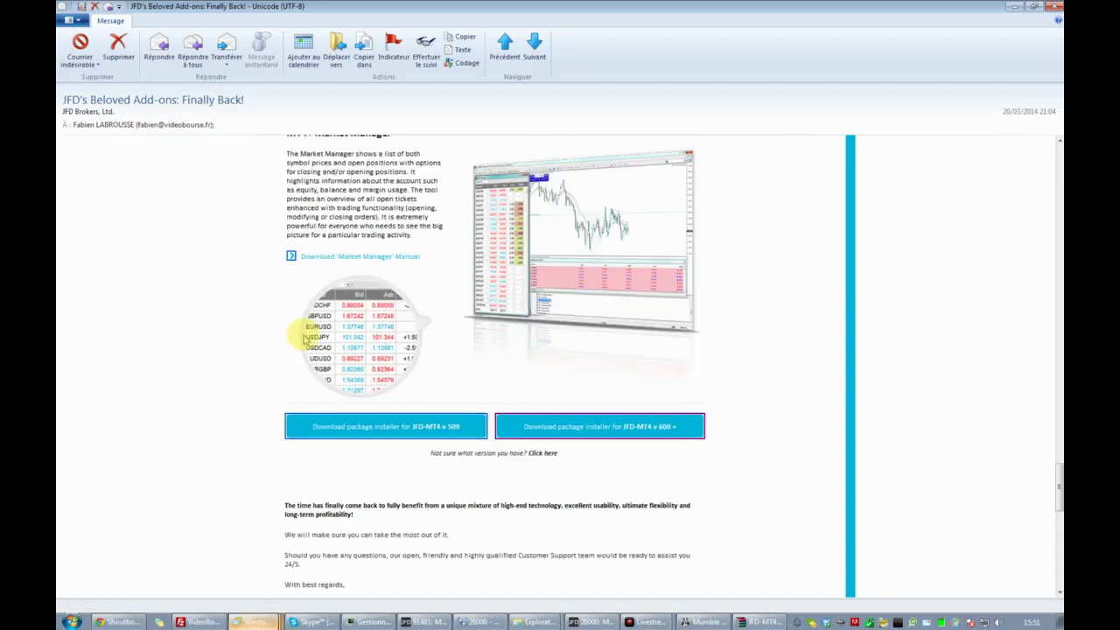
{"action": "scroll", "coordinate": [302, 337], "scroll_direction": "down", "scroll_amount": 4}
{"action": "scroll", "coordinate": [297, 328], "scroll_direction": "up", "scroll_amount": 3}
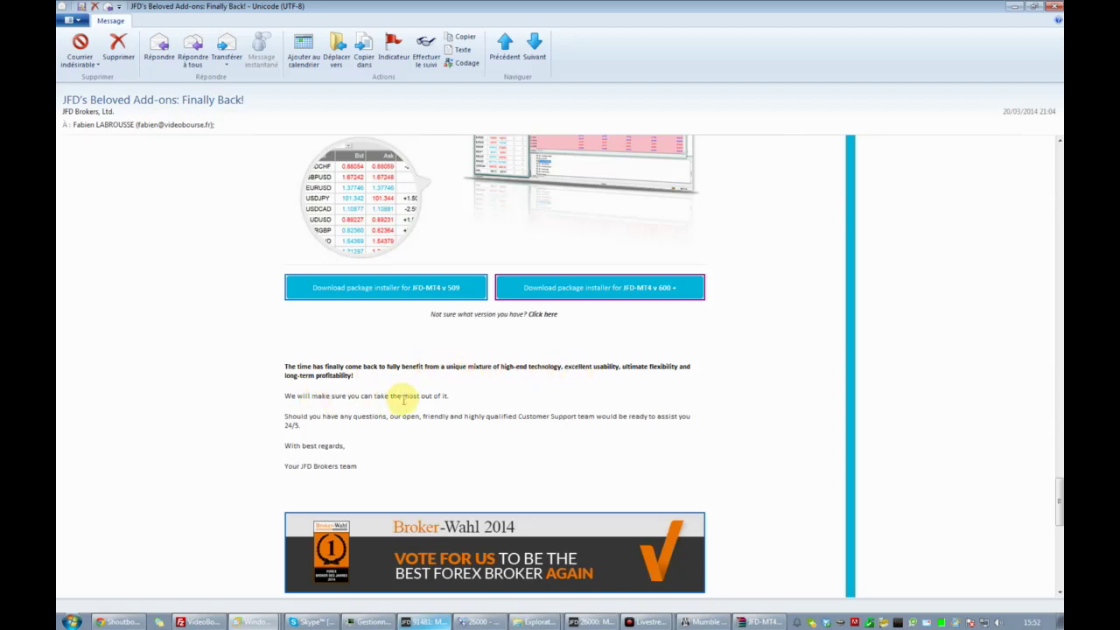
{"action": "scroll", "coordinate": [405, 411], "scroll_direction": "down", "scroll_amount": 3}
{"action": "scroll", "coordinate": [404, 411], "scroll_direction": "up", "scroll_amount": 10}
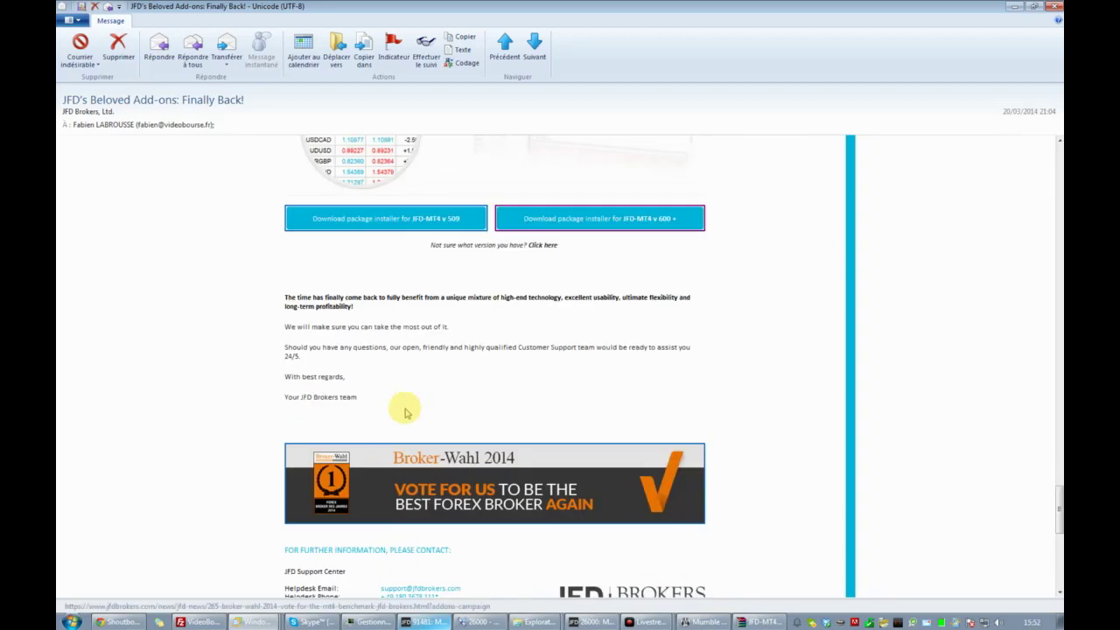
{"action": "scroll", "coordinate": [404, 411], "scroll_direction": "up", "scroll_amount": 15}
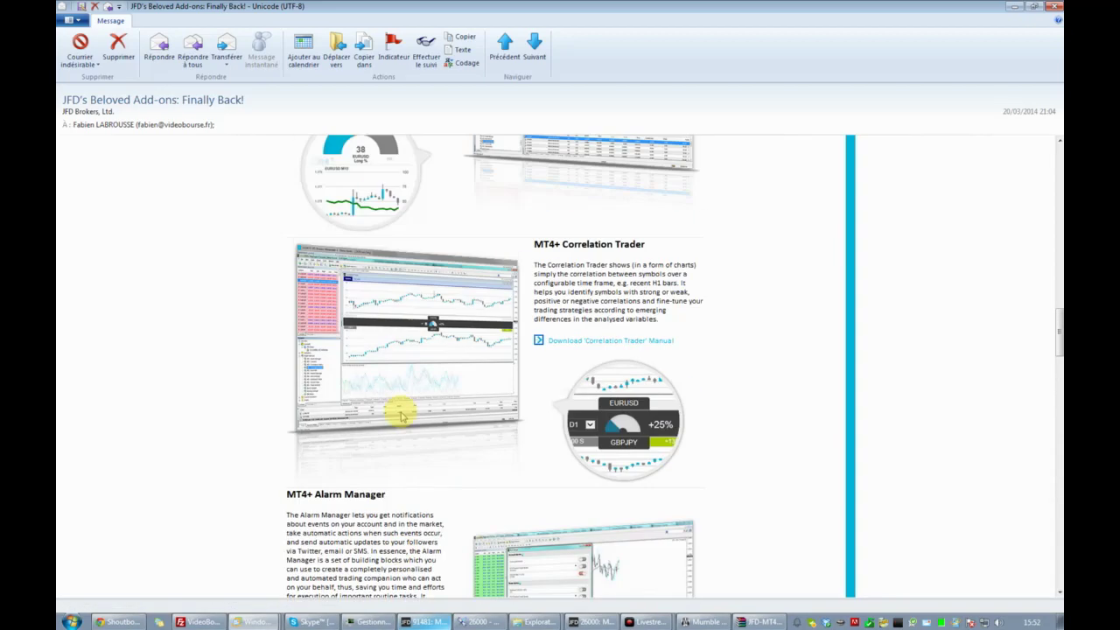
{"action": "scroll", "coordinate": [400, 420], "scroll_direction": "up", "scroll_amount": 8}
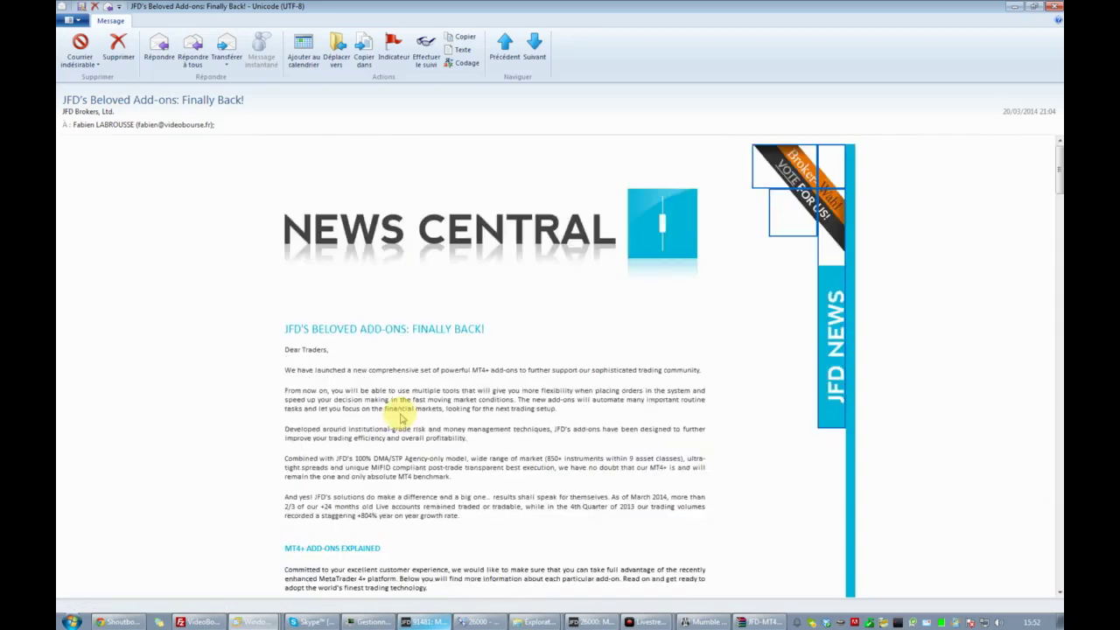
{"action": "scroll", "coordinate": [401, 419], "scroll_direction": "down", "scroll_amount": 3}
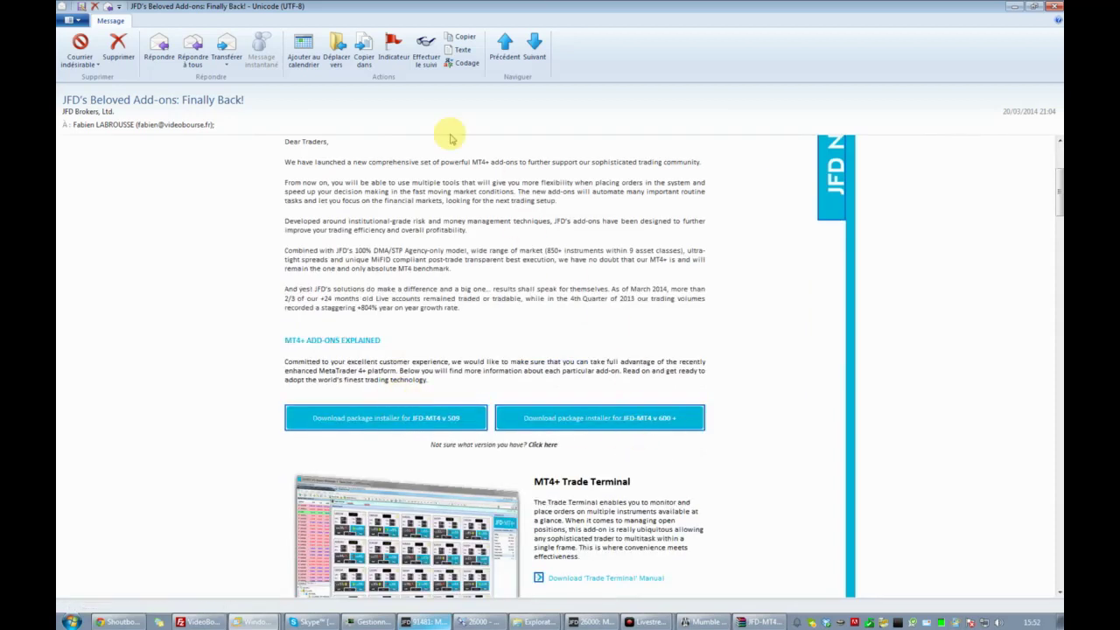
{"action": "left_click", "coordinate": [1055, 7]}
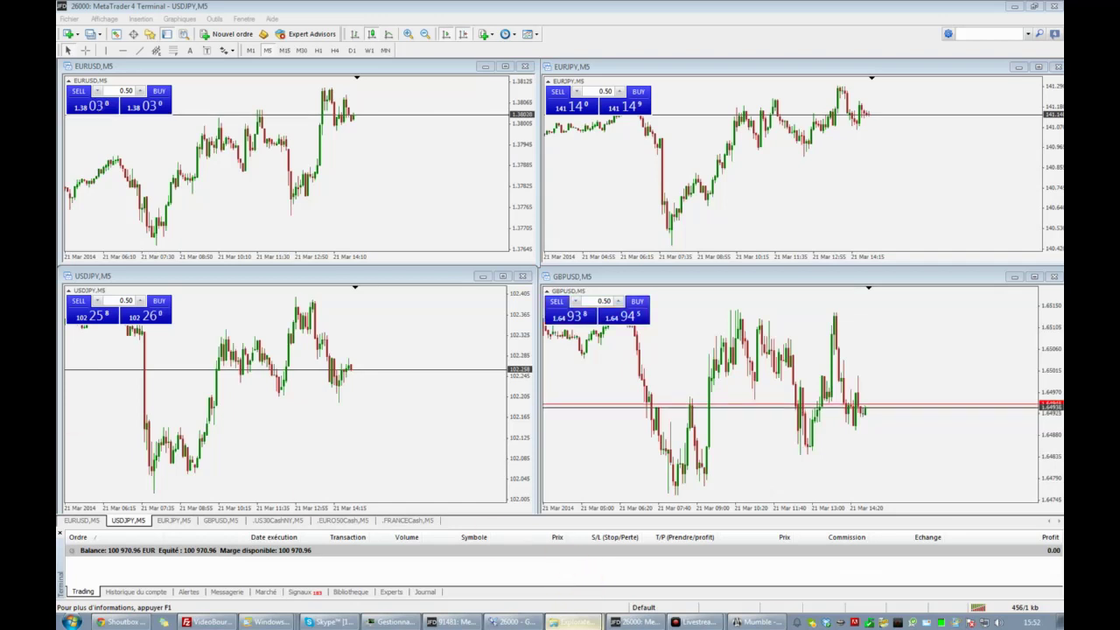
Run JFD-MT4v600-Retrofit.exe and install the JFD update into the MetaTrader 4 Terminal - MAM copy
{"action": "double_click", "coordinate": [399, 208]}
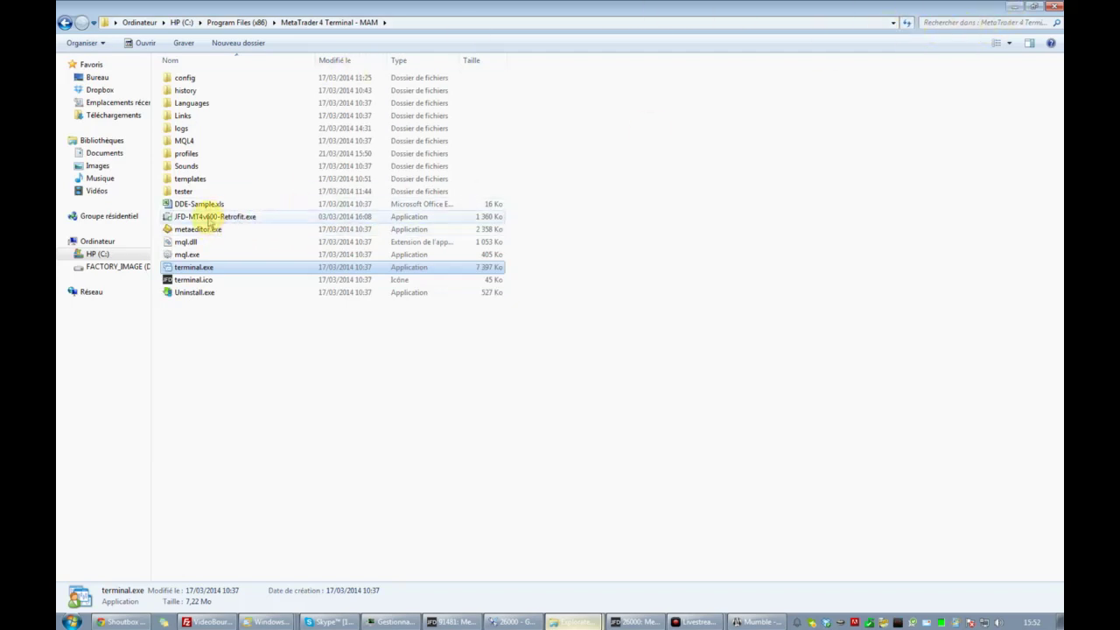
{"action": "left_click", "coordinate": [211, 218]}
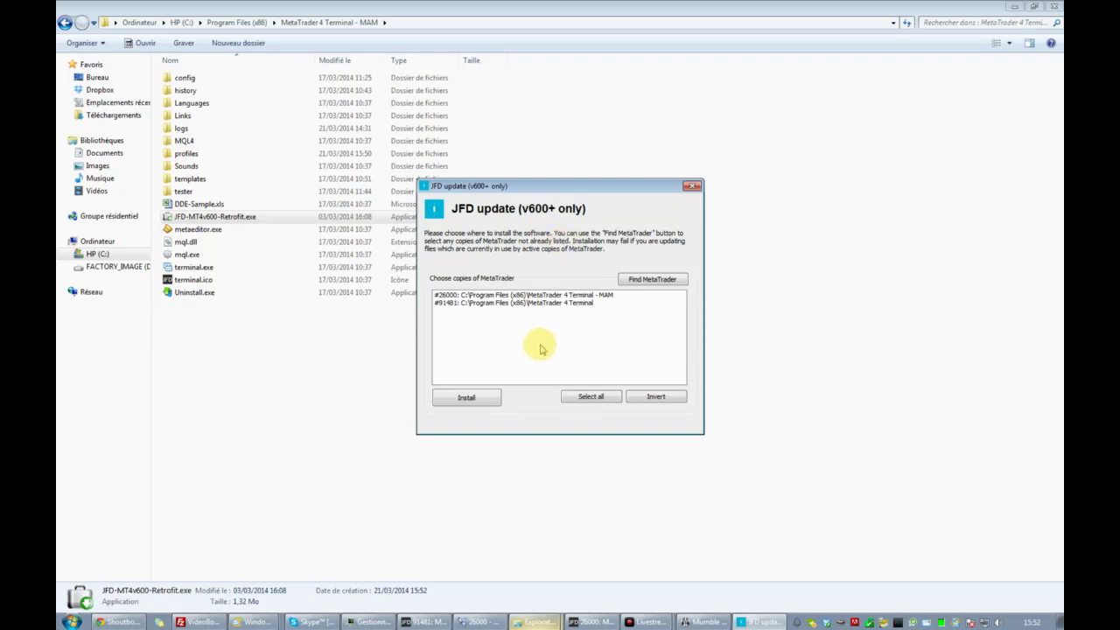
{"action": "left_click", "coordinate": [543, 296]}
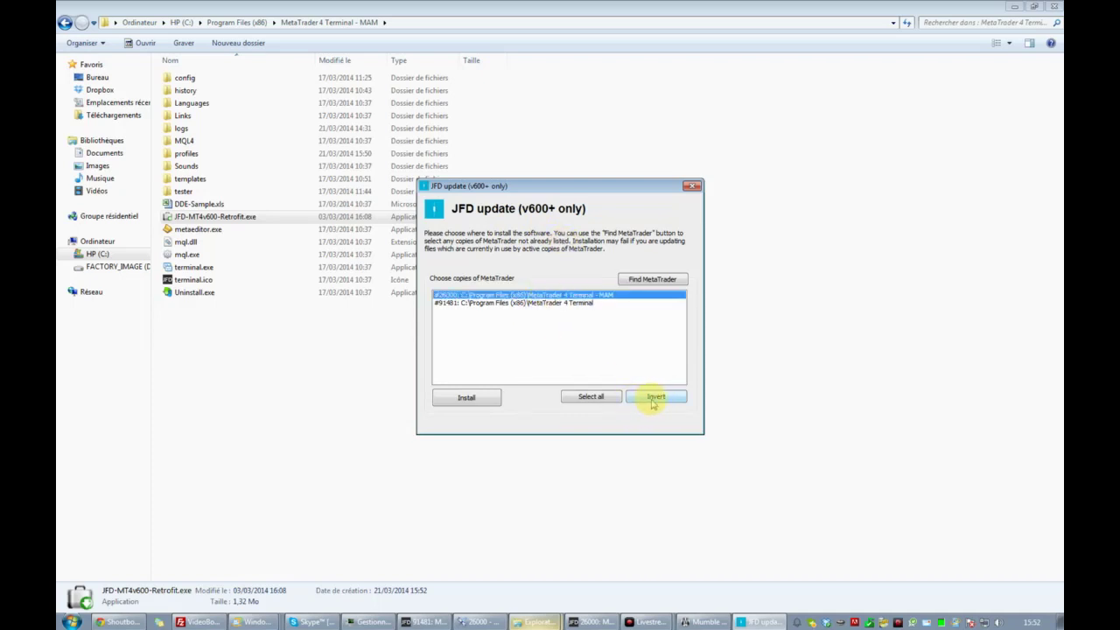
{"action": "left_click", "coordinate": [467, 396]}
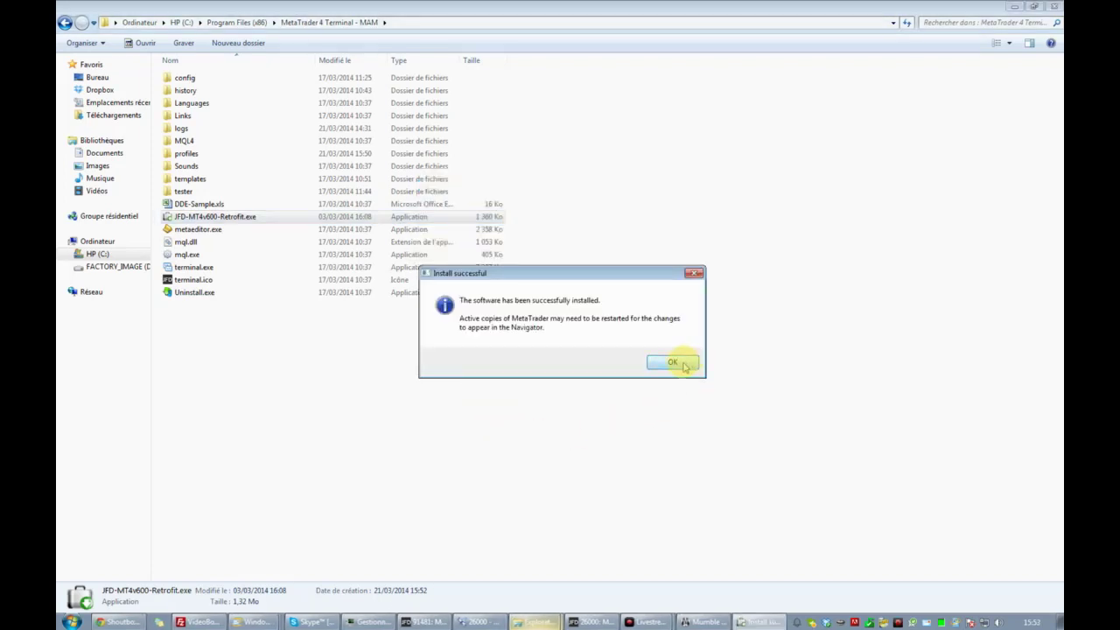
{"action": "left_click", "coordinate": [671, 362]}
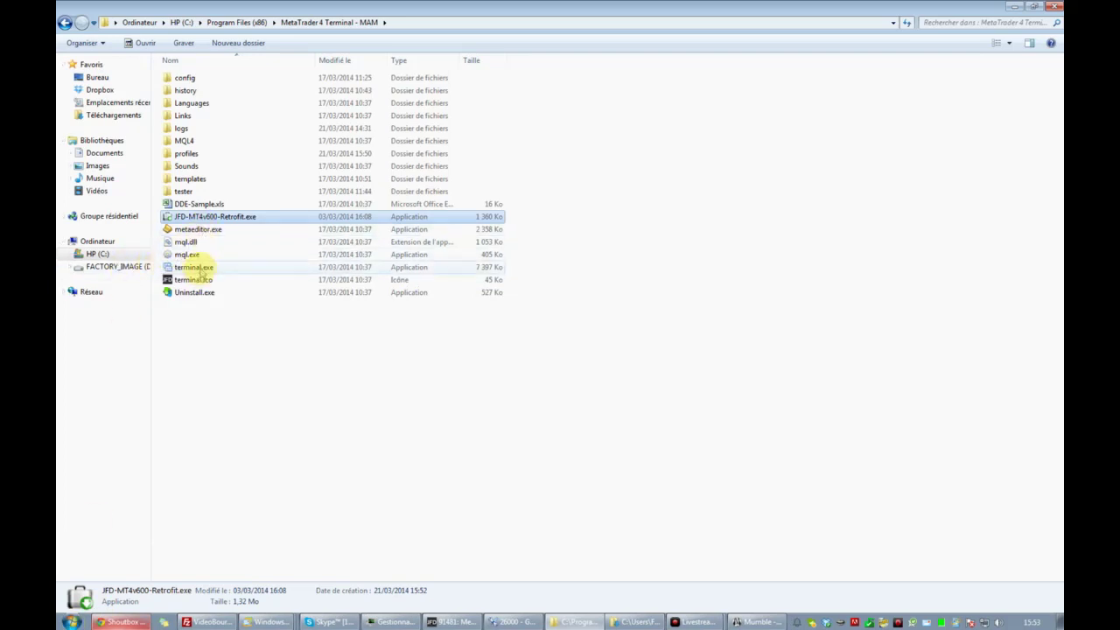
Launch terminal.exe from the MAM folder and display the Navigator in MetaTrader 4
{"action": "left_click", "coordinate": [200, 270]}
{"action": "double_click", "coordinate": [195, 270]}
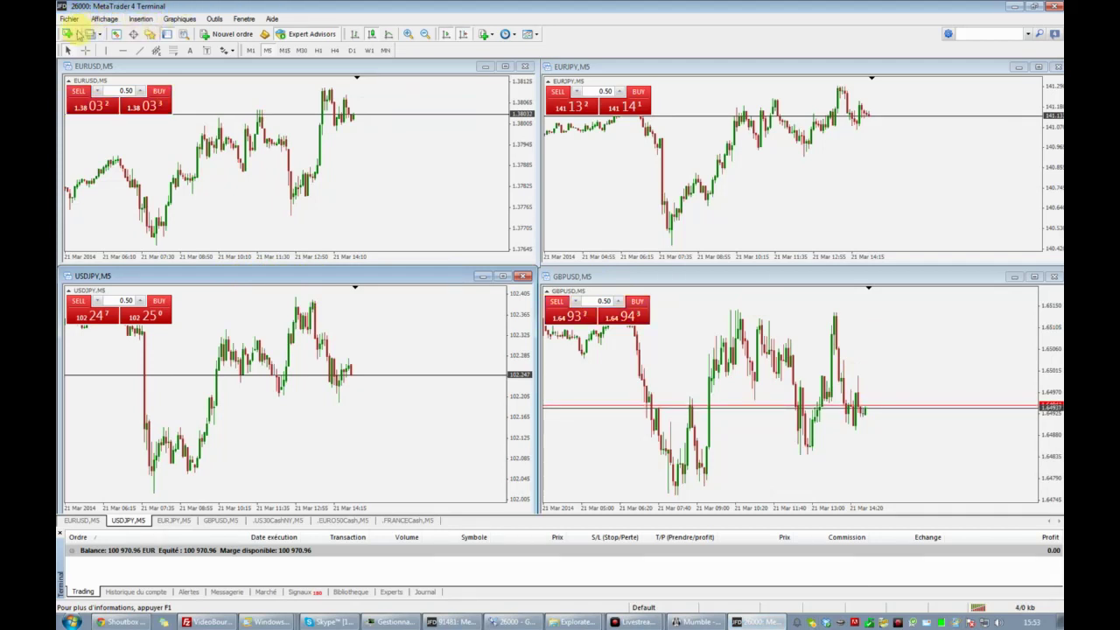
{"action": "left_click", "coordinate": [215, 19]}
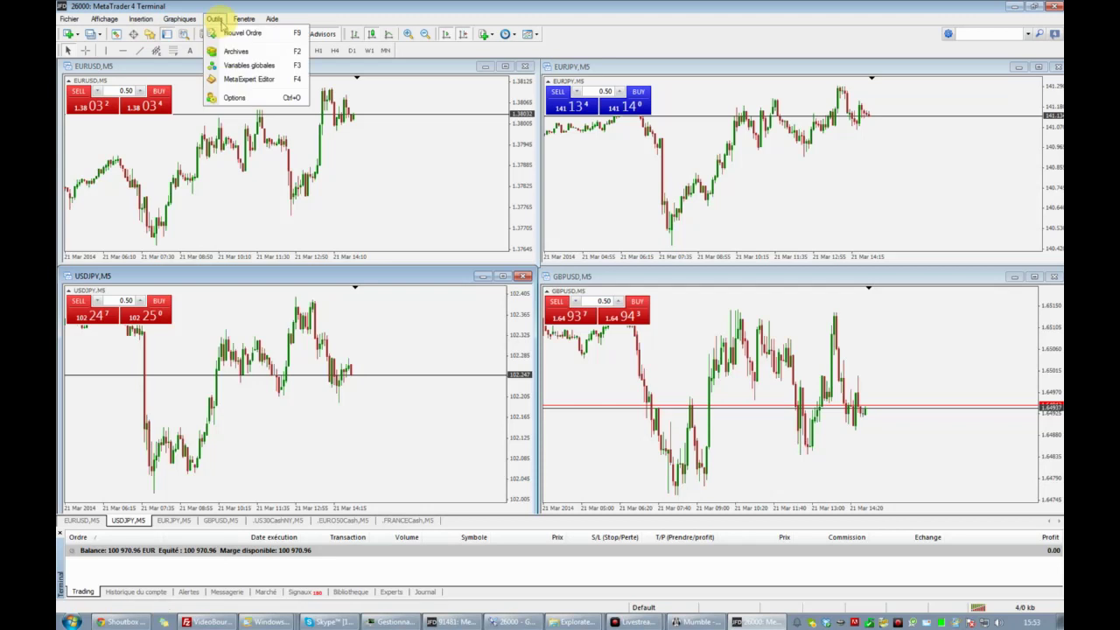
{"action": "left_click", "coordinate": [230, 6]}
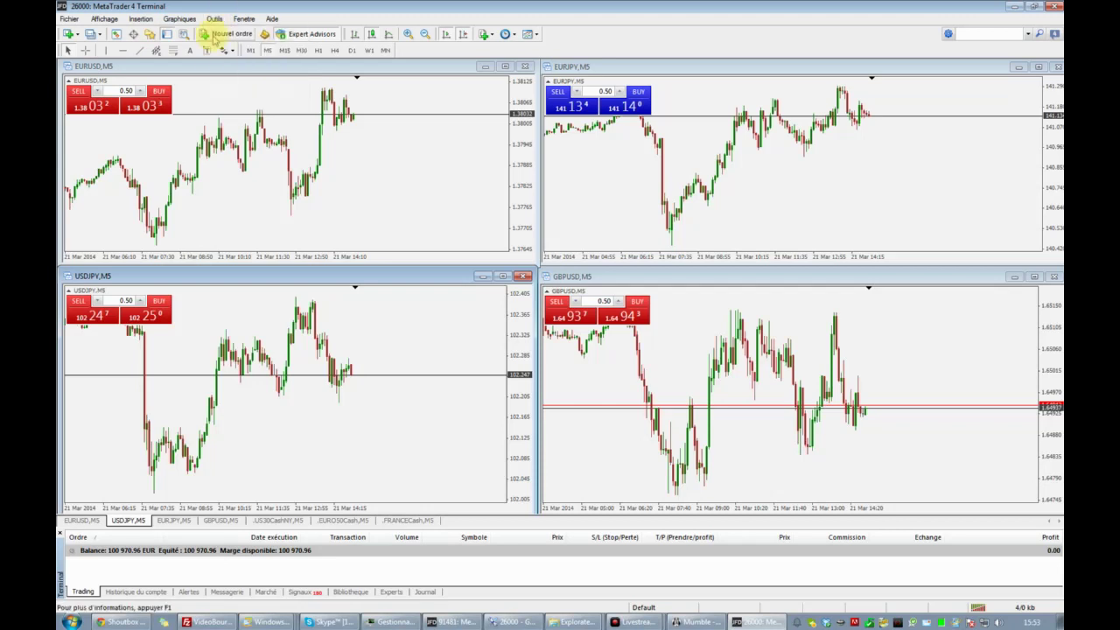
{"action": "left_click", "coordinate": [151, 34]}
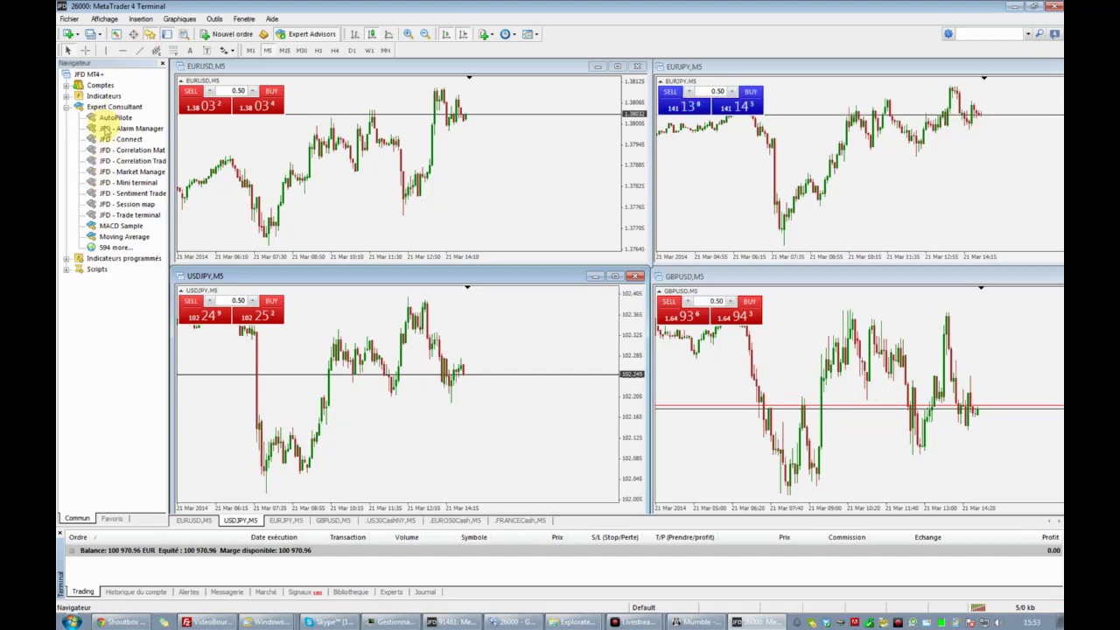
Look over the installed JFD expert advisors from Alarm Manager through Mini terminal
{"action": "left_click", "coordinate": [104, 128]}
{"action": "left_click", "coordinate": [106, 140]}
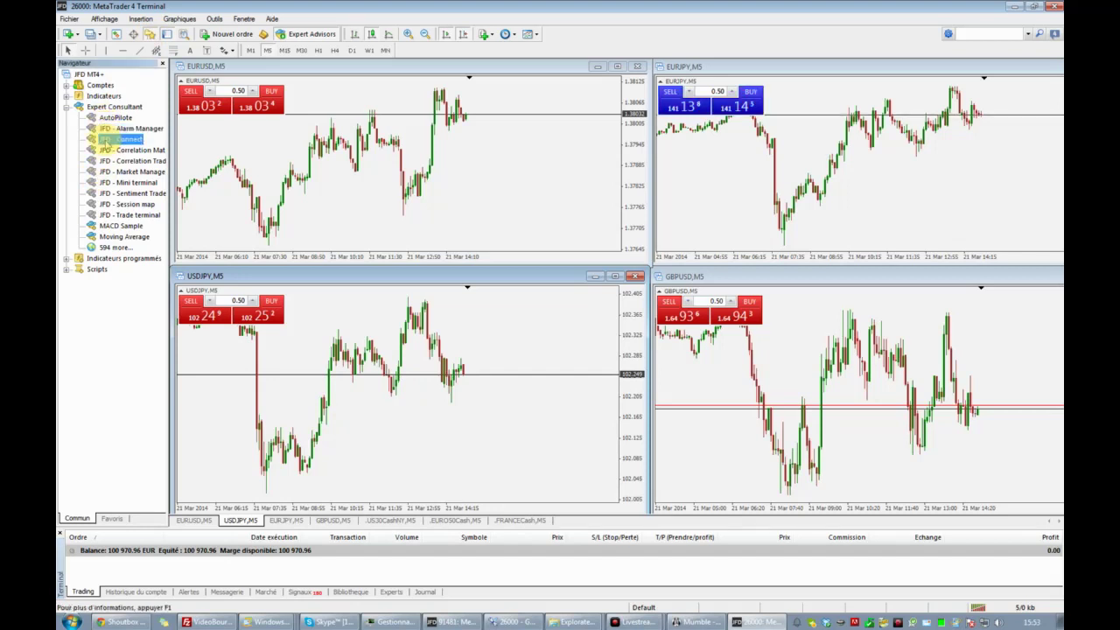
{"action": "left_click", "coordinate": [105, 151]}
{"action": "left_click", "coordinate": [106, 161]}
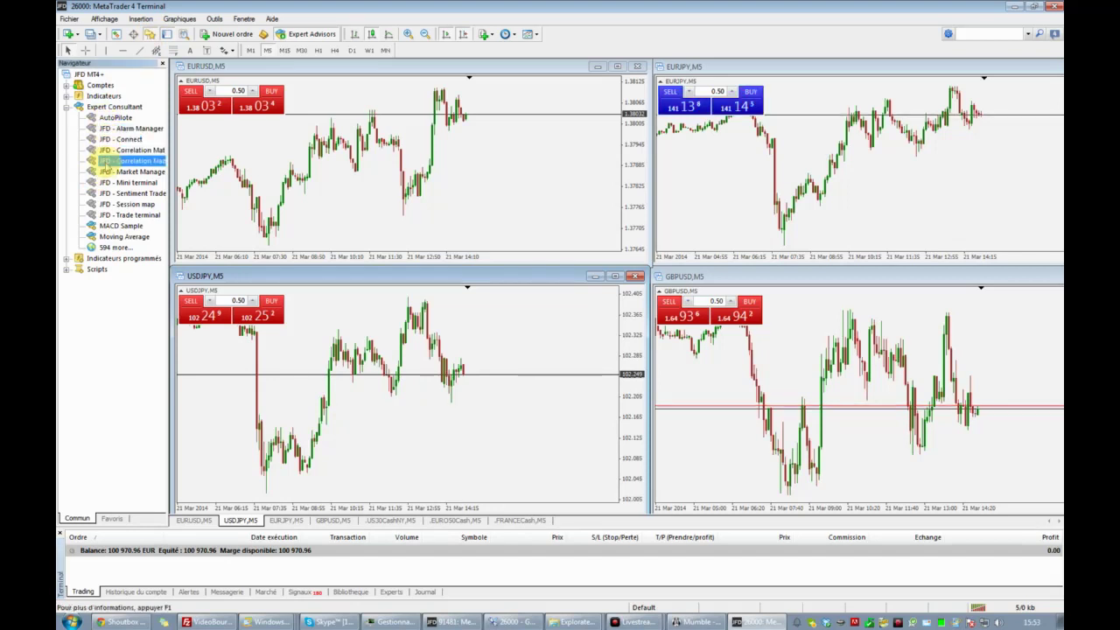
{"action": "left_click", "coordinate": [107, 172]}
{"action": "left_click", "coordinate": [106, 183]}
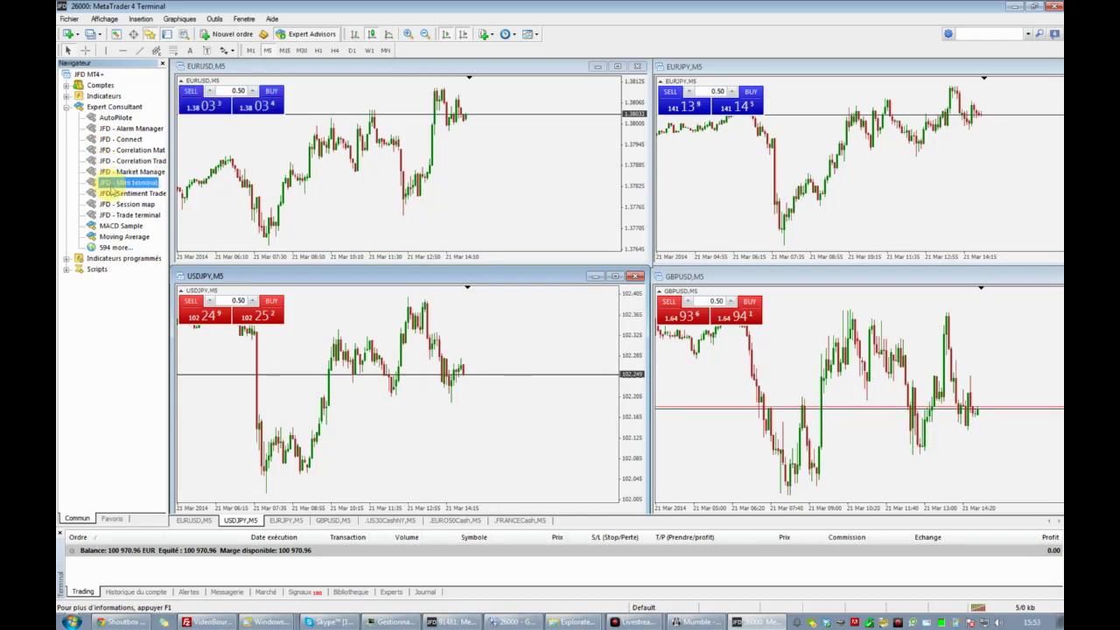
Attach JFD - Sentiment Trader to the EURUSD M5 chart, checking its common settings and dependencies before confirming
{"action": "left_click", "coordinate": [119, 193]}
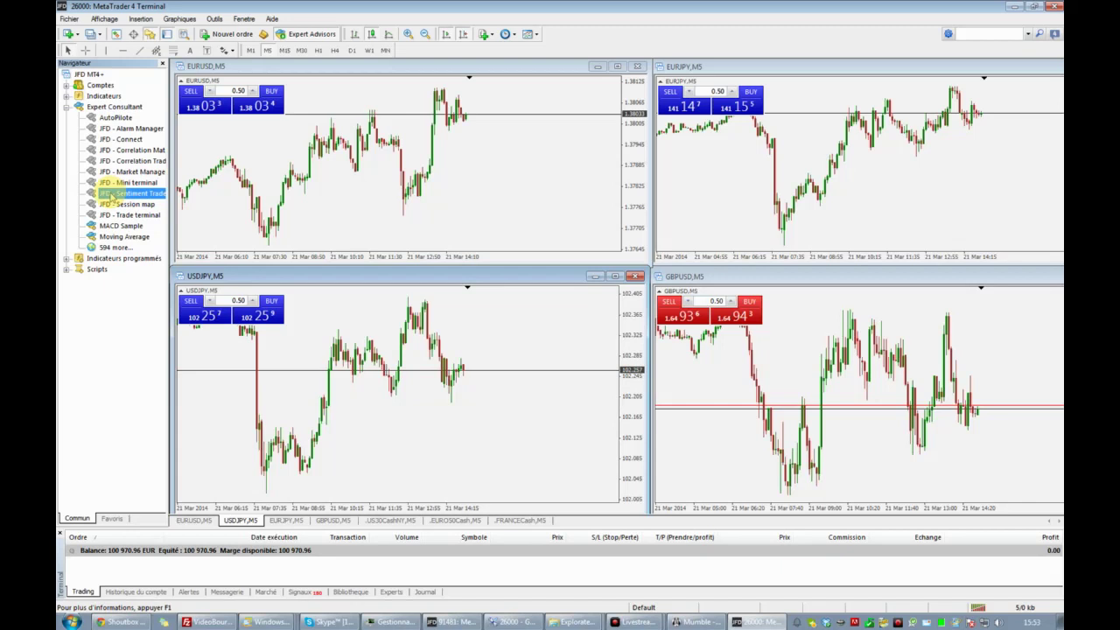
{"action": "left_click_drag", "start_coordinate": [444, 188], "coordinate": [440, 182]}
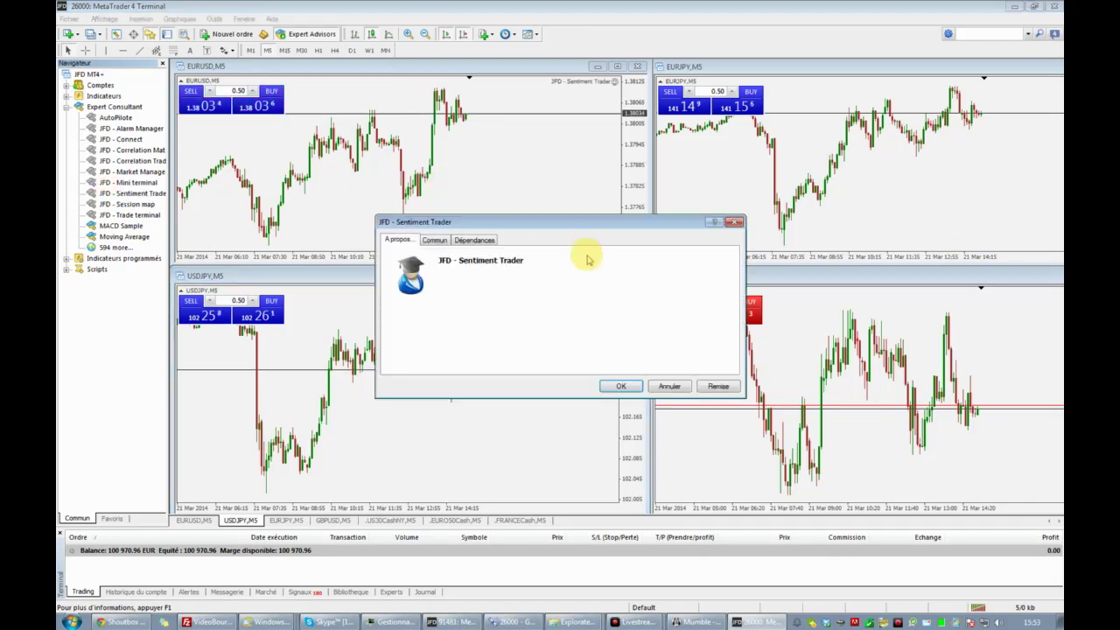
{"action": "left_click", "coordinate": [435, 240]}
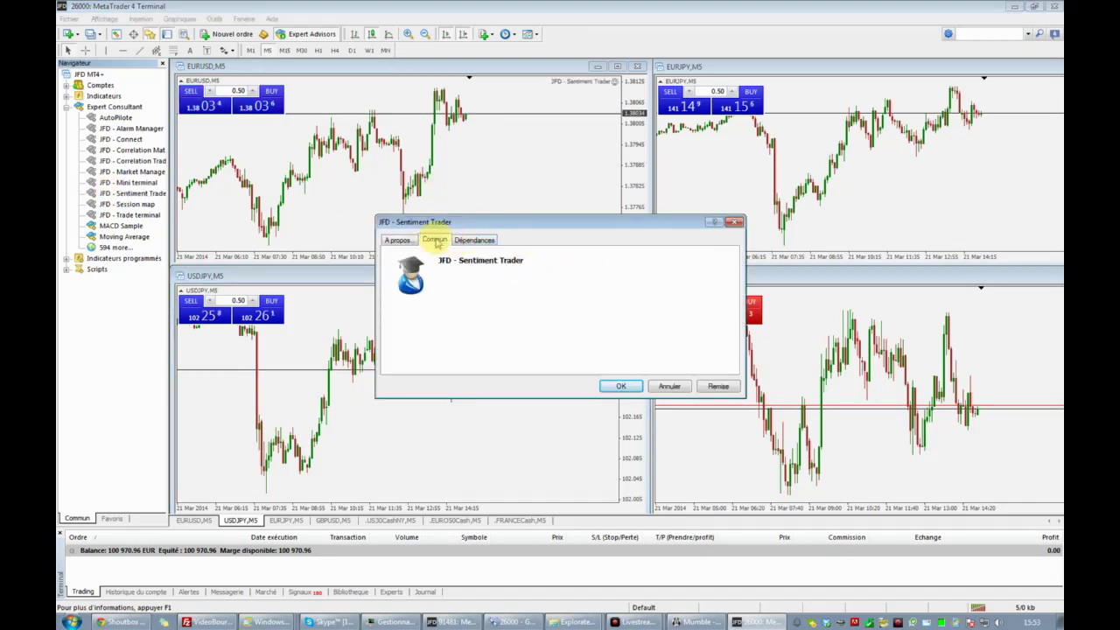
{"action": "left_click", "coordinate": [468, 242]}
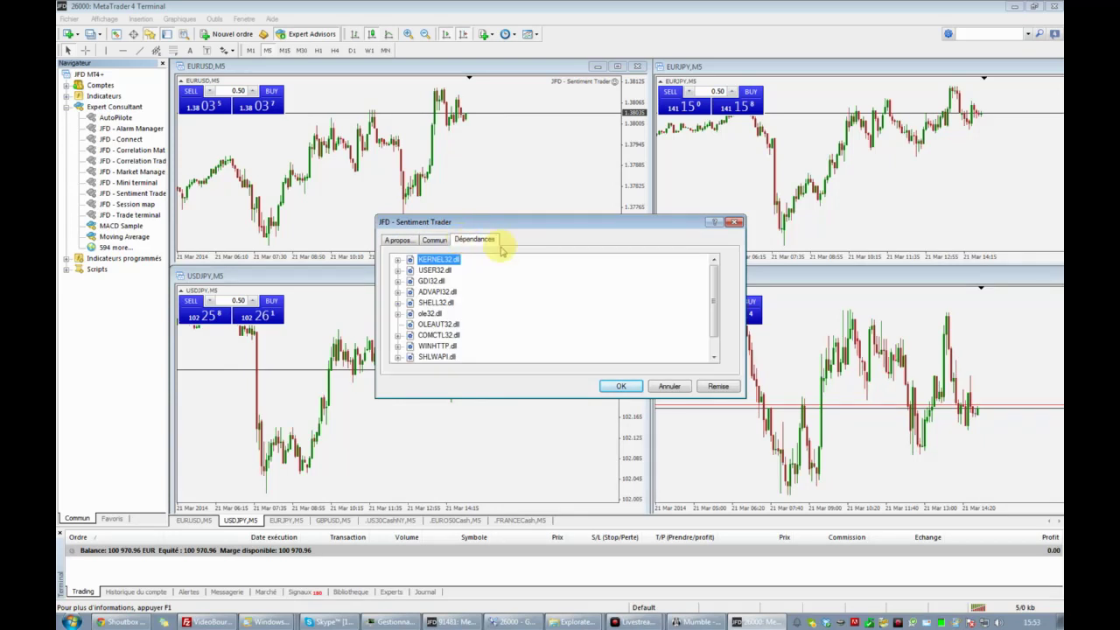
{"action": "left_click", "coordinate": [621, 387]}
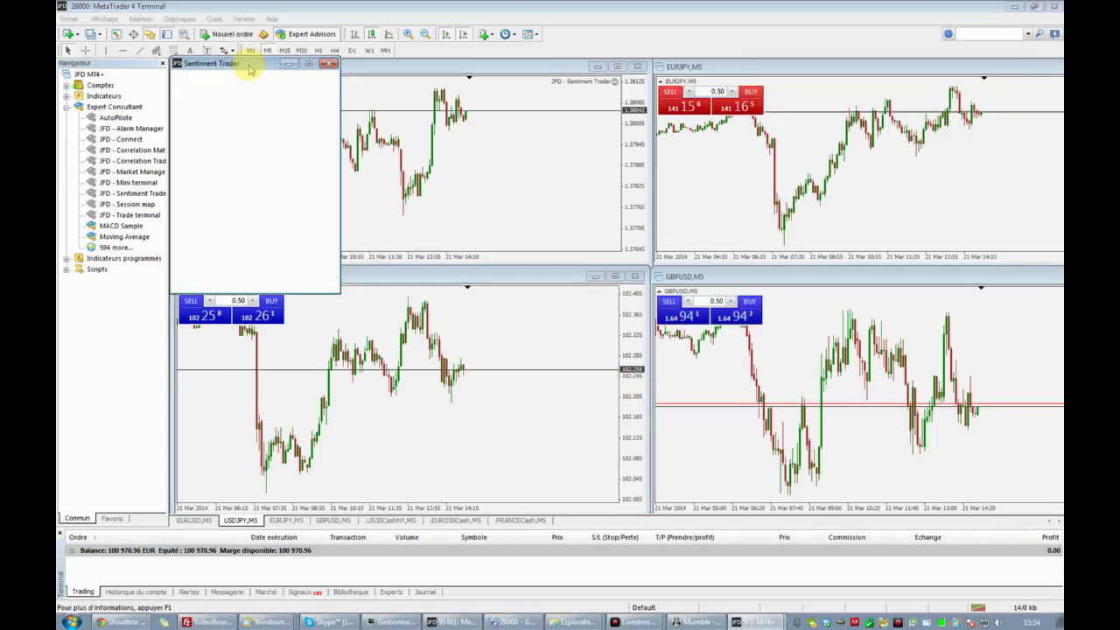
Reposition the Sentiment Trader window and switch the EURUSD sentiment display through pie and half-circle styles to the round dial
{"action": "left_click_drag", "start_coordinate": [250, 68], "coordinate": [225, 96]}
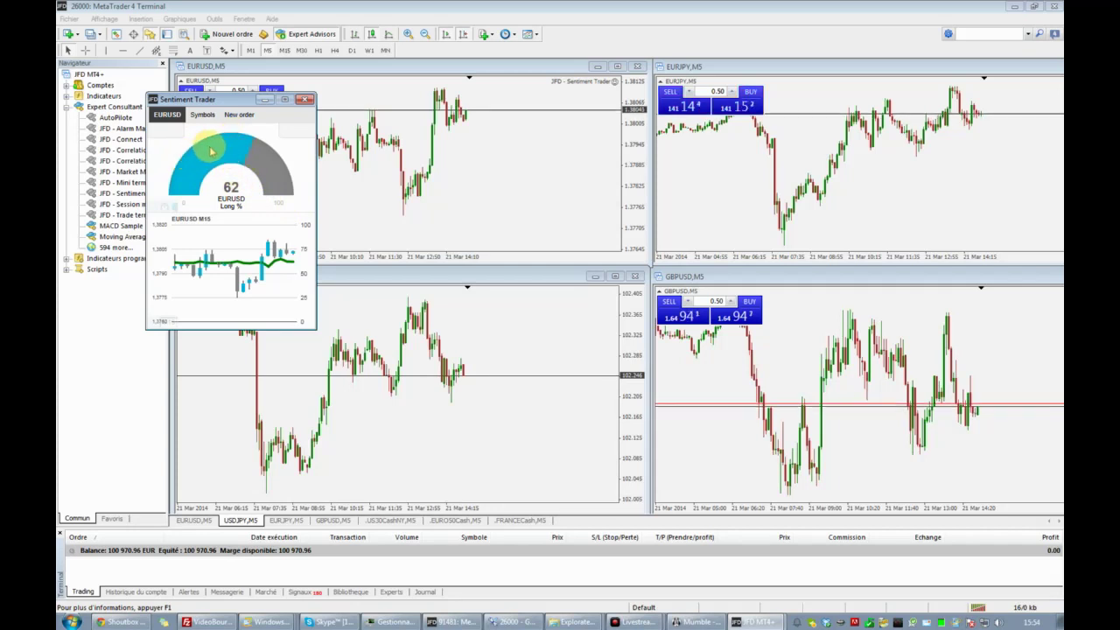
{"action": "mouse_move", "coordinate": [169, 214]}
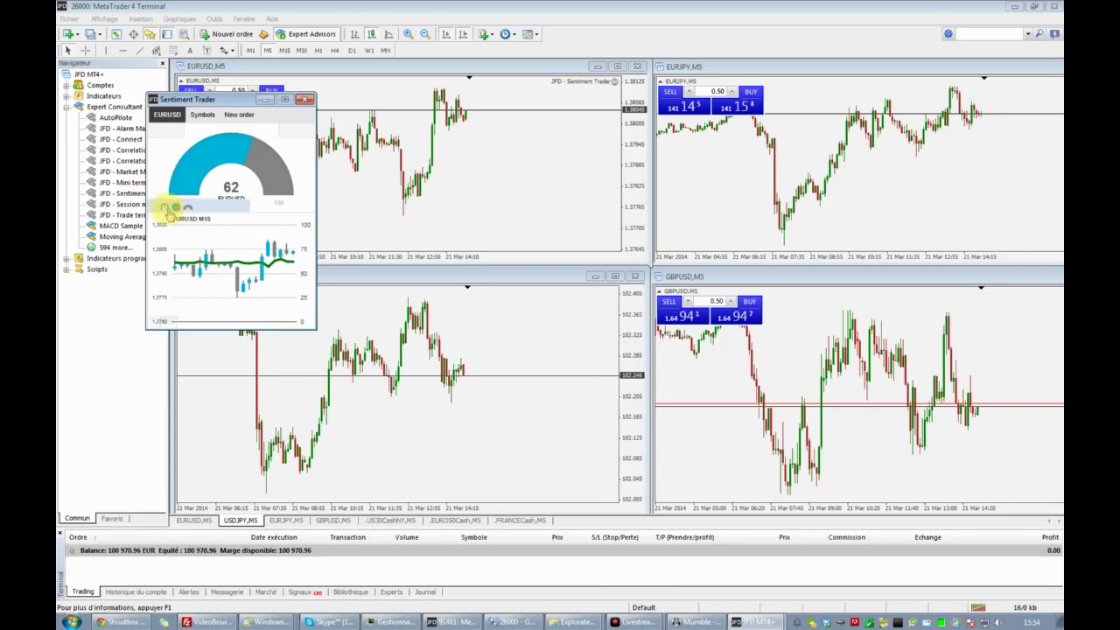
{"action": "left_click", "coordinate": [186, 208]}
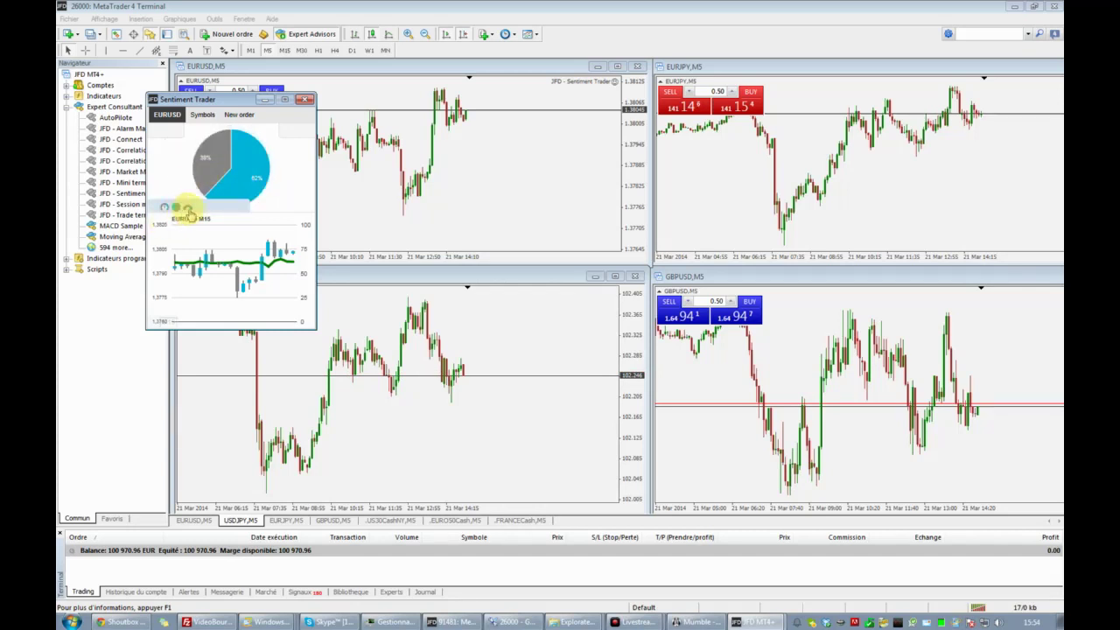
{"action": "left_click", "coordinate": [188, 213]}
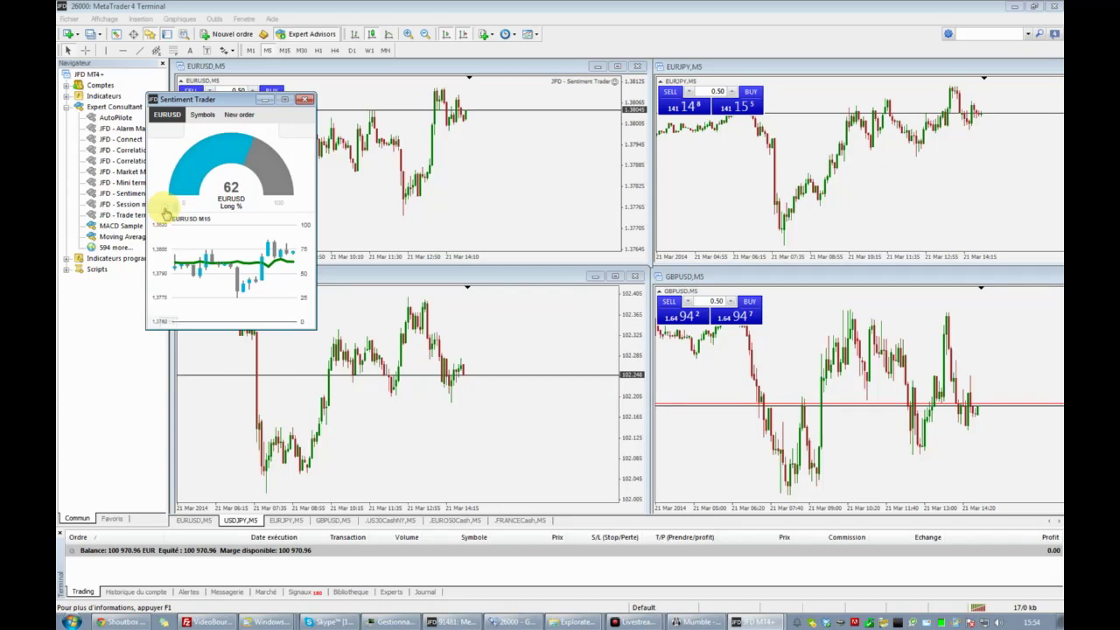
{"action": "left_click", "coordinate": [166, 213]}
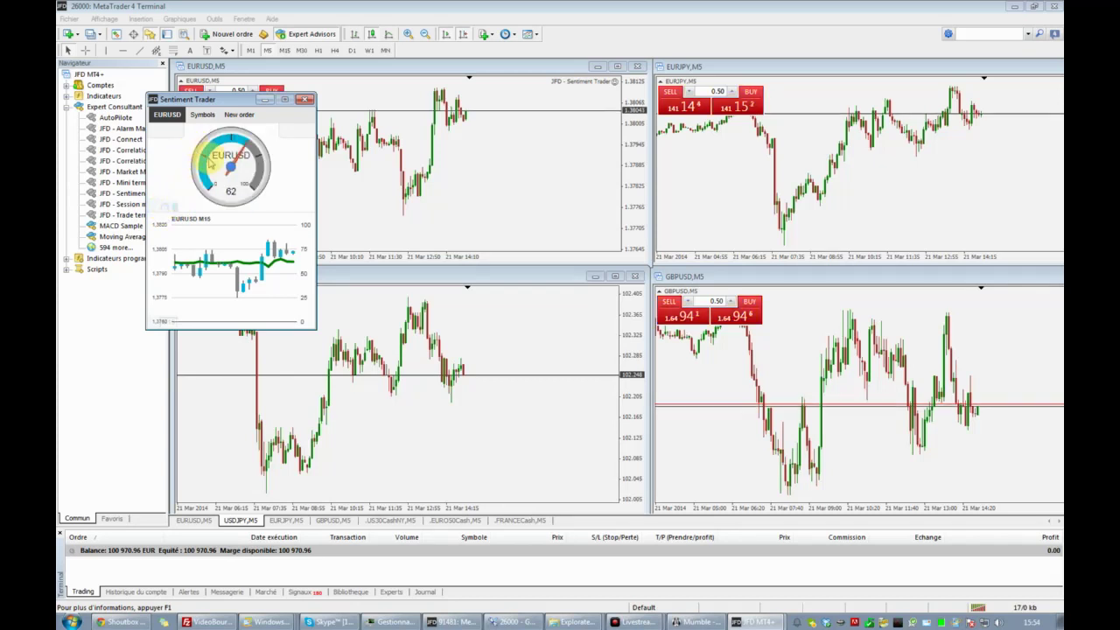
{"action": "mouse_move", "coordinate": [217, 267]}
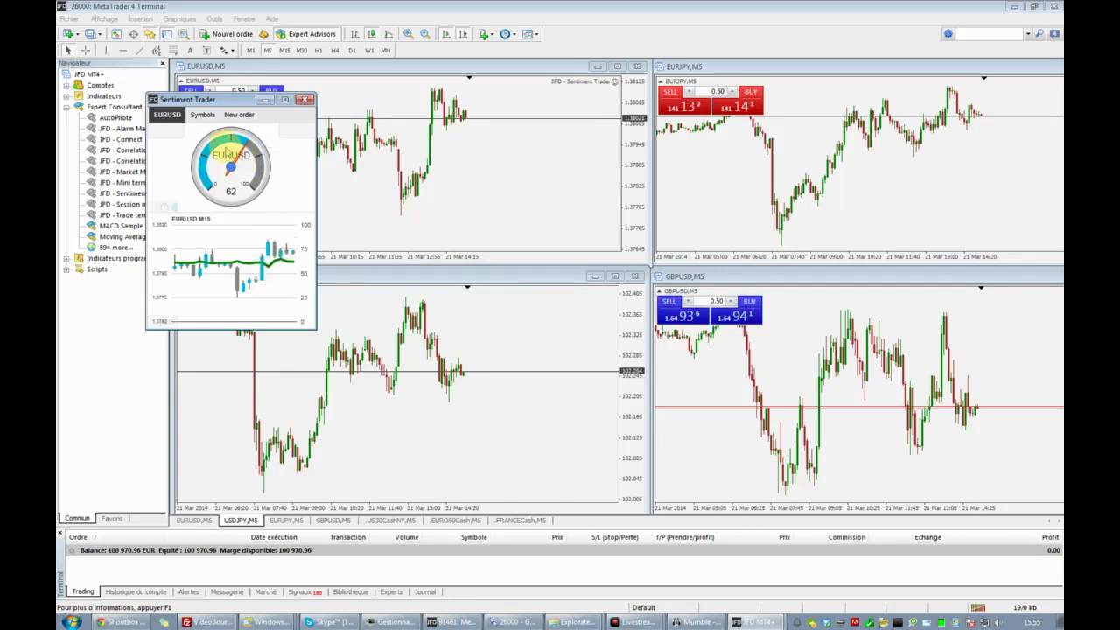
View the sentiment of all symbols and the EURUSD new order form, and close Sentiment Trader
{"action": "left_click", "coordinate": [203, 115]}
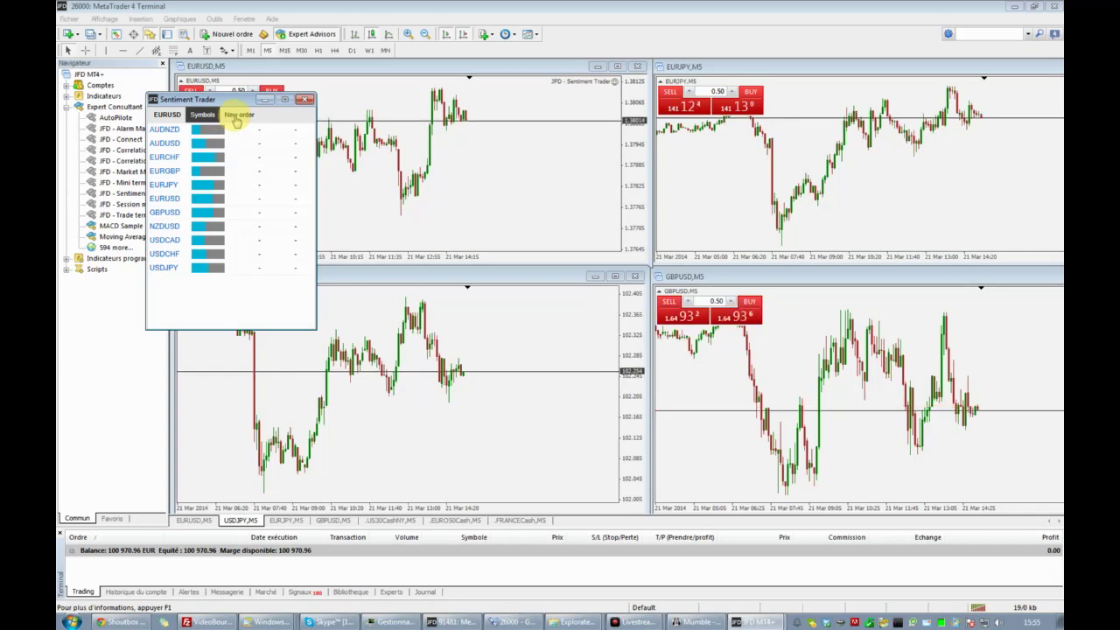
{"action": "left_click", "coordinate": [237, 116]}
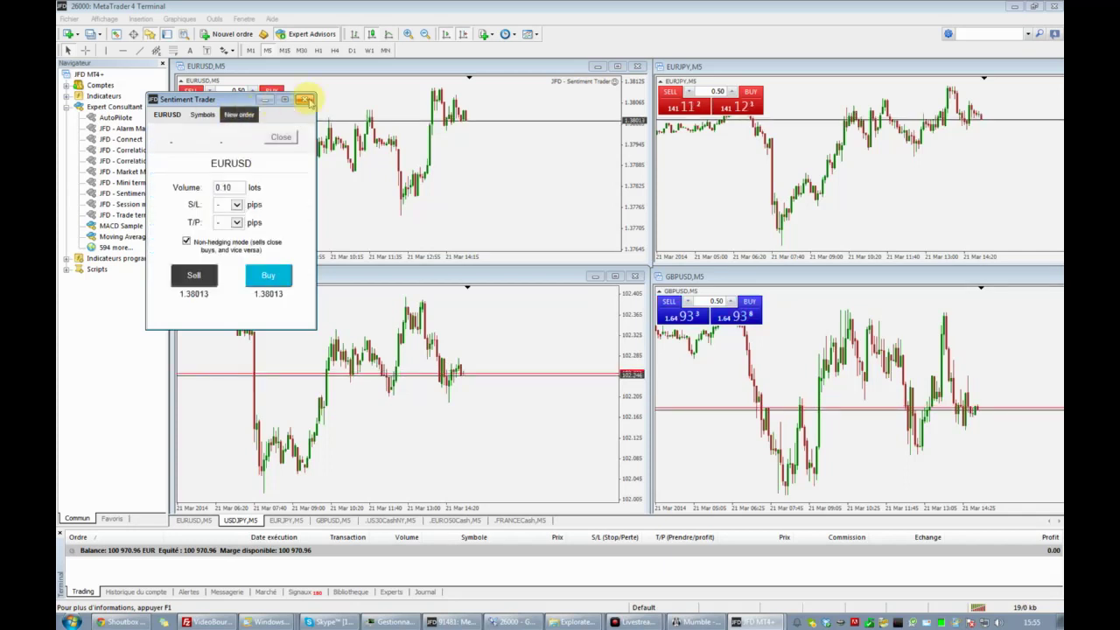
{"action": "left_click", "coordinate": [307, 101]}
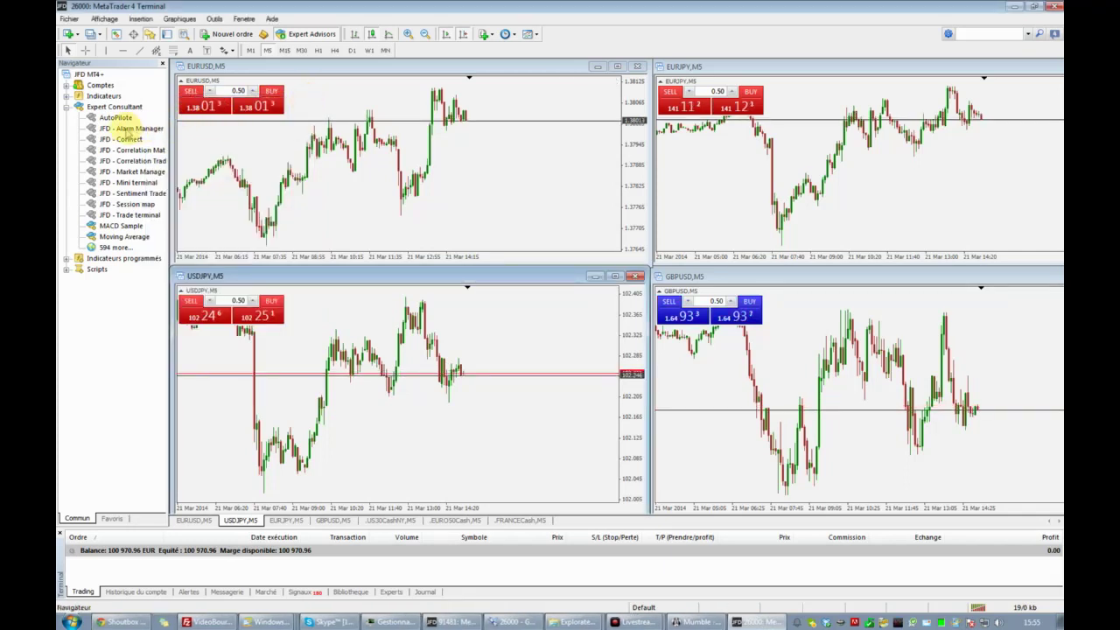
Attach the JFD - Trade terminal expert advisor to the EURUSD M5 chart with its default settings
{"action": "left_click", "coordinate": [127, 129]}
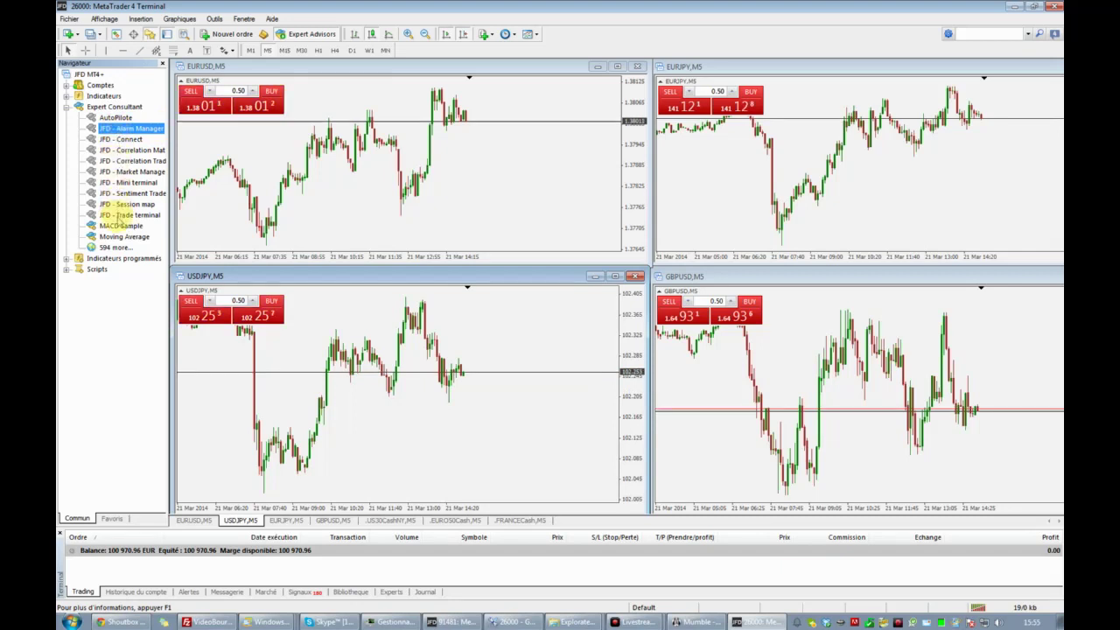
{"action": "left_click", "coordinate": [128, 216]}
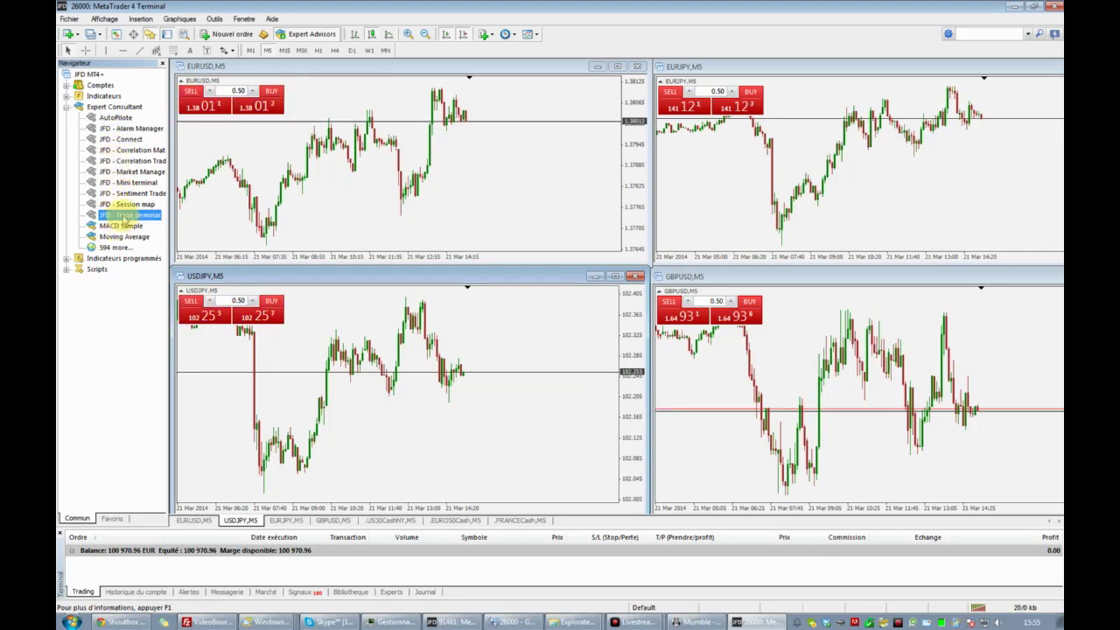
{"action": "left_click_drag", "start_coordinate": [119, 219], "coordinate": [387, 213]}
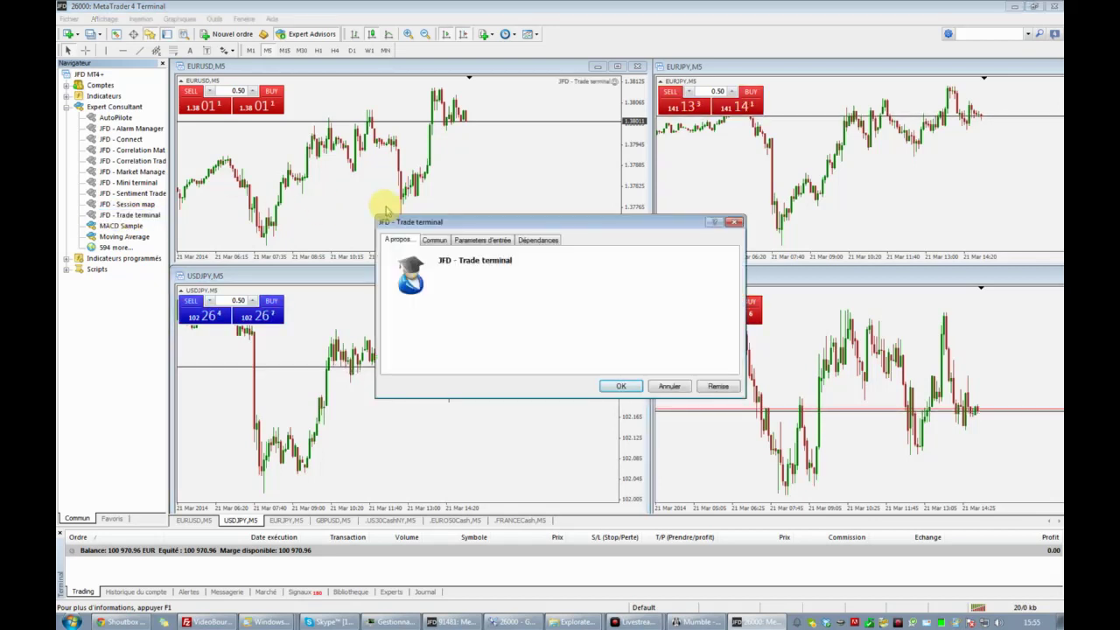
{"action": "left_click", "coordinate": [613, 386]}
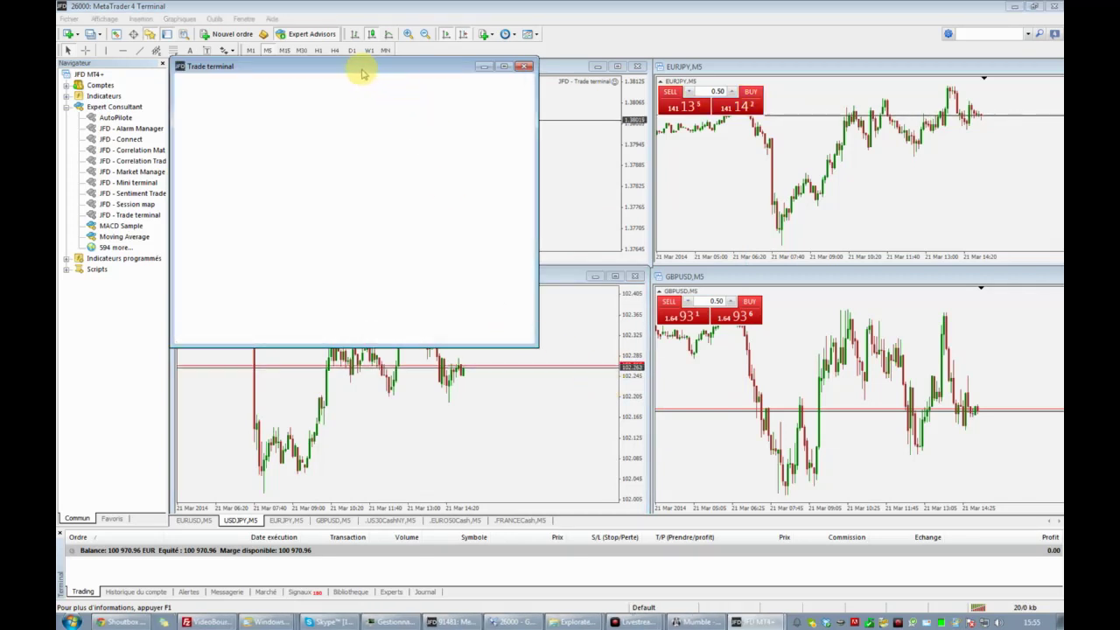
Reposition the Trade terminal window, bring the MetaTrader charts back behind it, and maximize the Trade terminal
{"action": "left_click_drag", "start_coordinate": [344, 72], "coordinate": [339, 226]}
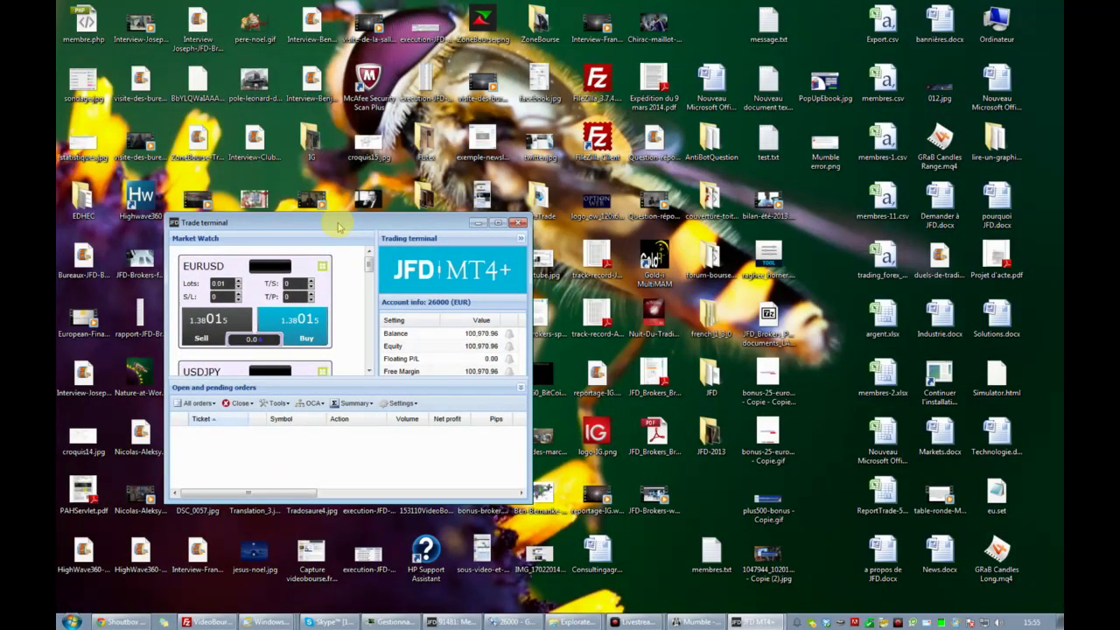
{"action": "left_click_drag", "start_coordinate": [339, 226], "coordinate": [343, 217]}
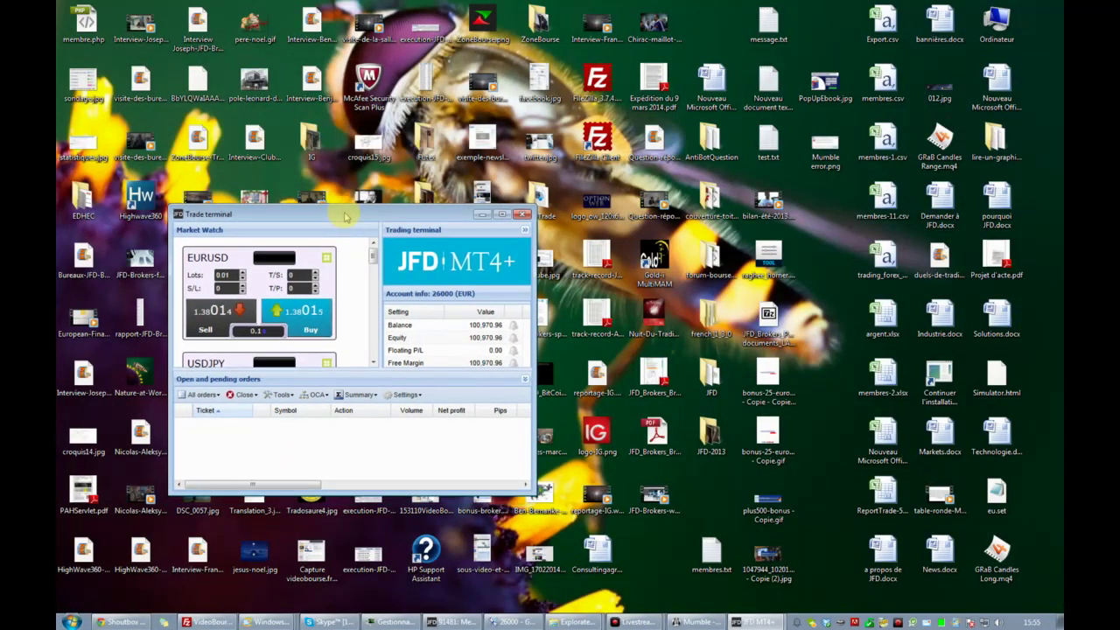
{"action": "left_click", "coordinate": [752, 611]}
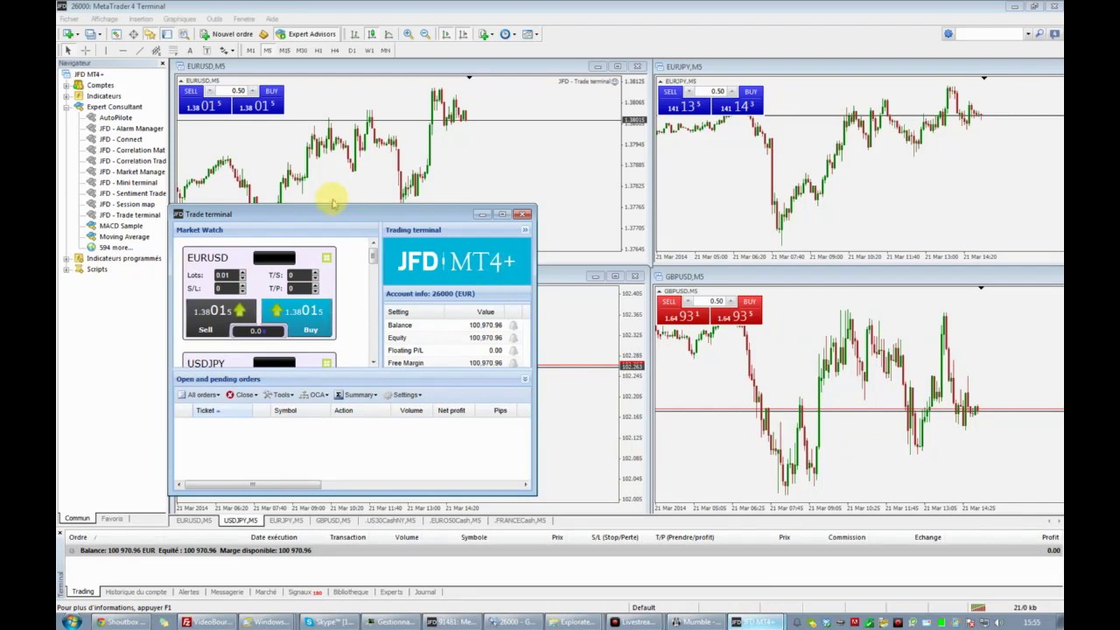
{"action": "left_click_drag", "start_coordinate": [317, 214], "coordinate": [289, 124]}
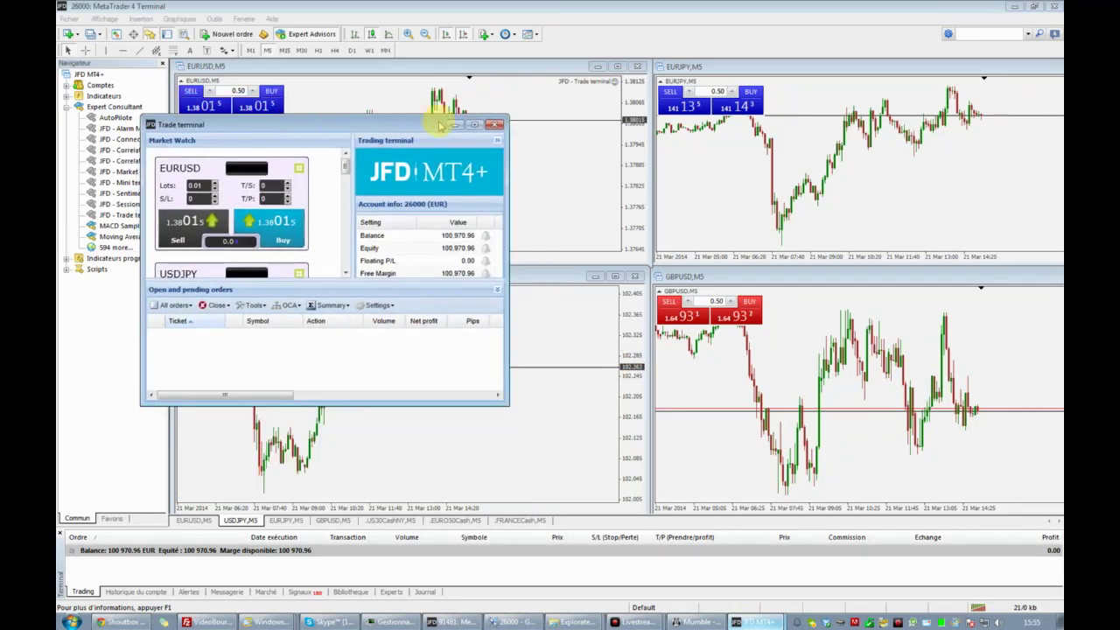
{"action": "left_click", "coordinate": [473, 125]}
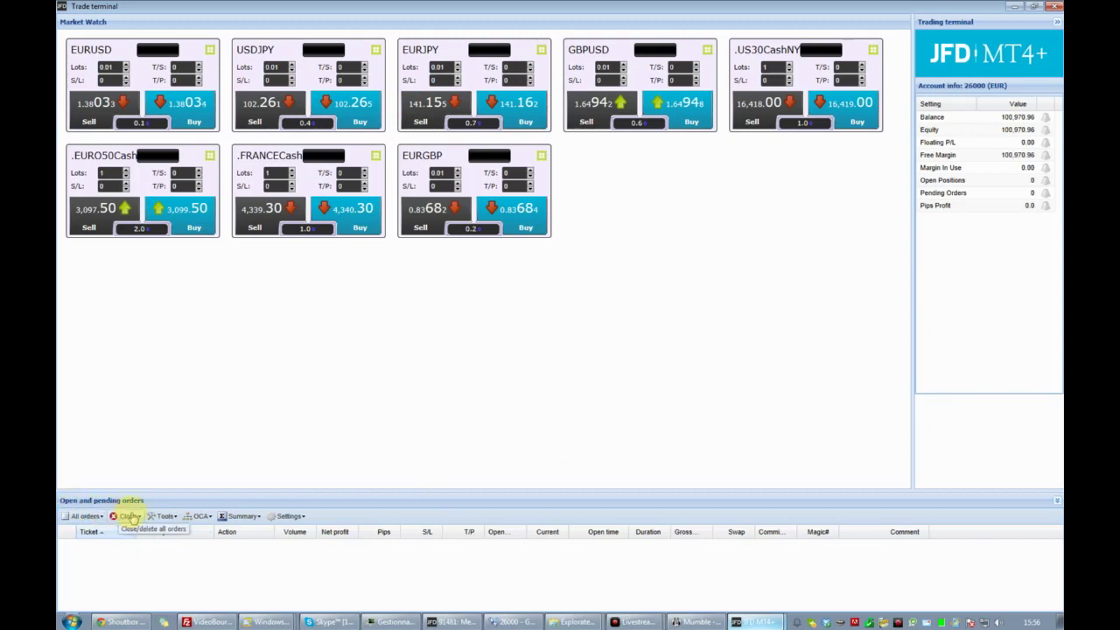
Look over the Trade terminal's order settings and the tools for all orders, including S/L, T/P, trailing stop and automated close
{"action": "left_click", "coordinate": [285, 518]}
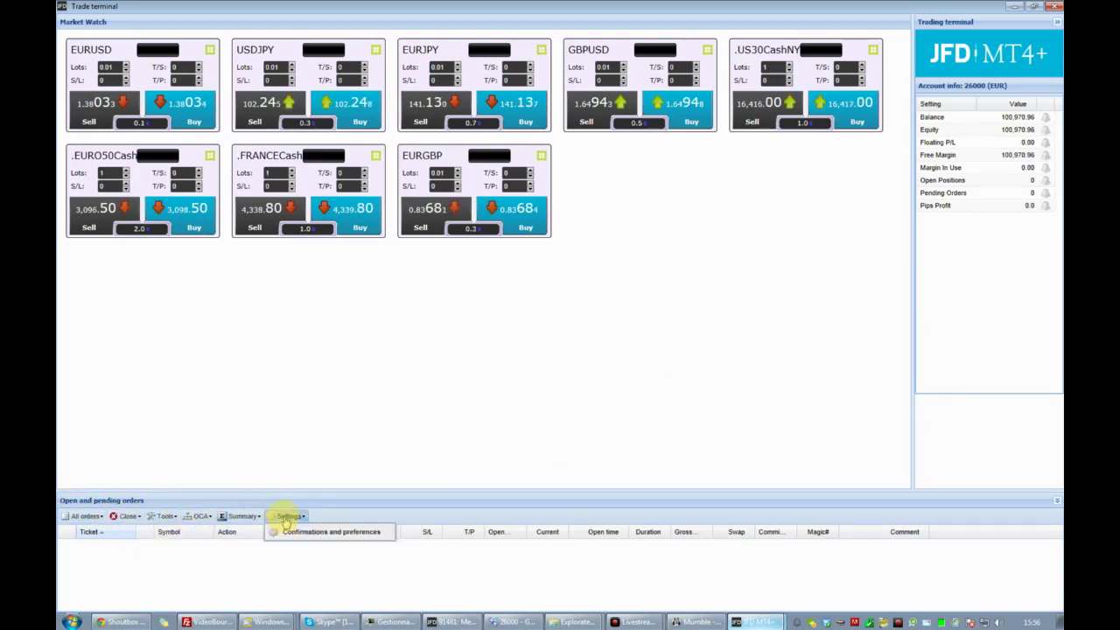
{"action": "mouse_move", "coordinate": [159, 517]}
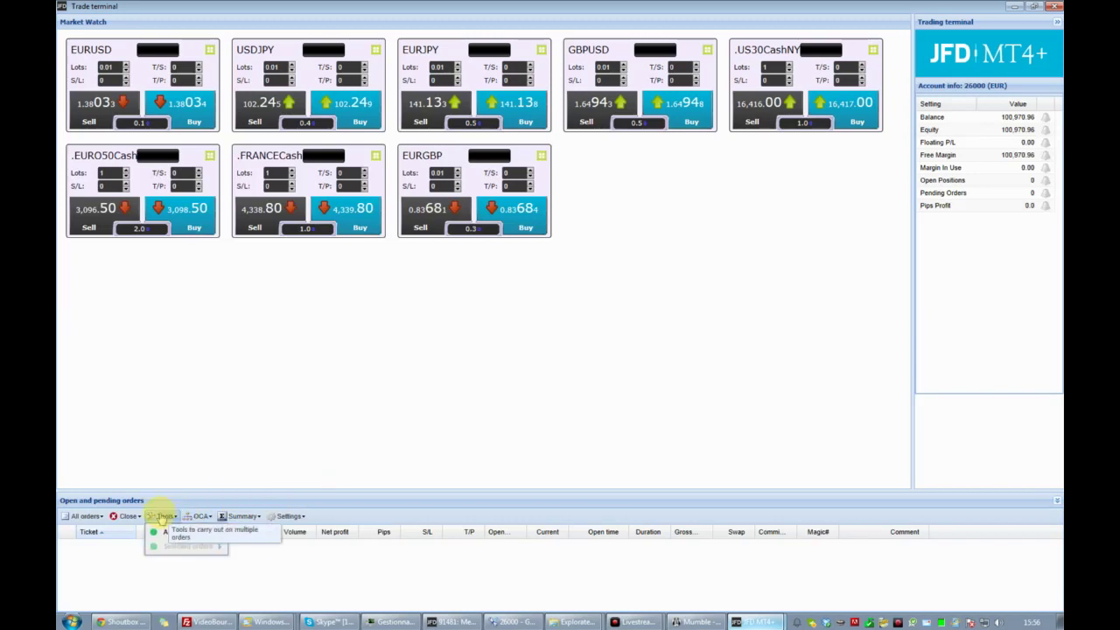
{"action": "mouse_move", "coordinate": [184, 535]}
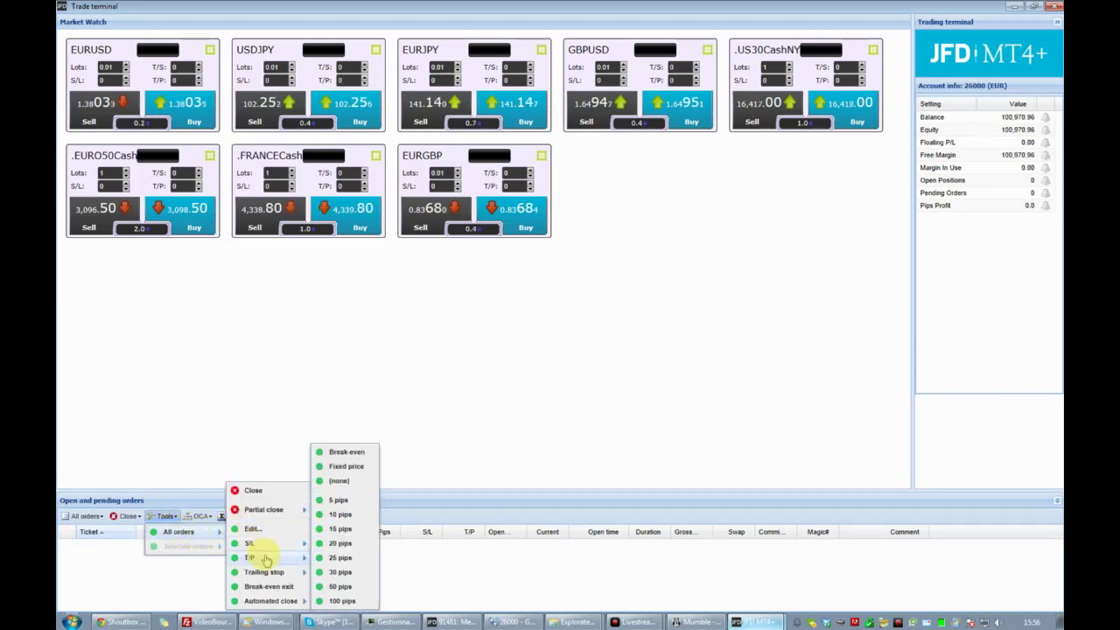
{"action": "mouse_move", "coordinate": [268, 572]}
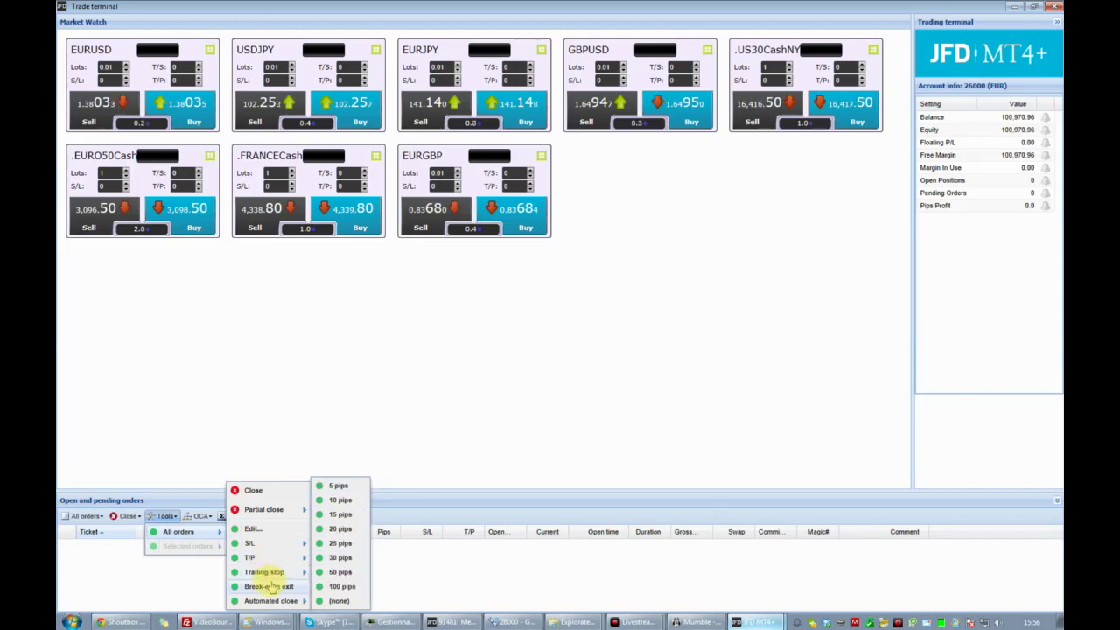
{"action": "mouse_move", "coordinate": [273, 600]}
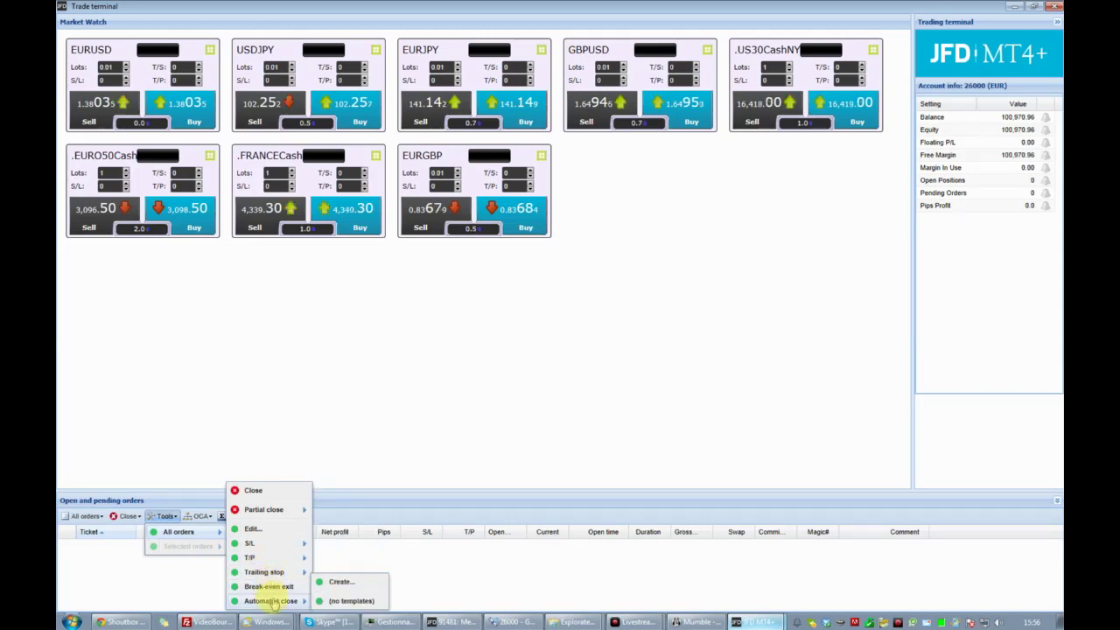
{"action": "left_click", "coordinate": [178, 592]}
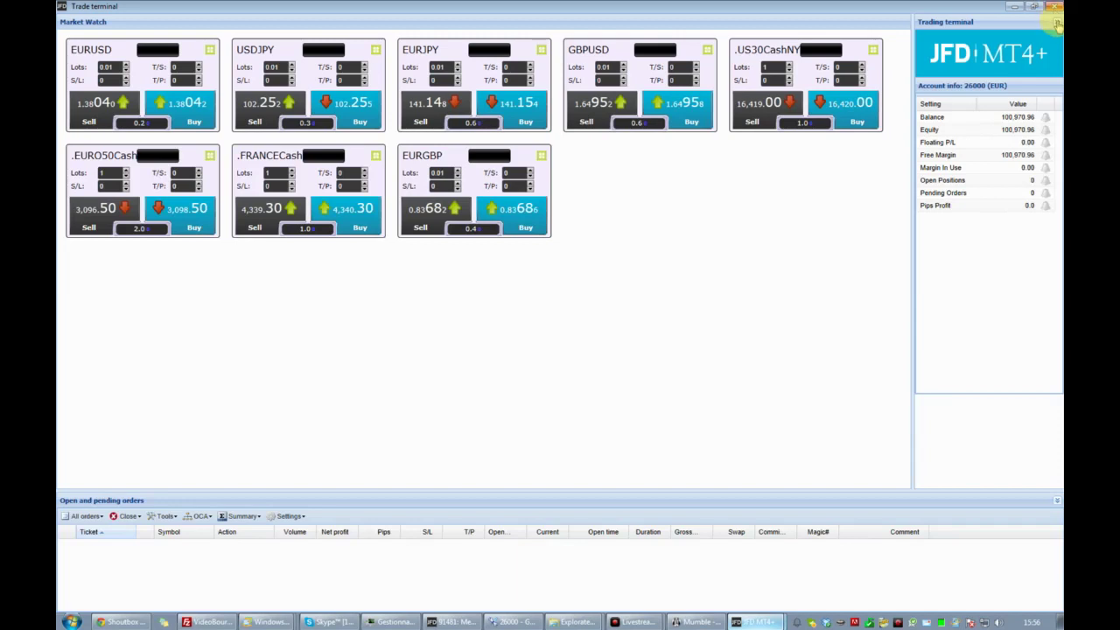
Toggle the account information pane of the Trade terminal, and close the Trade terminal
{"action": "left_click", "coordinate": [1057, 22]}
{"action": "left_click", "coordinate": [1056, 24]}
{"action": "left_click", "coordinate": [1055, 7]}
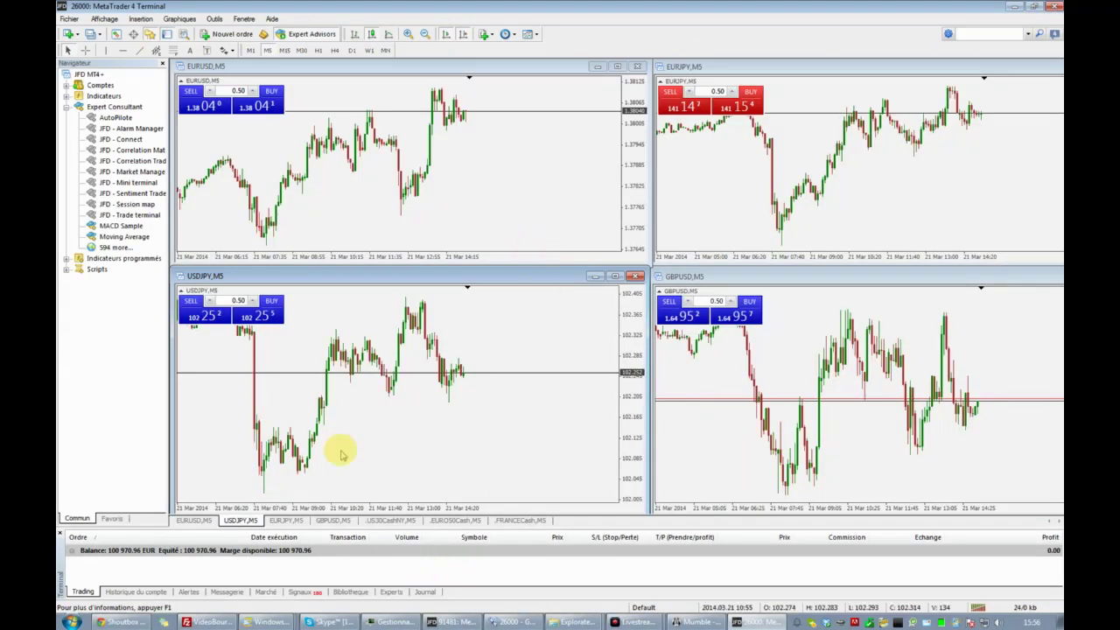
Attach JFD - Session map to the EURUSD M5 chart, view the trading sessions on the map, and close it
{"action": "left_click", "coordinate": [101, 205]}
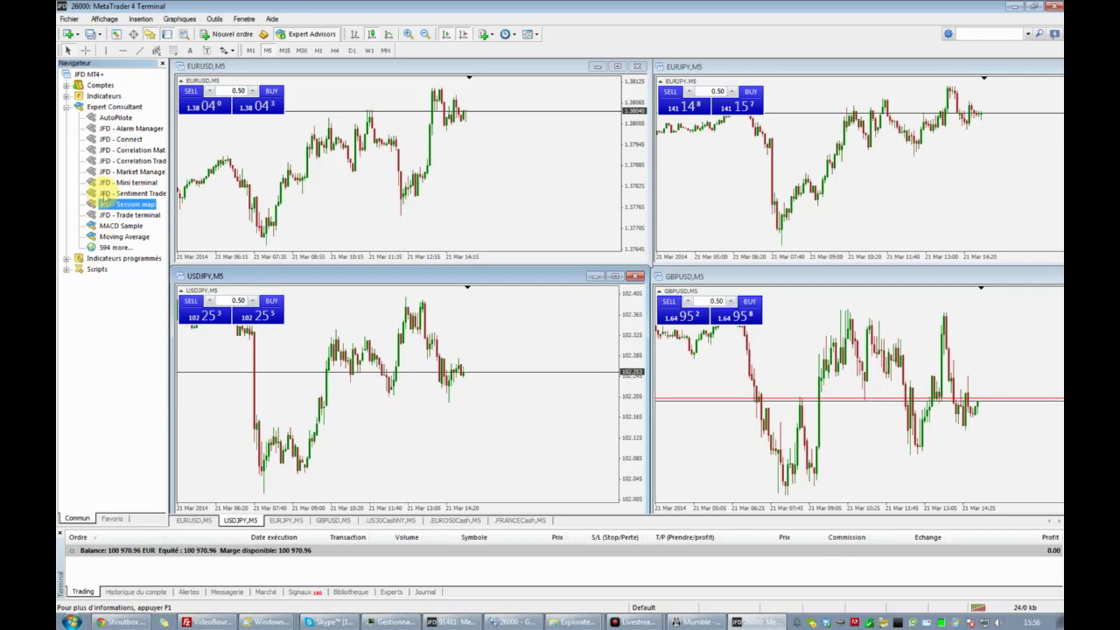
{"action": "left_click_drag", "start_coordinate": [125, 208], "coordinate": [313, 188]}
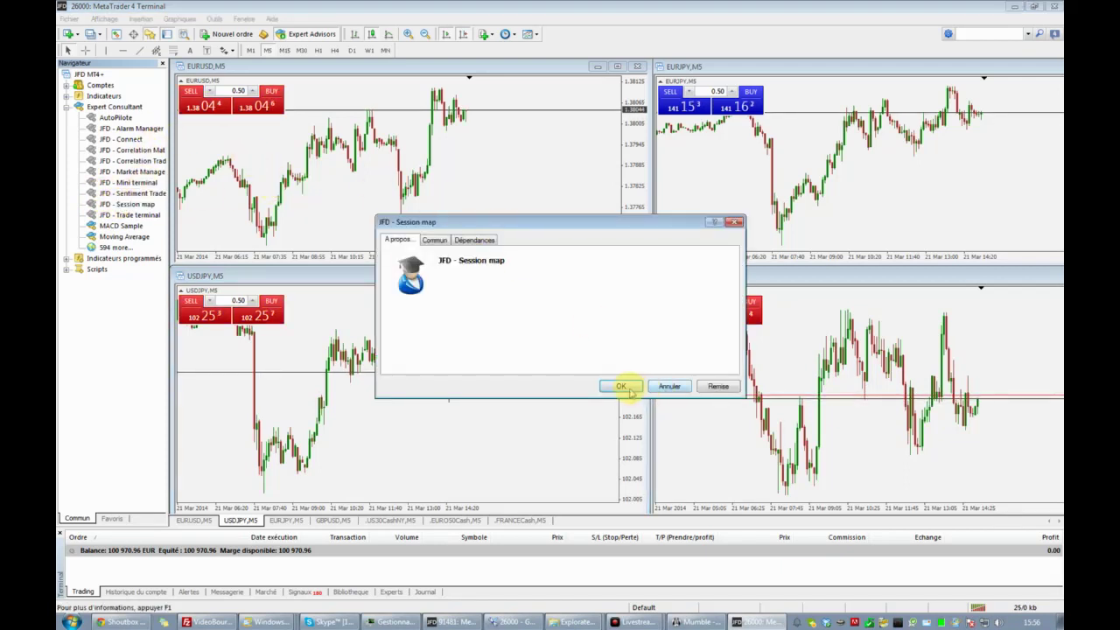
{"action": "left_click", "coordinate": [628, 388]}
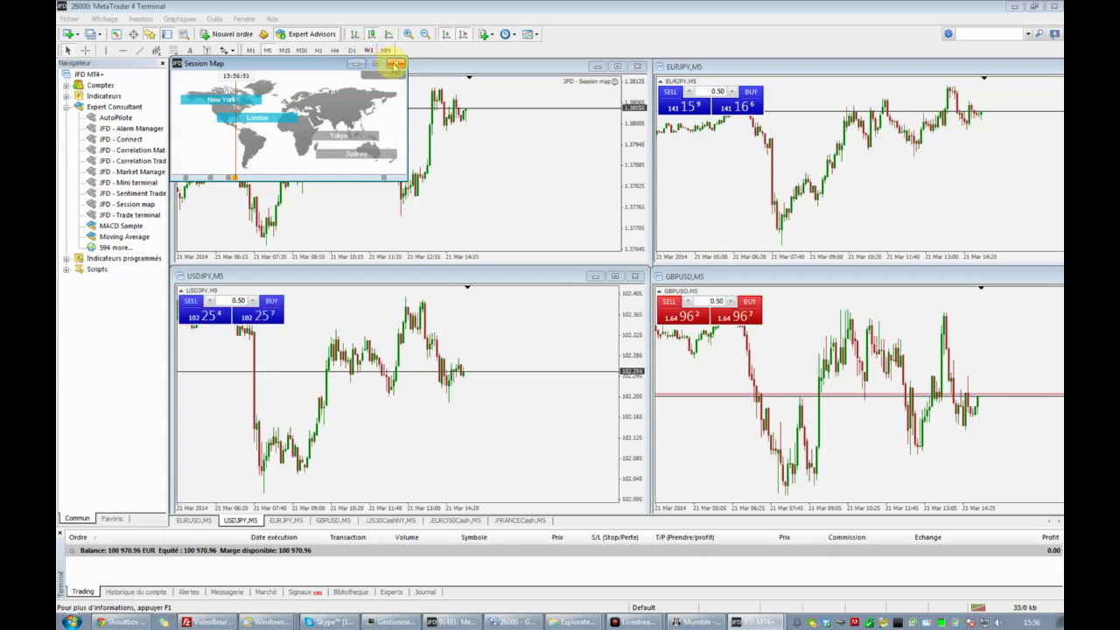
{"action": "left_click", "coordinate": [396, 65]}
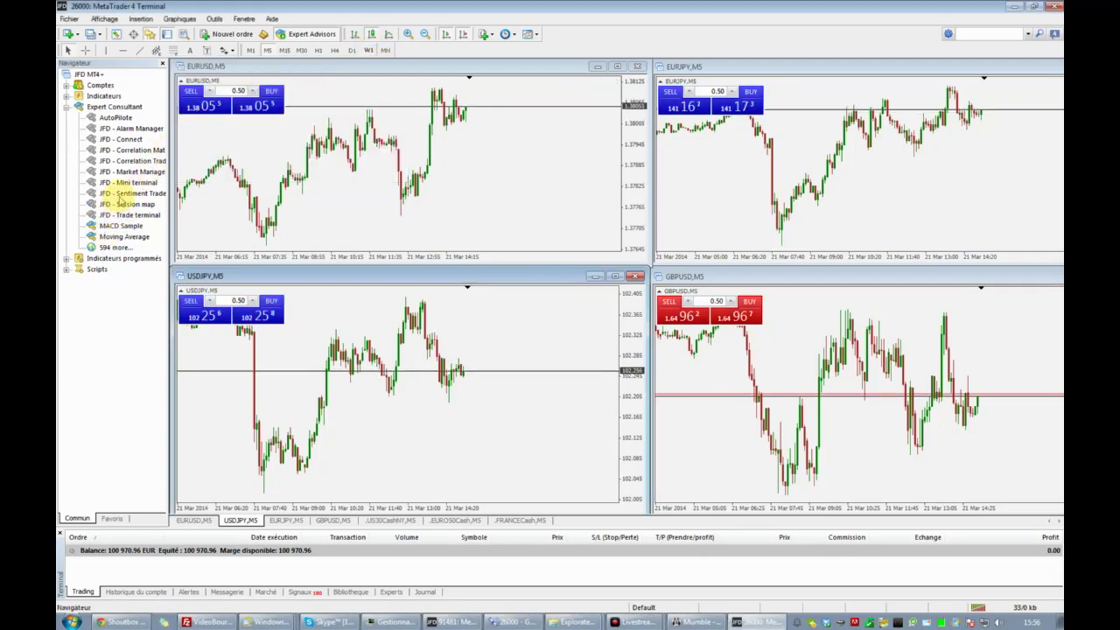
Attach JFD - Mini terminal to the EURUSD M5 chart, view its order ticket, and close it
{"action": "left_click", "coordinate": [123, 183]}
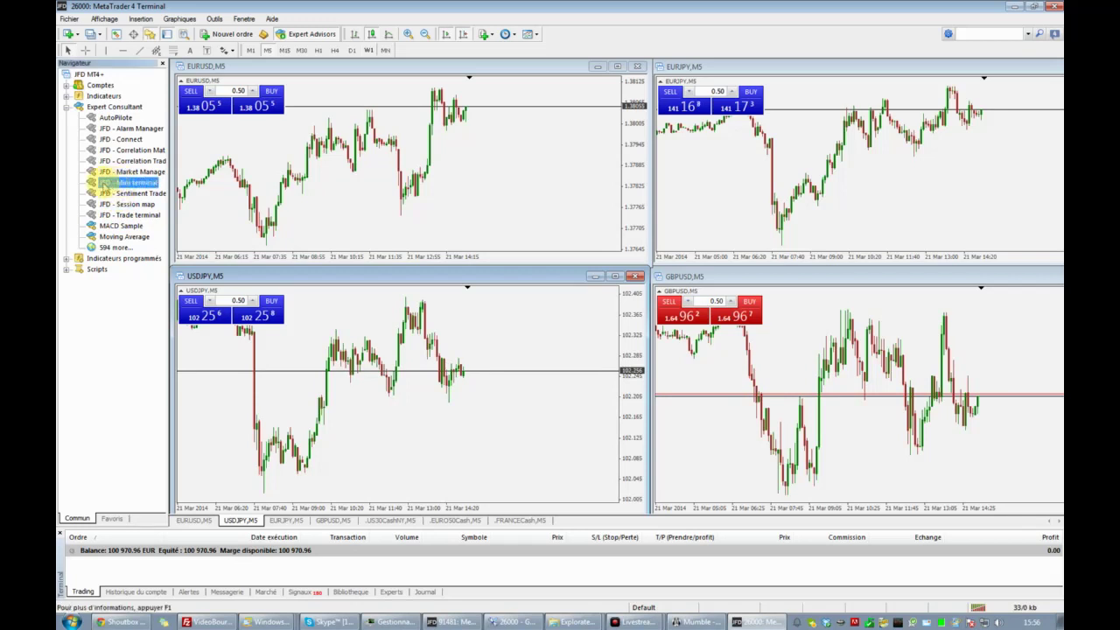
{"action": "left_click_drag", "start_coordinate": [103, 183], "coordinate": [400, 175]}
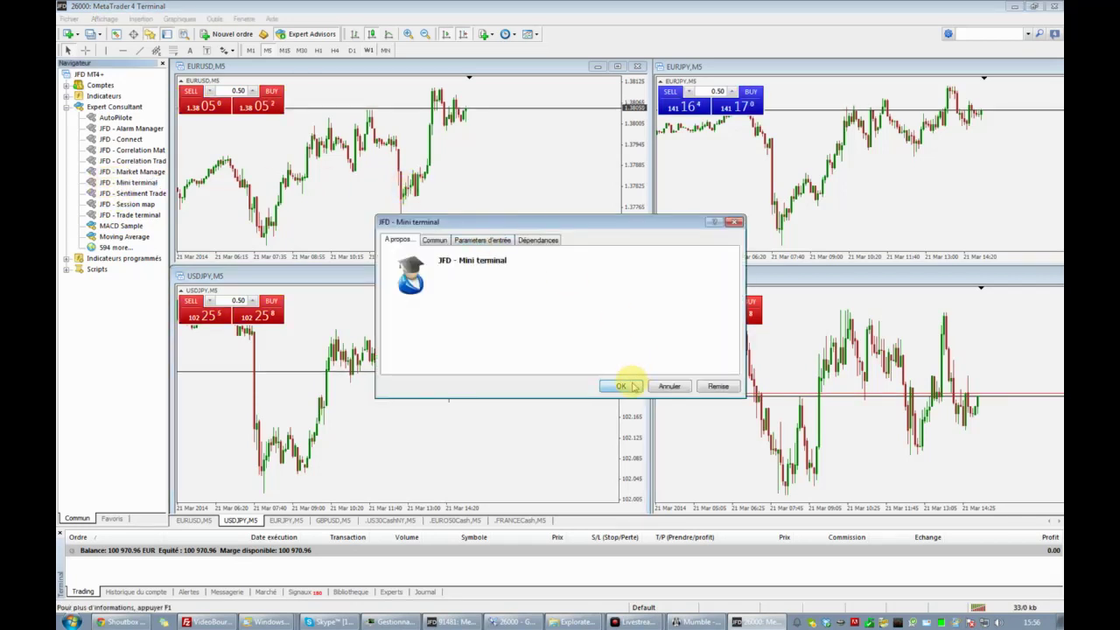
{"action": "left_click", "coordinate": [620, 386]}
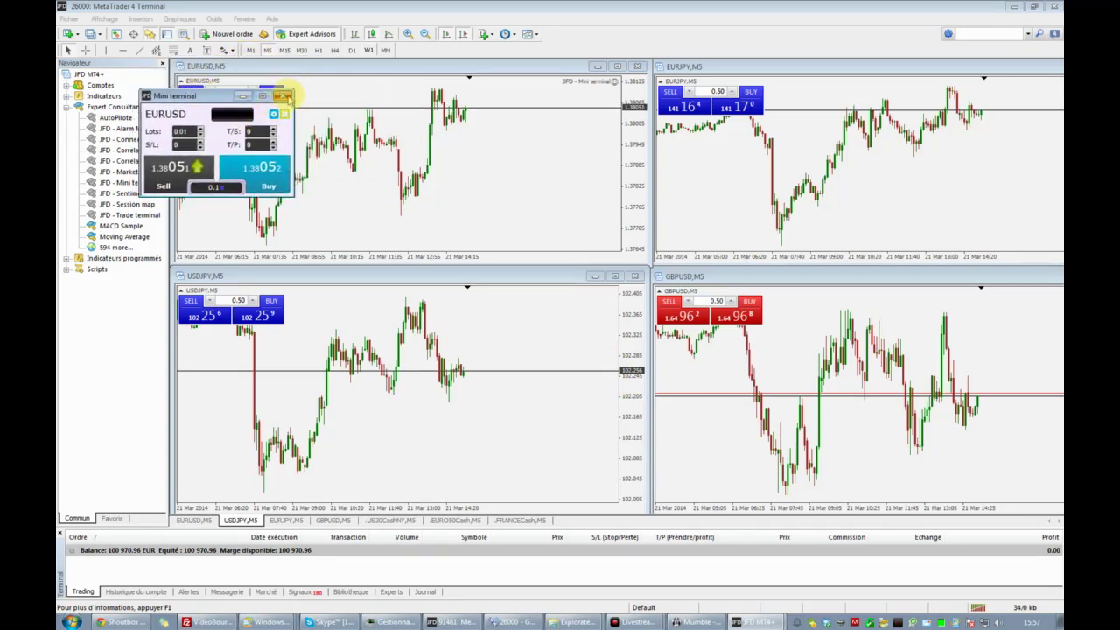
{"action": "left_click", "coordinate": [285, 95]}
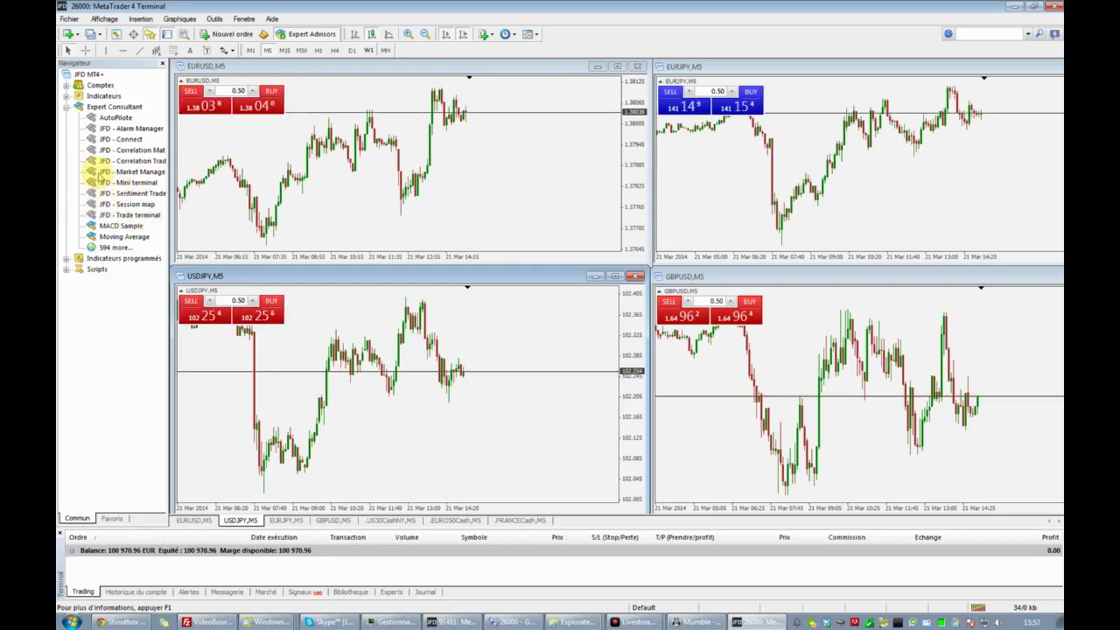
Attach JFD - Market Manager to the EURUSD M5 chart and switch its list from Market Watch to Open positions
{"action": "left_click_drag", "start_coordinate": [99, 174], "coordinate": [370, 171]}
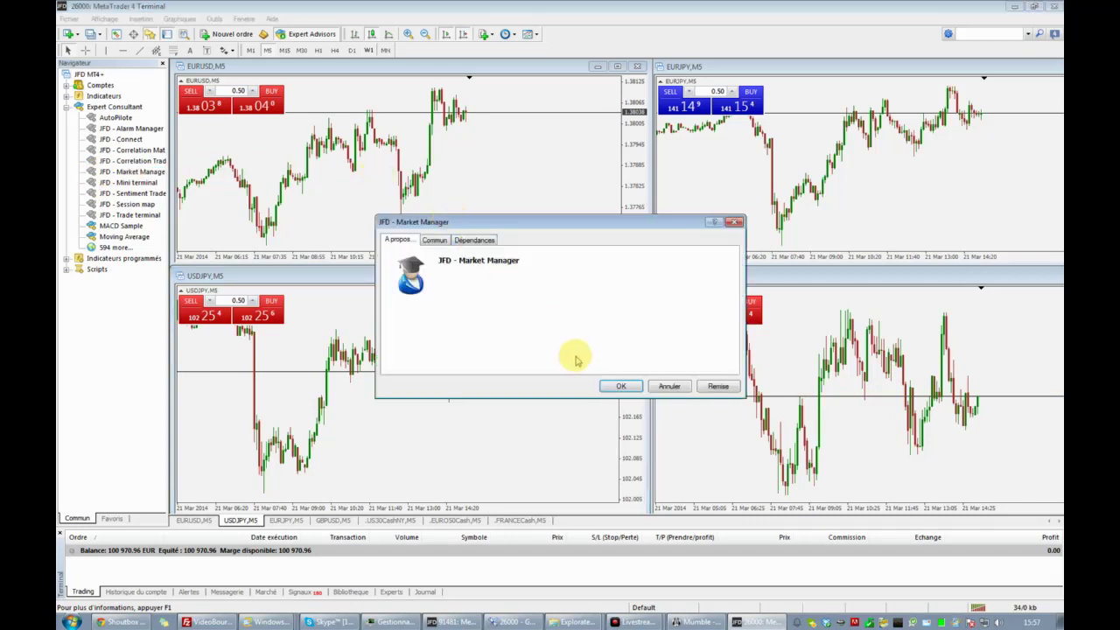
{"action": "left_click", "coordinate": [621, 387]}
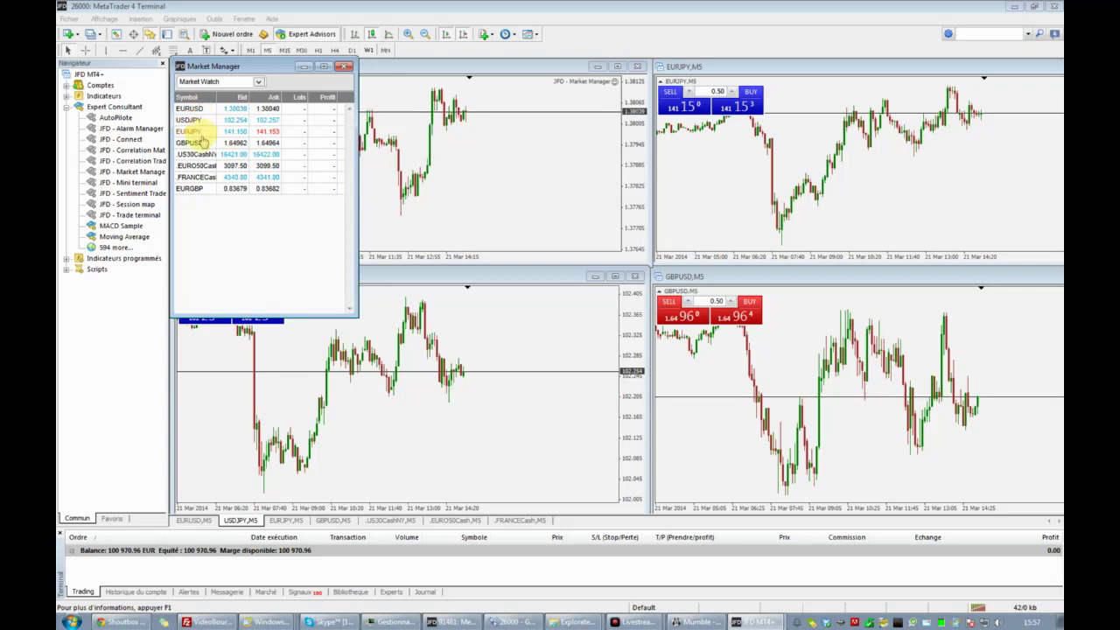
{"action": "left_click", "coordinate": [258, 82]}
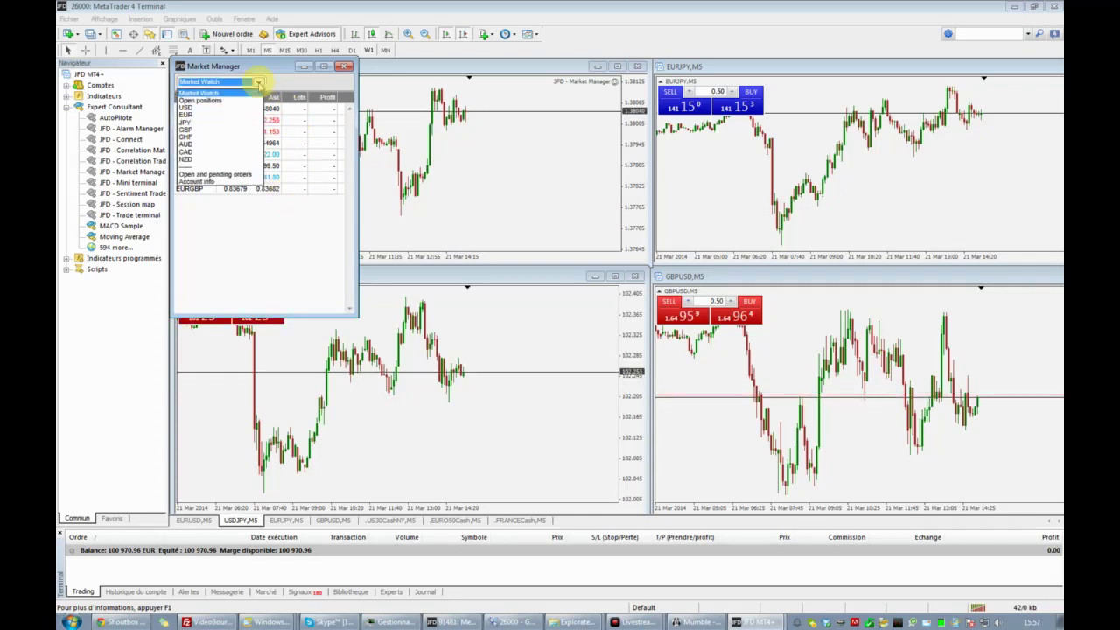
{"action": "left_click", "coordinate": [224, 102]}
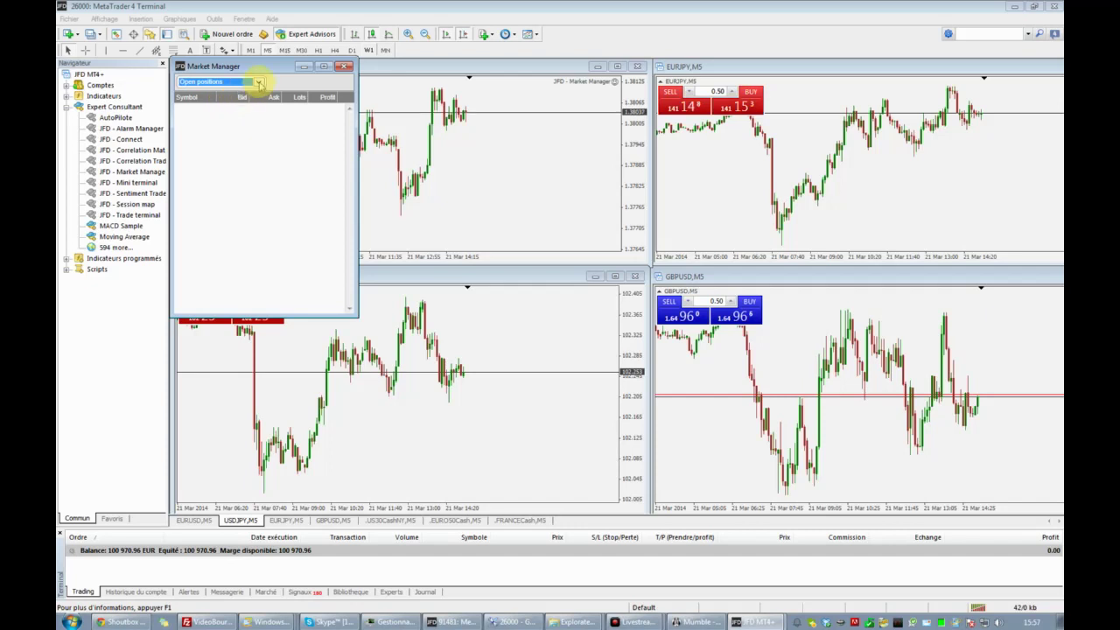
Filter the Market Manager list to EUR symbols, view it maximized, and close Market Manager
{"action": "left_click", "coordinate": [259, 83]}
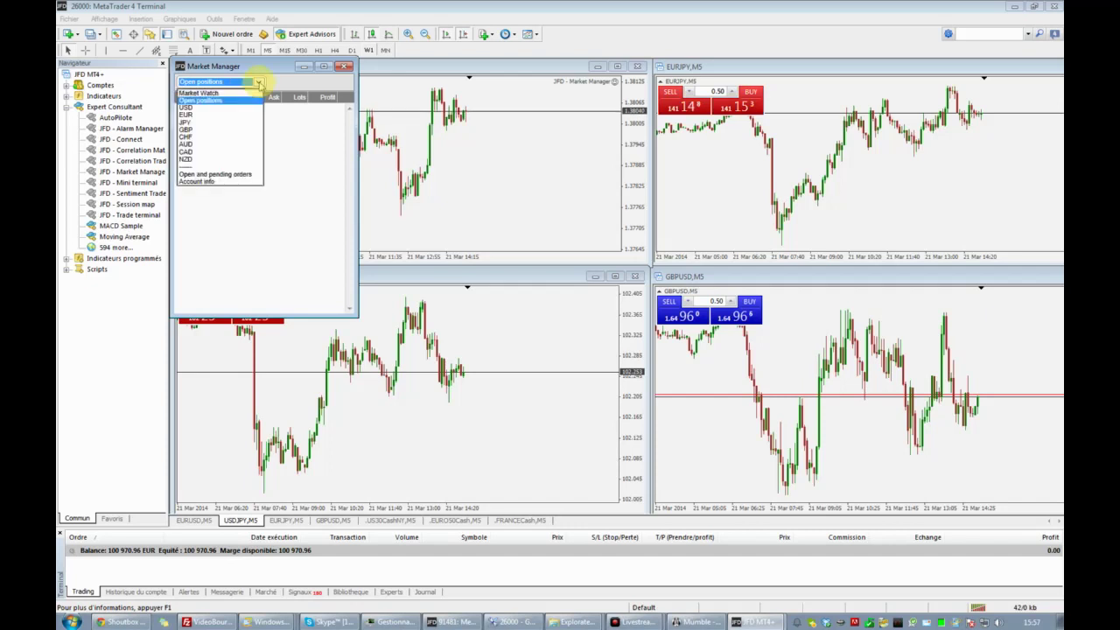
{"action": "left_click", "coordinate": [204, 114]}
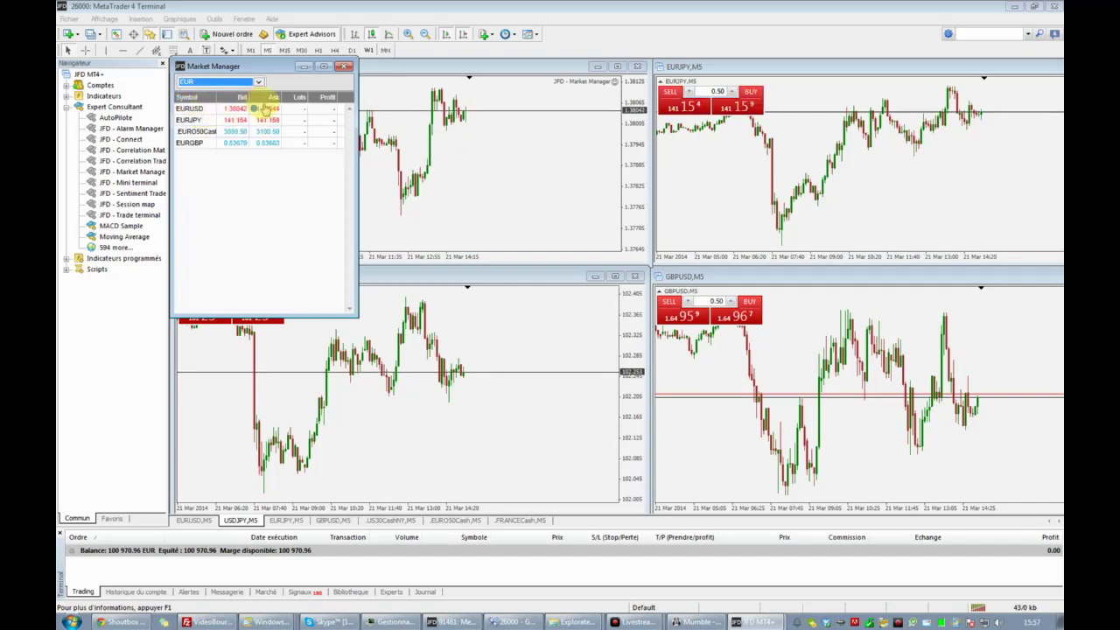
{"action": "double_click", "coordinate": [324, 69]}
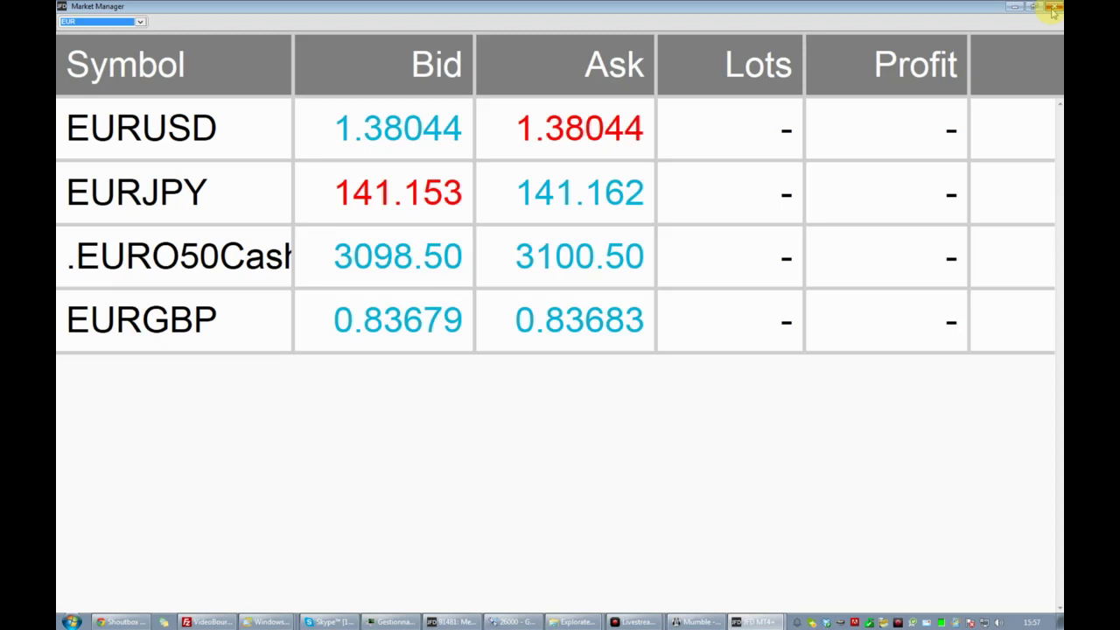
{"action": "left_click", "coordinate": [1055, 7]}
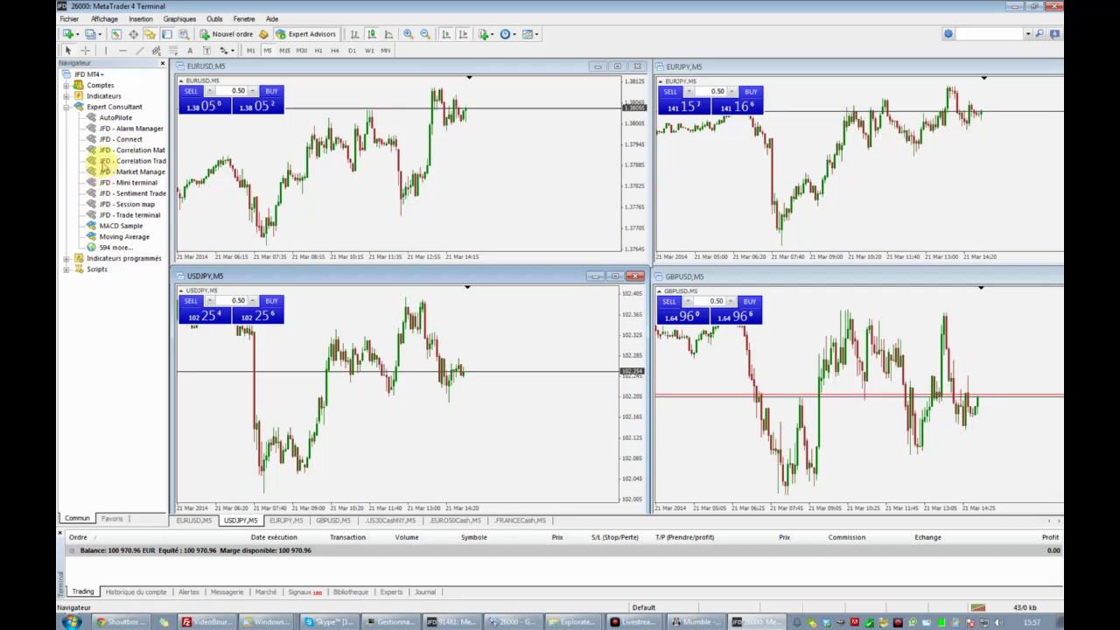
Attach JFD - Correlation Trader to the EURUSD M5 chart and move its window over the EURJPY and GBPUSD charts
{"action": "left_click_drag", "start_coordinate": [488, 164], "coordinate": [488, 160]}
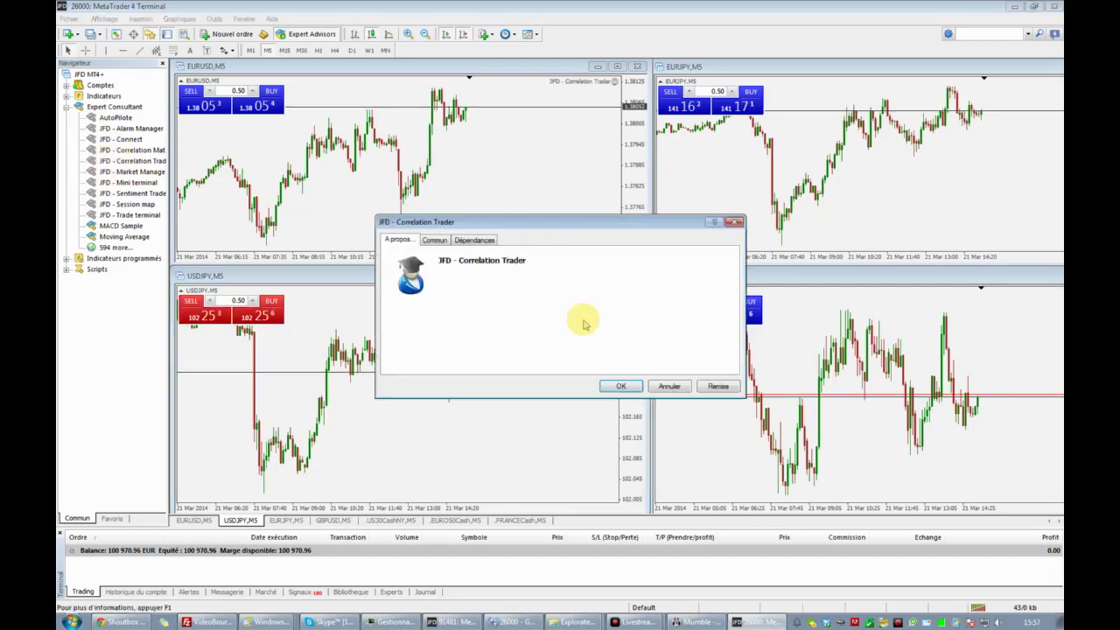
{"action": "left_click", "coordinate": [632, 384]}
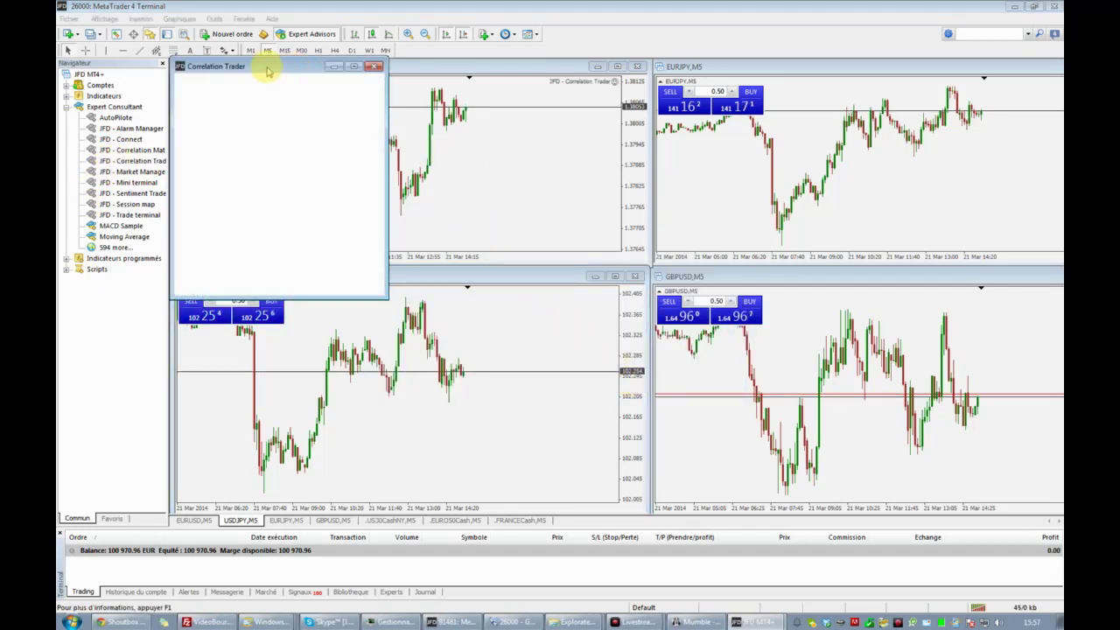
{"action": "left_click_drag", "start_coordinate": [273, 70], "coordinate": [702, 180]}
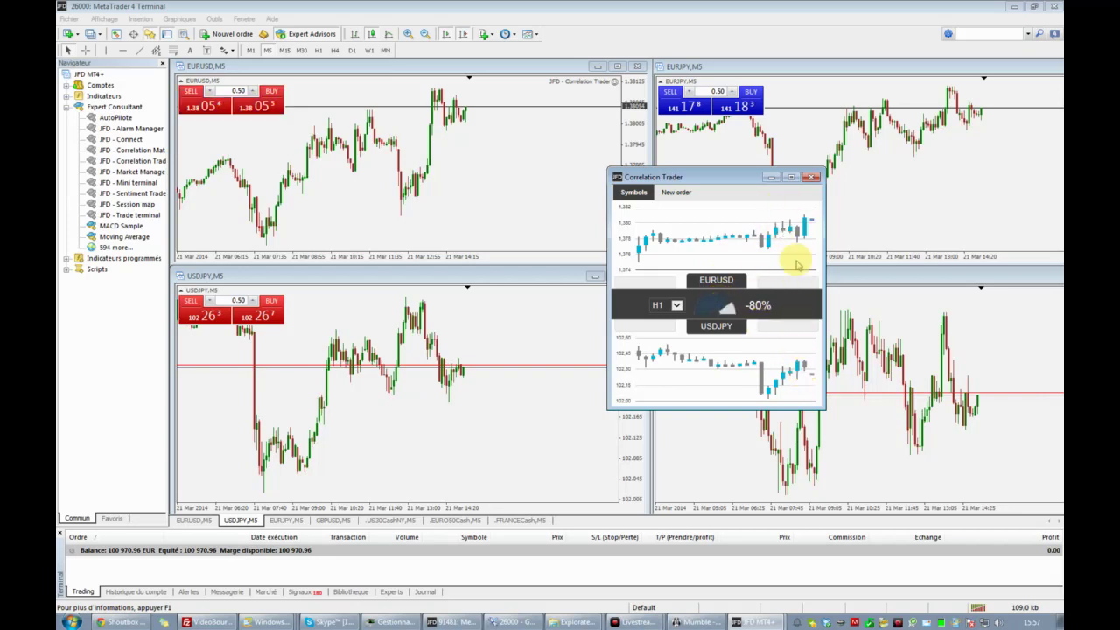
Close Correlation Trader, attach JFD - Correlation Matrix to the EURUSD M5 chart, view its correlation table, and close it
{"action": "left_click", "coordinate": [812, 177]}
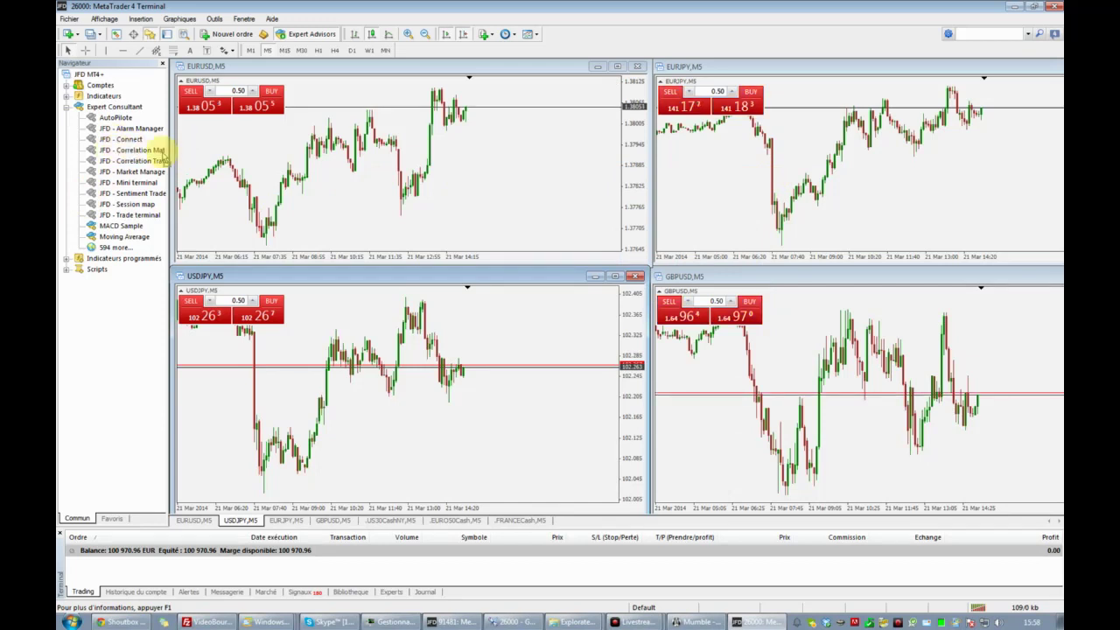
{"action": "left_click_drag", "start_coordinate": [114, 151], "coordinate": [498, 171]}
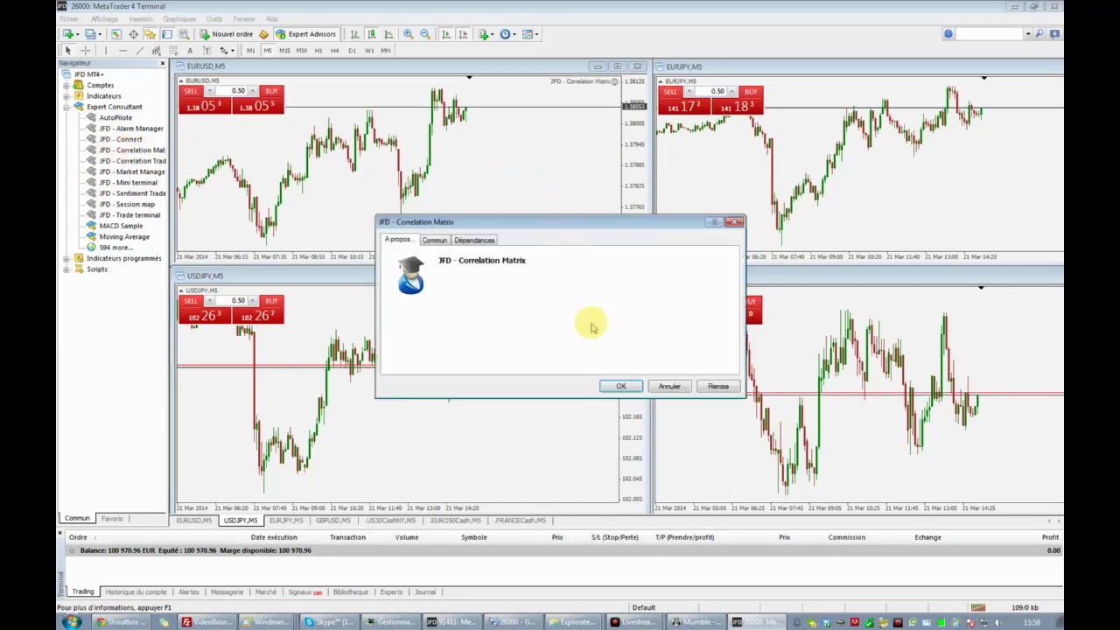
{"action": "left_click", "coordinate": [620, 388]}
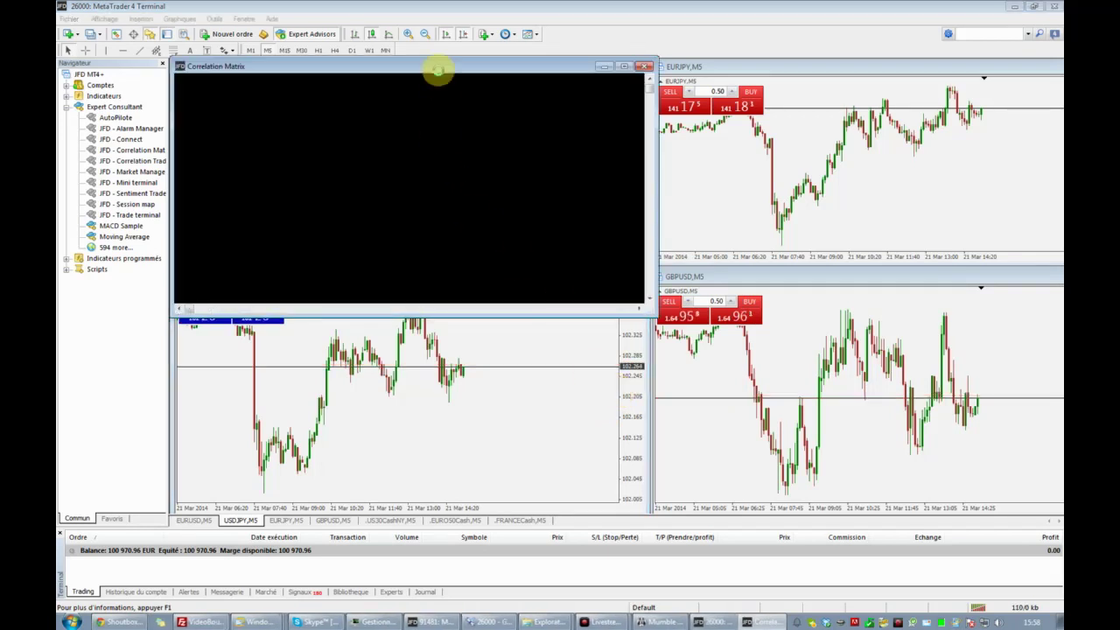
{"action": "left_click_drag", "start_coordinate": [413, 70], "coordinate": [539, 259]}
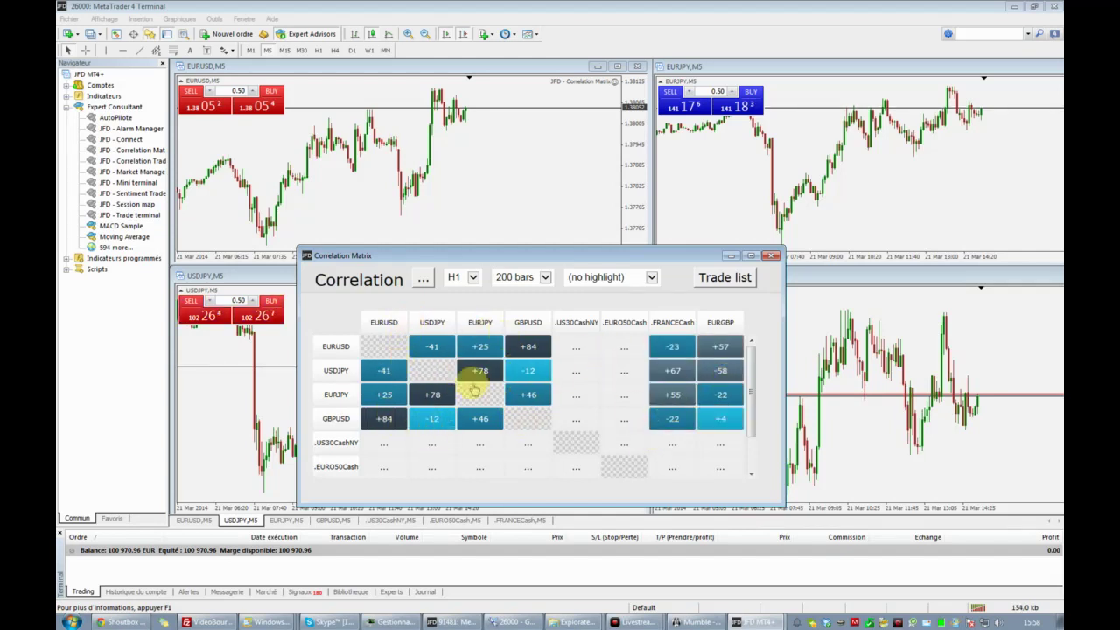
{"action": "left_click", "coordinate": [770, 256]}
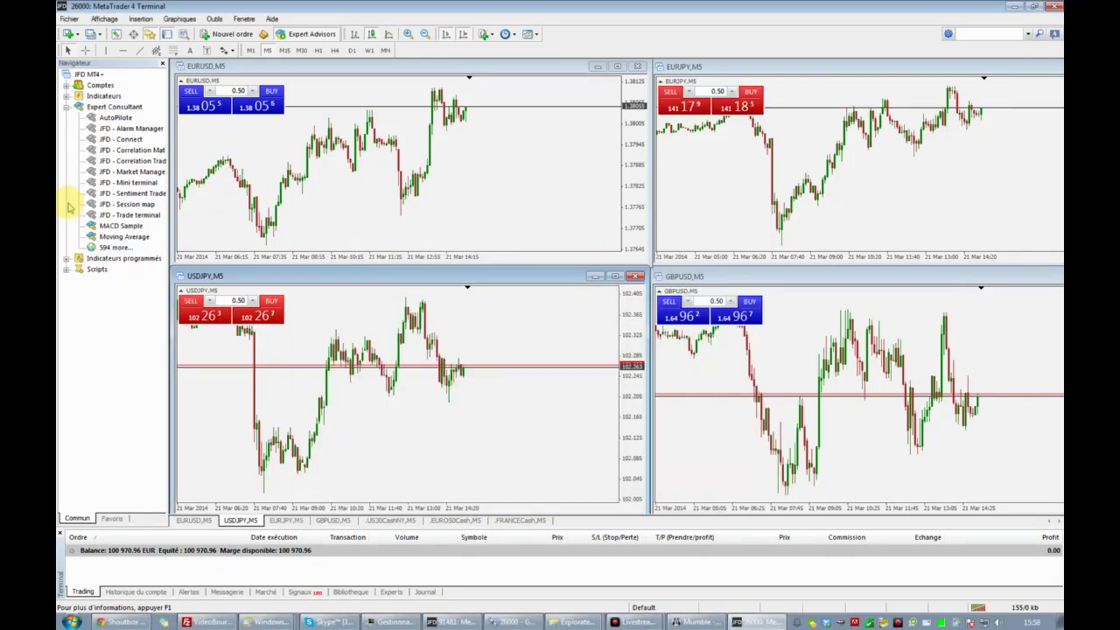
Attach JFD - Connect to the EURUSD M5 chart, browse its news feed, and close it
{"action": "left_click_drag", "start_coordinate": [102, 144], "coordinate": [425, 175]}
{"action": "left_click", "coordinate": [614, 381]}
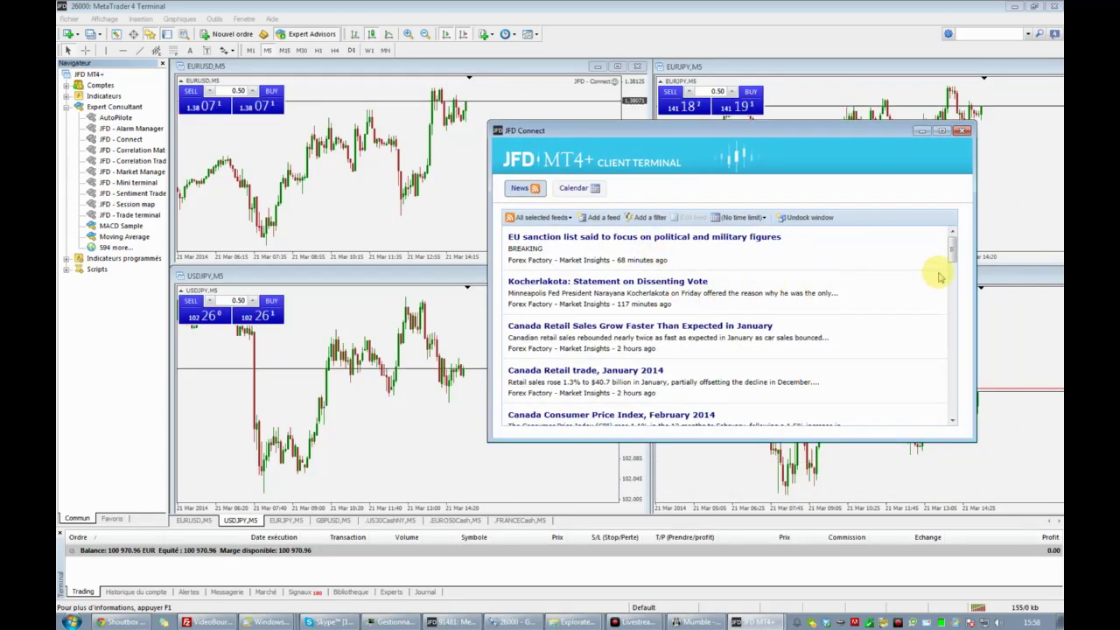
{"action": "left_click_drag", "start_coordinate": [951, 246], "coordinate": [955, 382]}
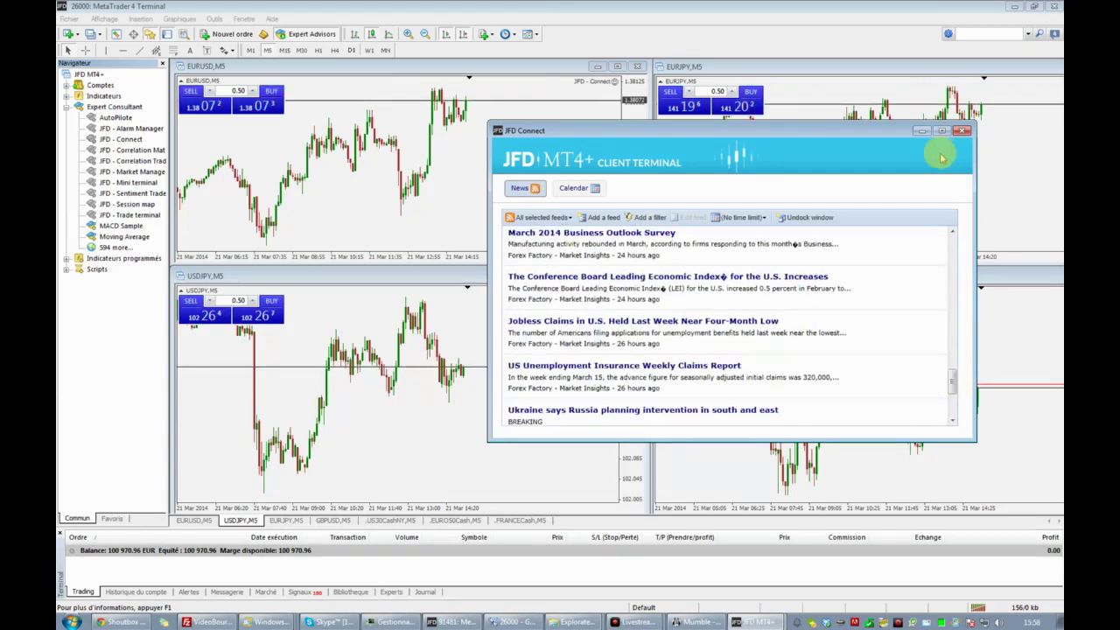
{"action": "left_click", "coordinate": [961, 131]}
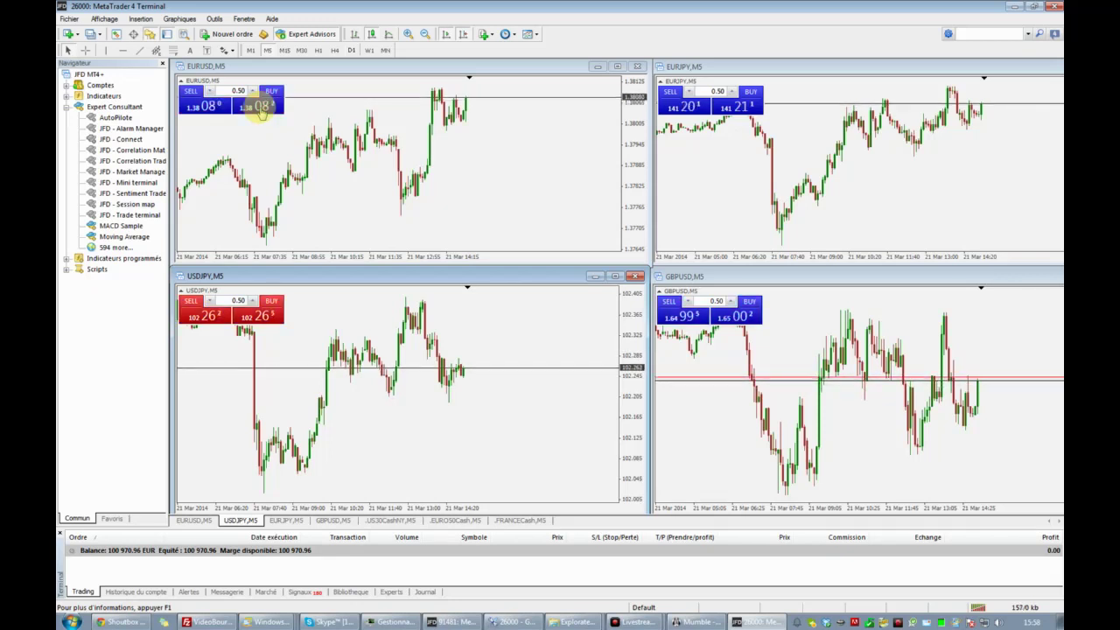
Buy 0.50 lots of EURUSD at market and attach JFD - Alarm Manager to the EURUSD M5 chart
{"action": "left_click", "coordinate": [260, 106]}
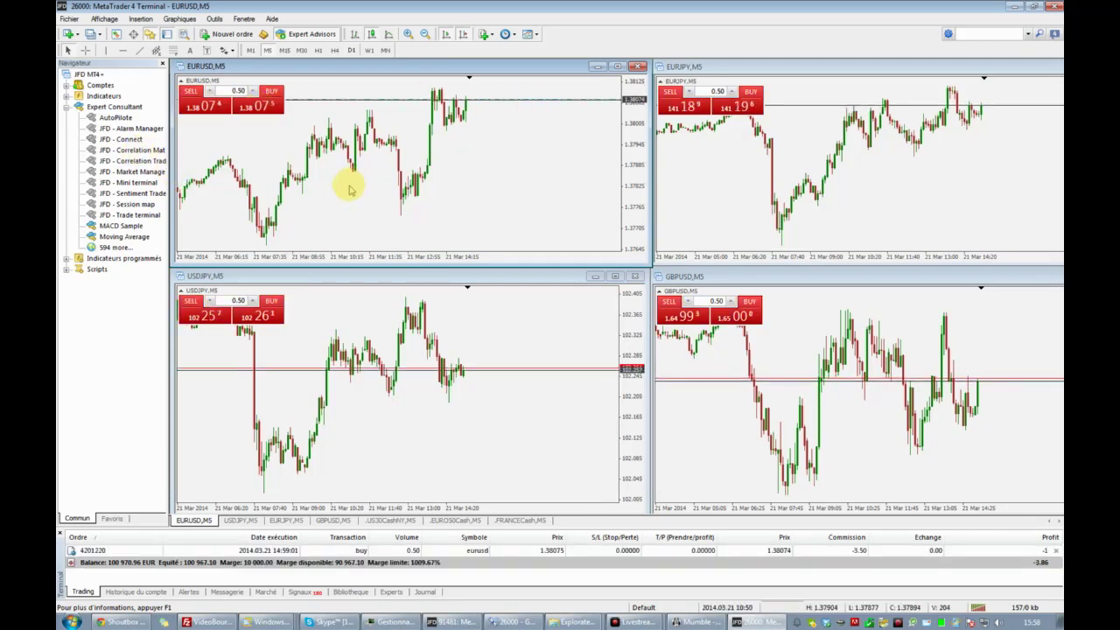
{"action": "left_click", "coordinate": [123, 128]}
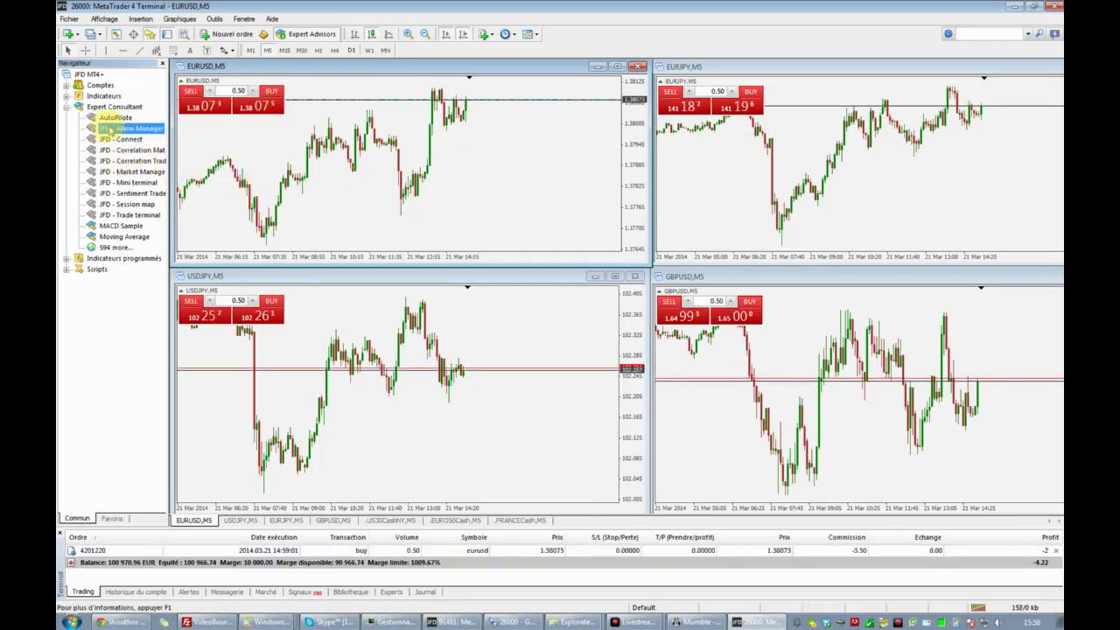
{"action": "left_click_drag", "start_coordinate": [104, 129], "coordinate": [404, 165]}
{"action": "left_click", "coordinate": [621, 386]}
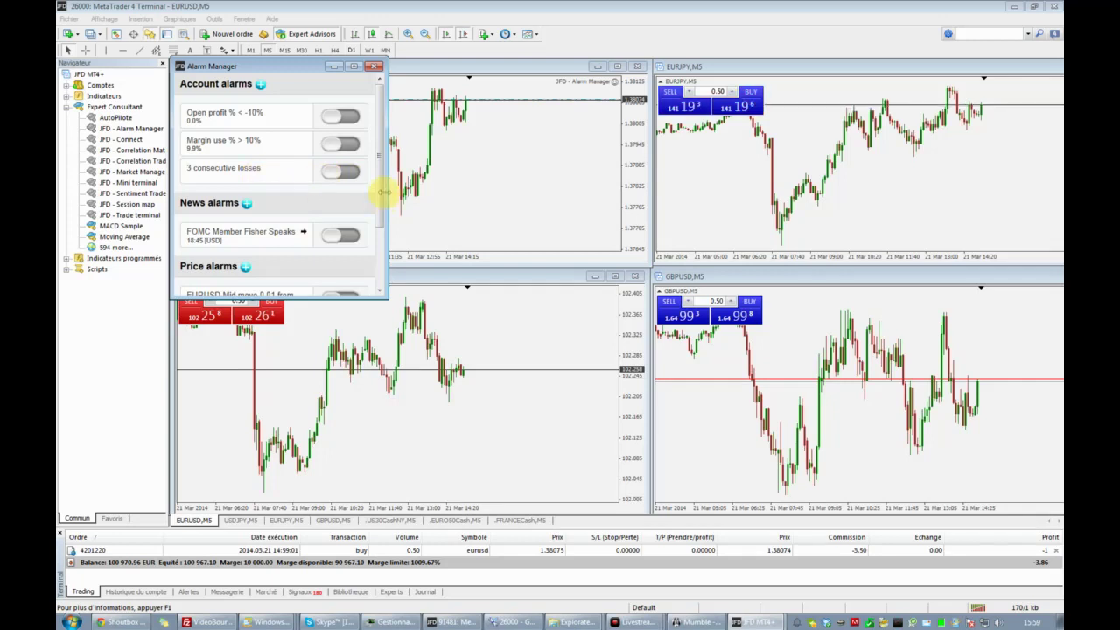
Review the news, price and trade activity alarms in Alarm Manager, and close it
{"action": "scroll", "coordinate": [381, 188], "scroll_direction": "down", "scroll_amount": 3}
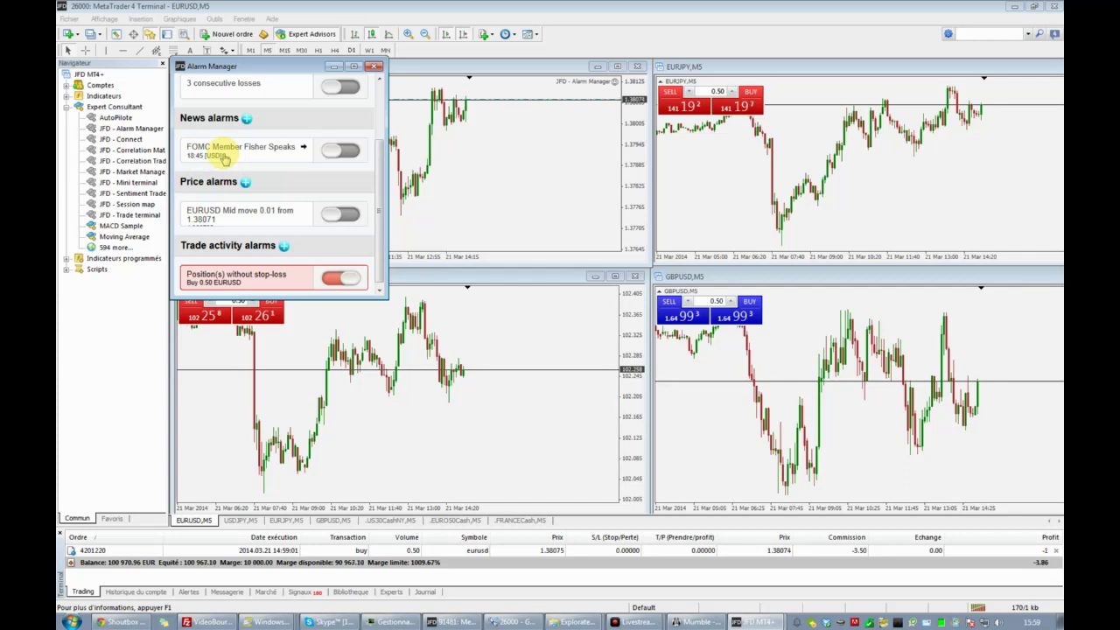
{"action": "scroll", "coordinate": [227, 170], "scroll_direction": "down", "scroll_amount": 1}
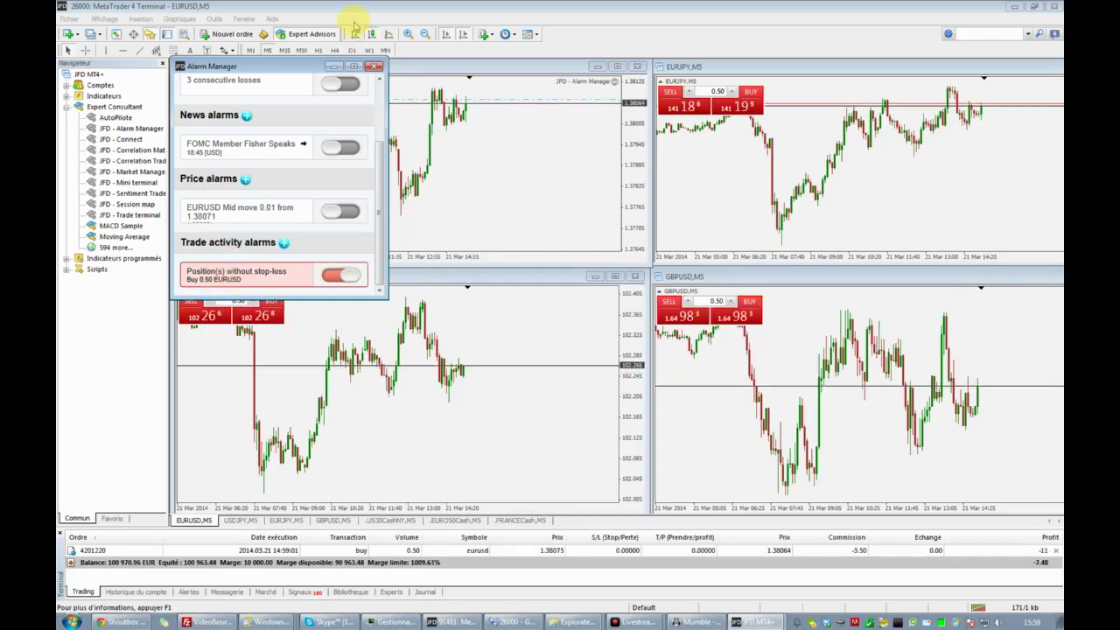
{"action": "left_click", "coordinate": [374, 68]}
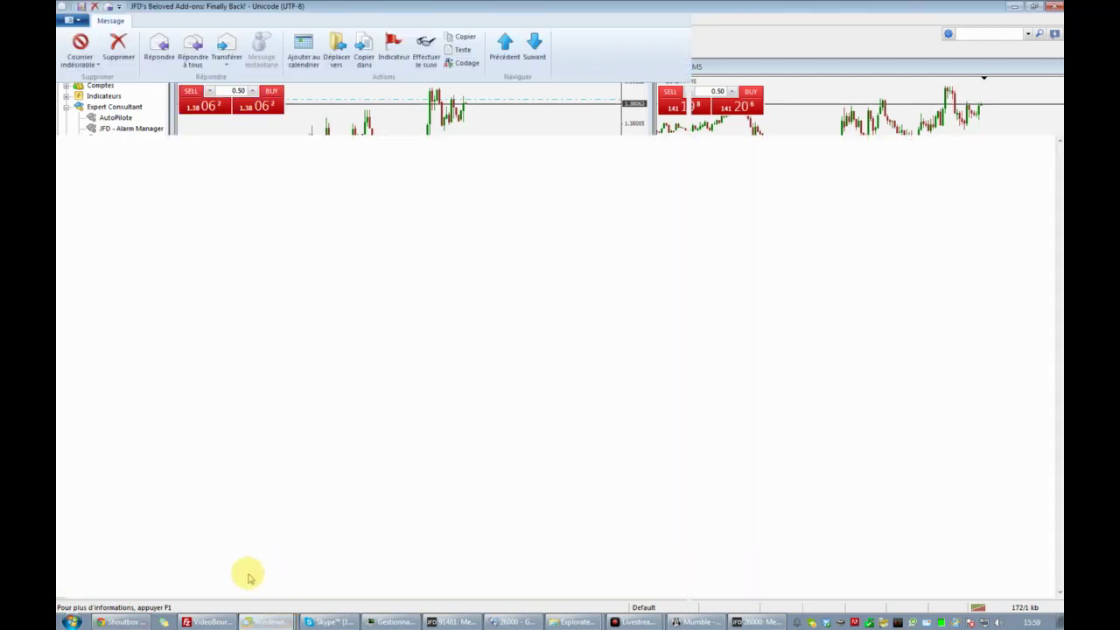
Look up the MT4+ Mini Terminal section in the JFD add-ons e-mail and return to MetaTrader 4
{"action": "scroll", "coordinate": [522, 340], "scroll_direction": "down", "scroll_amount": 10}
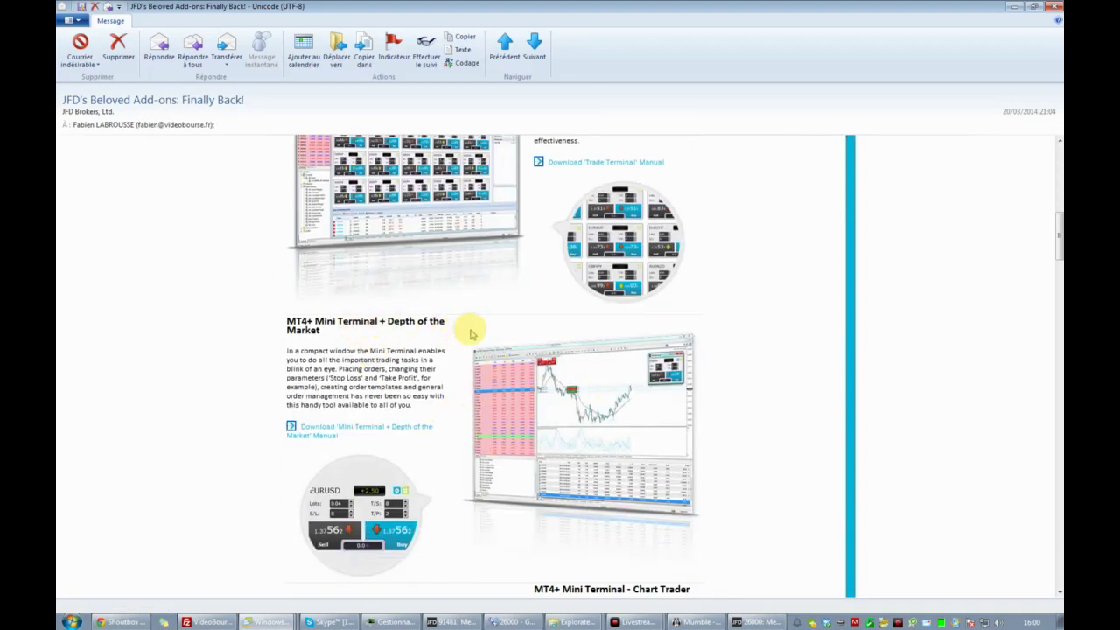
{"action": "left_click", "coordinate": [1055, 7]}
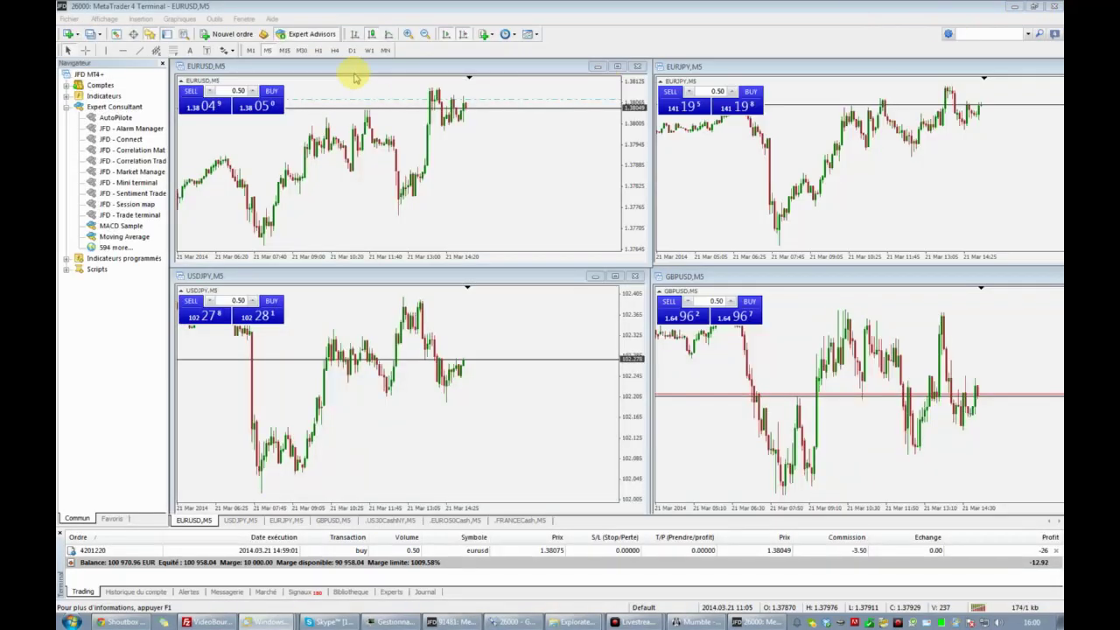
Show Market Watch briefly, hide it again, and widen the Navigator until the full JFD expert names fit
{"action": "left_click", "coordinate": [116, 34]}
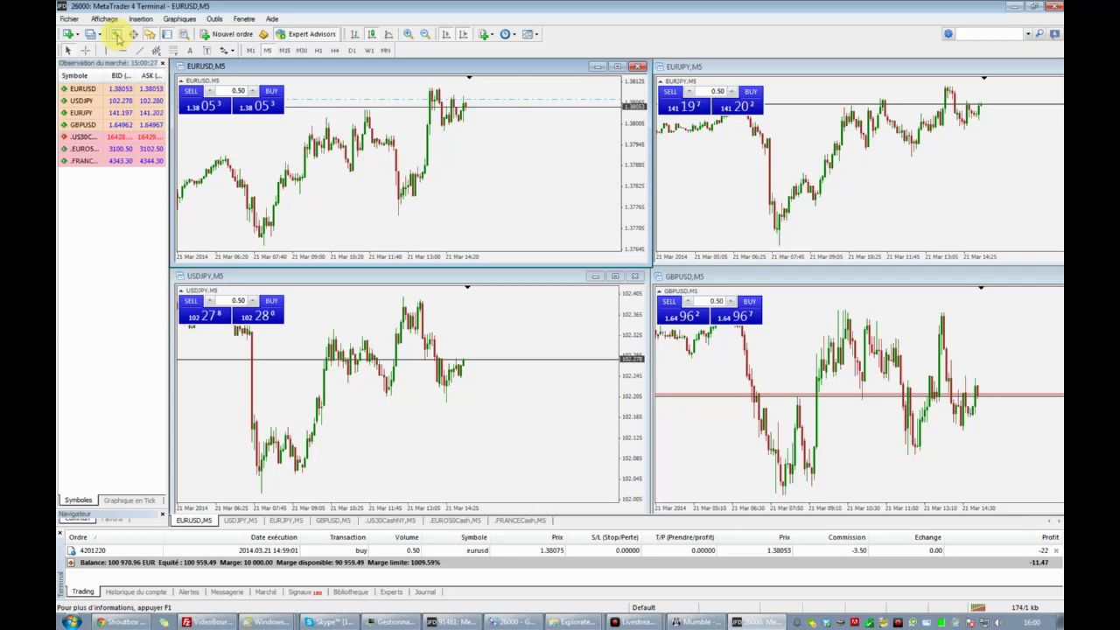
{"action": "left_click_drag", "start_coordinate": [168, 164], "coordinate": [223, 161]}
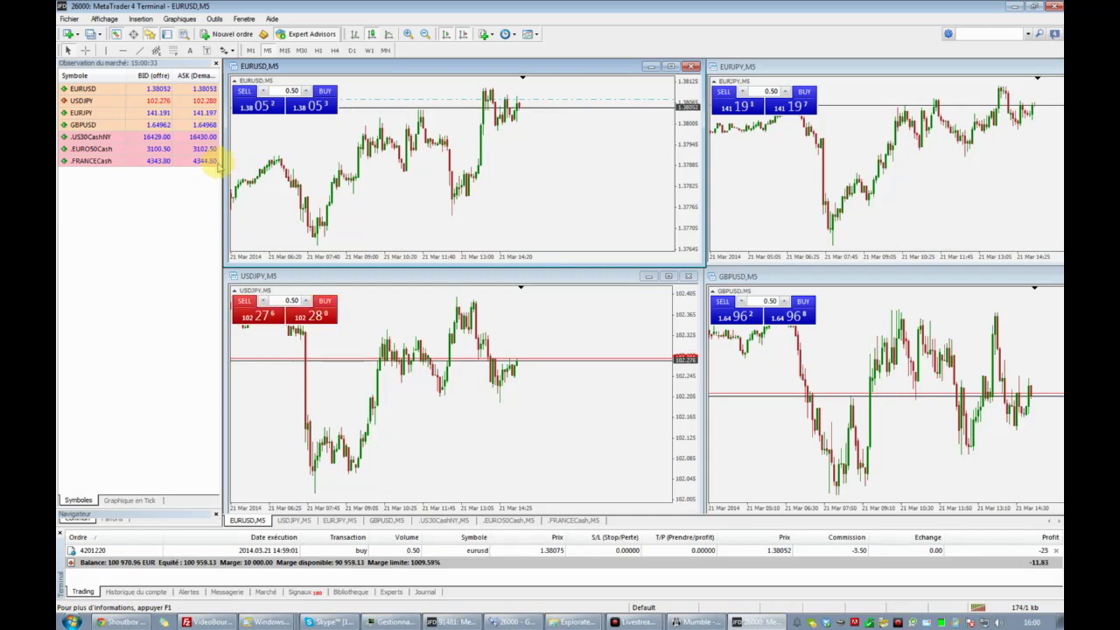
{"action": "left_click_drag", "start_coordinate": [219, 194], "coordinate": [140, 186]}
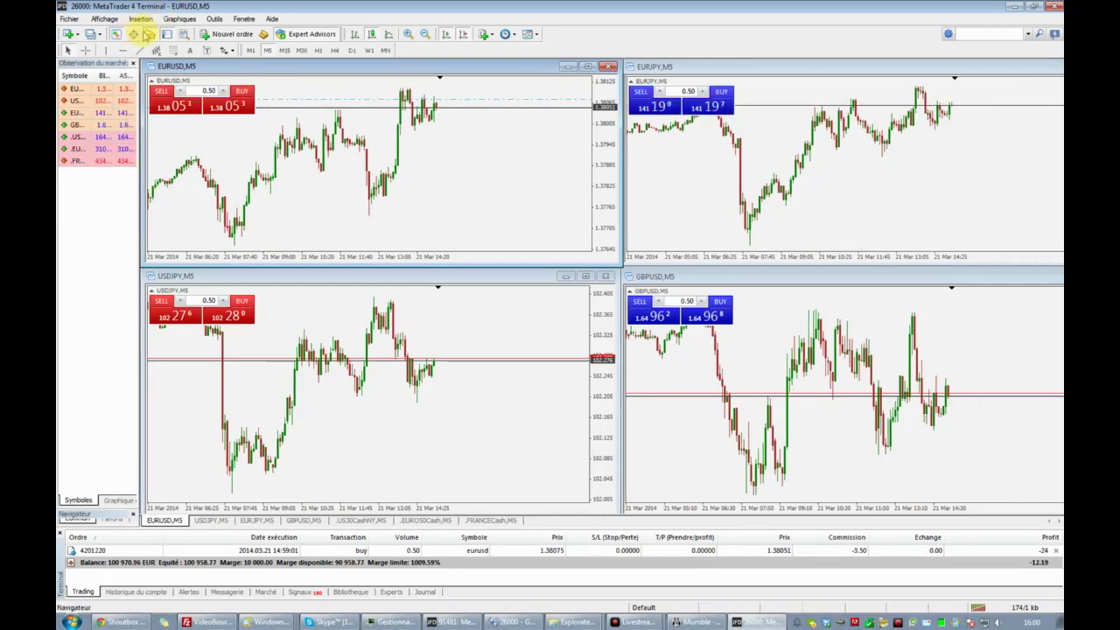
{"action": "left_click", "coordinate": [116, 33]}
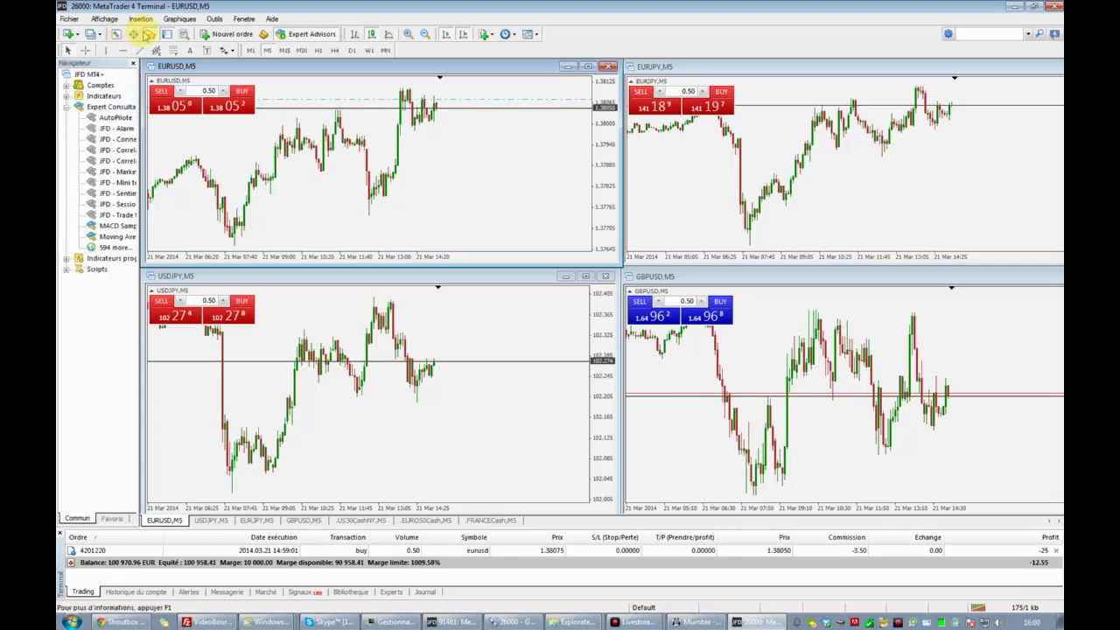
{"action": "left_click_drag", "start_coordinate": [139, 143], "coordinate": [179, 140]}
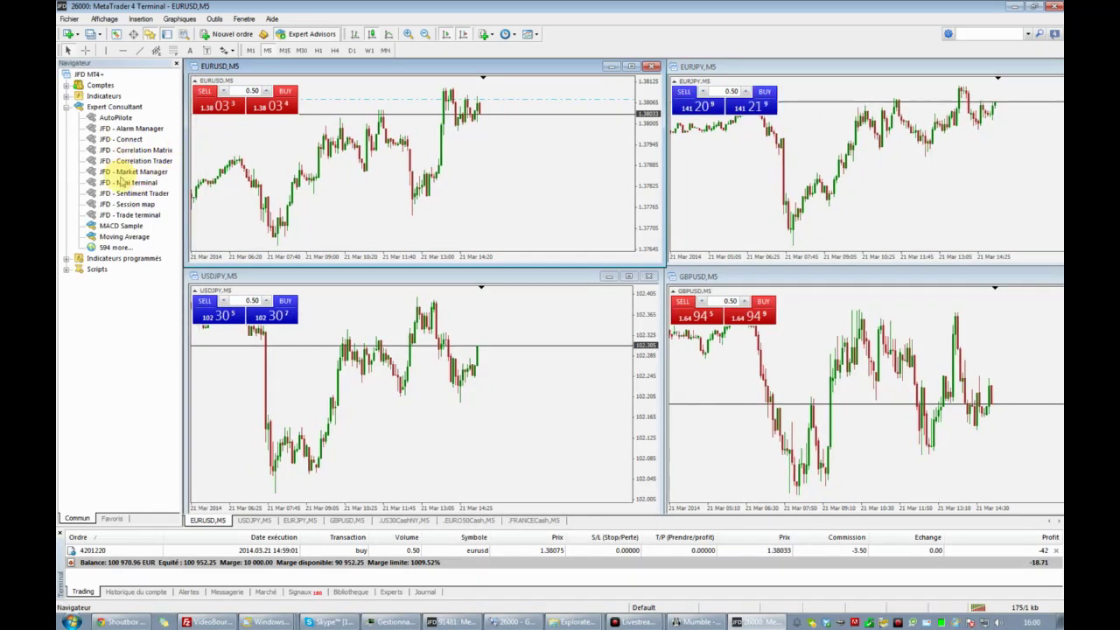
Attach JFD - Mini terminal to the EURUSD M5 chart, undock its window, and view its automated tasks
{"action": "left_click_drag", "start_coordinate": [131, 182], "coordinate": [320, 181]}
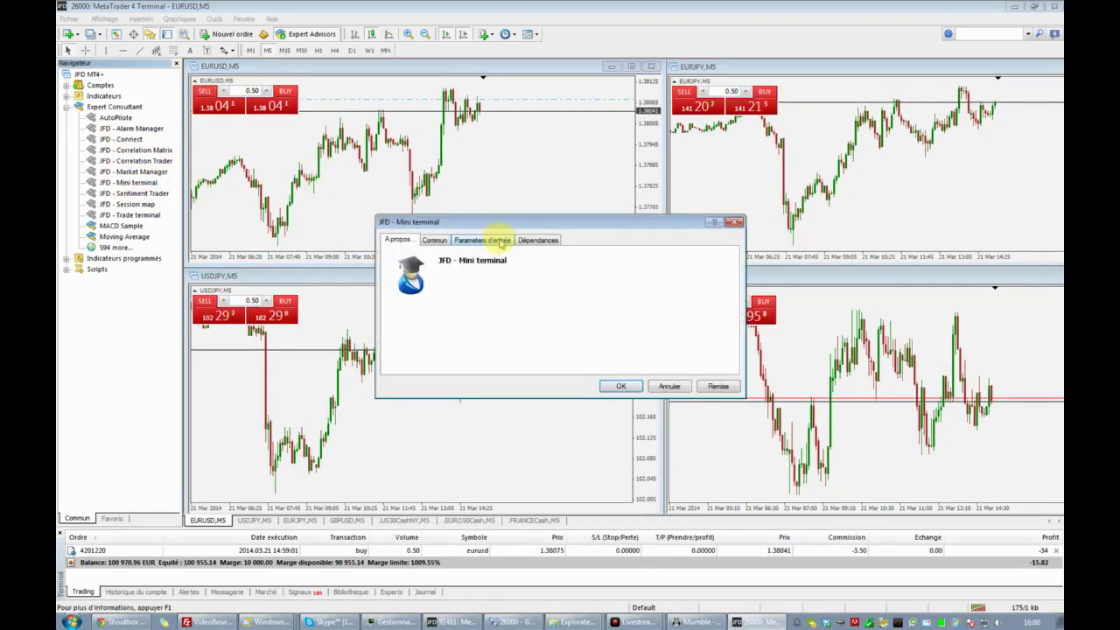
{"action": "left_click", "coordinate": [623, 385]}
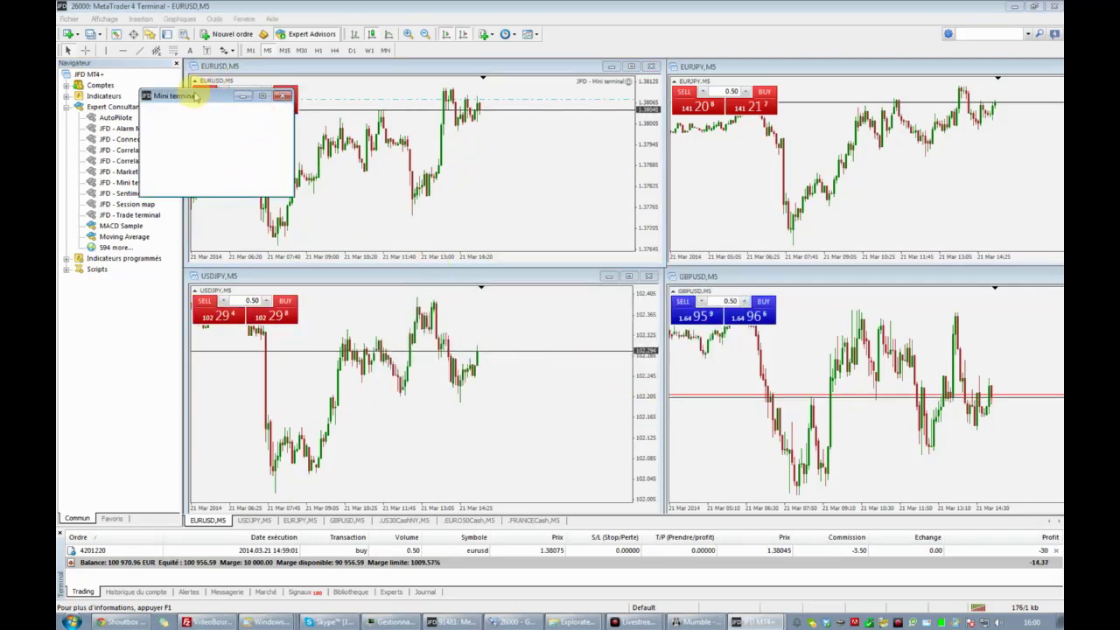
{"action": "left_click_drag", "start_coordinate": [183, 94], "coordinate": [272, 181]}
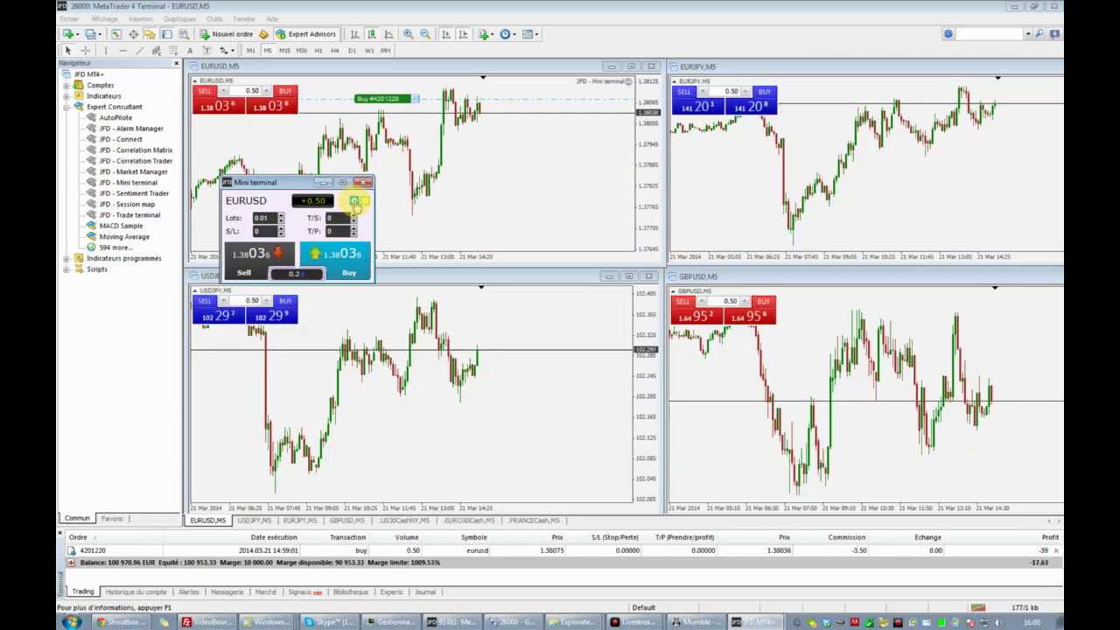
{"action": "left_click", "coordinate": [355, 203]}
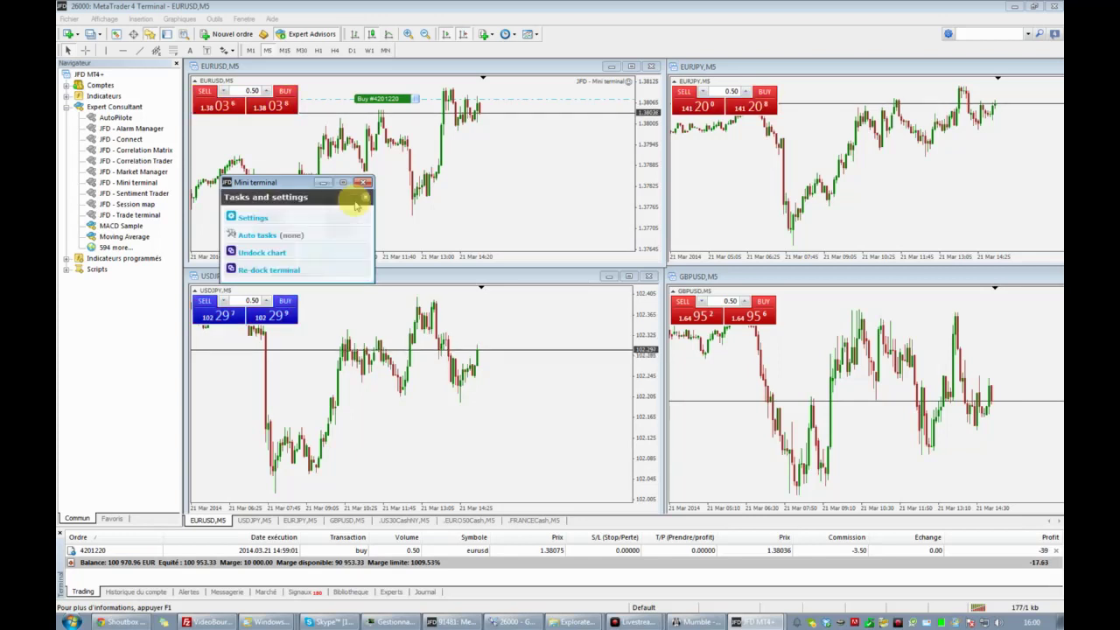
{"action": "left_click", "coordinate": [271, 235]}
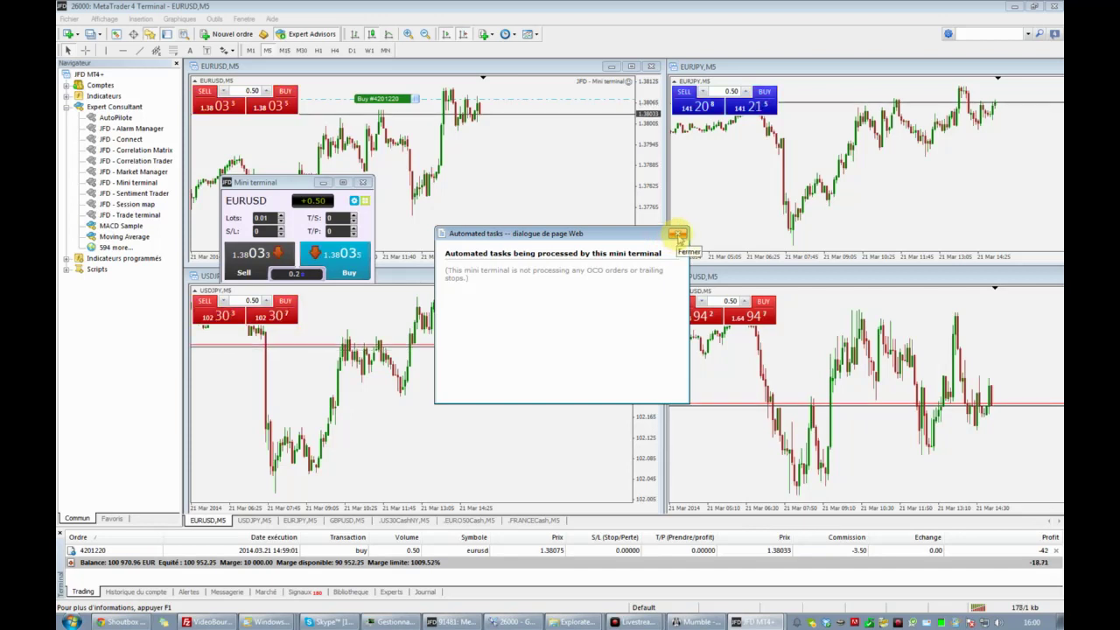
{"action": "left_click", "coordinate": [679, 236]}
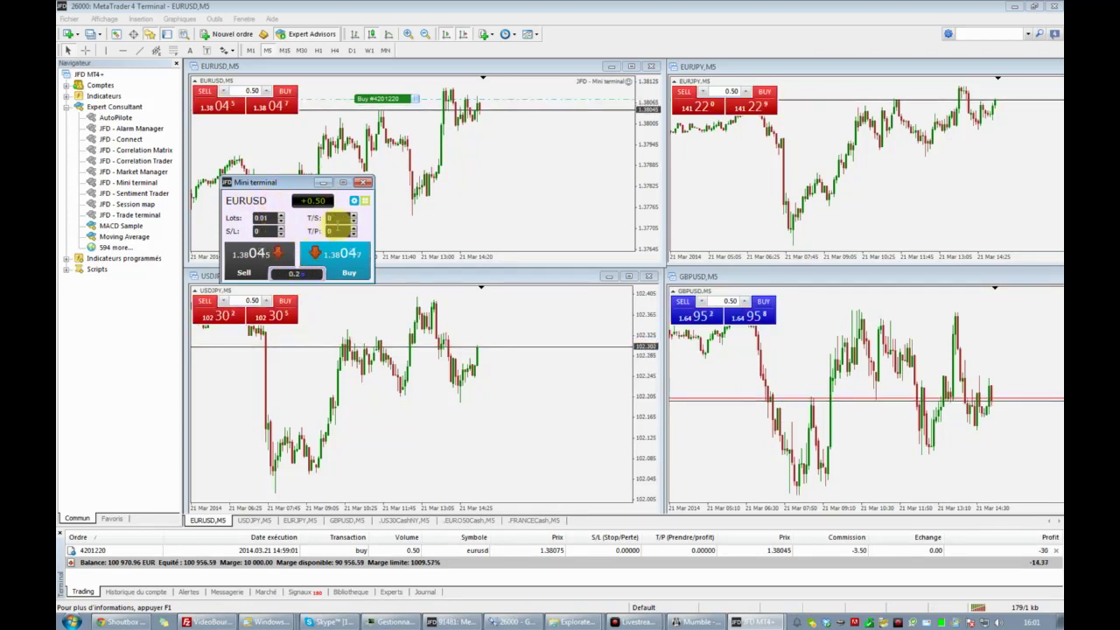
View the Mini terminal's confirmations and settings without saving, and close the Mini terminal
{"action": "left_click", "coordinate": [354, 202]}
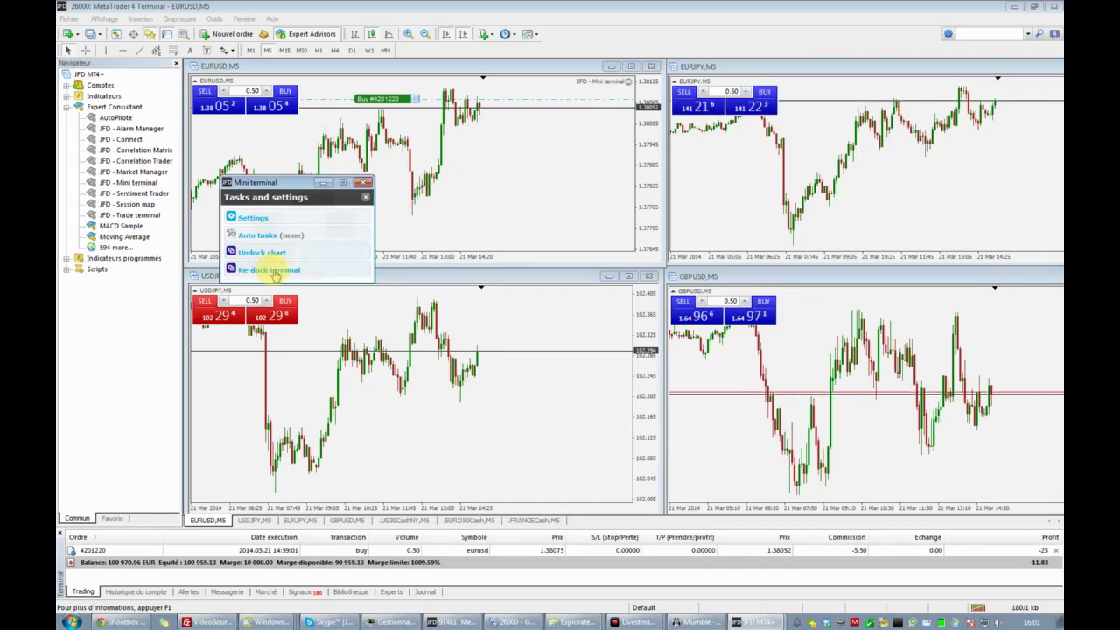
{"action": "left_click", "coordinate": [253, 218]}
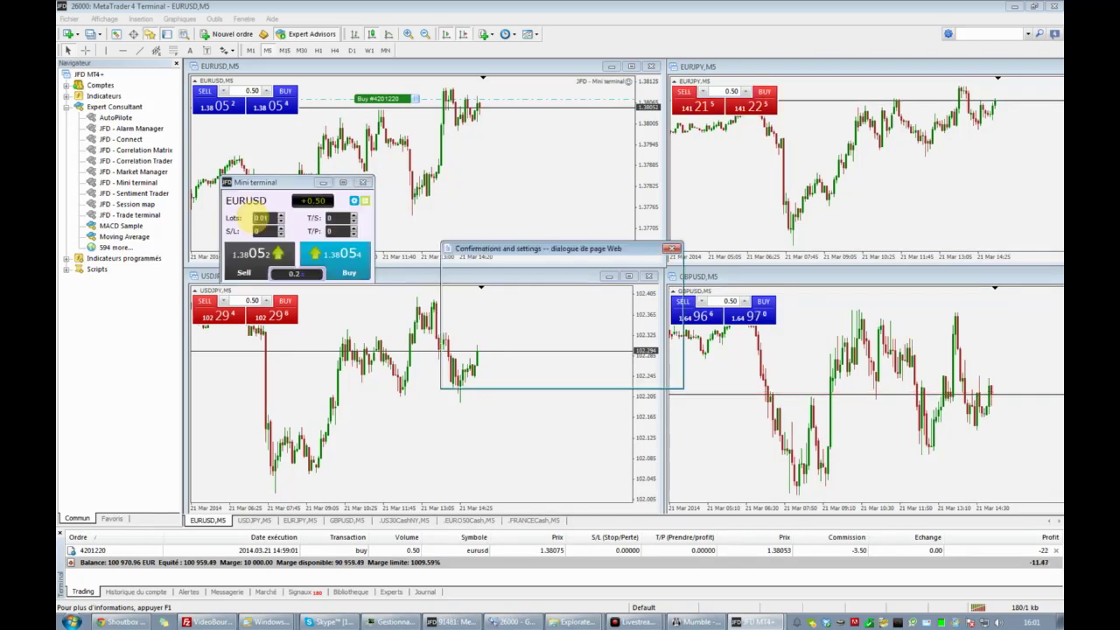
{"action": "left_click_drag", "start_coordinate": [530, 251], "coordinate": [506, 166]}
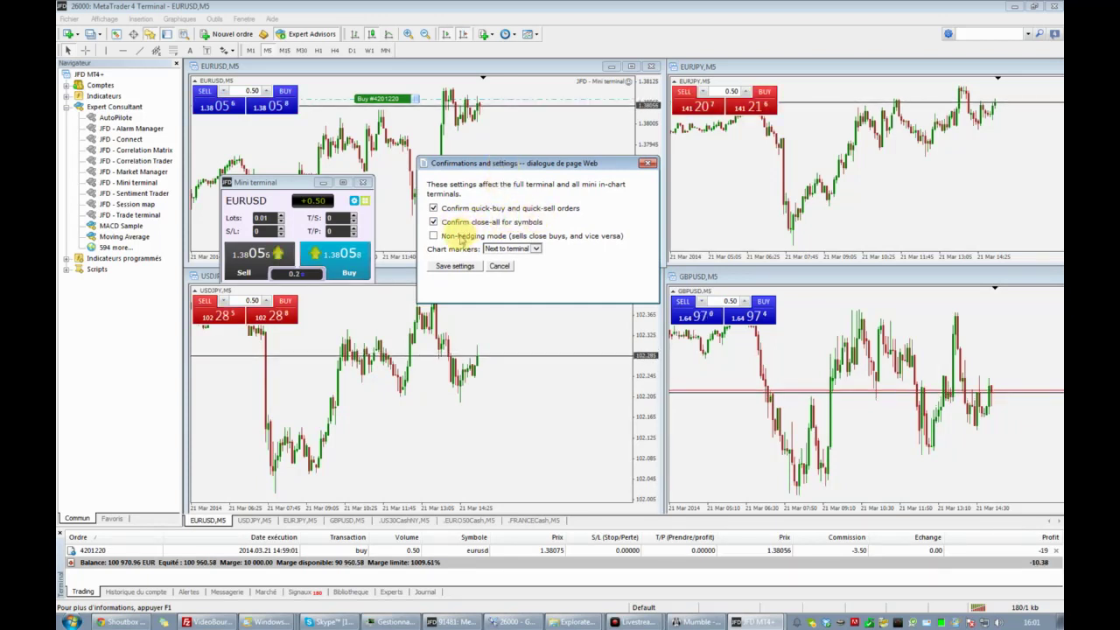
{"action": "left_click", "coordinate": [650, 165]}
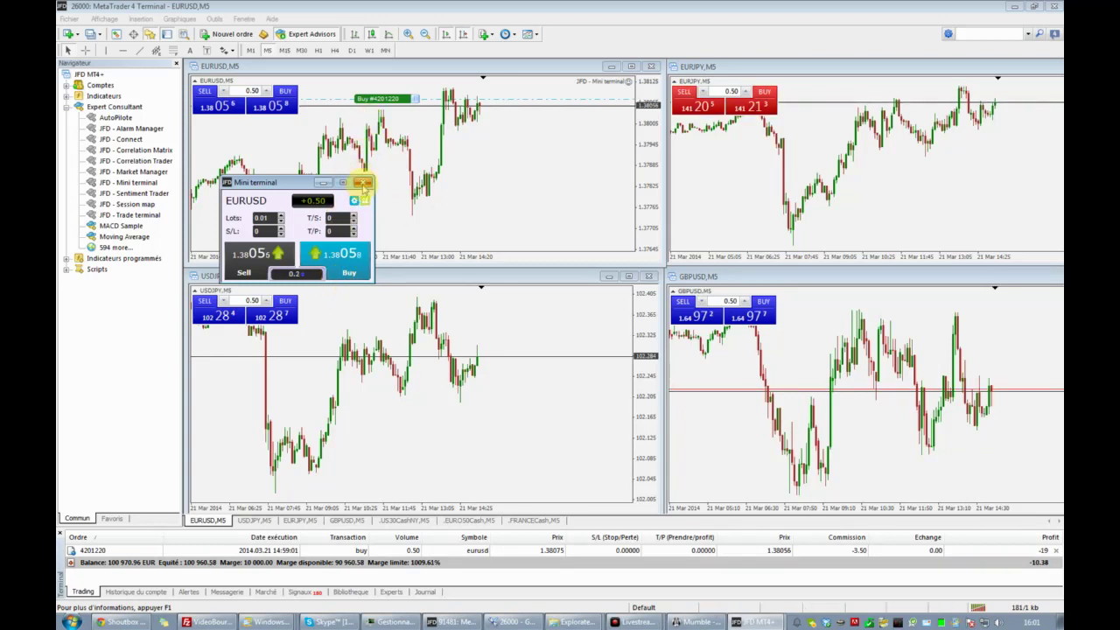
{"action": "left_click", "coordinate": [364, 185]}
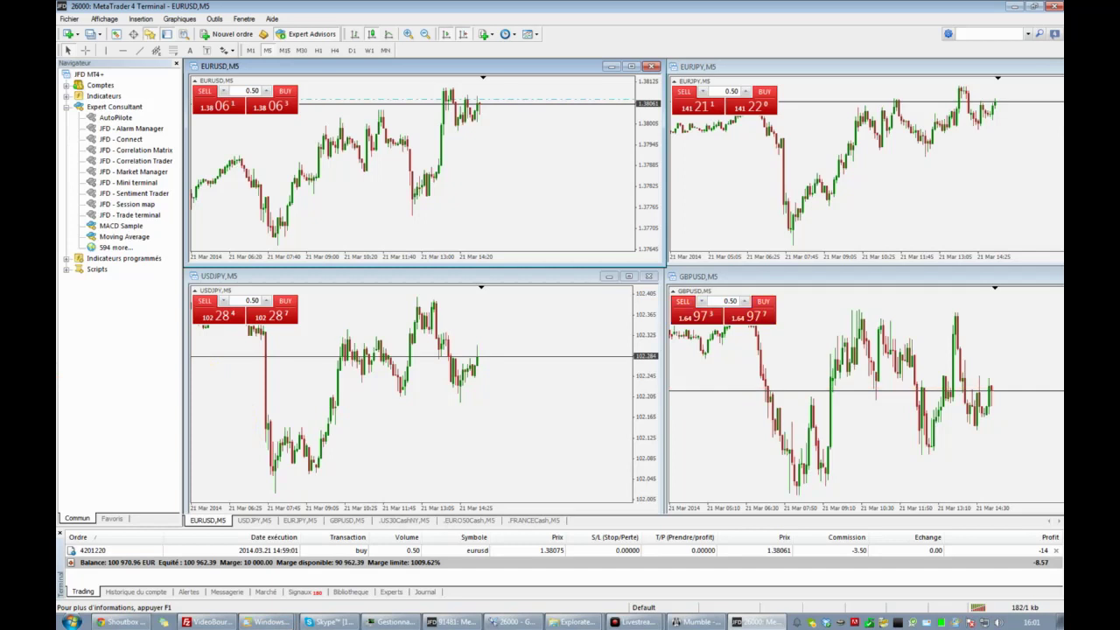
Switch to the JFD add-ons e-mail and examine the Mini Terminal + Depth of the Market and Chart Trader sections
{"action": "left_click", "coordinate": [267, 621]}
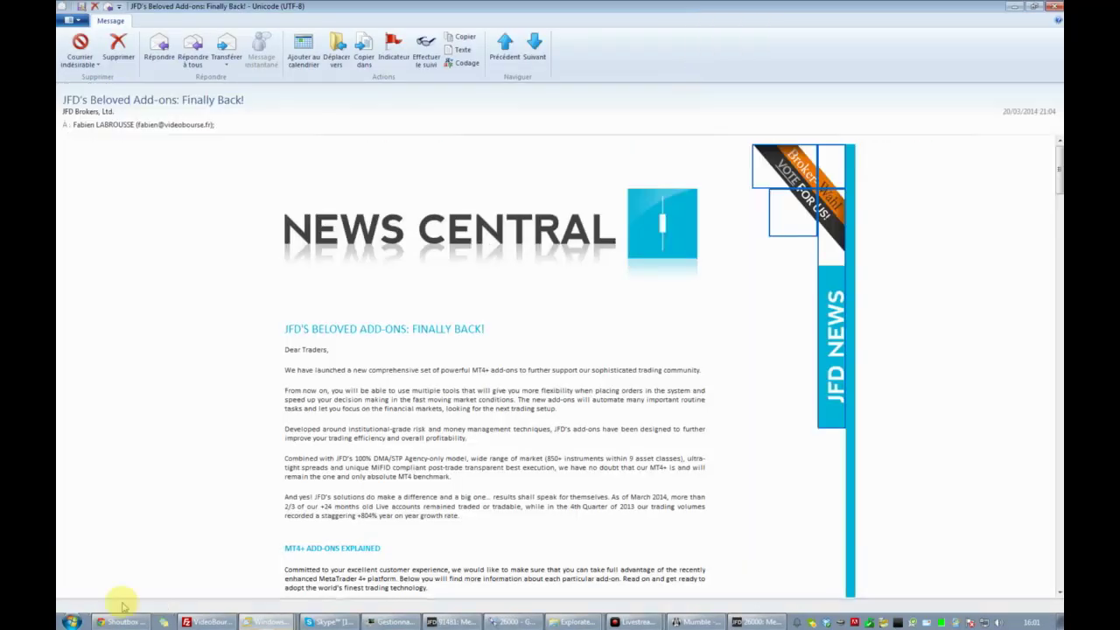
{"action": "scroll", "coordinate": [296, 526], "scroll_direction": "down", "scroll_amount": 15}
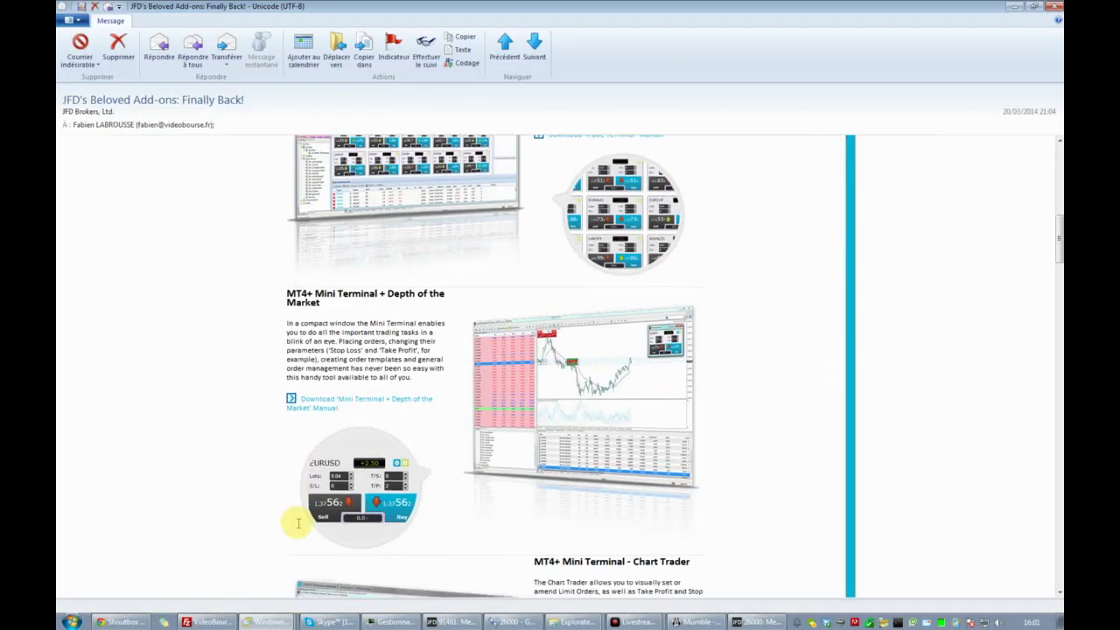
{"action": "scroll", "coordinate": [315, 503], "scroll_direction": "up", "scroll_amount": 3}
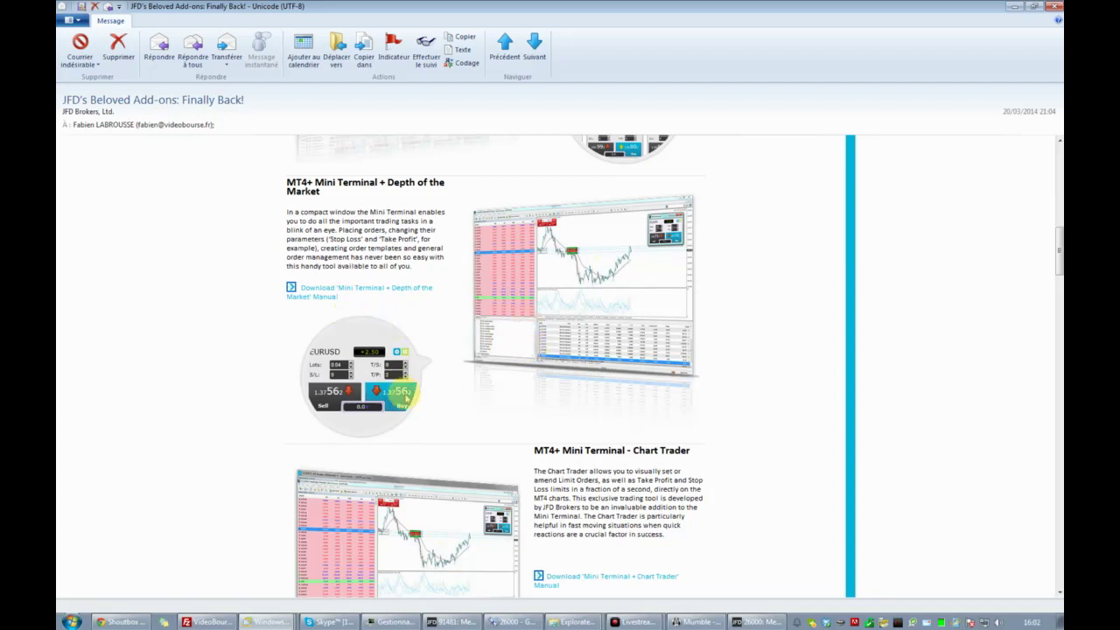
Open the 'Mini Terminal + Depth of the Market' manual from the e-mail and skim it from the index to the Depth of Market section
{"action": "left_click", "coordinate": [320, 299]}
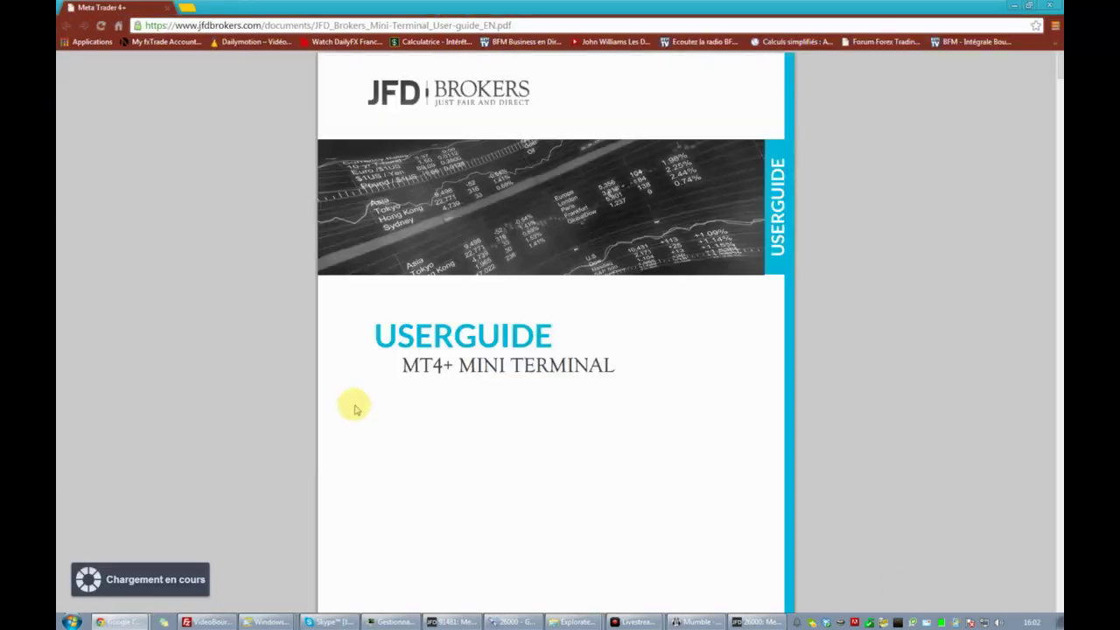
{"action": "scroll", "coordinate": [247, 435], "scroll_direction": "down", "scroll_amount": 6}
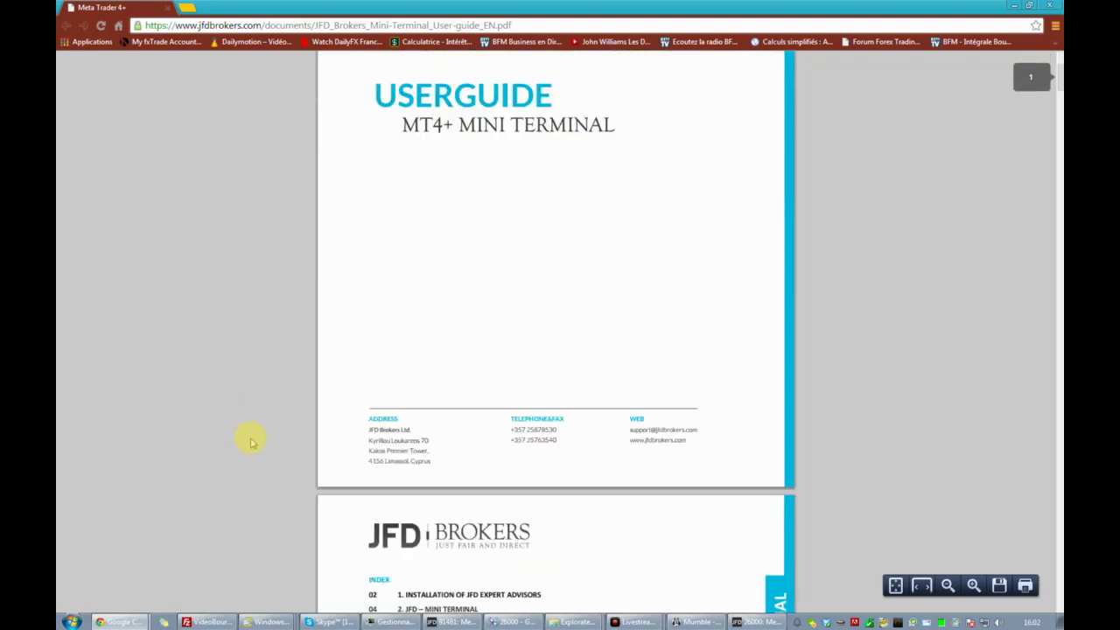
{"action": "scroll", "coordinate": [252, 450], "scroll_direction": "down", "scroll_amount": 3}
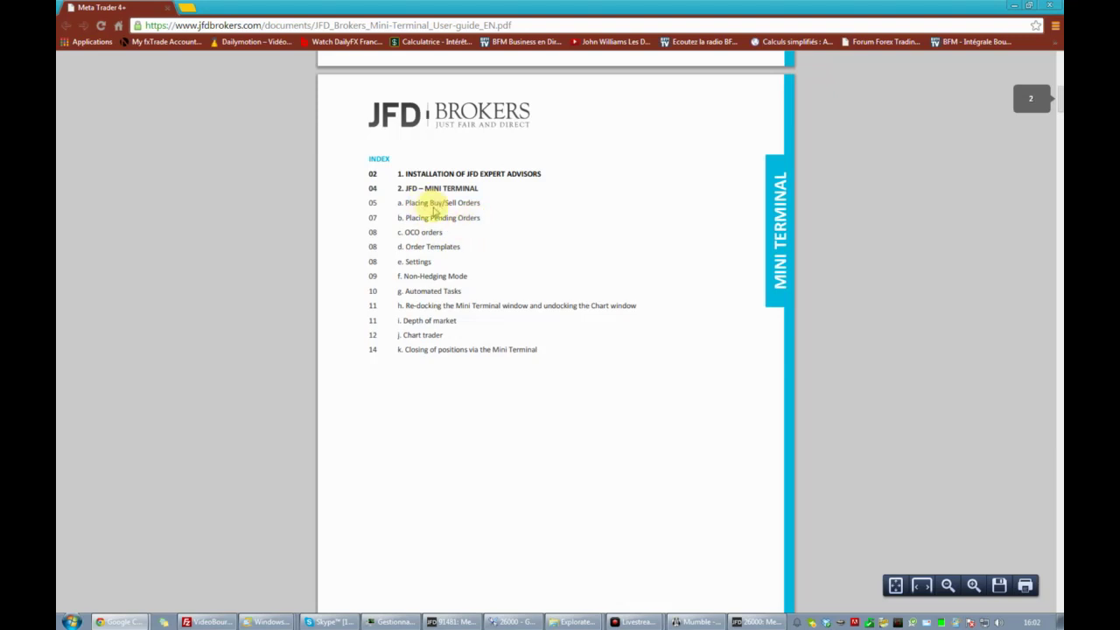
{"action": "scroll", "coordinate": [431, 221], "scroll_direction": "down", "scroll_amount": 10}
{"action": "scroll", "coordinate": [420, 250], "scroll_direction": "up", "scroll_amount": 8}
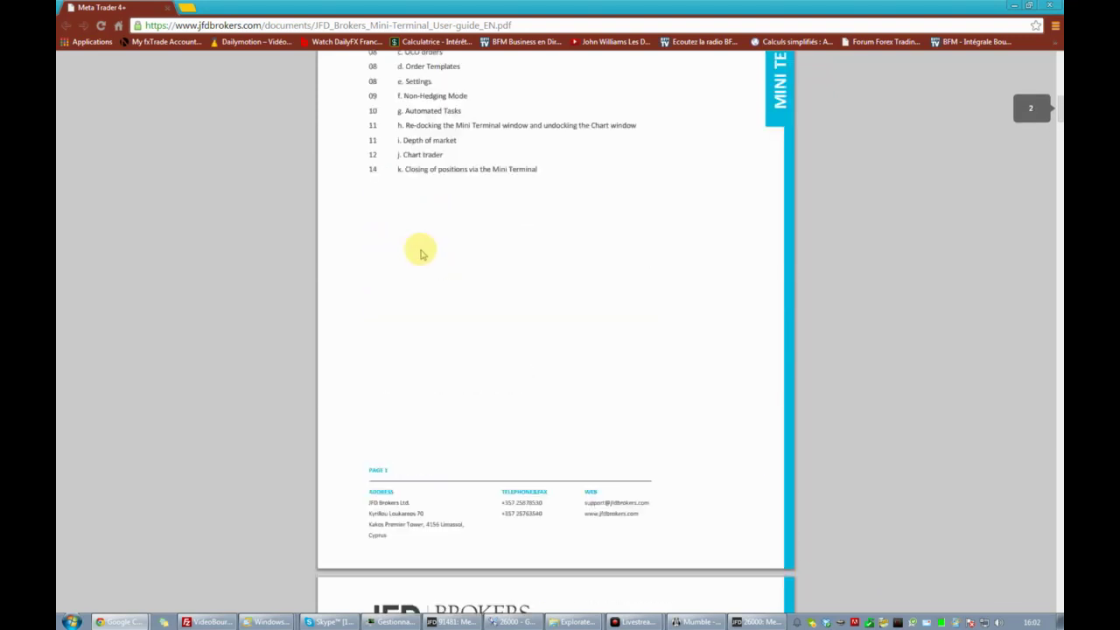
{"action": "scroll", "coordinate": [516, 398], "scroll_direction": "down", "scroll_amount": 15}
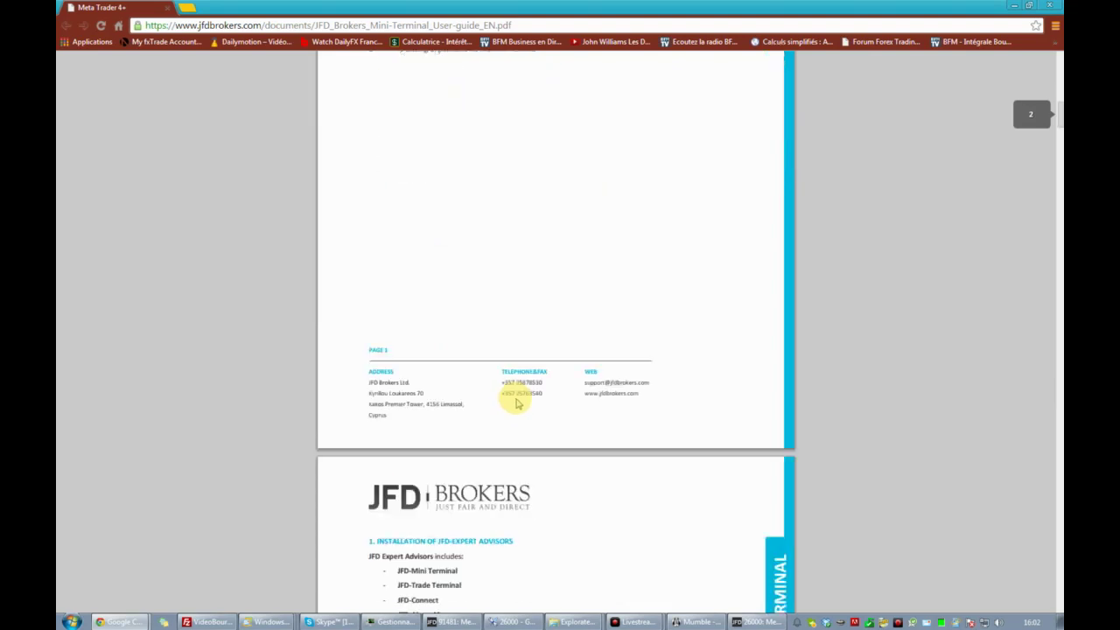
{"action": "scroll", "coordinate": [621, 427], "scroll_direction": "down", "scroll_amount": 20}
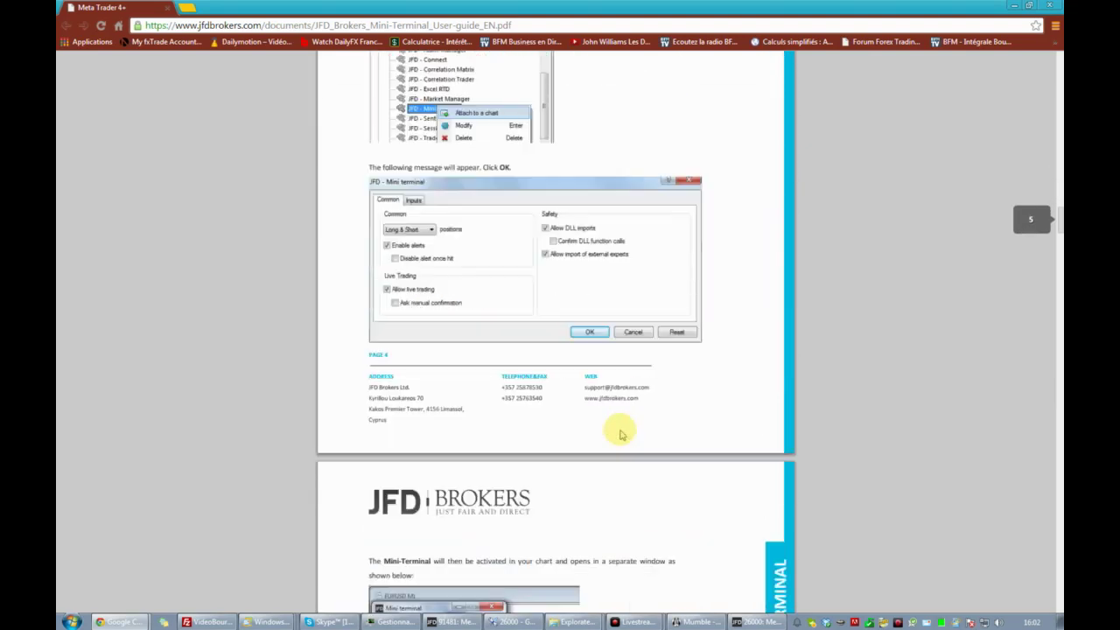
{"action": "scroll", "coordinate": [619, 434], "scroll_direction": "down", "scroll_amount": 5}
{"action": "scroll", "coordinate": [619, 434], "scroll_direction": "down", "scroll_amount": 20}
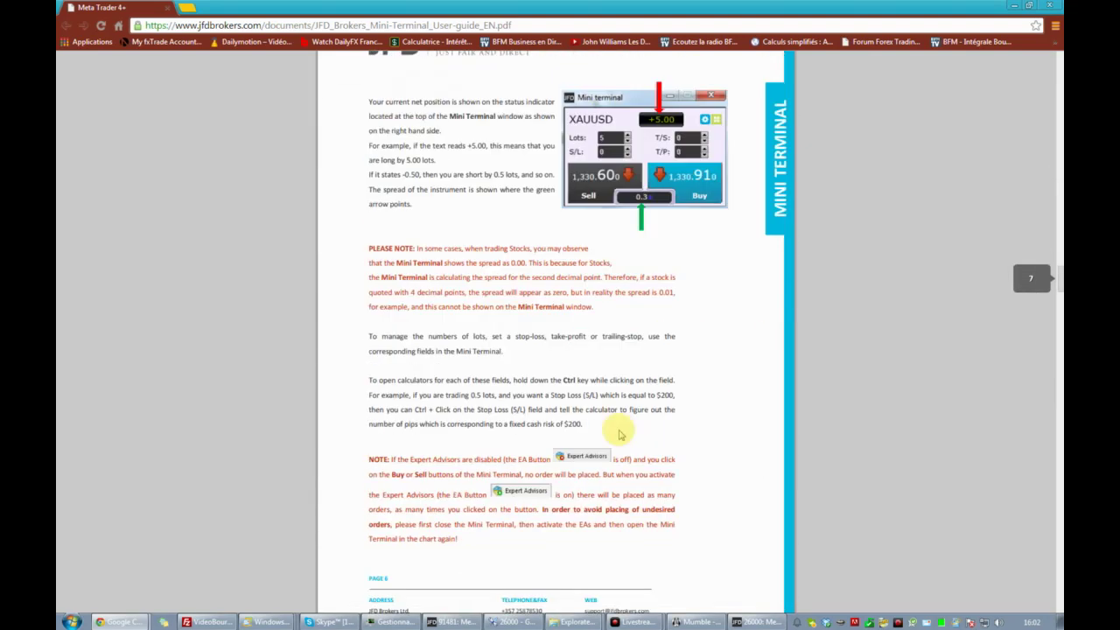
{"action": "scroll", "coordinate": [619, 434], "scroll_direction": "down", "scroll_amount": 8}
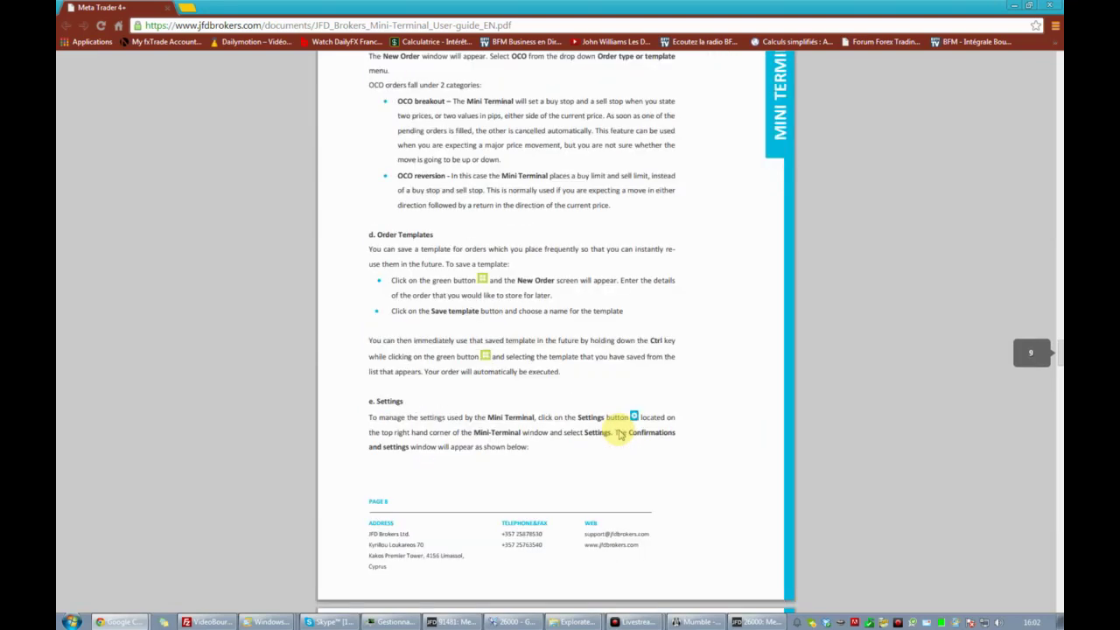
{"action": "scroll", "coordinate": [619, 434], "scroll_direction": "down", "scroll_amount": 14}
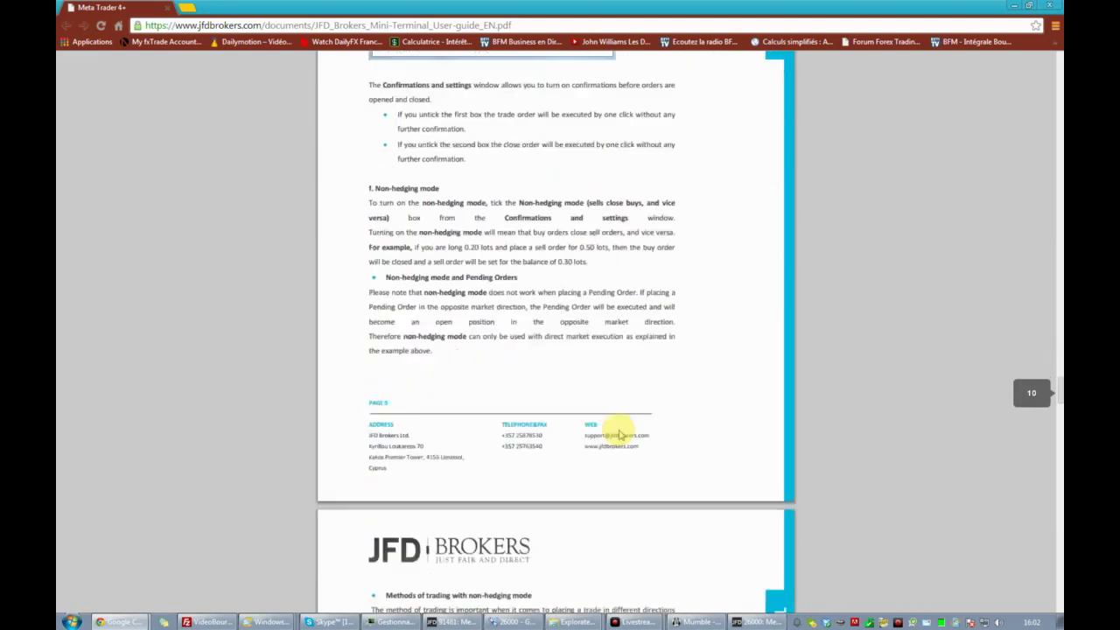
{"action": "scroll", "coordinate": [618, 434], "scroll_direction": "down", "scroll_amount": 4}
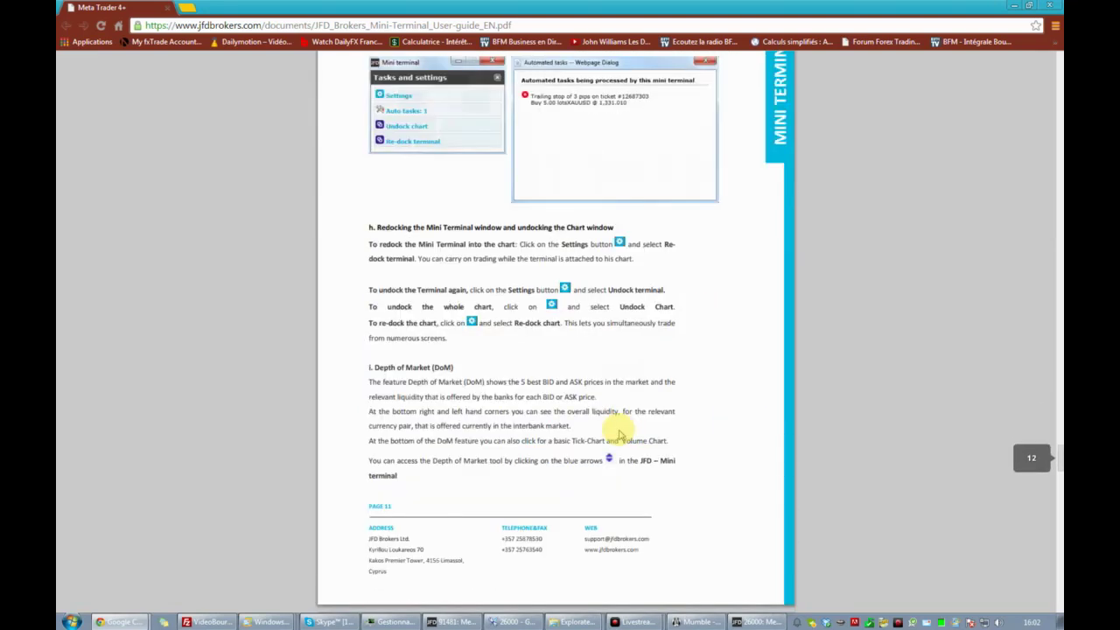
Read the Depth of Market (DoM) section and its example, close the manual, and return to MetaTrader
{"action": "scroll", "coordinate": [619, 433], "scroll_direction": "up", "scroll_amount": 1}
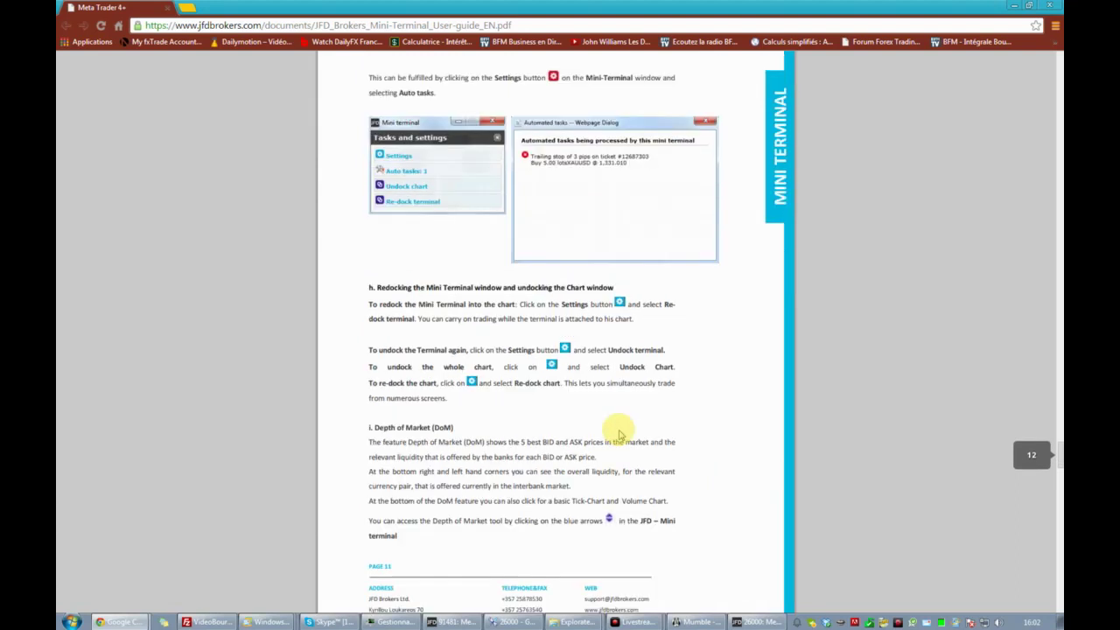
{"action": "scroll", "coordinate": [604, 428], "scroll_direction": "down", "scroll_amount": 4}
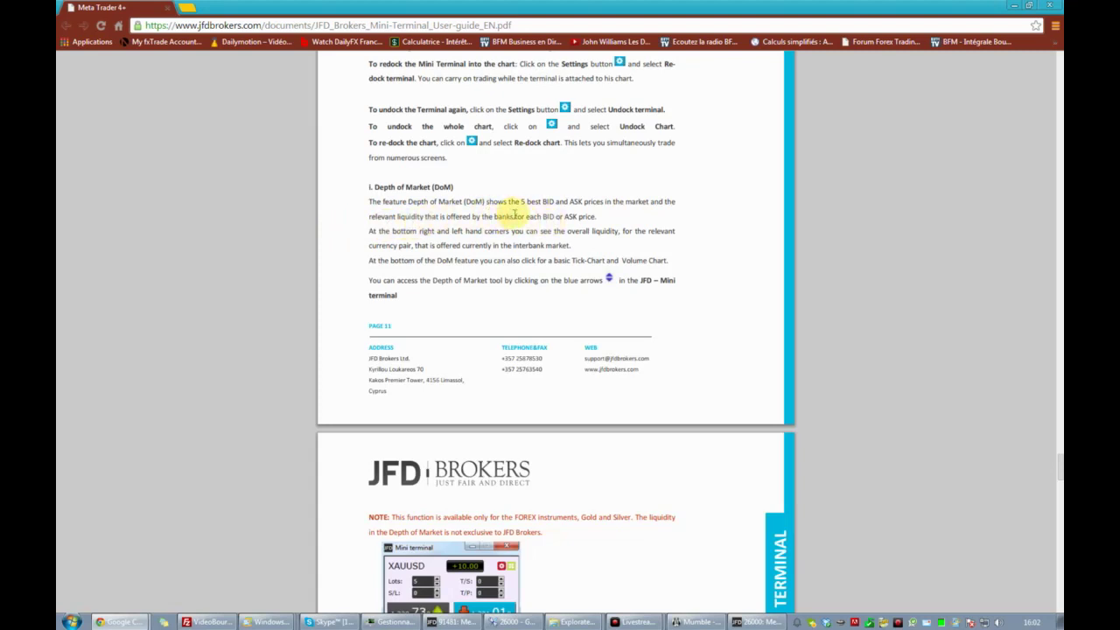
{"action": "scroll", "coordinate": [514, 221], "scroll_direction": "down", "scroll_amount": 1}
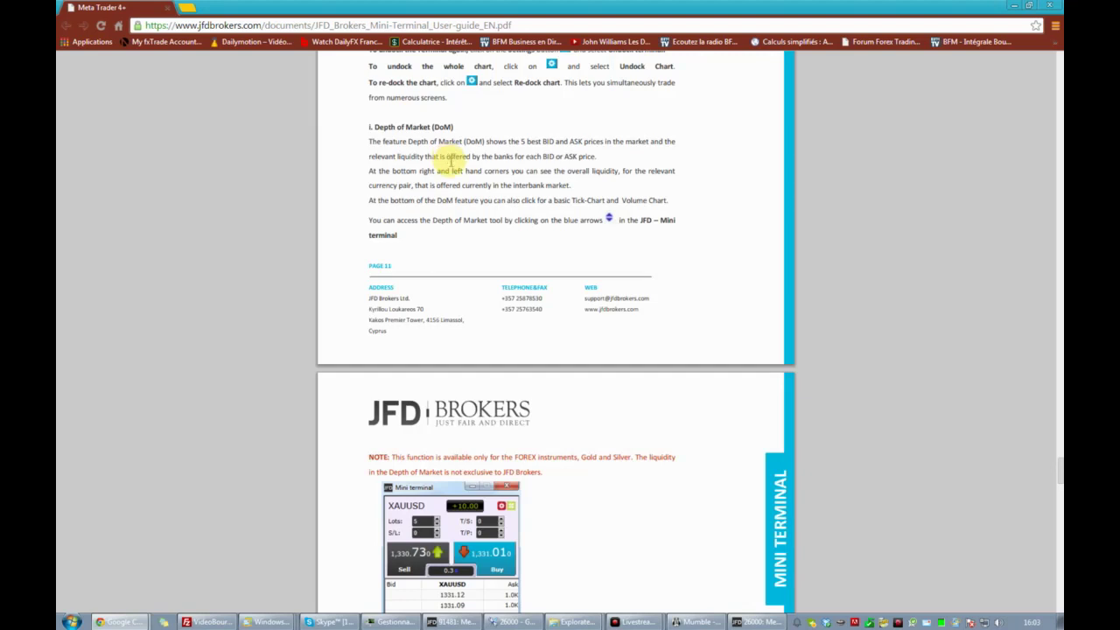
{"action": "scroll", "coordinate": [477, 247], "scroll_direction": "down", "scroll_amount": 2}
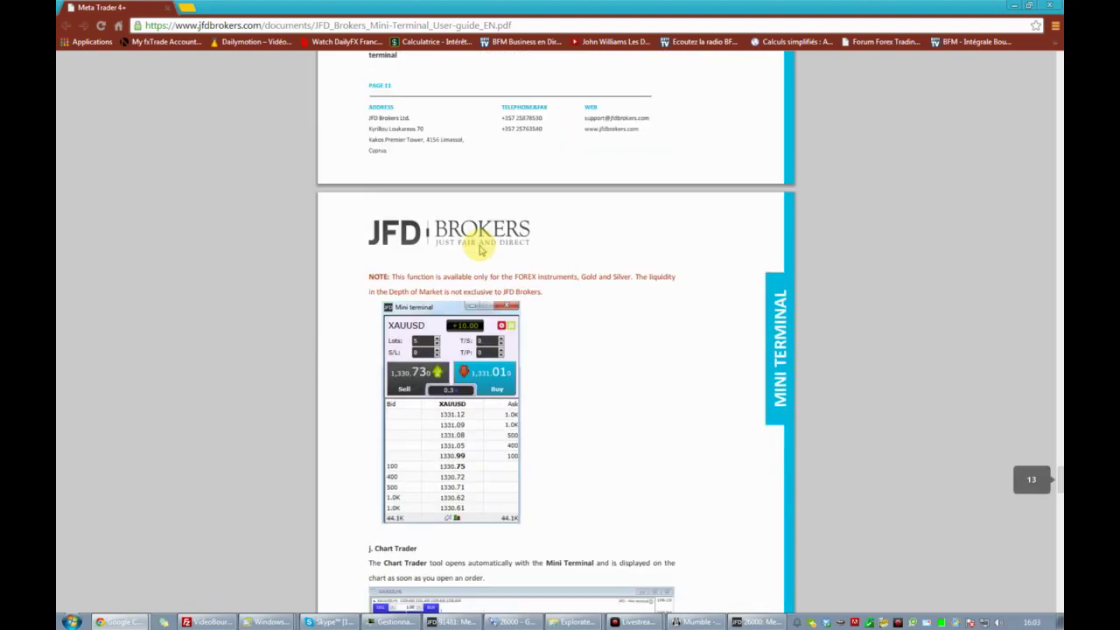
{"action": "left_click", "coordinate": [167, 7]}
{"action": "left_click", "coordinate": [1036, 8]}
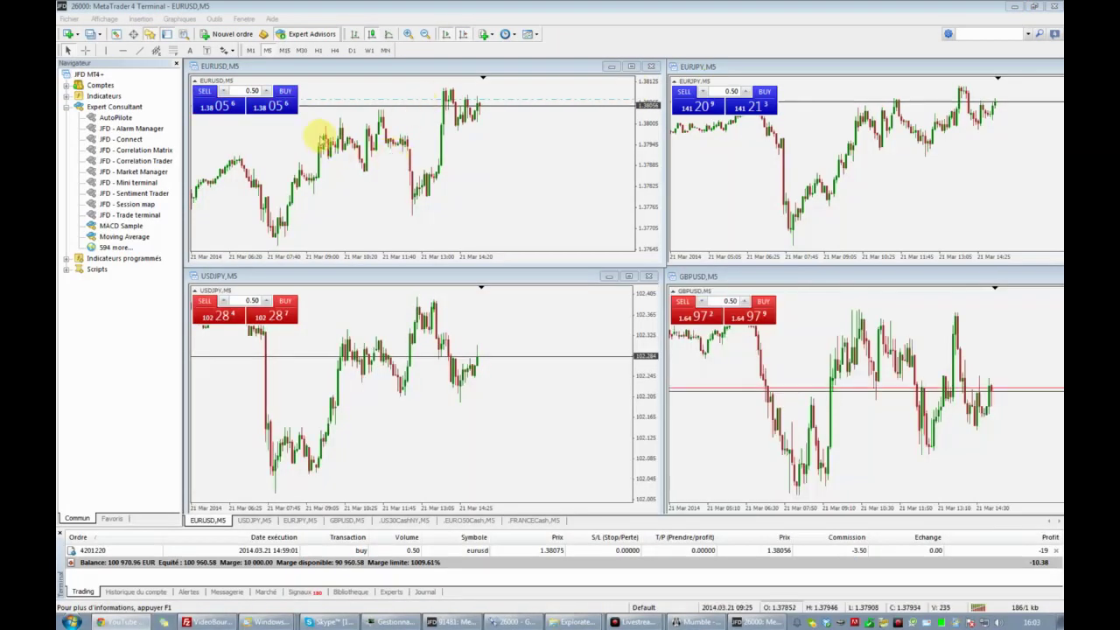
Attach JFD - Mini terminal to the EURUSD M5 chart with its default settings
{"action": "left_click", "coordinate": [118, 173]}
{"action": "left_click", "coordinate": [106, 183]}
{"action": "left_click_drag", "start_coordinate": [107, 183], "coordinate": [433, 180]}
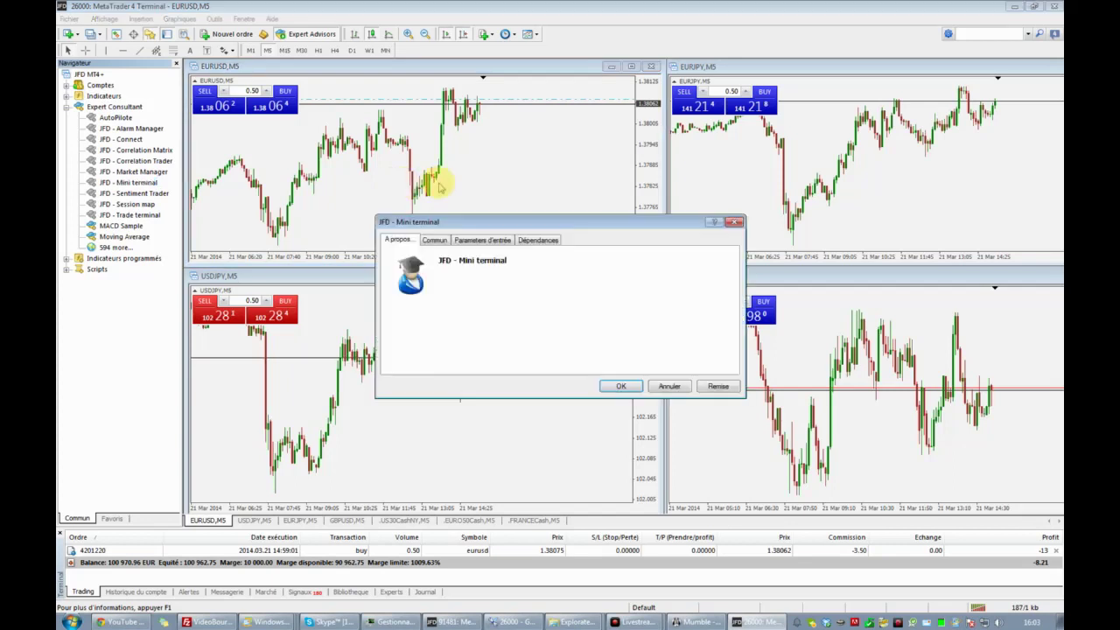
{"action": "left_click", "coordinate": [623, 388]}
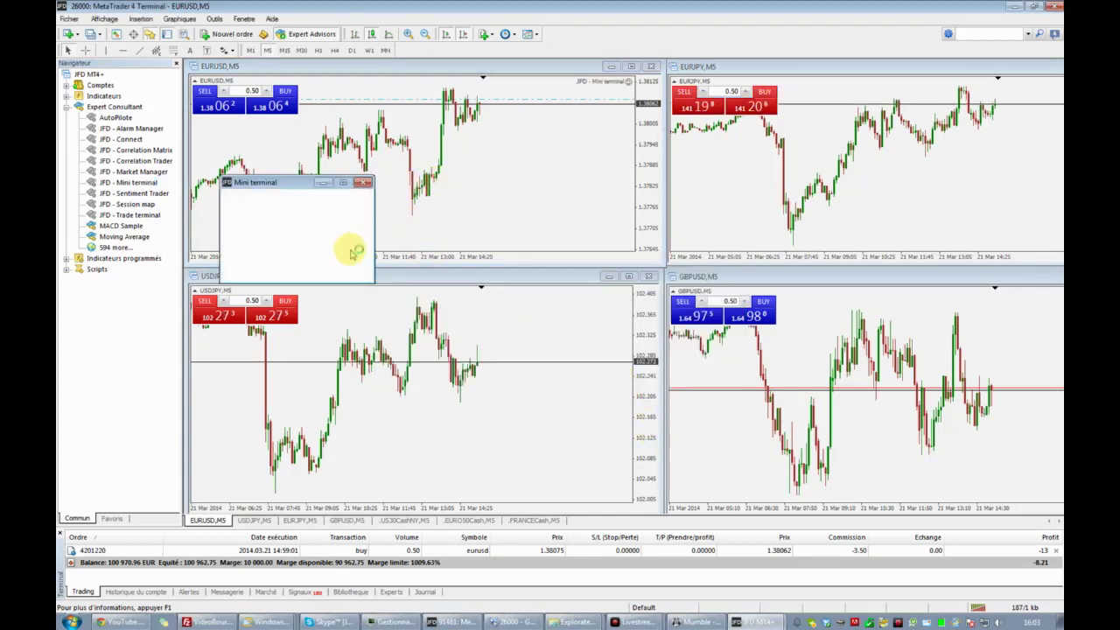
{"action": "left_click", "coordinate": [362, 272]}
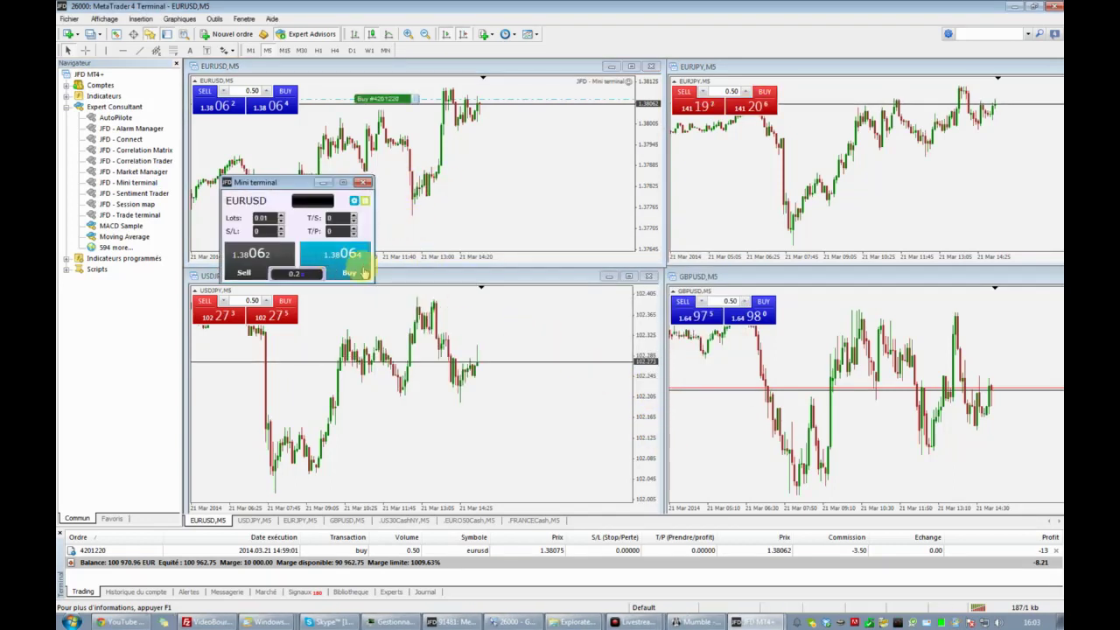
Expand the Mini terminal's Depth of Market ladder and move the window over the upper-left edge of the EURUSD chart
{"action": "left_click", "coordinate": [303, 275]}
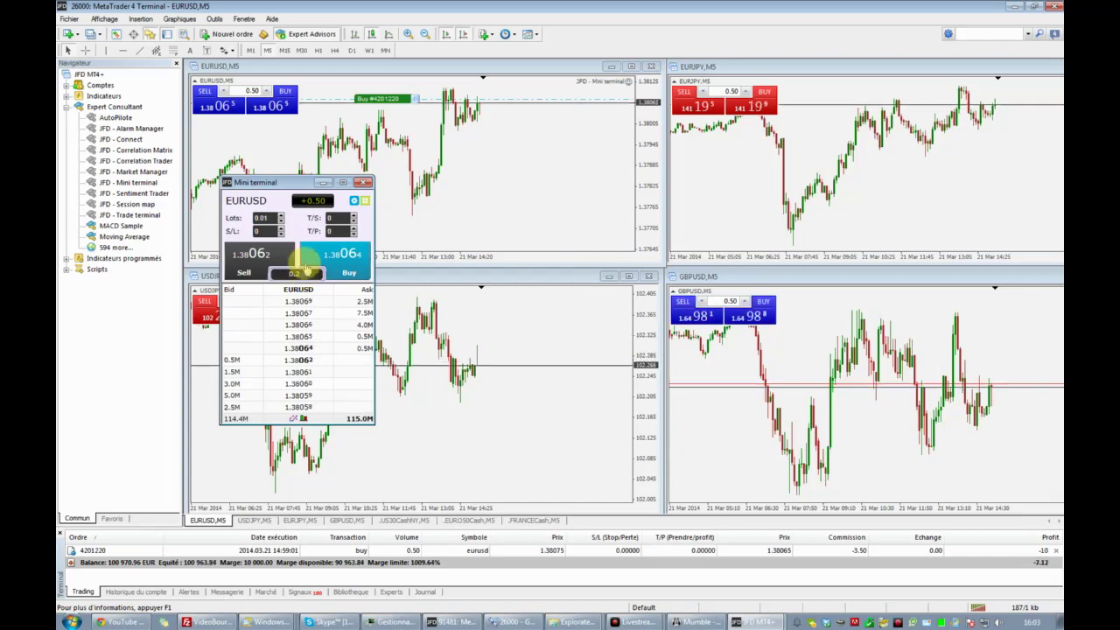
{"action": "left_click_drag", "start_coordinate": [298, 182], "coordinate": [255, 90]}
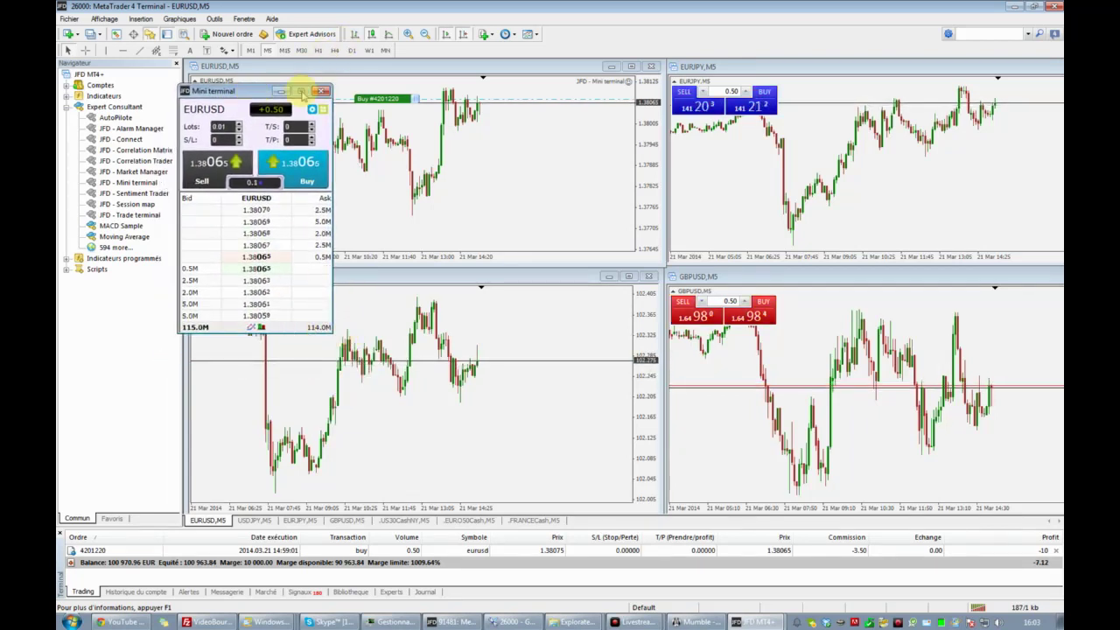
{"action": "mouse_move", "coordinate": [244, 95]}
{"action": "left_mouse_down"}
{"action": "mouse_move", "coordinate": [244, 76]}
{"action": "mouse_move", "coordinate": [233, 76]}
{"action": "left_mouse_up"}
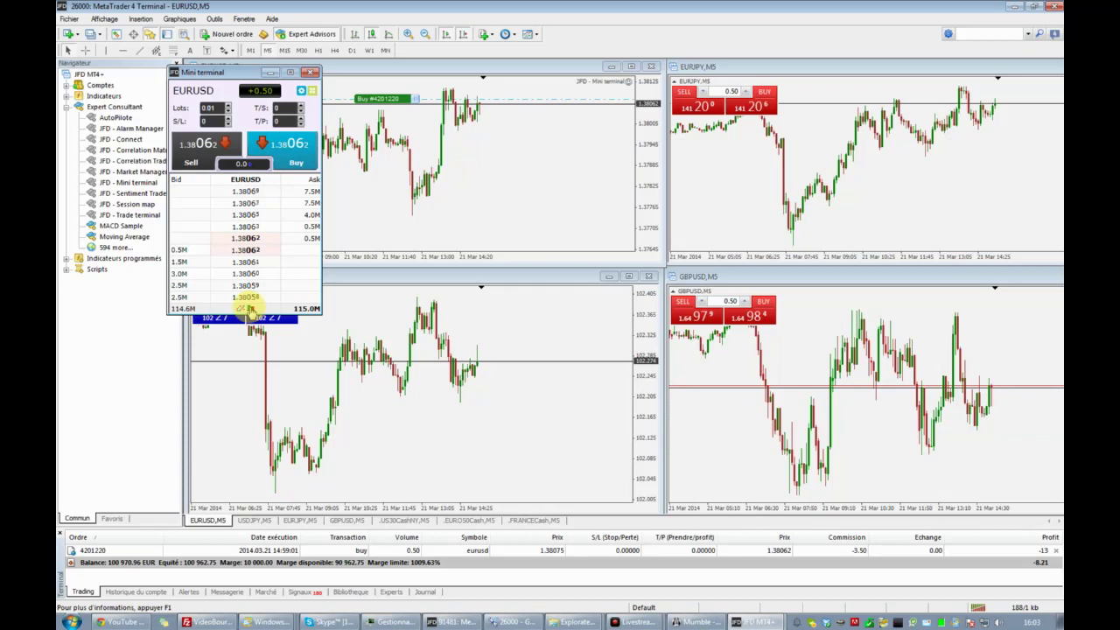
View the volume chart in the Mini terminal's Depth of Market and return to the bid/ask ladder
{"action": "left_click", "coordinate": [250, 309]}
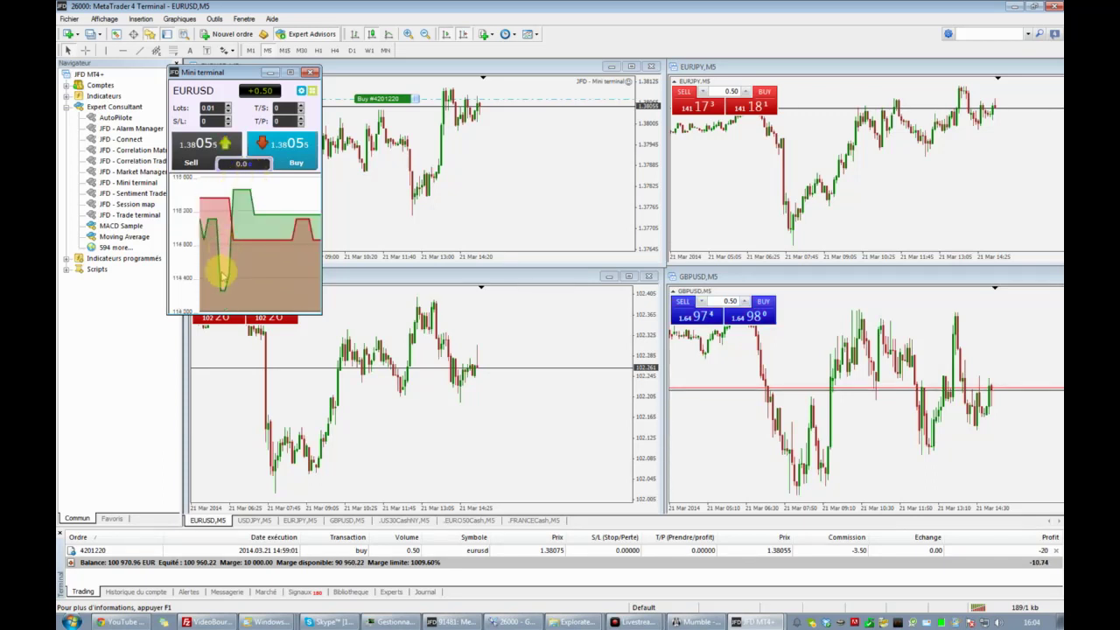
{"action": "left_click", "coordinate": [241, 218]}
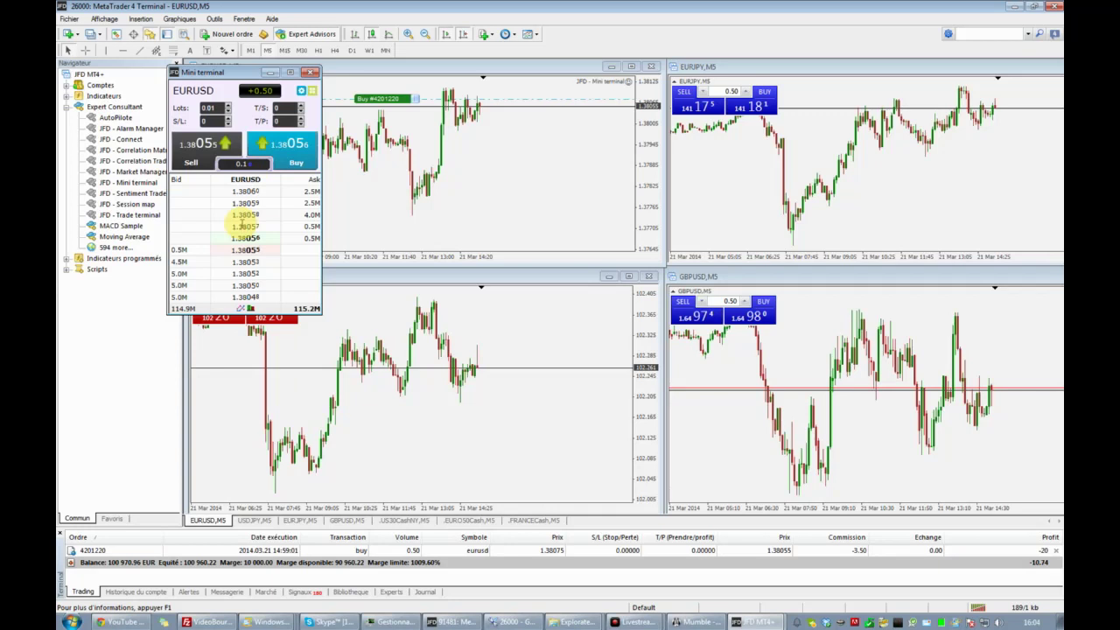
{"action": "right_click", "coordinate": [241, 221]}
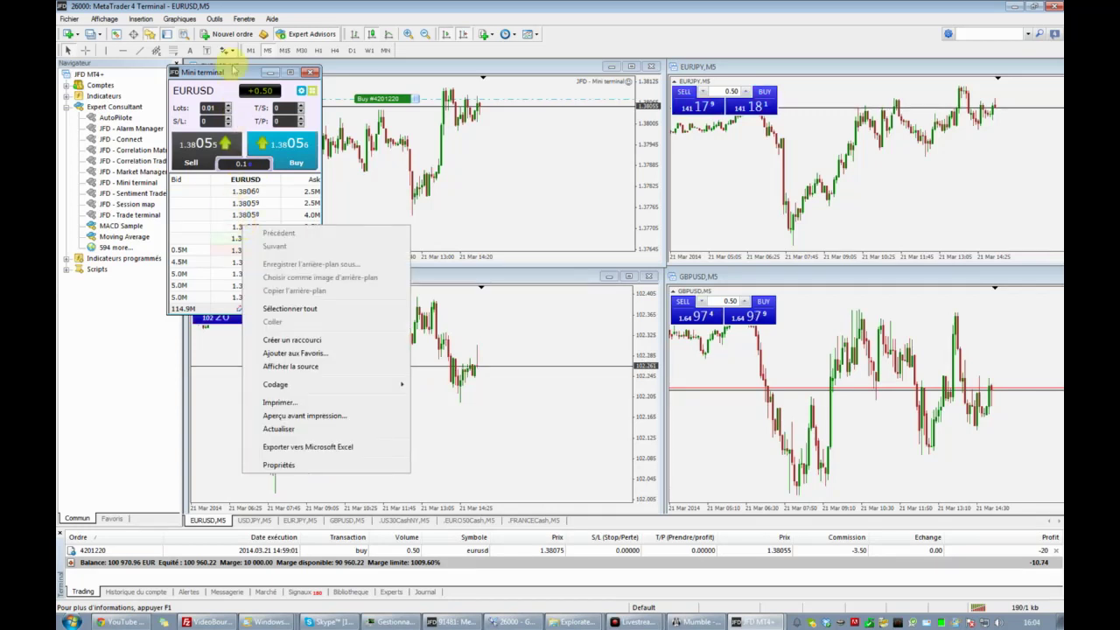
{"action": "left_click", "coordinate": [223, 77]}
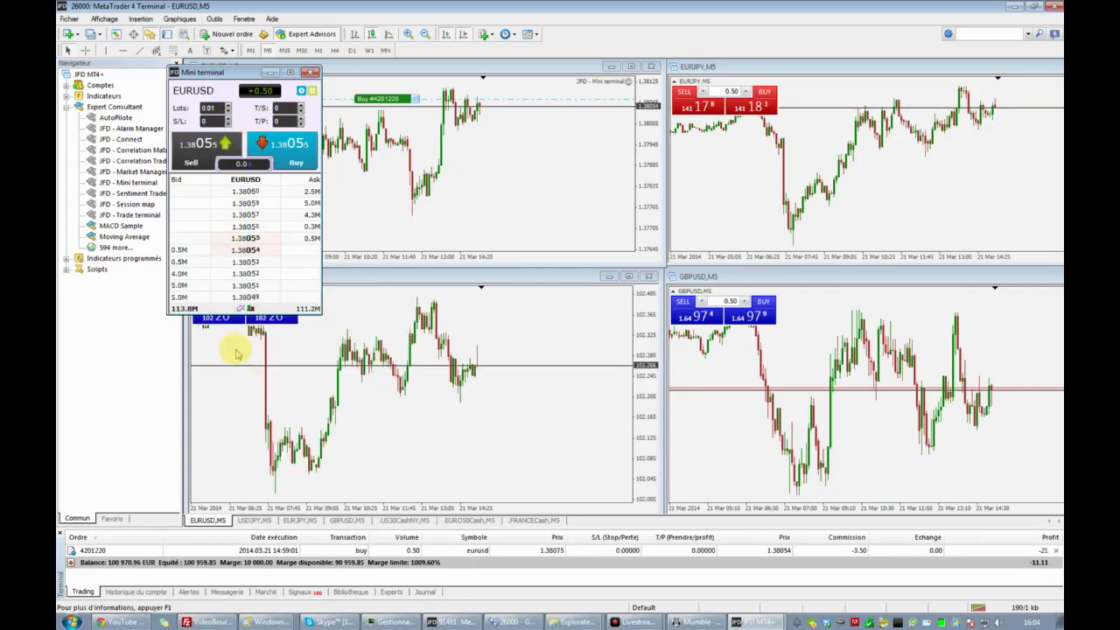
View the Depth of Market's tick chart, return to the bid/ask ladder to examine its liquidity, and close the Mini terminal
{"action": "left_click", "coordinate": [245, 310]}
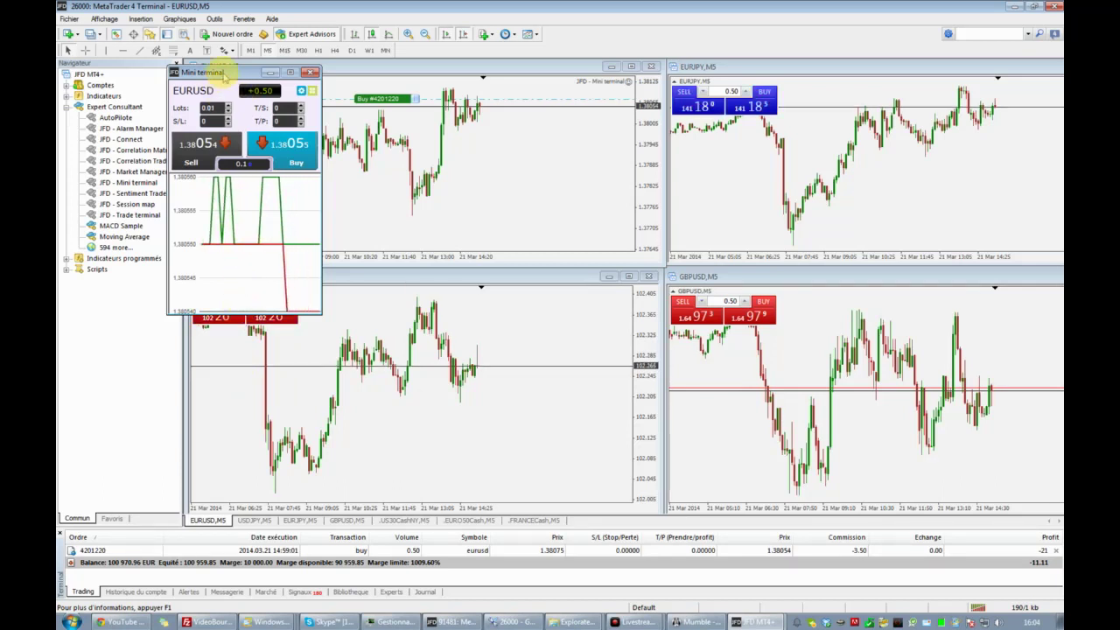
{"action": "left_click", "coordinate": [236, 214]}
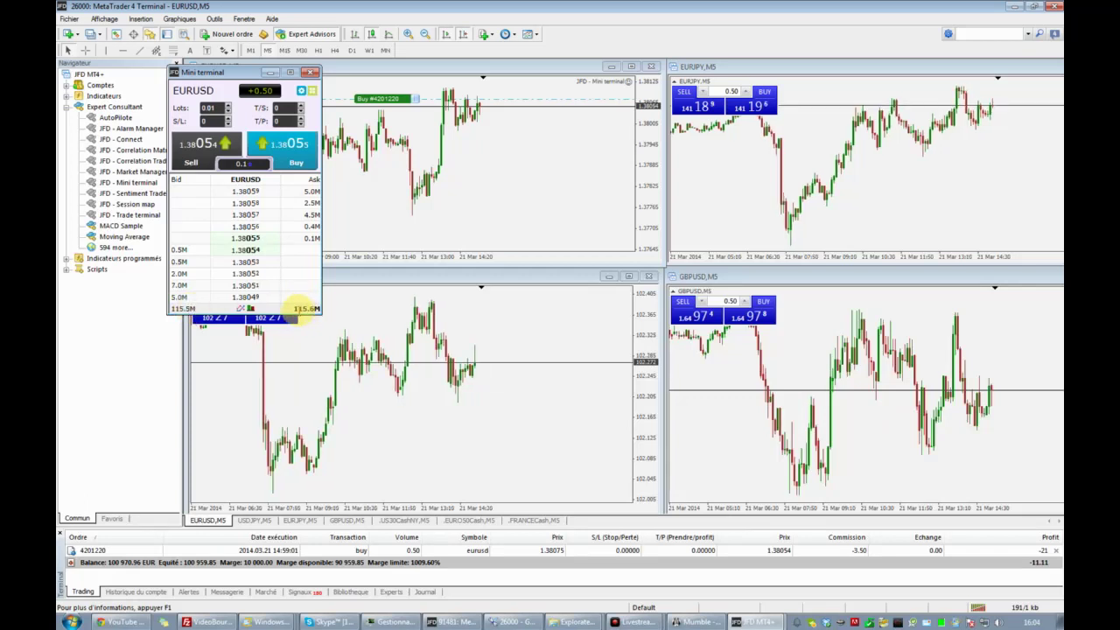
{"action": "scroll", "coordinate": [297, 308], "scroll_direction": "up", "scroll_amount": 1}
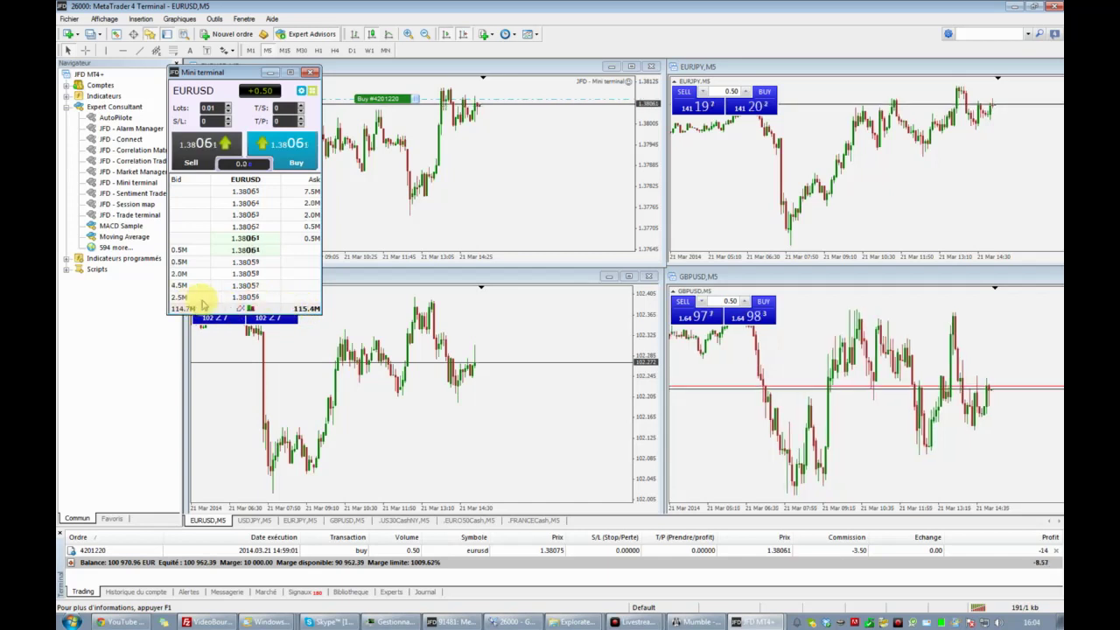
{"action": "scroll", "coordinate": [306, 308], "scroll_direction": "down", "scroll_amount": 1}
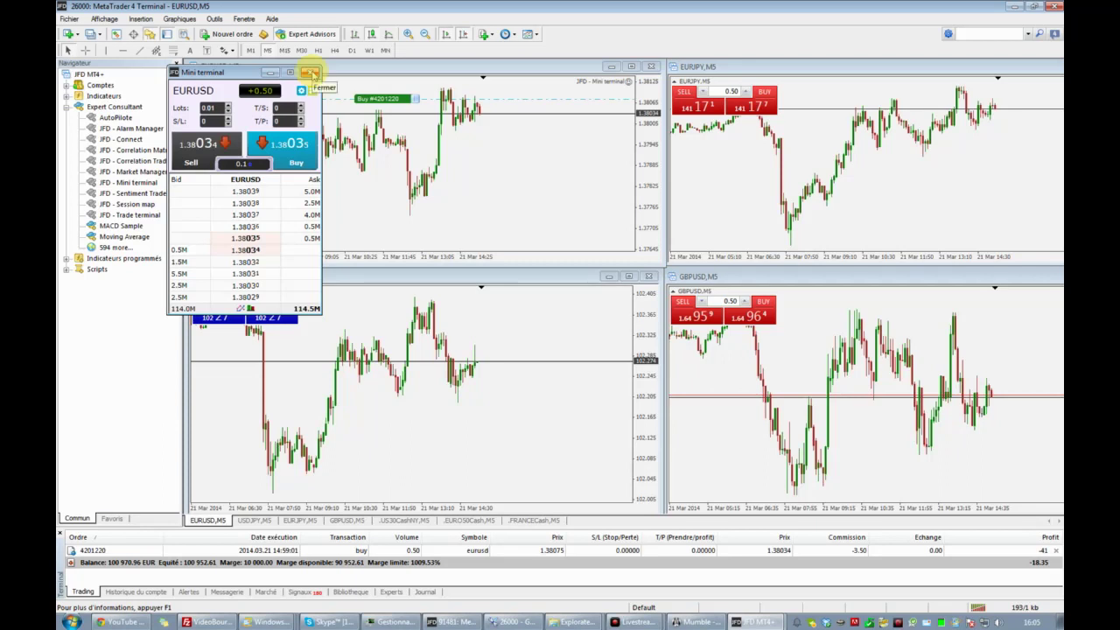
{"action": "left_click", "coordinate": [310, 72]}
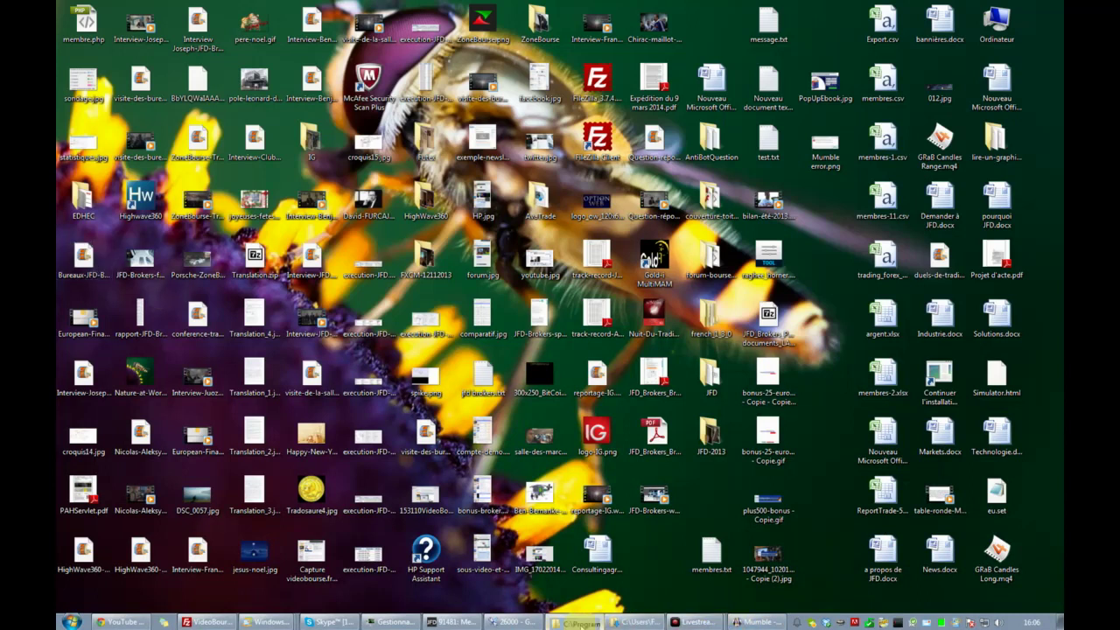
Relaunch MetaTrader from terminal.exe in the MetaTrader 4 Terminal - MAM folder and close the reopened Mini terminal
{"action": "left_click", "coordinate": [577, 622]}
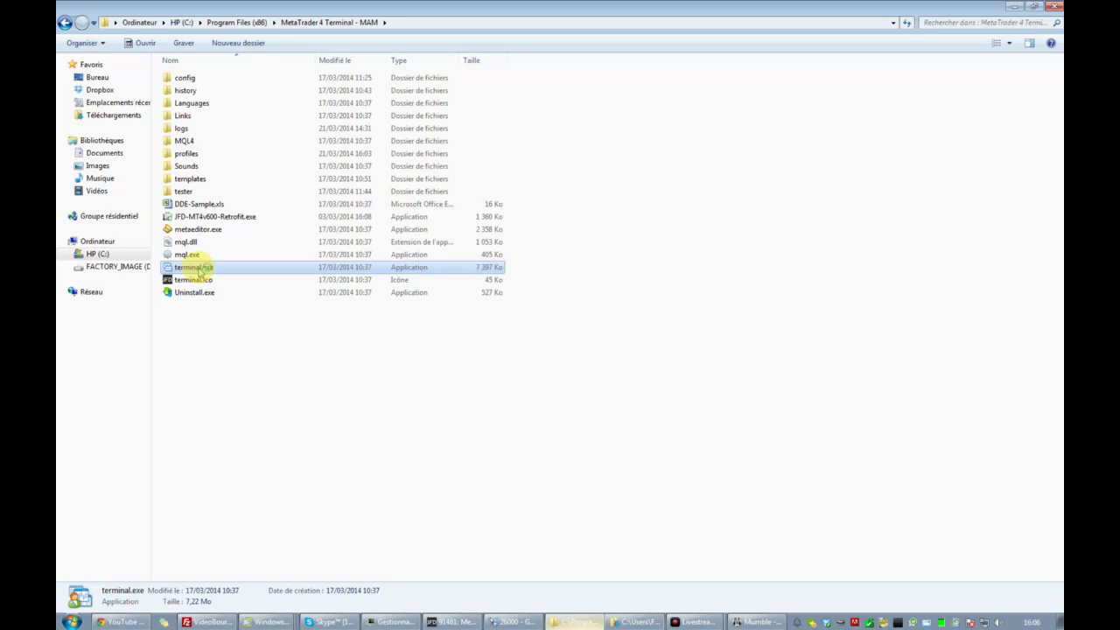
{"action": "double_click", "coordinate": [200, 269]}
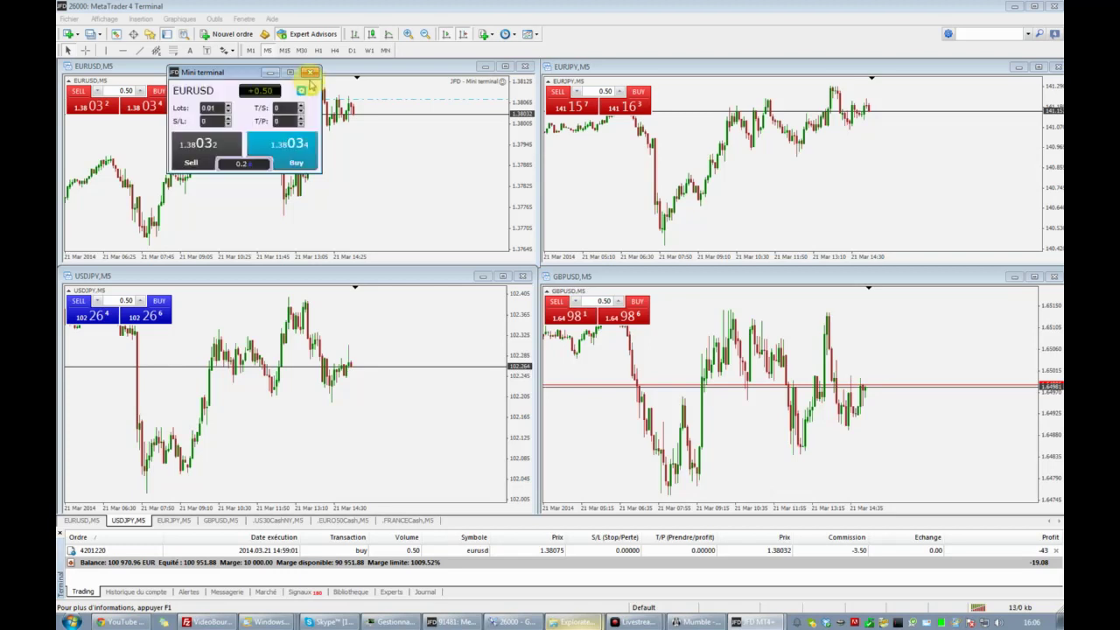
{"action": "left_click", "coordinate": [309, 73]}
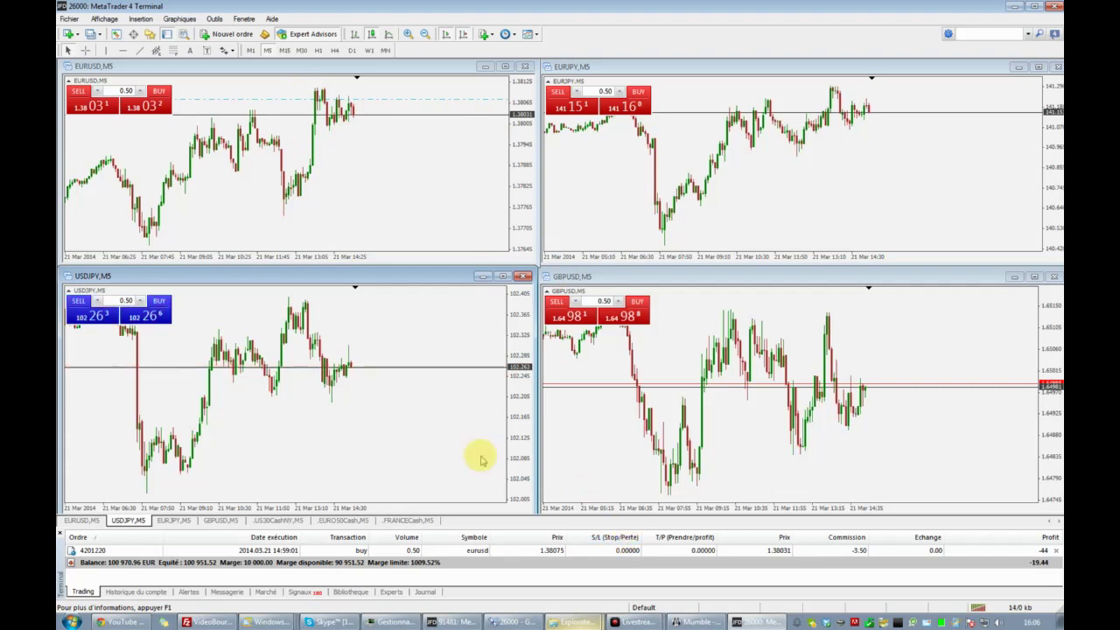
Switch to the JFD add-ons e-mail and go to the MT4+ Mini Terminal - Chart Trader section
{"action": "left_click", "coordinate": [120, 623]}
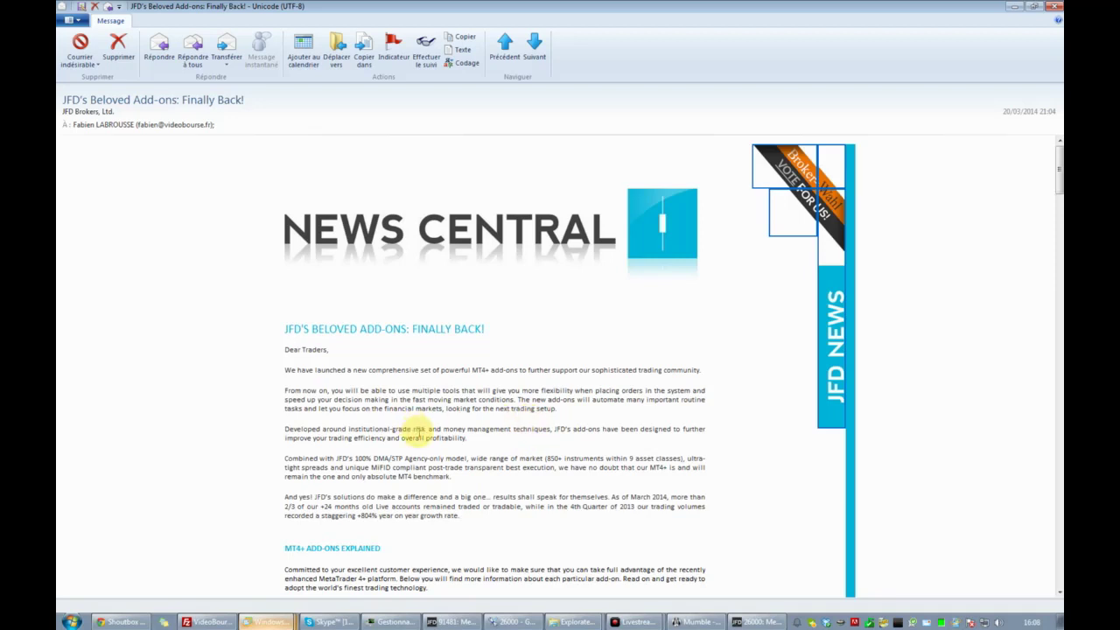
{"action": "scroll", "coordinate": [417, 431], "scroll_direction": "down", "scroll_amount": 20}
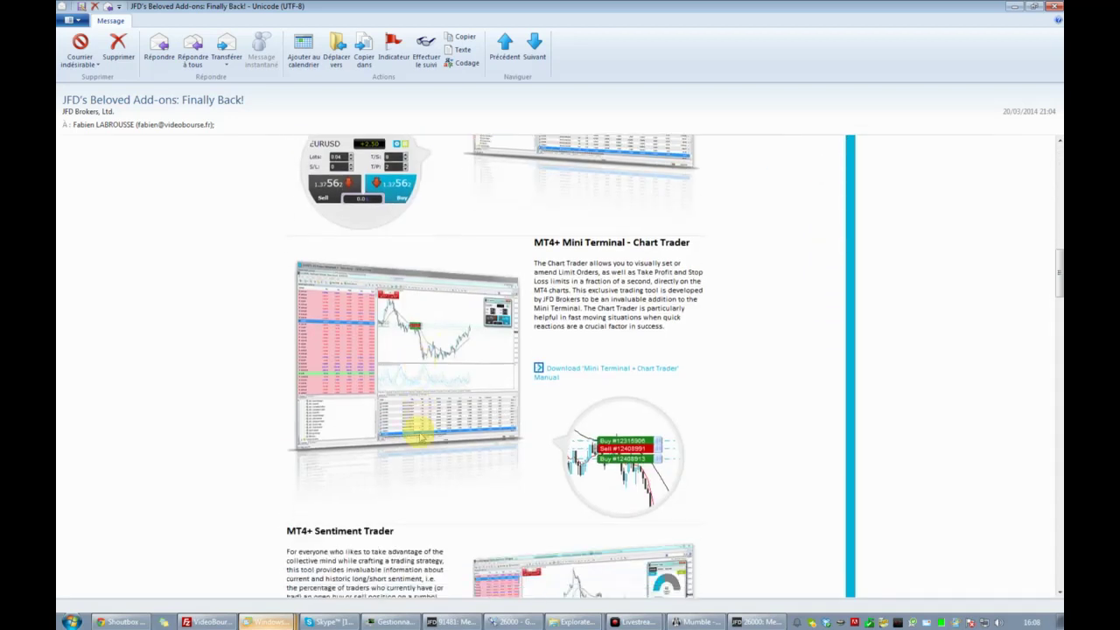
Look through the e-mail's remaining MT4+ add-on descriptions down to the package installer download links
{"action": "scroll", "coordinate": [420, 435], "scroll_direction": "down", "scroll_amount": 3}
{"action": "scroll", "coordinate": [420, 437], "scroll_direction": "down", "scroll_amount": 3}
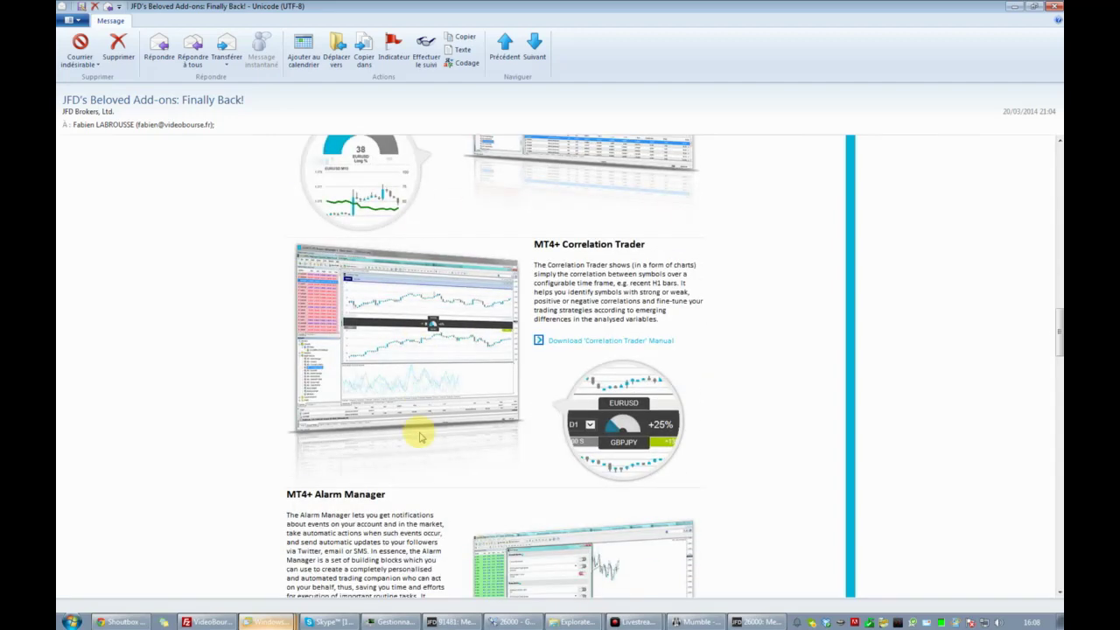
{"action": "scroll", "coordinate": [419, 437], "scroll_direction": "down", "scroll_amount": 5}
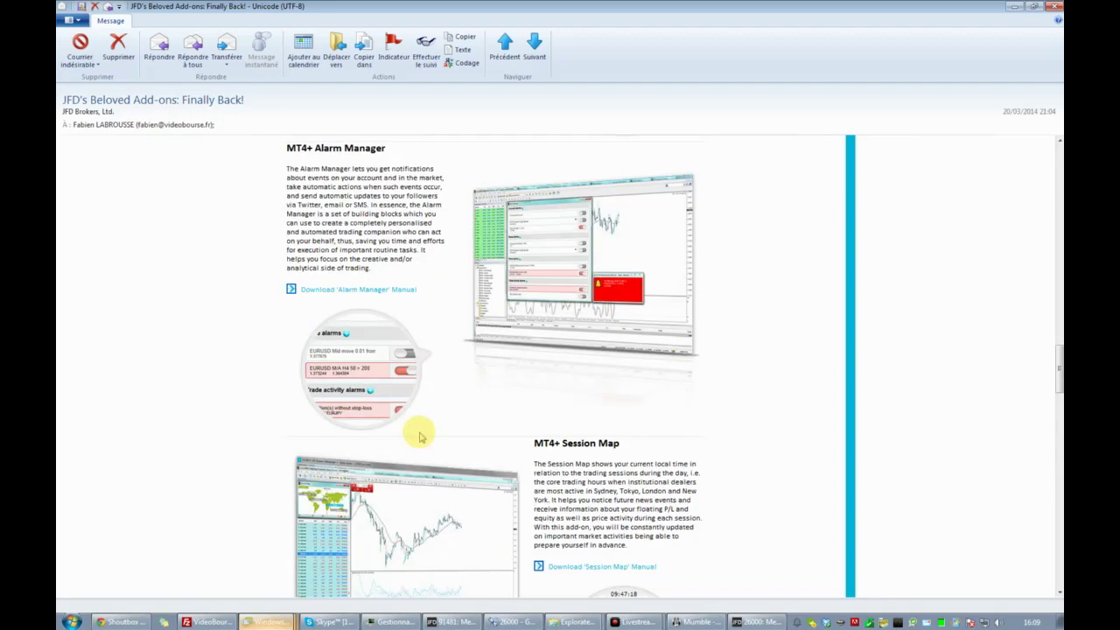
{"action": "scroll", "coordinate": [543, 438], "scroll_direction": "down", "scroll_amount": 8}
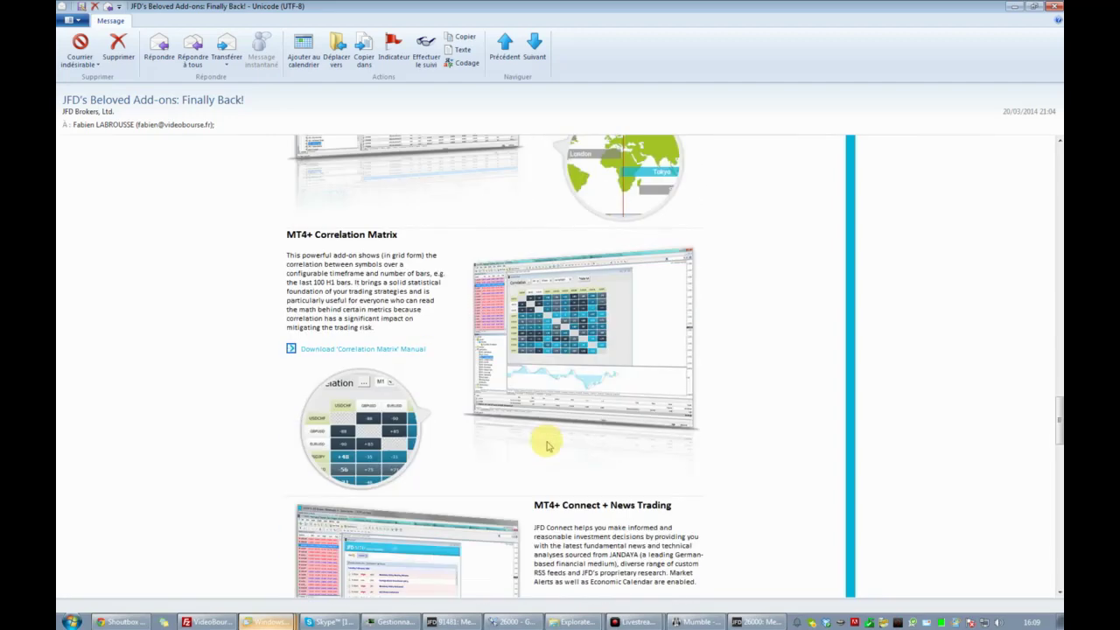
{"action": "scroll", "coordinate": [548, 437], "scroll_direction": "down", "scroll_amount": 8}
{"action": "scroll", "coordinate": [548, 437], "scroll_direction": "up", "scroll_amount": 7}
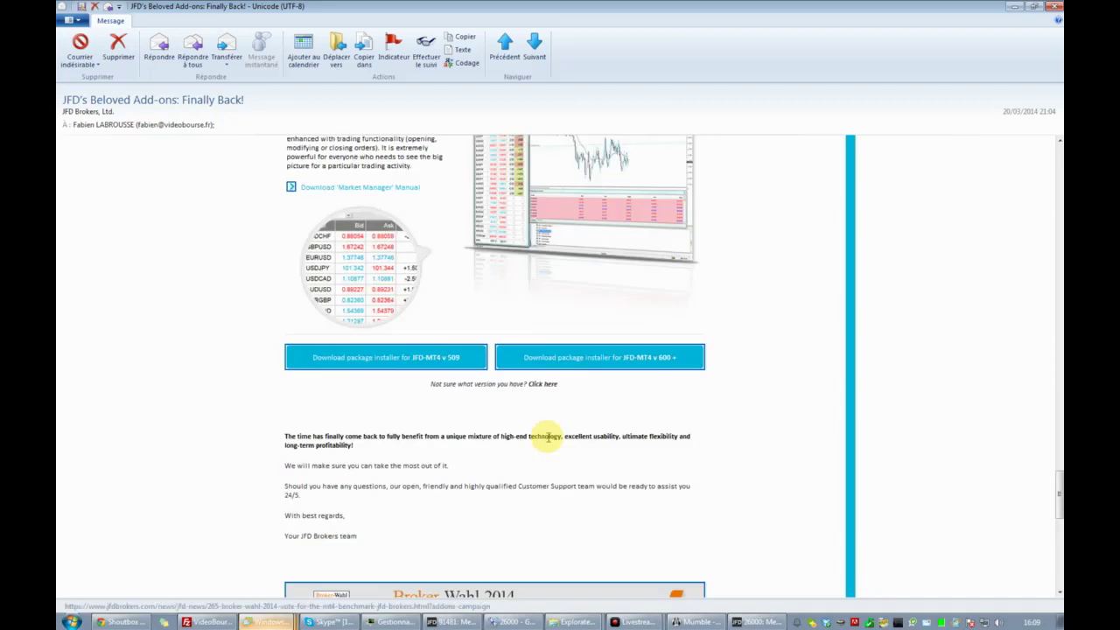
{"action": "scroll", "coordinate": [548, 441], "scroll_direction": "down", "scroll_amount": 2}
{"action": "scroll", "coordinate": [548, 441], "scroll_direction": "up", "scroll_amount": 2}
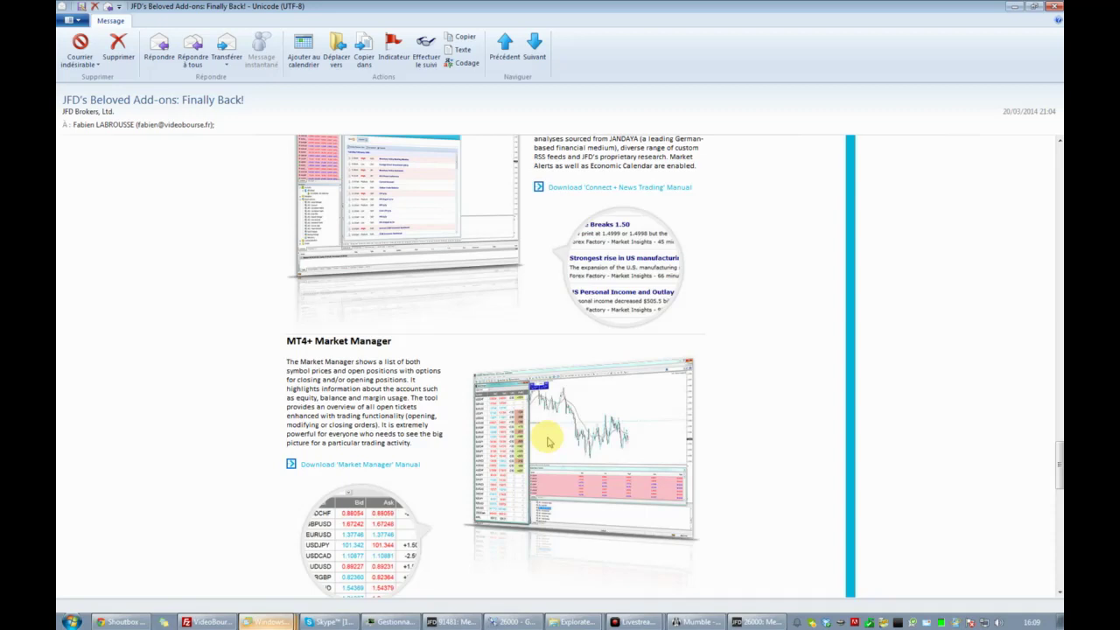
Open the 'Mini Terminal + Depth of the Market' manual from its section of the e-mail, close it and minimize the e-mail
{"action": "scroll", "coordinate": [548, 441], "scroll_direction": "up", "scroll_amount": 5}
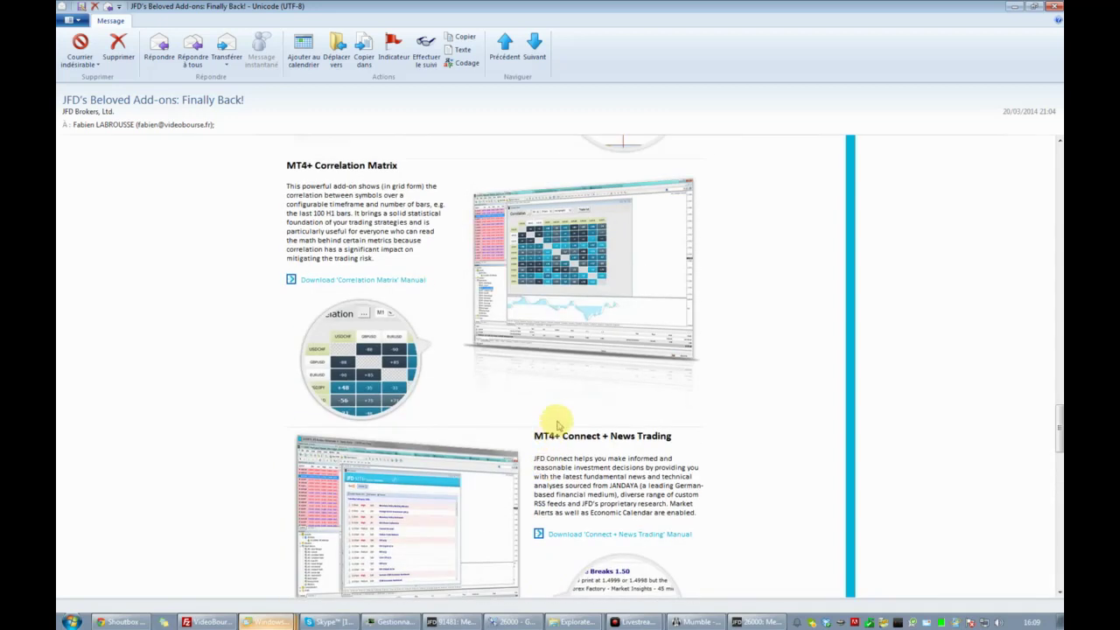
{"action": "scroll", "coordinate": [557, 425], "scroll_direction": "up", "scroll_amount": 9}
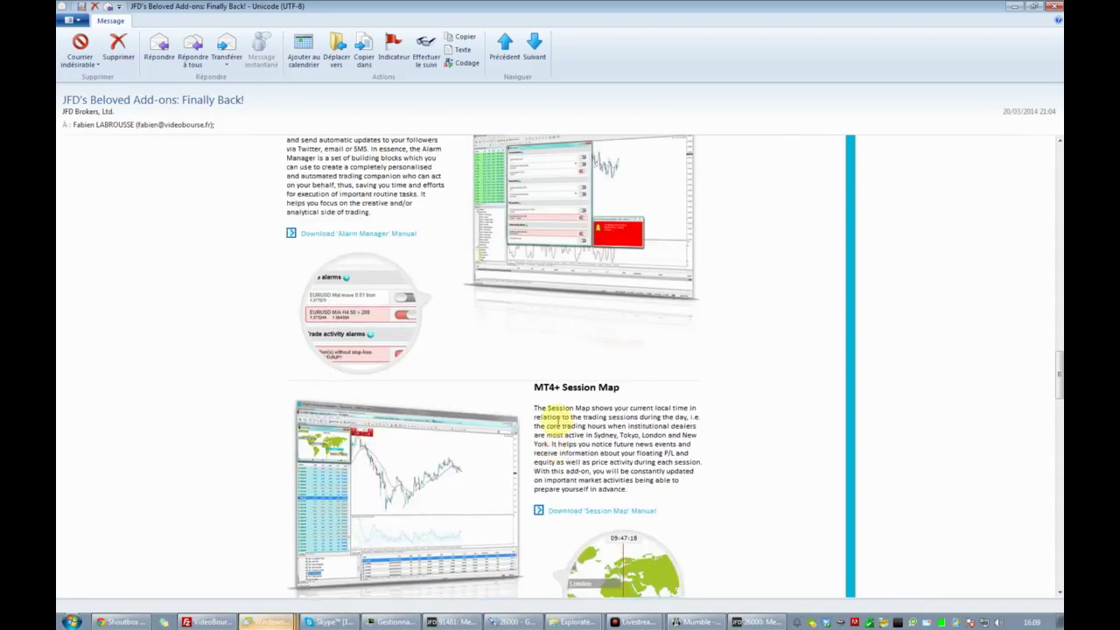
{"action": "scroll", "coordinate": [558, 425], "scroll_direction": "up", "scroll_amount": 4}
{"action": "scroll", "coordinate": [557, 425], "scroll_direction": "up", "scroll_amount": 7}
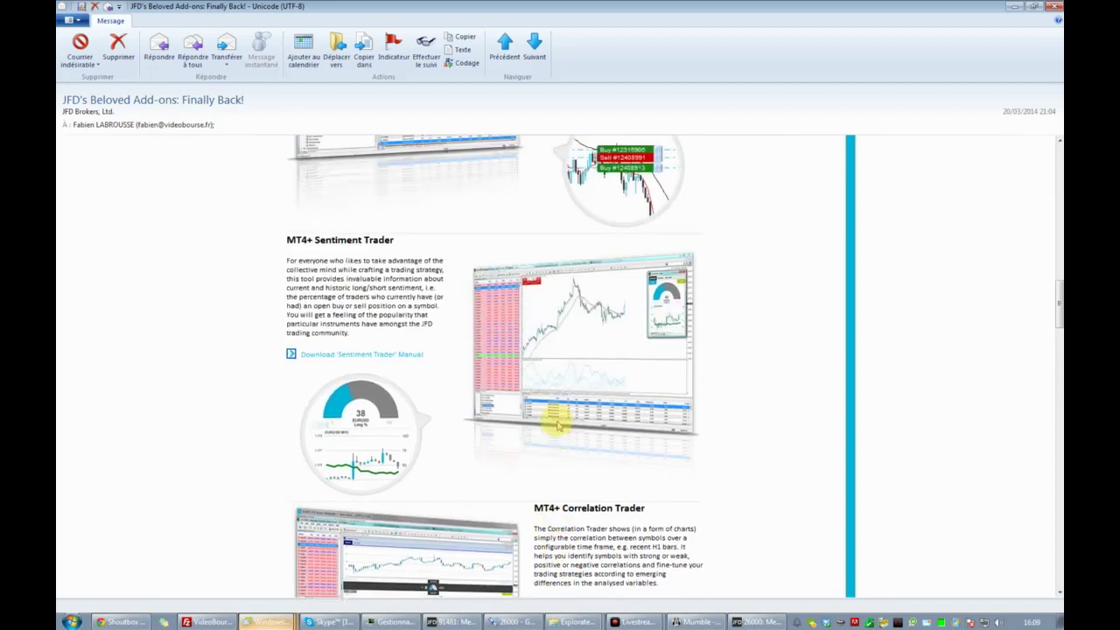
{"action": "scroll", "coordinate": [557, 426], "scroll_direction": "up", "scroll_amount": 1}
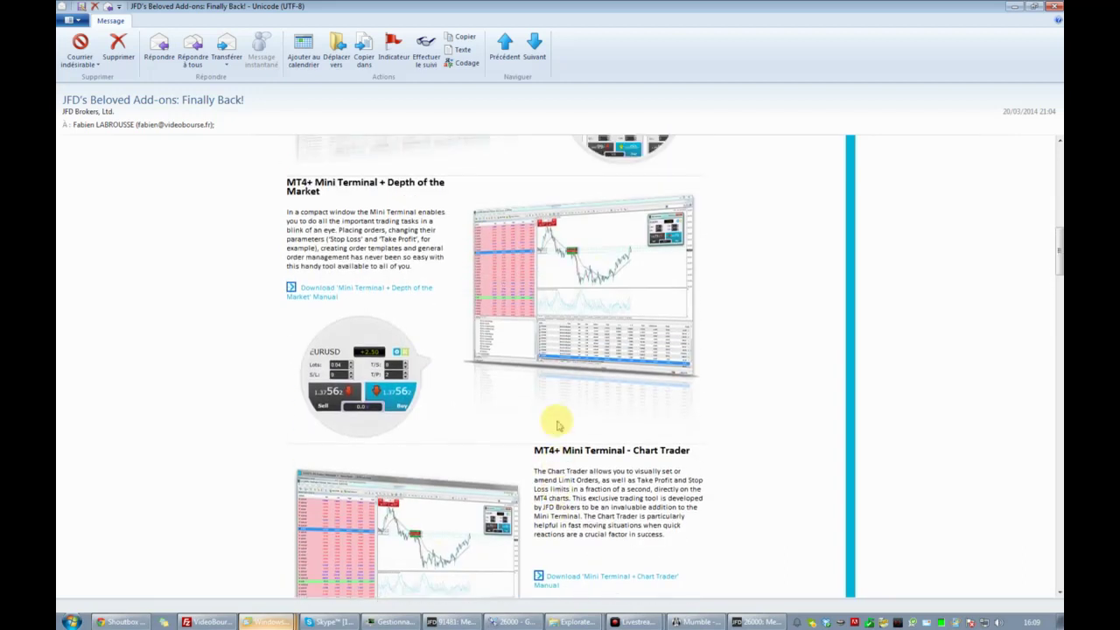
{"action": "scroll", "coordinate": [558, 425], "scroll_direction": "up", "scroll_amount": 2}
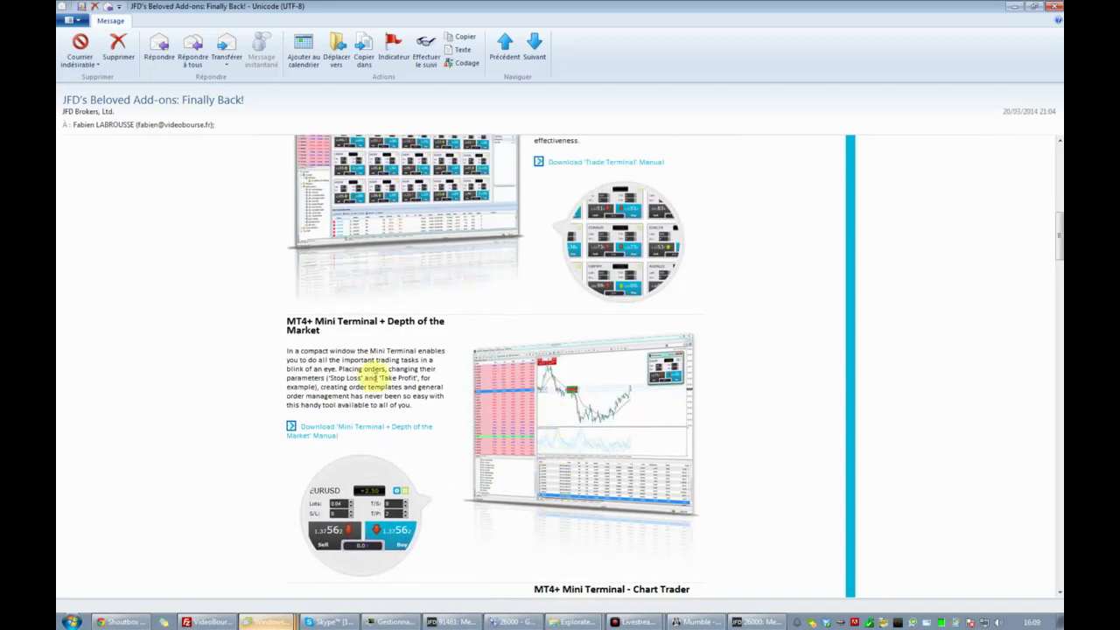
{"action": "scroll", "coordinate": [374, 354], "scroll_direction": "down", "scroll_amount": 2}
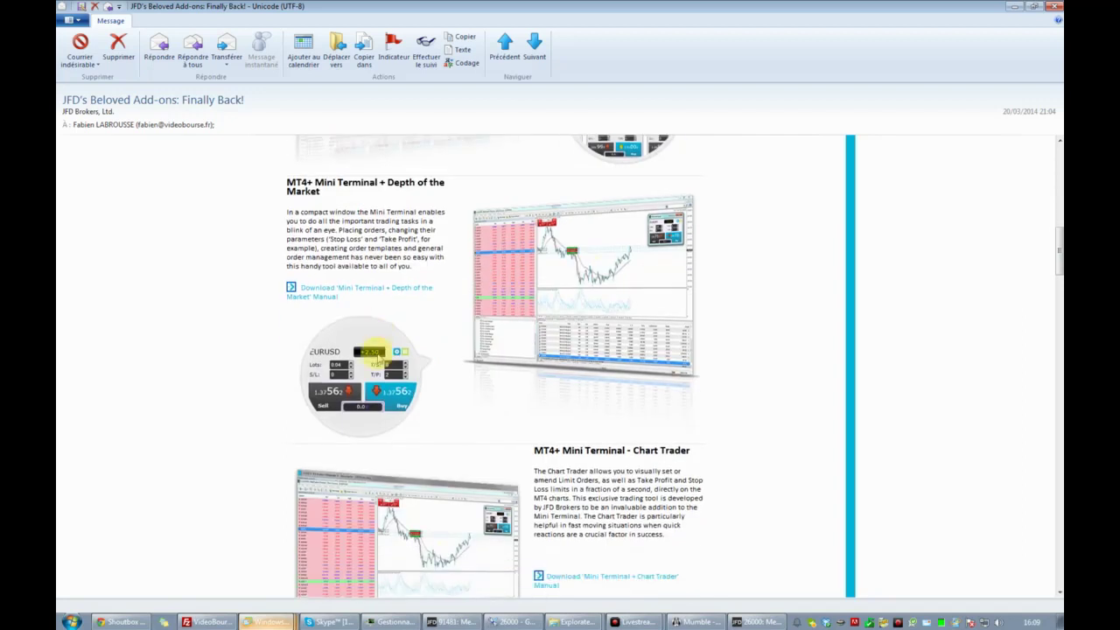
{"action": "left_click", "coordinate": [345, 297]}
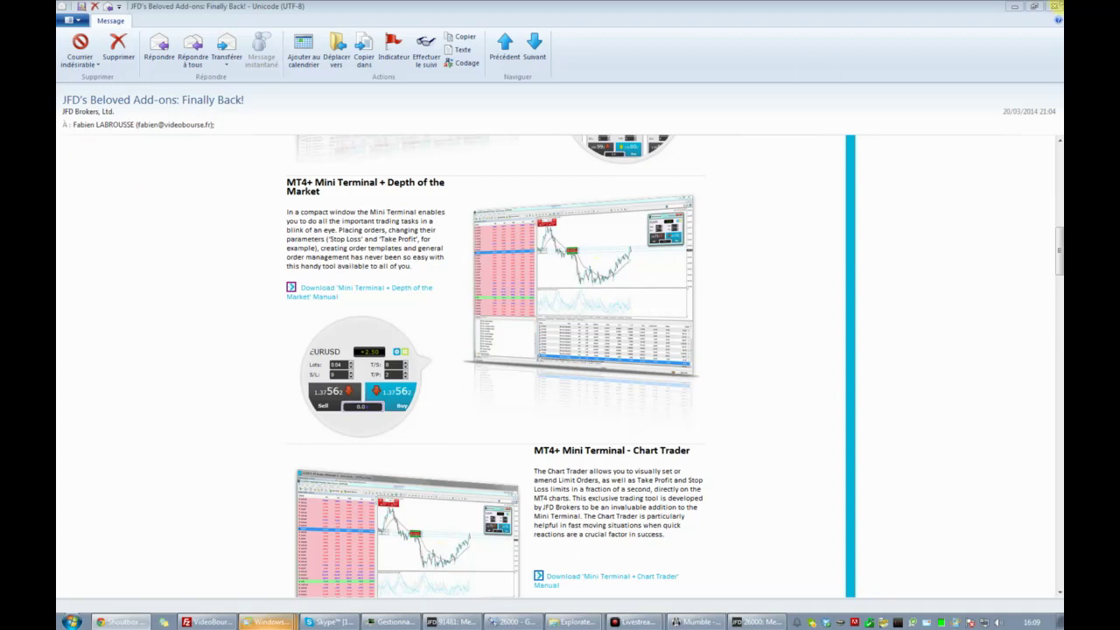
{"action": "left_click", "coordinate": [1057, 12]}
{"action": "left_click", "coordinate": [1015, 6]}
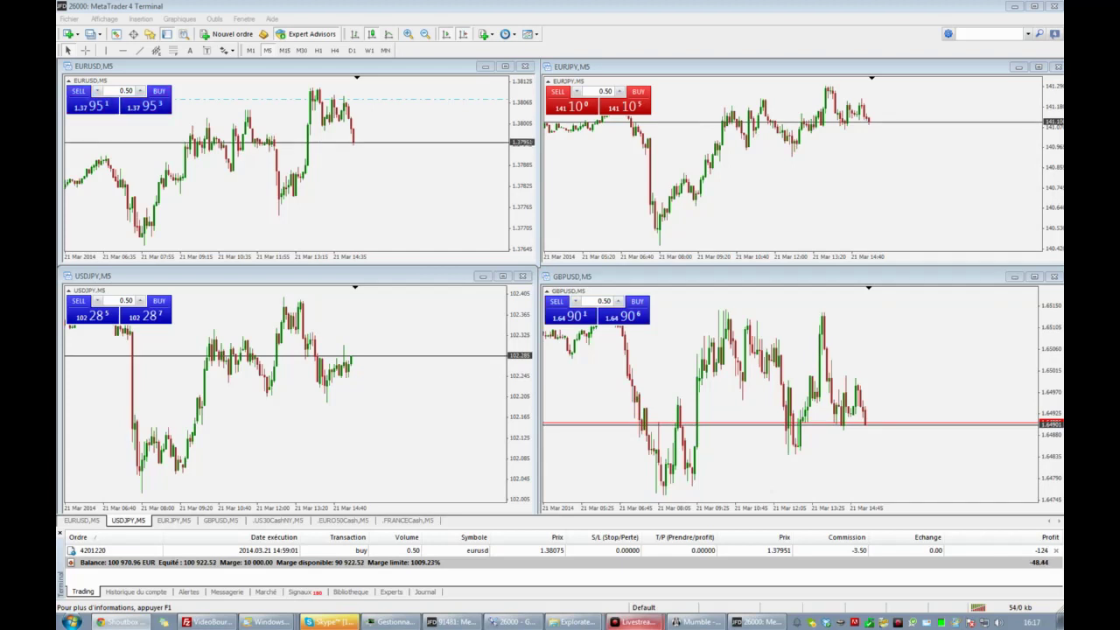
Buy 0.50 lots of EURUSD twice with one-click trading on its chart and enlarge the terminal's open trades list
{"action": "left_click", "coordinate": [164, 114]}
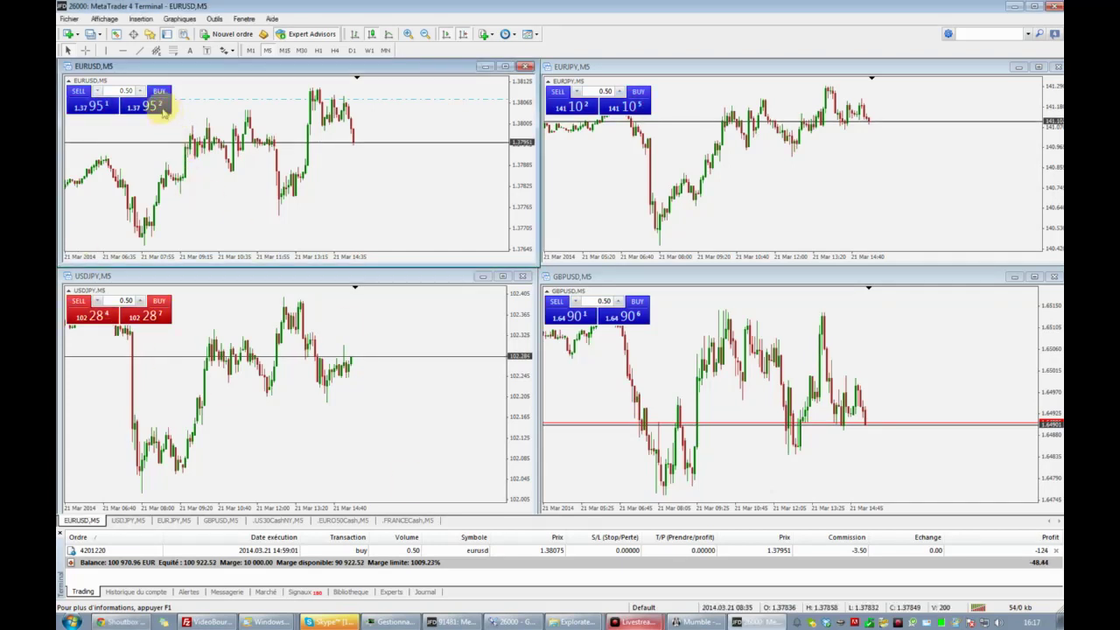
{"action": "left_click", "coordinate": [163, 114]}
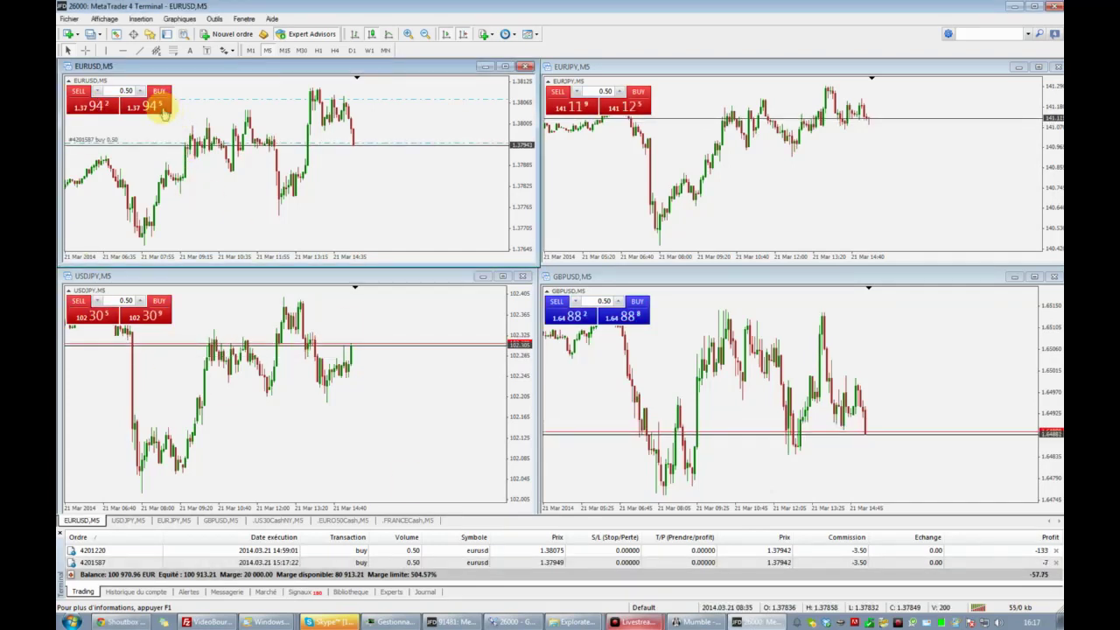
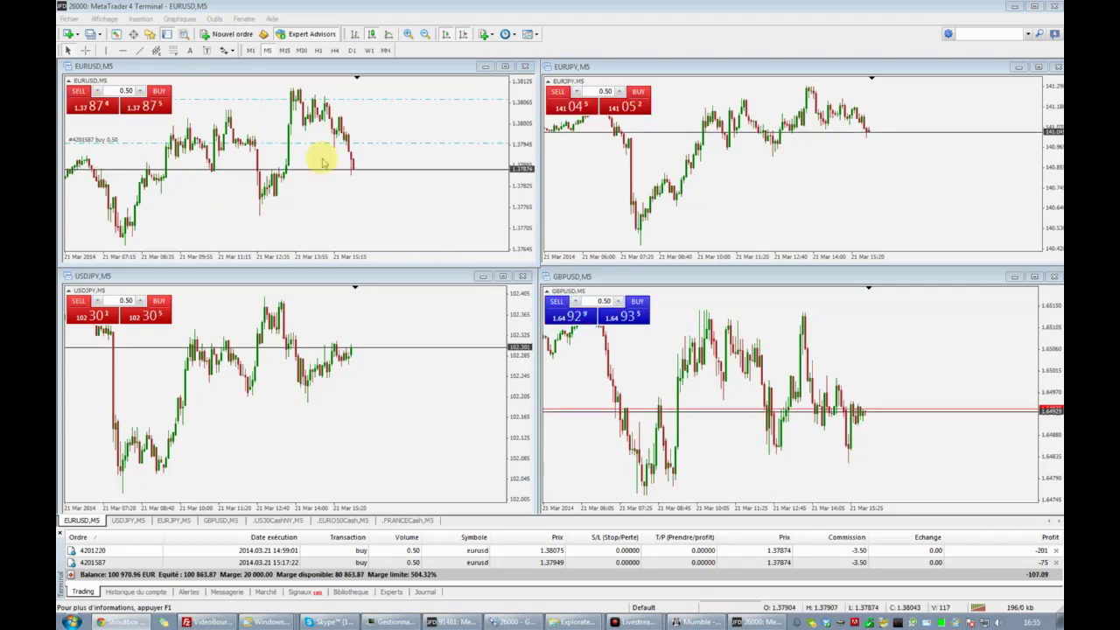
{"action": "left_click", "coordinate": [154, 107]}
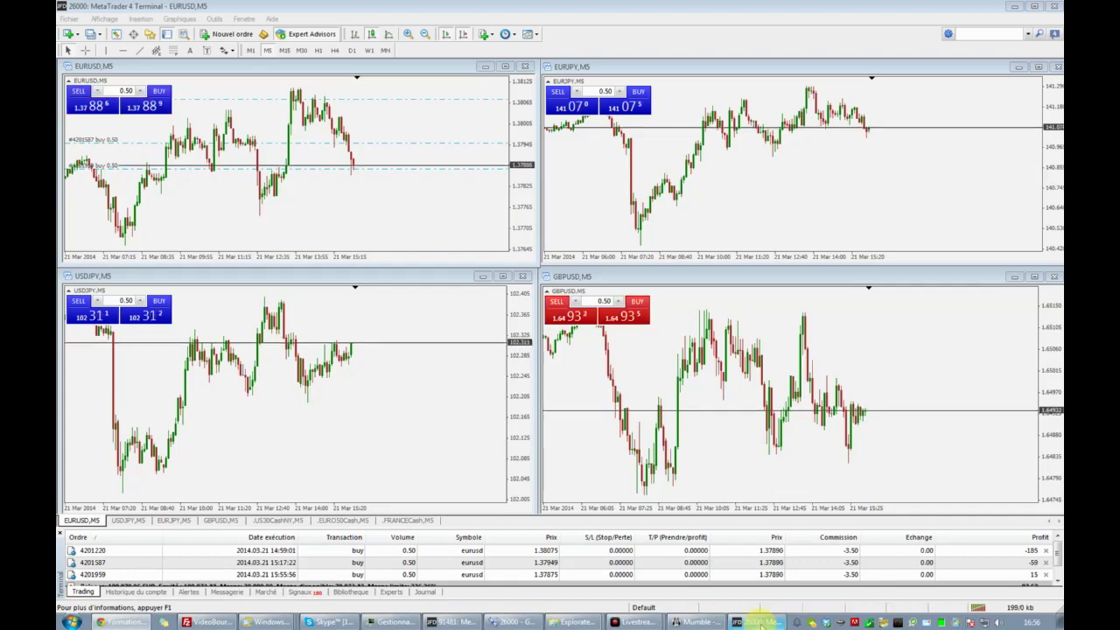
{"action": "left_click", "coordinate": [611, 527]}
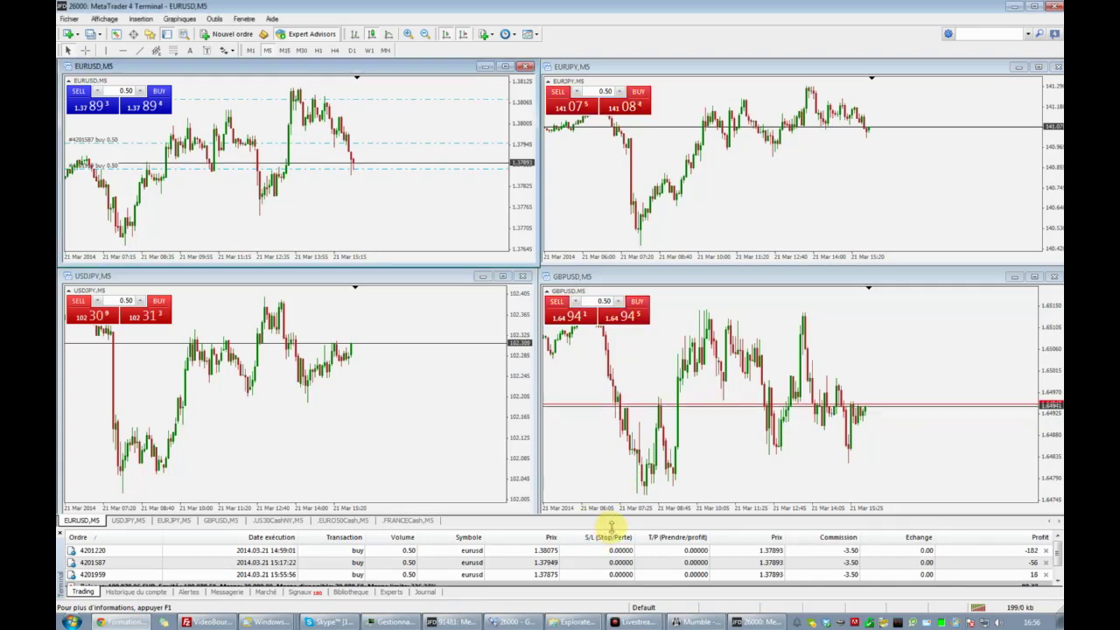
{"action": "left_click_drag", "start_coordinate": [611, 527], "coordinate": [611, 516]}
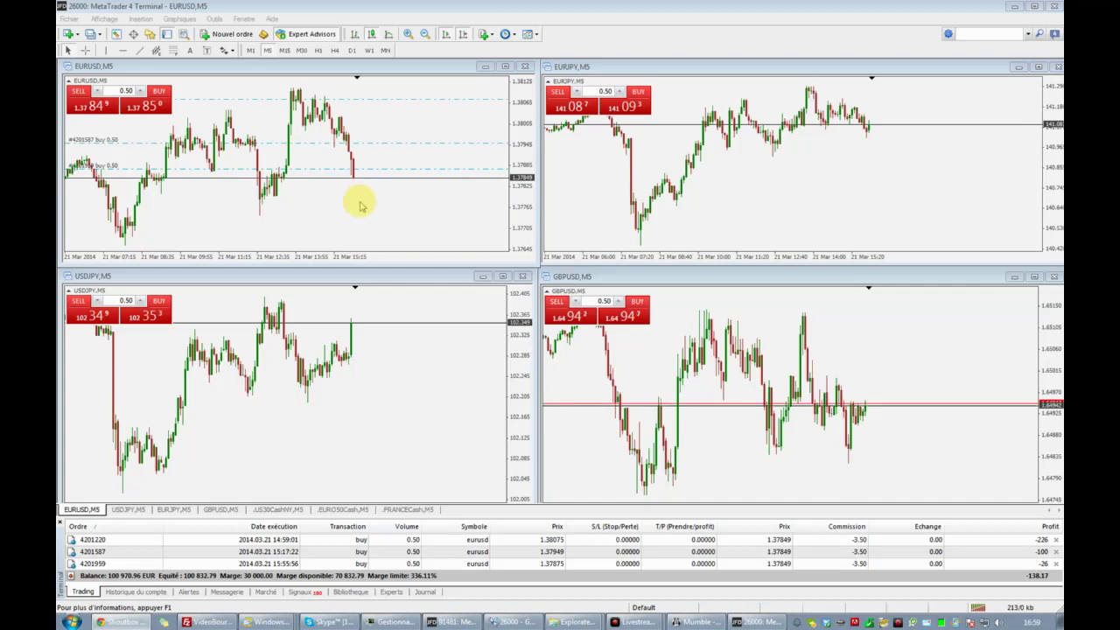
Set the EURUSD one-click volume to 1.00 and apply the CloseAll script to the EURUSD chart
{"action": "left_click", "coordinate": [127, 91]}
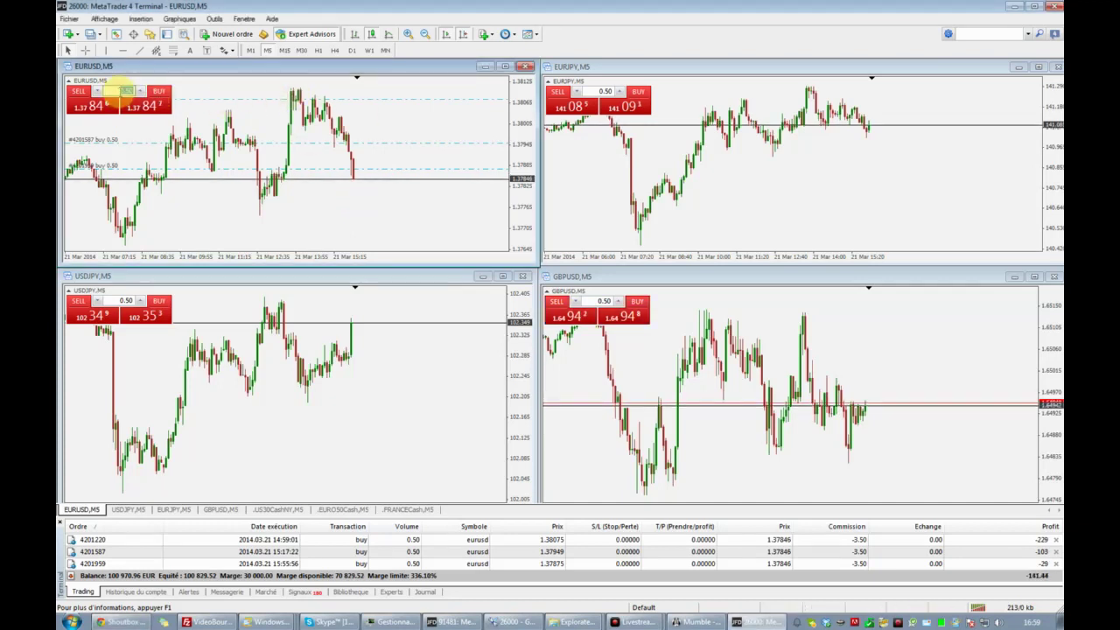
{"action": "type", "text": "1.00"}
{"action": "left_click", "coordinate": [147, 34]}
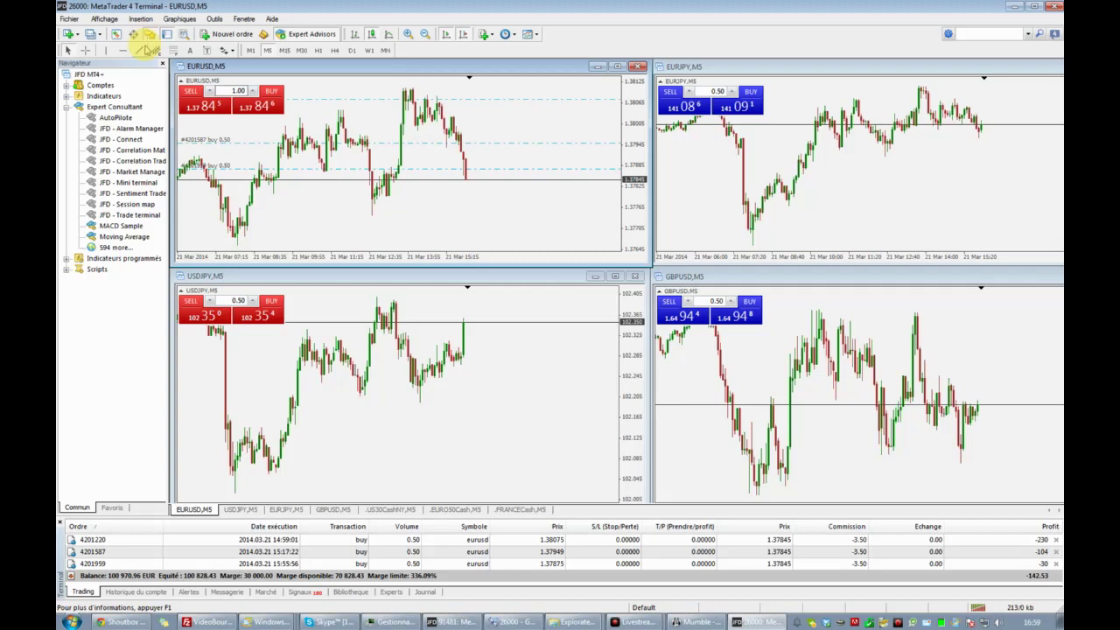
{"action": "left_click", "coordinate": [66, 107]}
{"action": "left_click", "coordinate": [66, 129]}
{"action": "left_click_drag", "start_coordinate": [110, 150], "coordinate": [516, 179]}
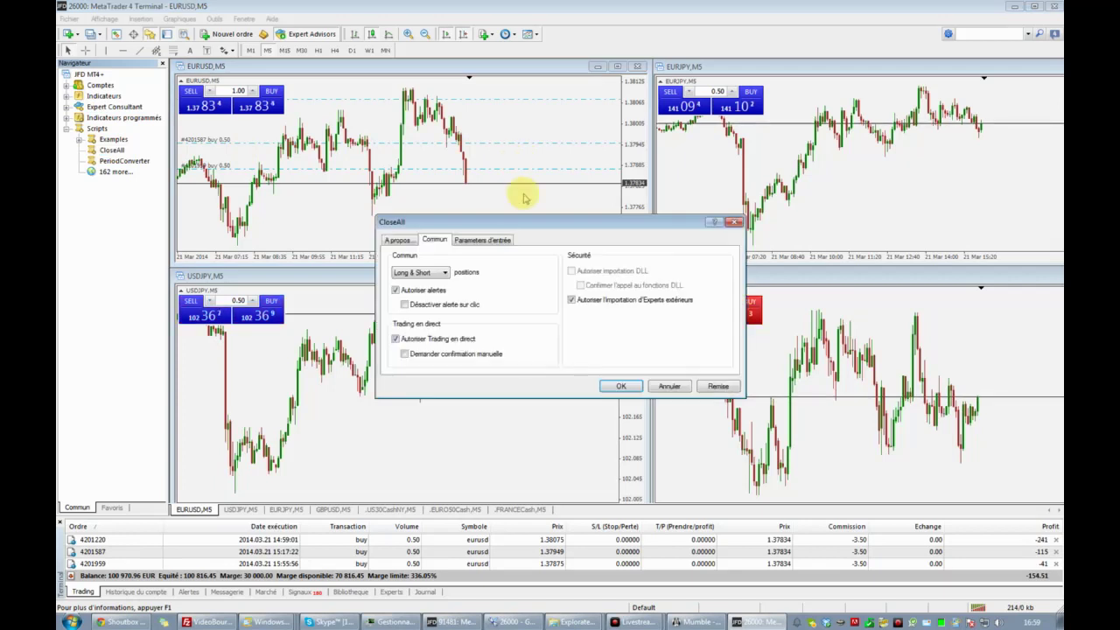
Run the CloseAll script on Long & Short positions to close all trades, and sell 1.00 lot of EURUSD
{"action": "left_click_drag", "start_coordinate": [531, 226], "coordinate": [247, 240]}
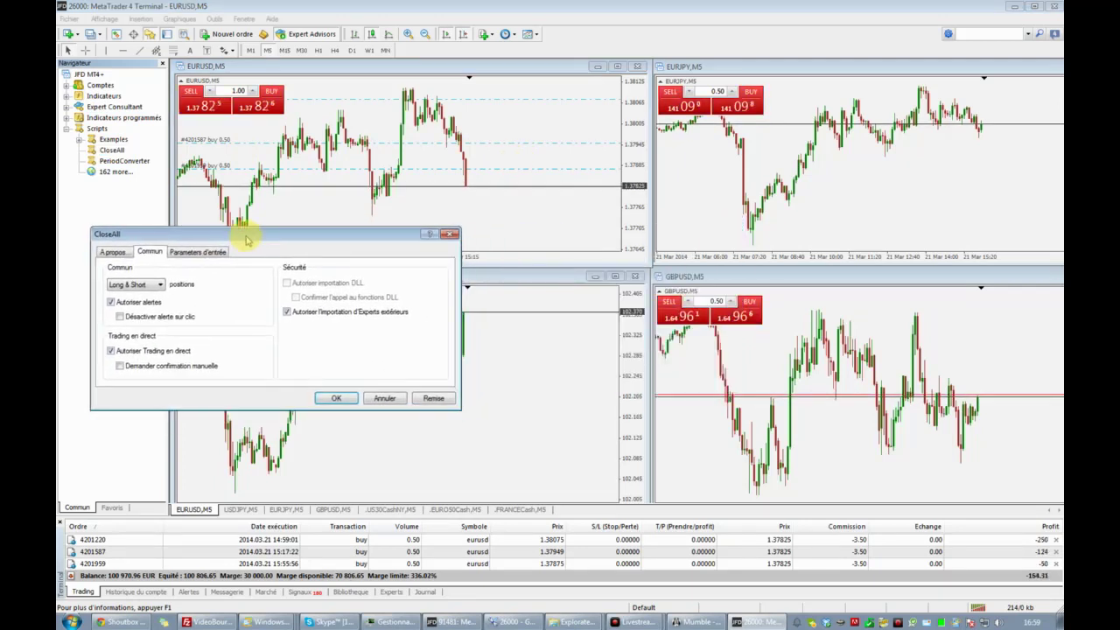
{"action": "left_click", "coordinate": [335, 399]}
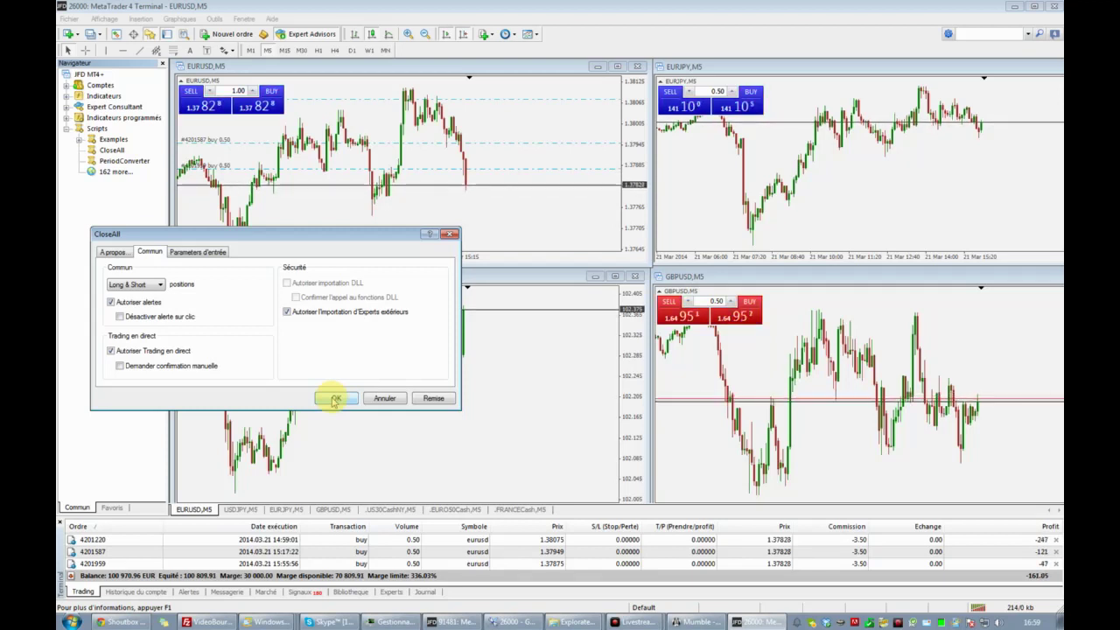
{"action": "left_click", "coordinate": [335, 399]}
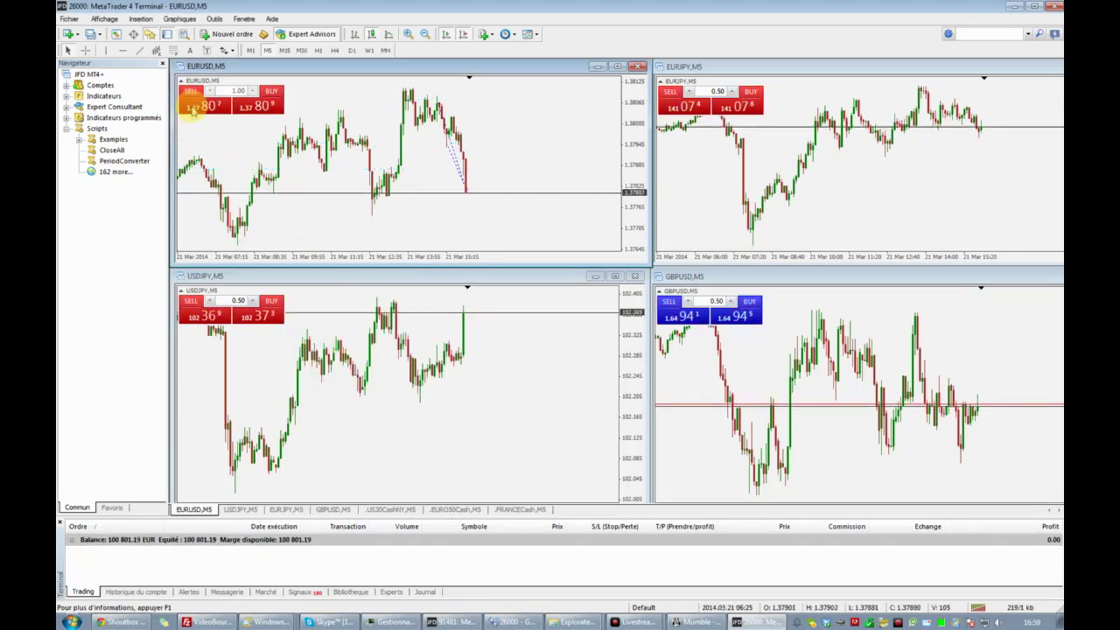
{"action": "left_click", "coordinate": [194, 108]}
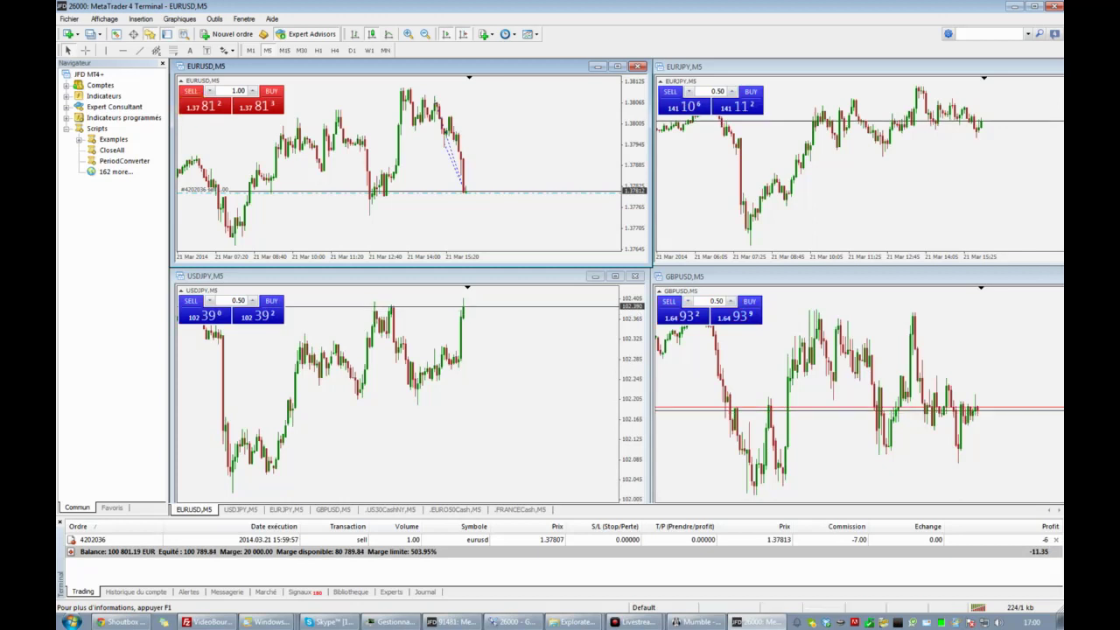
Go to the latest closed trades in the account history and limit the history to a shorter recent period
{"action": "left_click", "coordinate": [140, 591]}
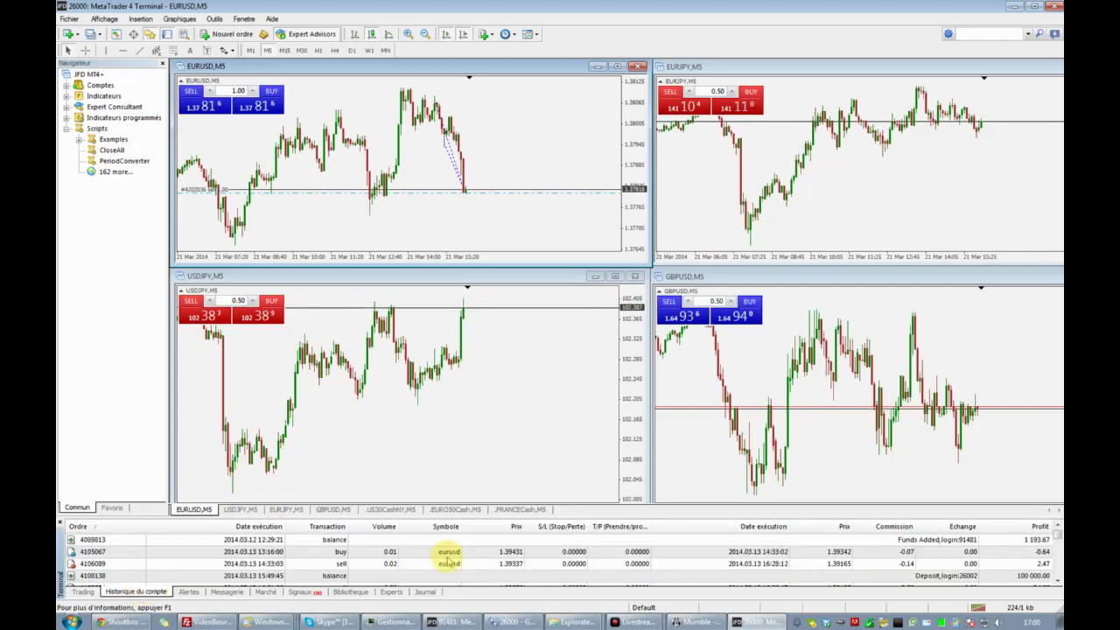
{"action": "scroll", "coordinate": [1056, 573], "scroll_direction": "down", "scroll_amount": 5}
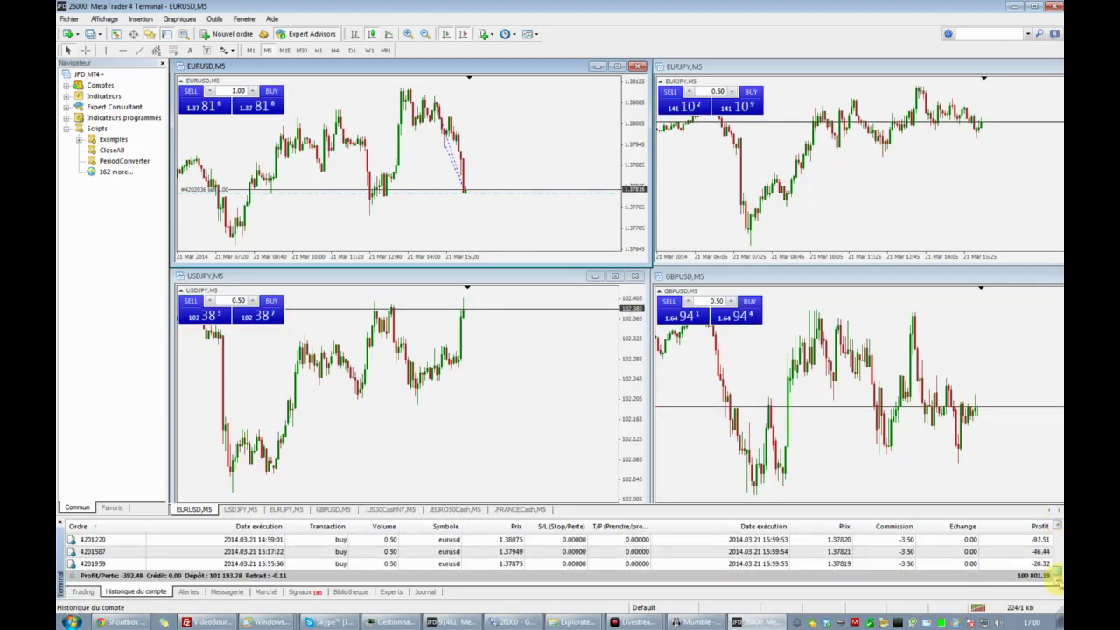
{"action": "scroll", "coordinate": [1057, 573], "scroll_direction": "down", "scroll_amount": 5}
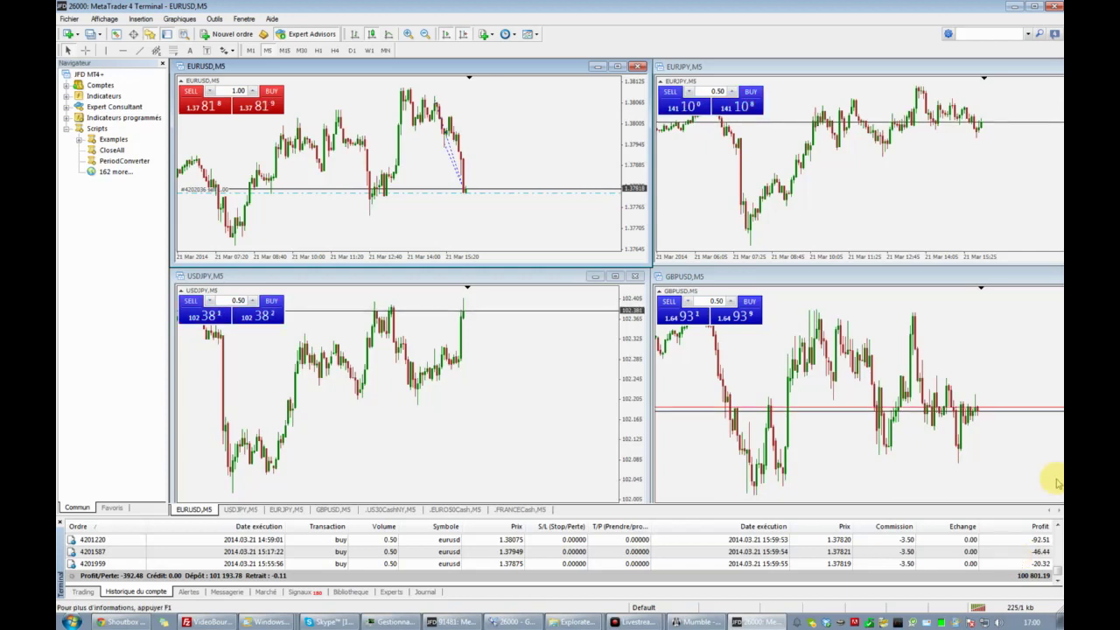
{"action": "right_click", "coordinate": [853, 551]}
{"action": "left_click", "coordinate": [884, 422]}
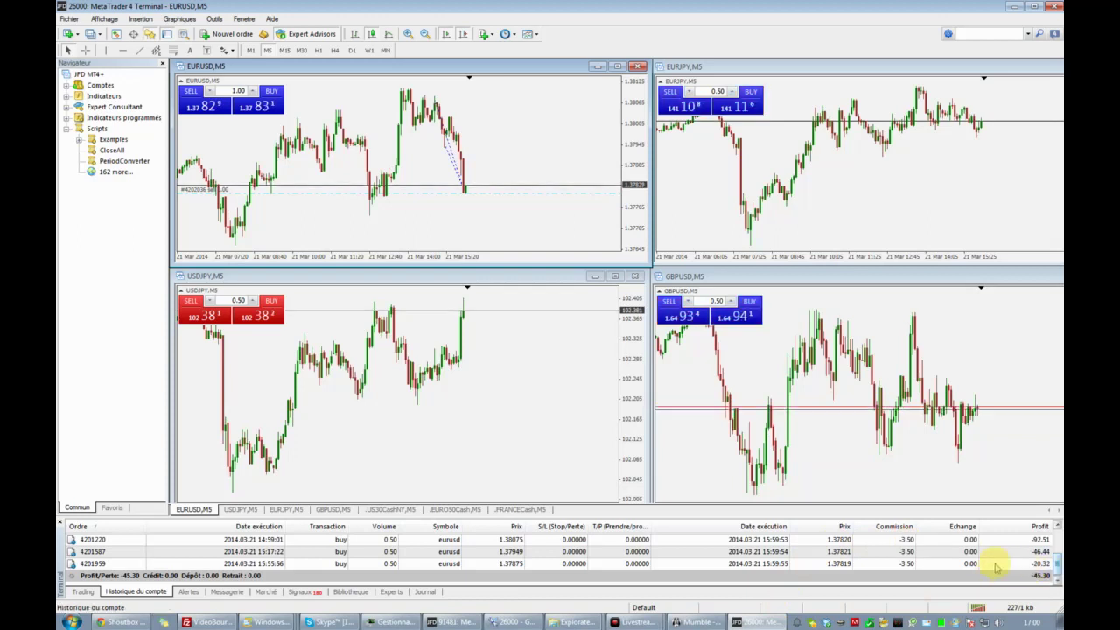
Apply the Simple template to the EURUSD M5 chart
{"action": "right_click", "coordinate": [513, 147]}
{"action": "mouse_move", "coordinate": [571, 228]}
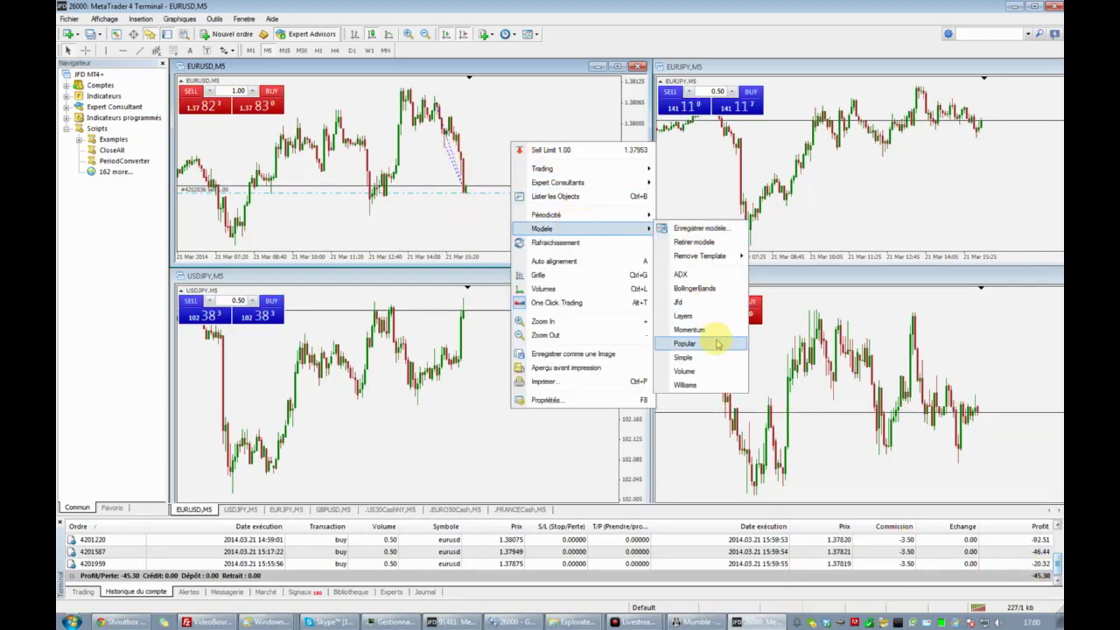
{"action": "left_click", "coordinate": [698, 358]}
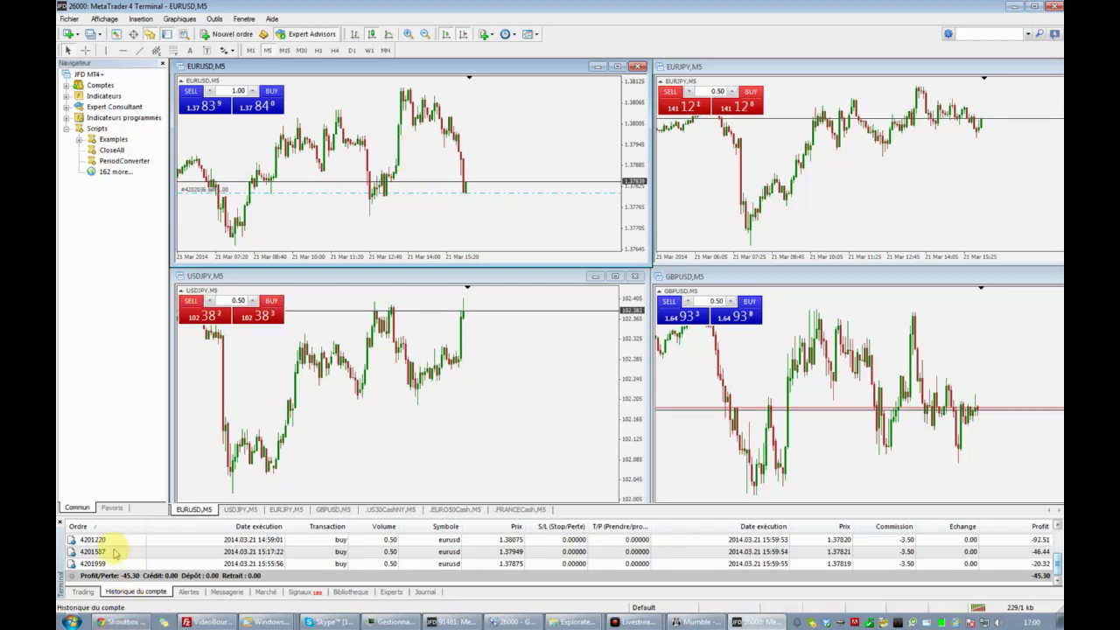
Compare the open EURUSD sell position with the closed trades in the account history and return to the open trades
{"action": "left_click", "coordinate": [84, 592]}
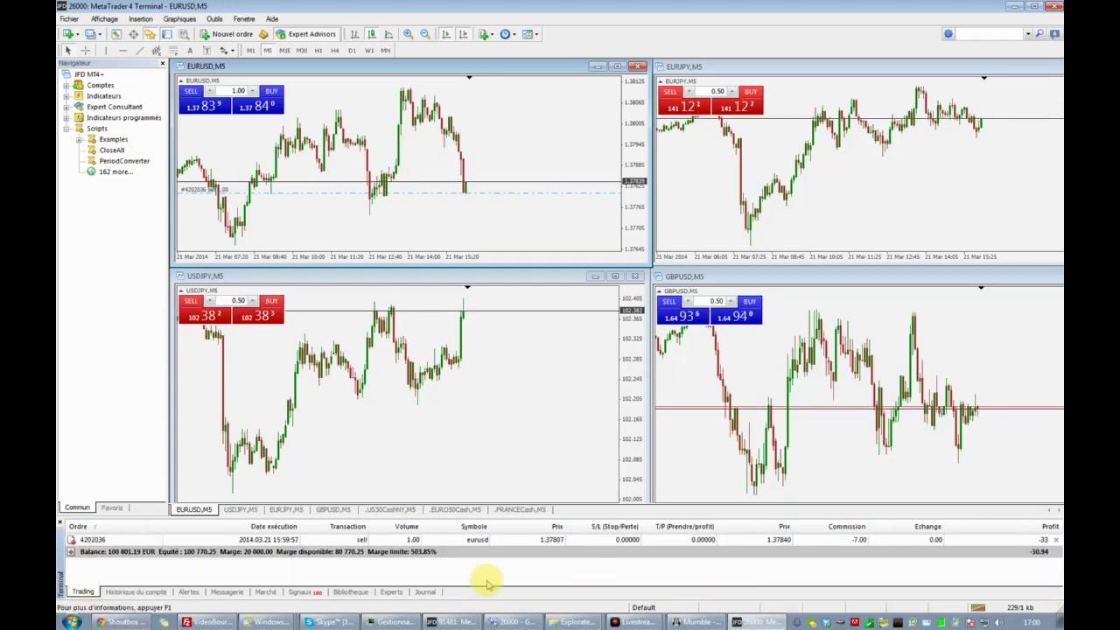
{"action": "left_click", "coordinate": [150, 592]}
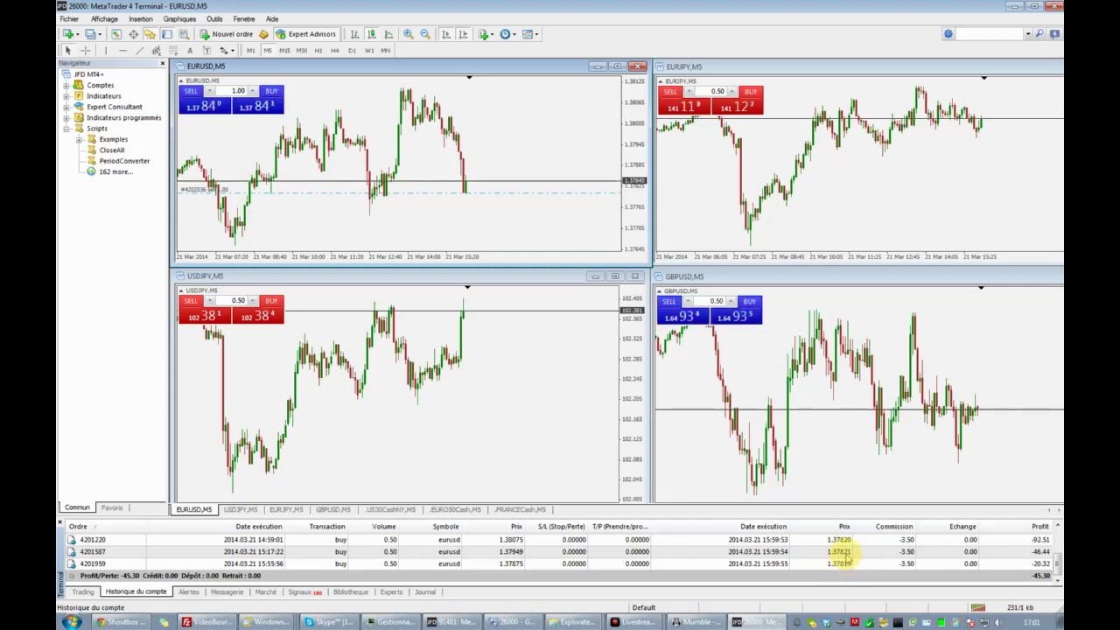
{"action": "left_click", "coordinate": [84, 593]}
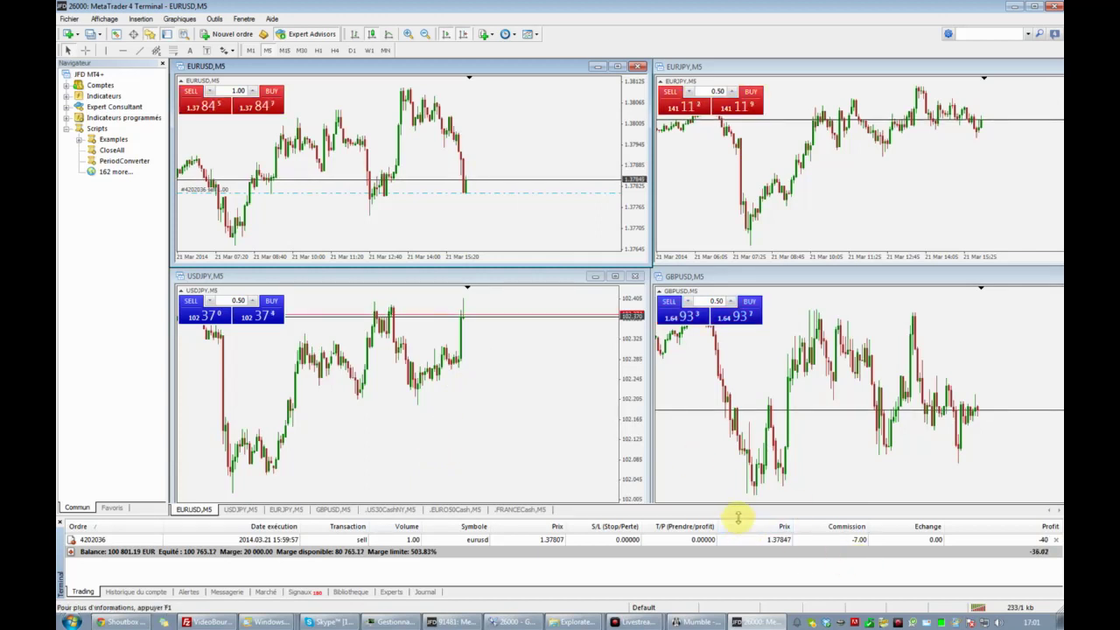
Shrink the terminal area slightly and attach the JFD - Trade terminal expert to the EURUSD M5 chart
{"action": "left_click_drag", "start_coordinate": [737, 517], "coordinate": [735, 527]}
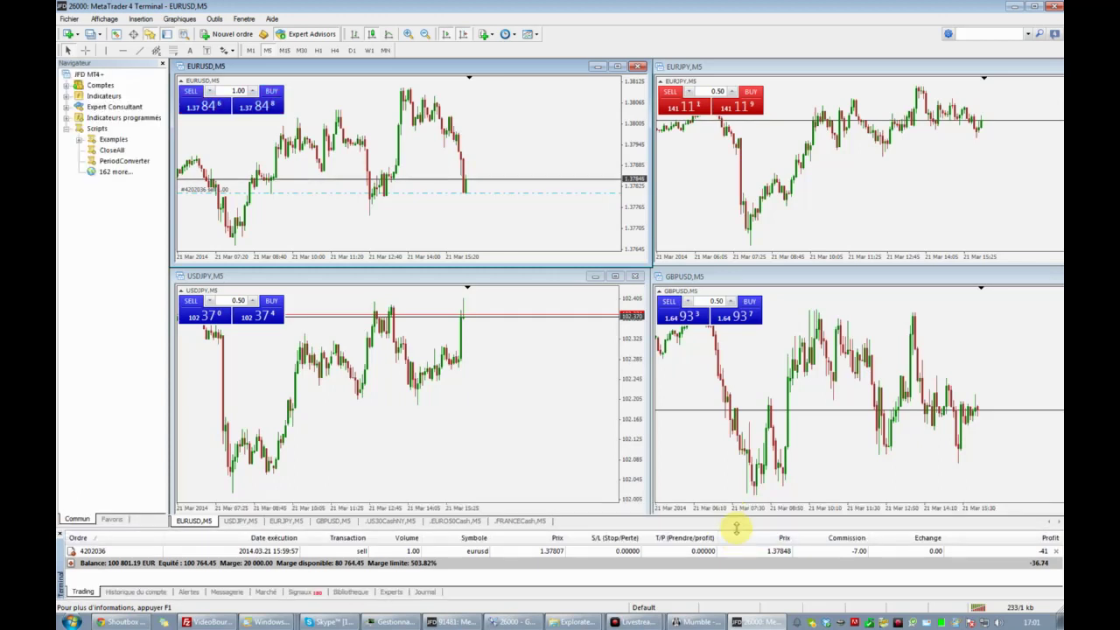
{"action": "left_click", "coordinate": [67, 91]}
{"action": "left_click", "coordinate": [65, 107]}
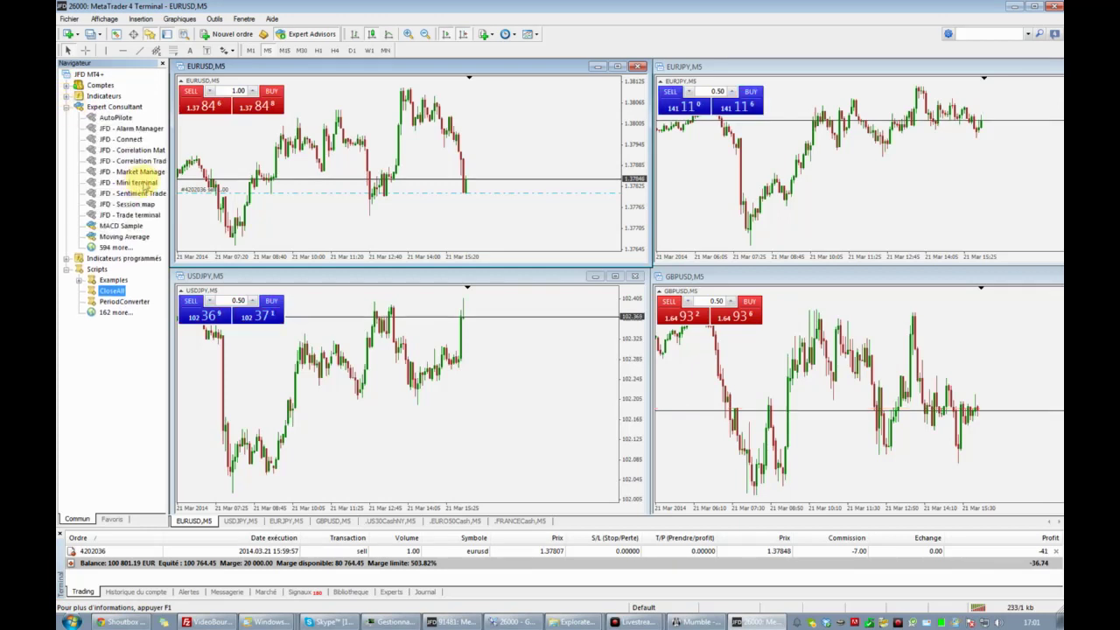
{"action": "left_click", "coordinate": [122, 215]}
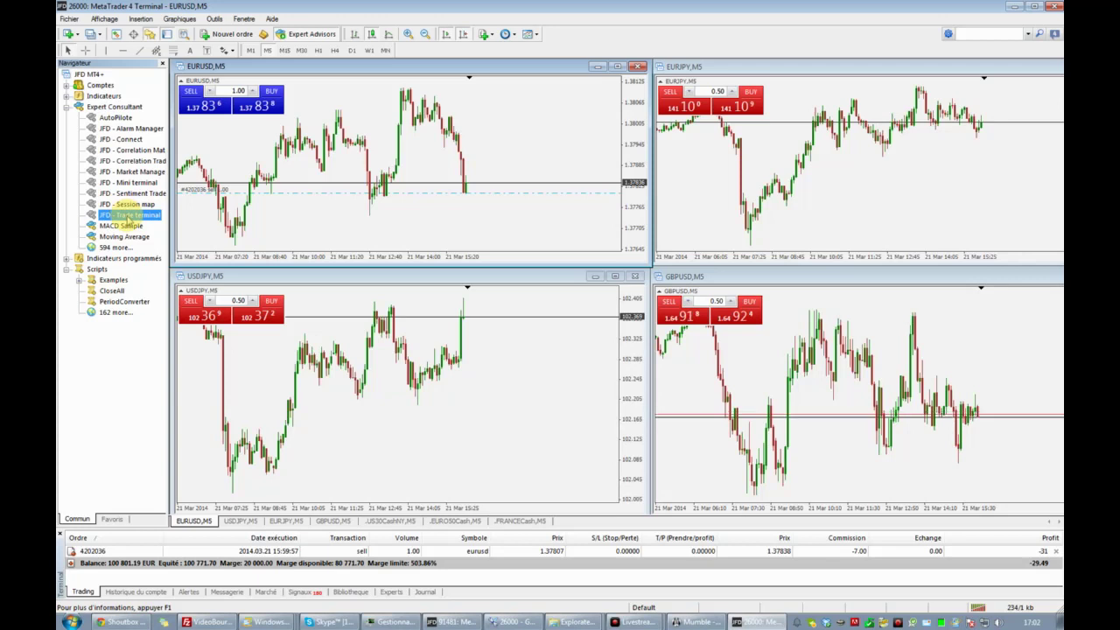
{"action": "left_click_drag", "start_coordinate": [129, 219], "coordinate": [394, 219]}
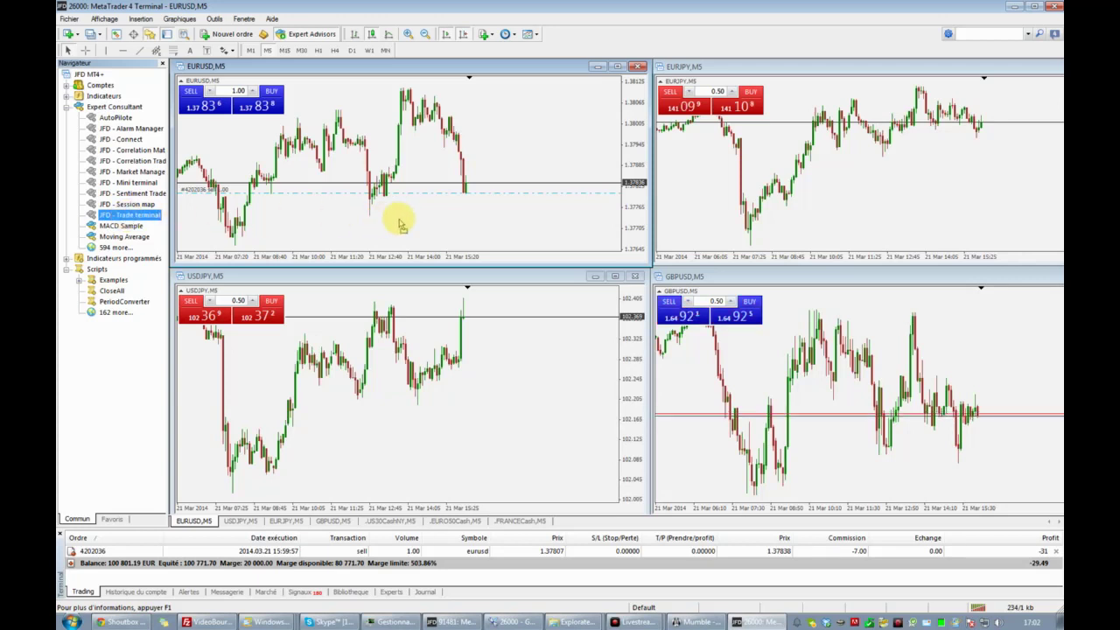
{"action": "left_click", "coordinate": [631, 386]}
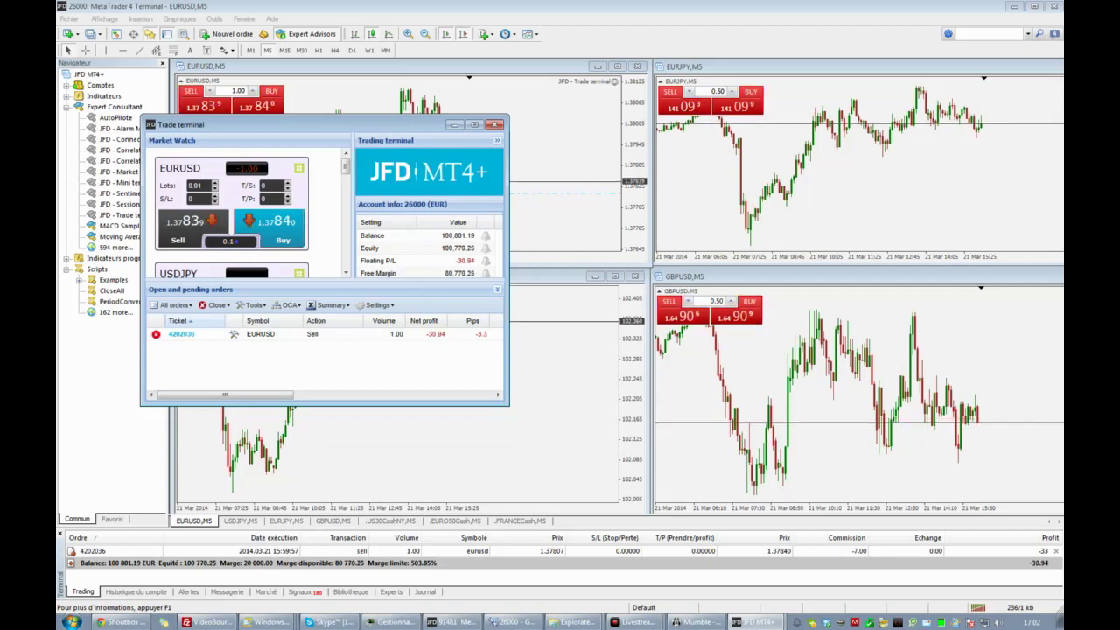
Maximize the Trade terminal window and examine the tools for all orders, from partial close to automated close
{"action": "key", "text": "alt+F4"}
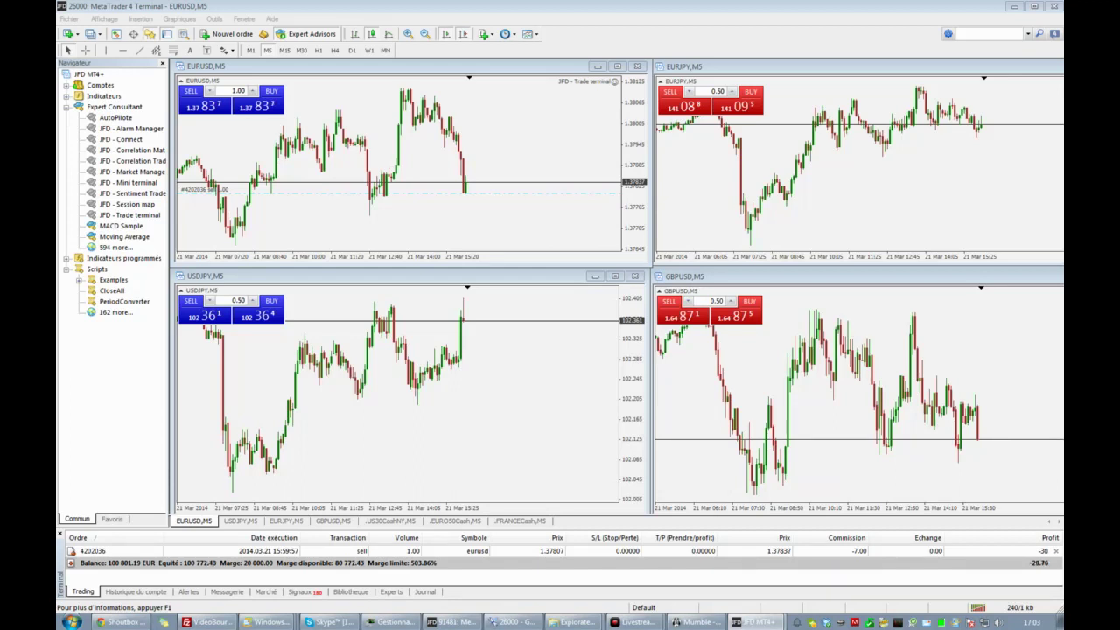
{"action": "double_click", "coordinate": [493, 140]}
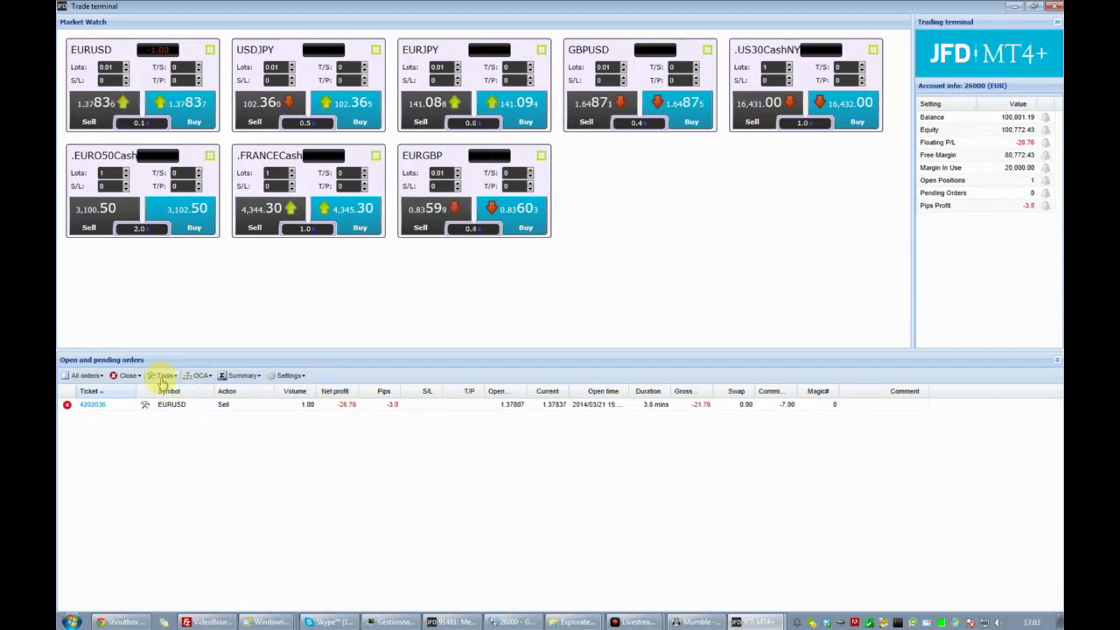
{"action": "left_click", "coordinate": [165, 375]}
{"action": "mouse_move", "coordinate": [179, 391]}
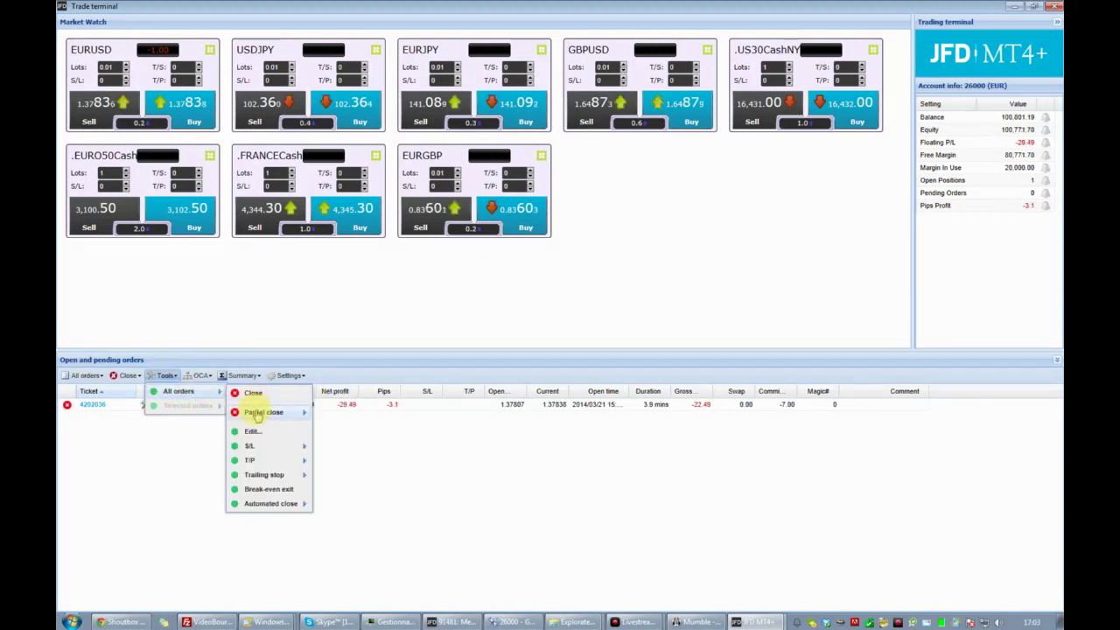
{"action": "mouse_move", "coordinate": [257, 413]}
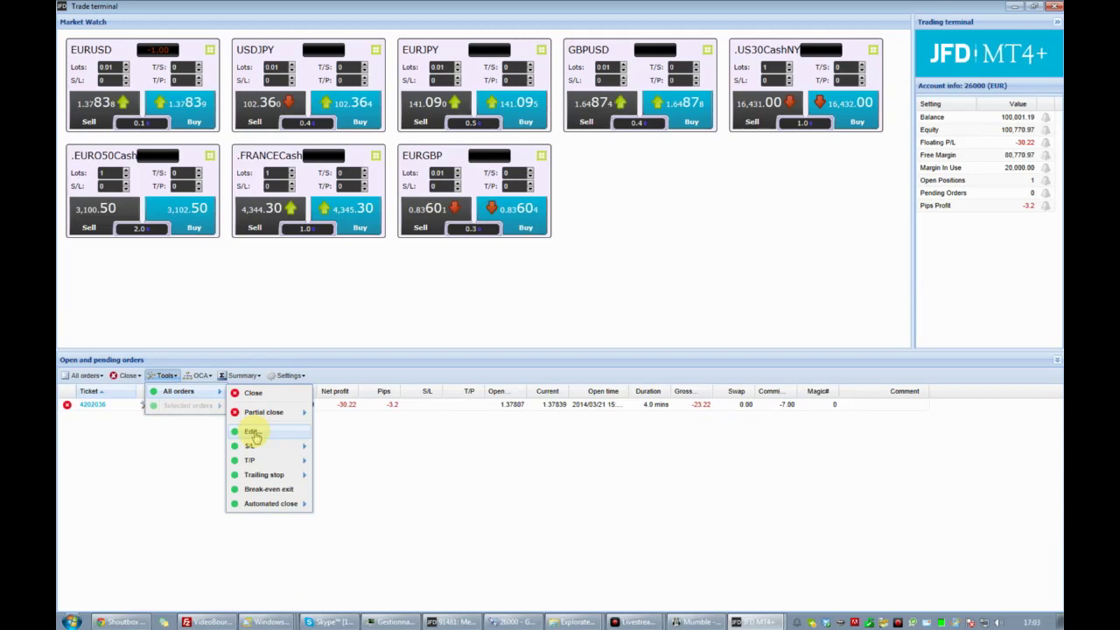
{"action": "mouse_move", "coordinate": [251, 448]}
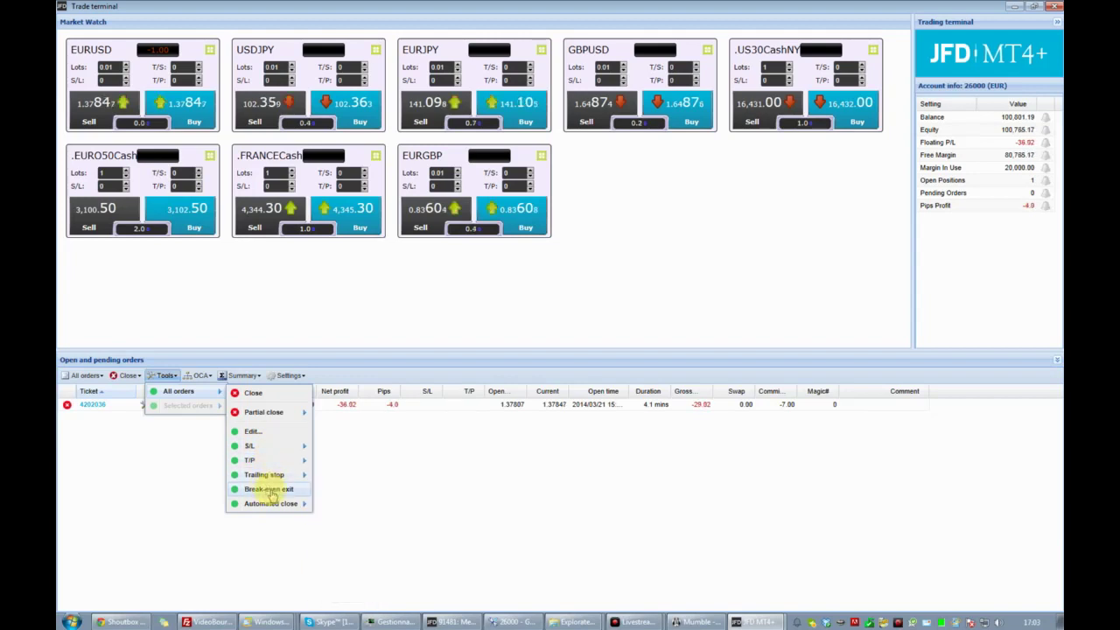
{"action": "mouse_move", "coordinate": [274, 506]}
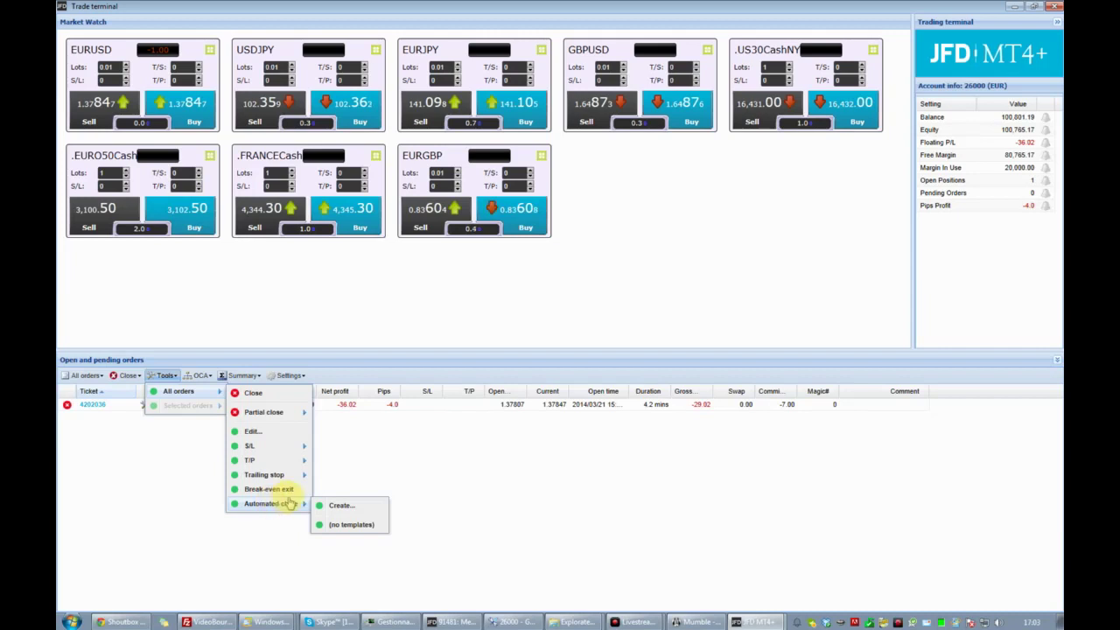
{"action": "left_click", "coordinate": [166, 475]}
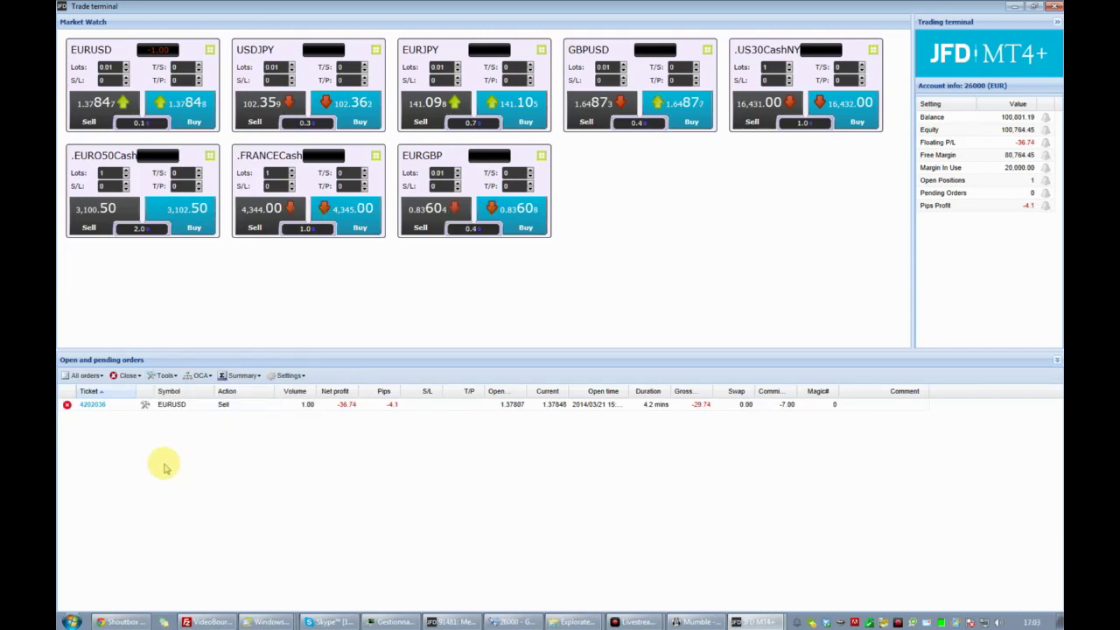
Examine the Trade terminal's OCA group, summary and order filter options, and the context options of the open EURUSD order
{"action": "left_click", "coordinate": [201, 376]}
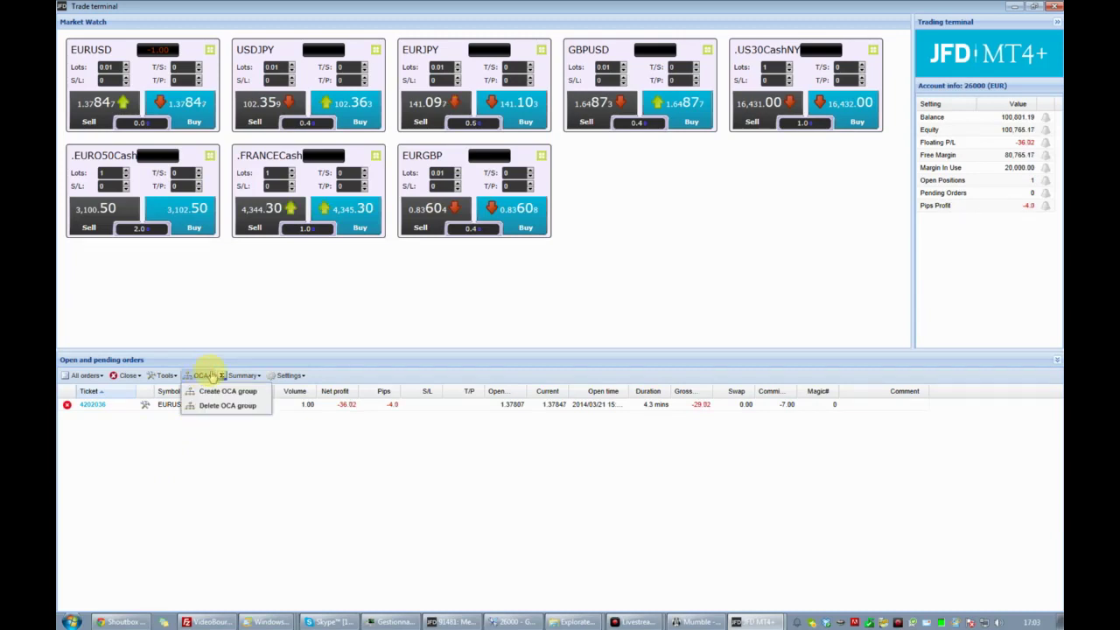
{"action": "left_click", "coordinate": [243, 376]}
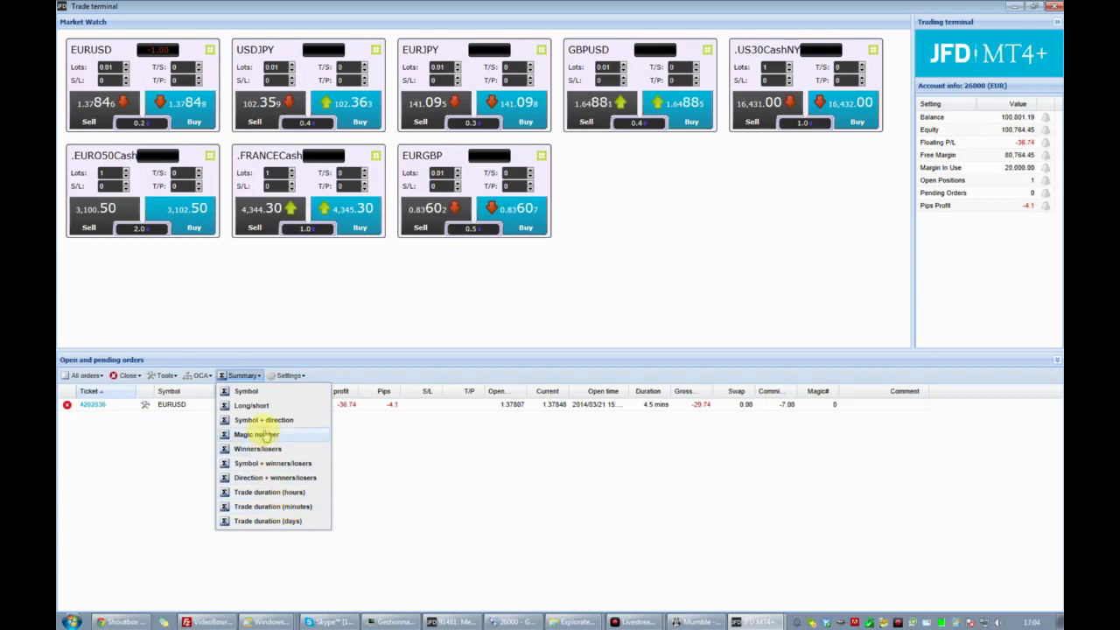
{"action": "left_click", "coordinate": [124, 471]}
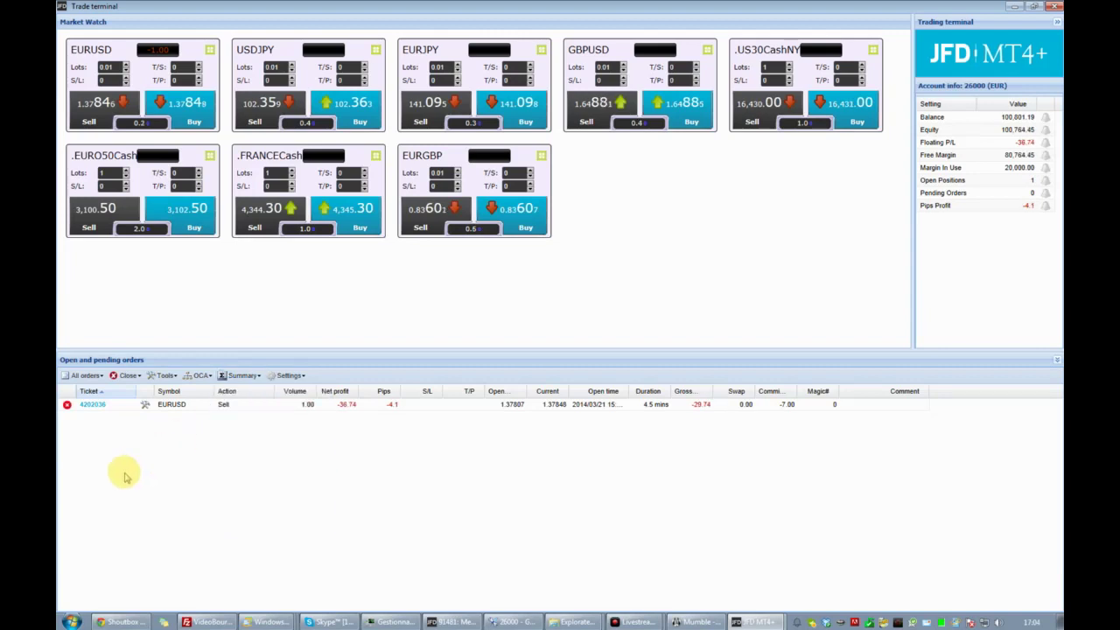
{"action": "left_click", "coordinate": [87, 376]}
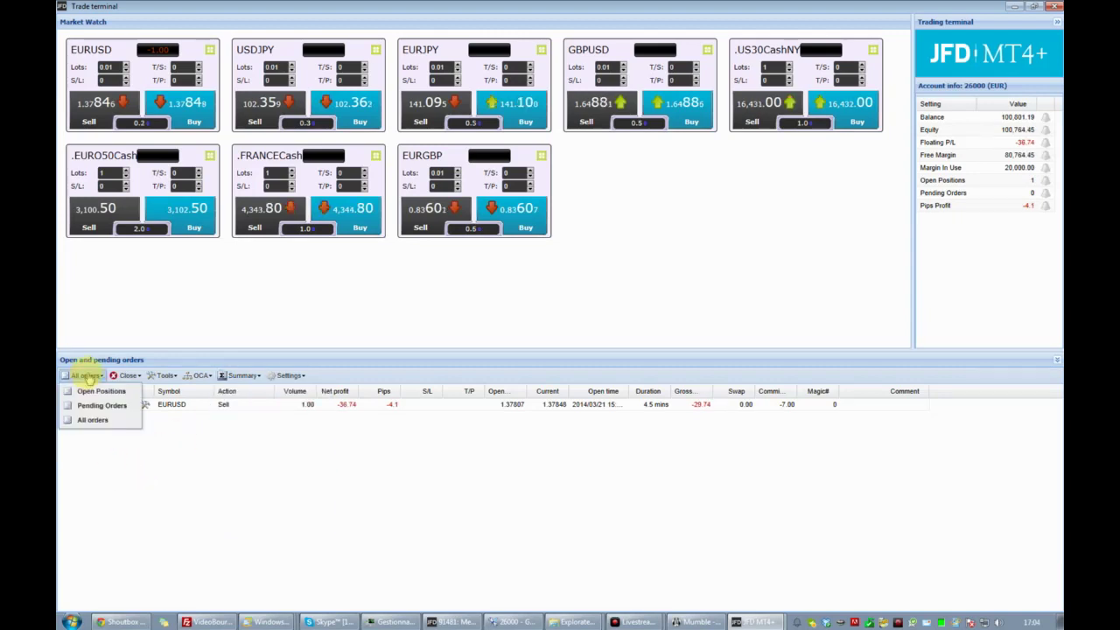
{"action": "left_click", "coordinate": [346, 502]}
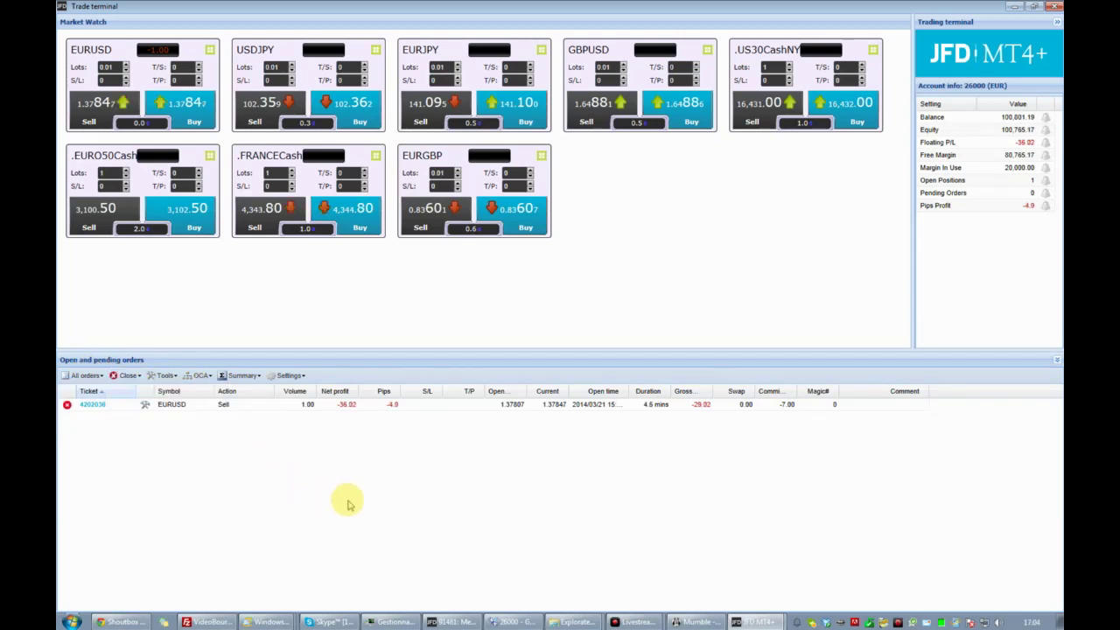
{"action": "right_click", "coordinate": [332, 411]}
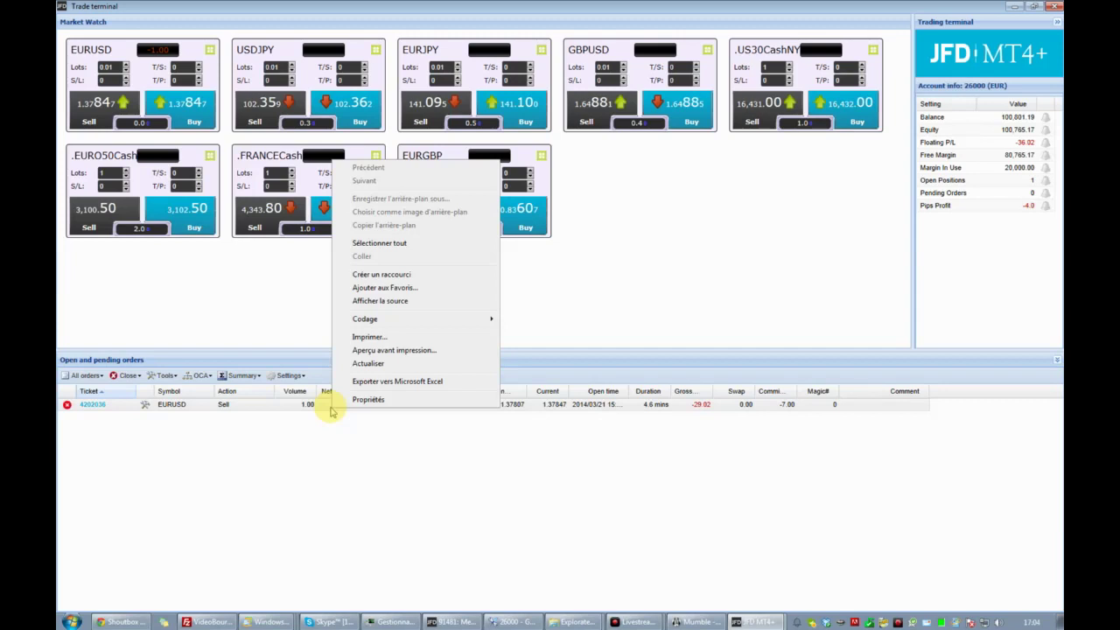
{"action": "left_click", "coordinate": [342, 495]}
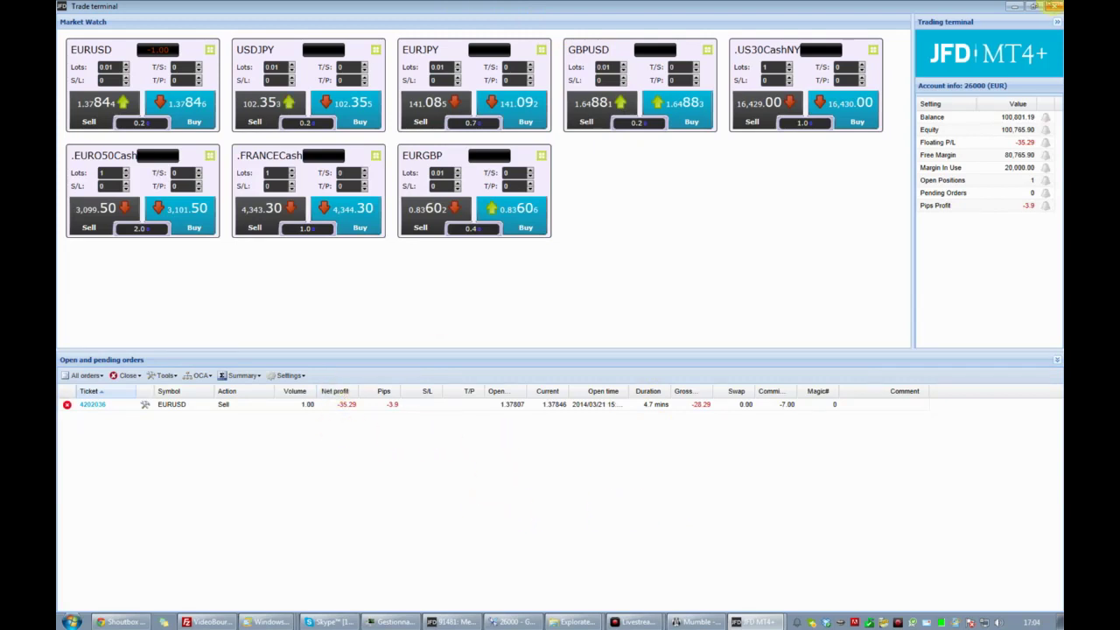
Restore the Trade terminal to its smaller window size, close it and return to the EURUSD M5 chart
{"action": "left_click", "coordinate": [1035, 7]}
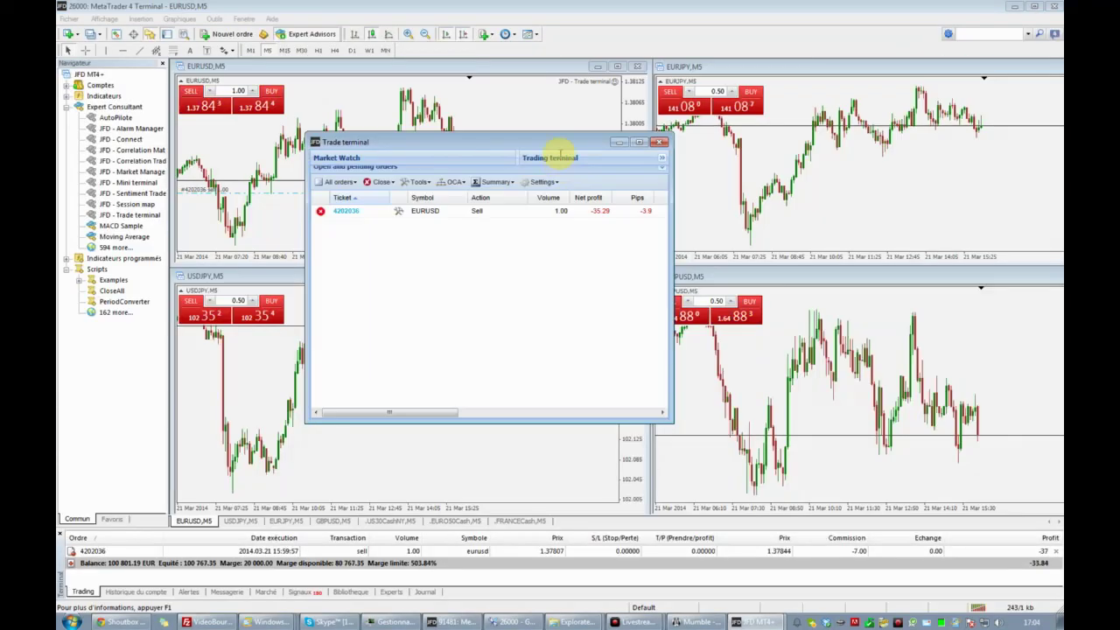
{"action": "left_click", "coordinate": [655, 142]}
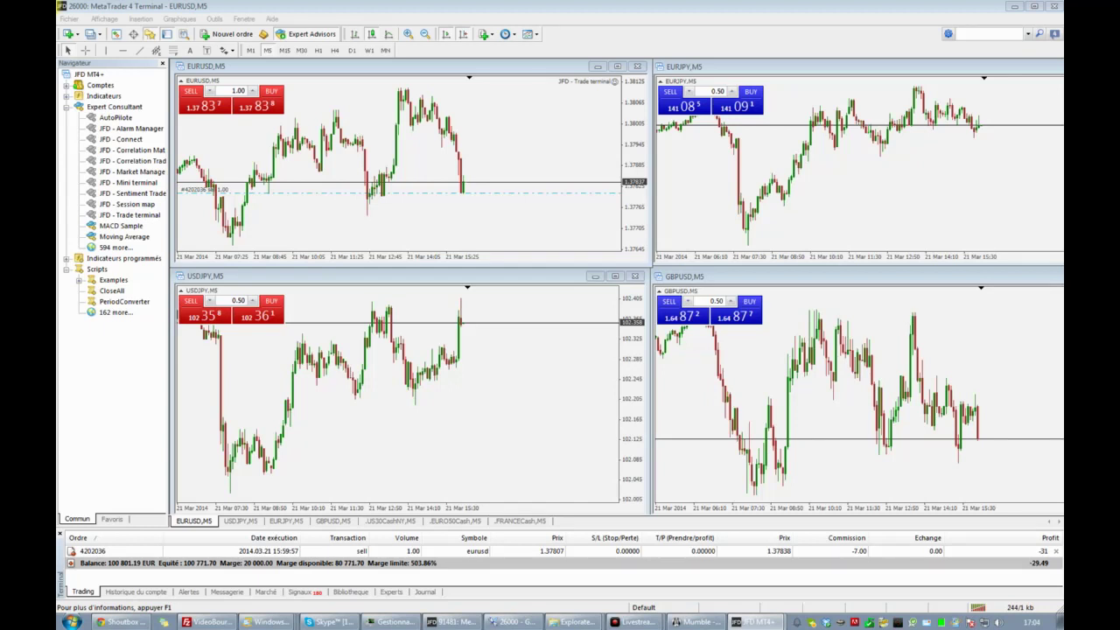
{"action": "left_click", "coordinate": [357, 251]}
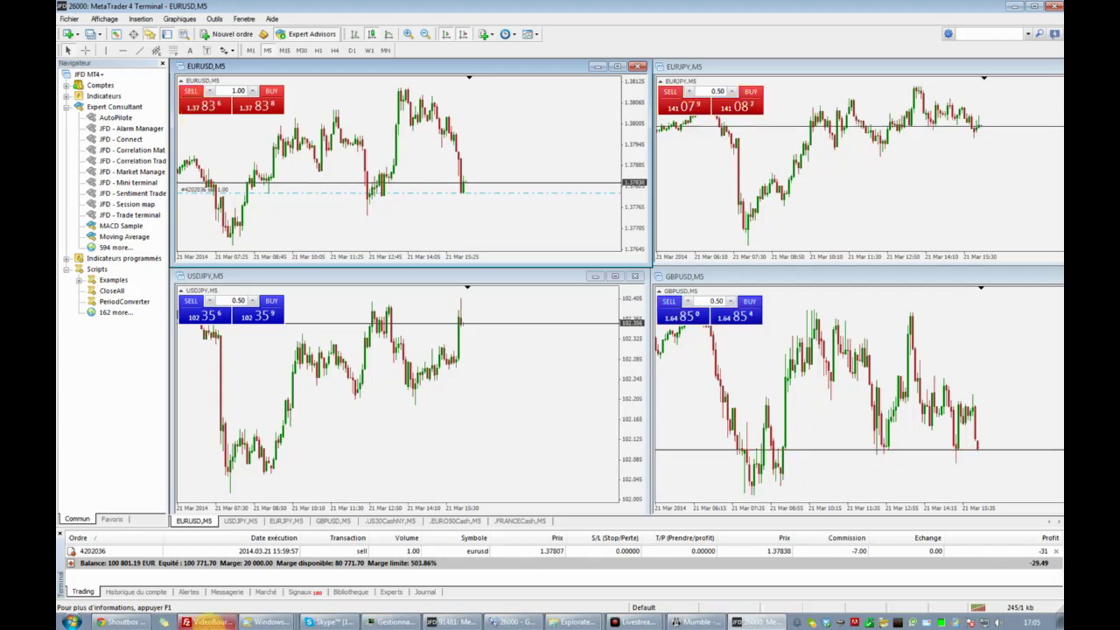
Review the latest closed trades and the total in the account history, and return to the open trades
{"action": "left_click", "coordinate": [136, 592]}
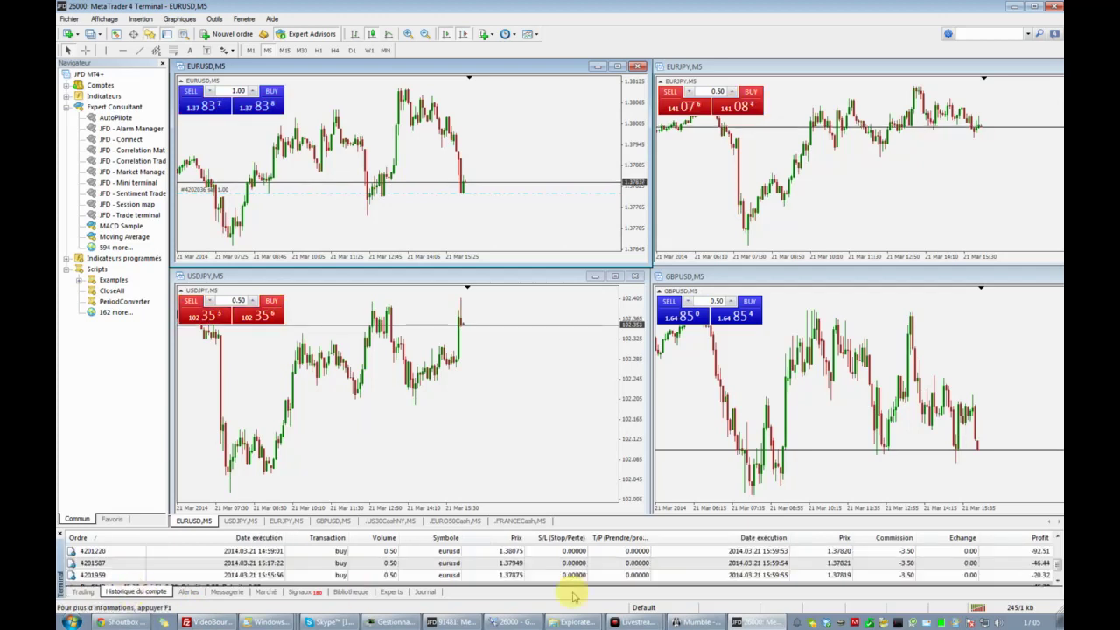
{"action": "left_click", "coordinate": [1058, 580]}
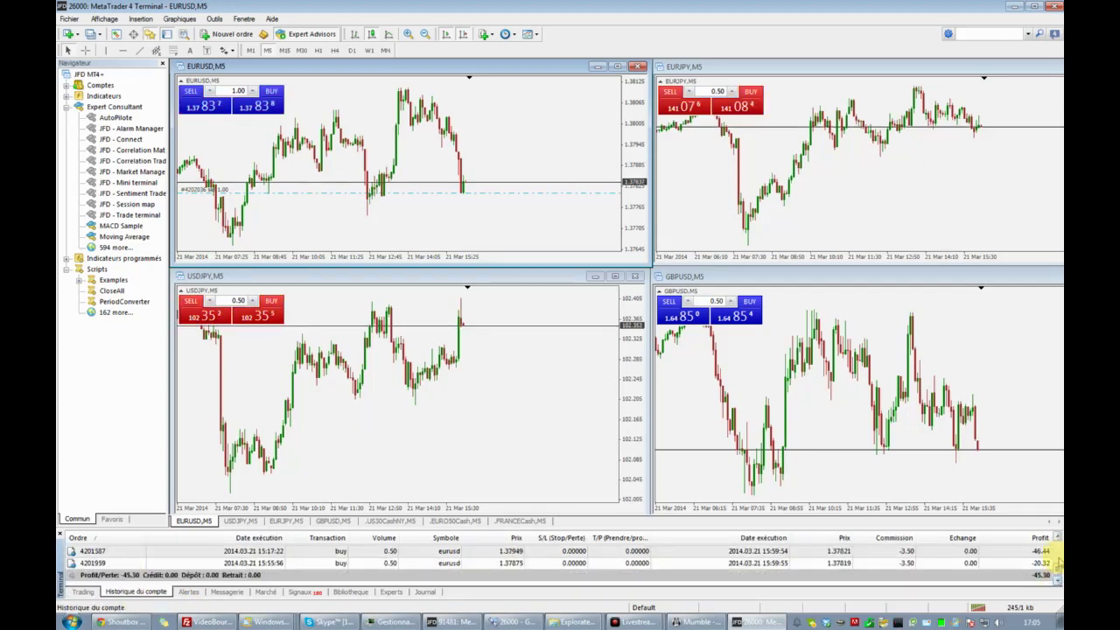
{"action": "left_click", "coordinate": [1058, 558]}
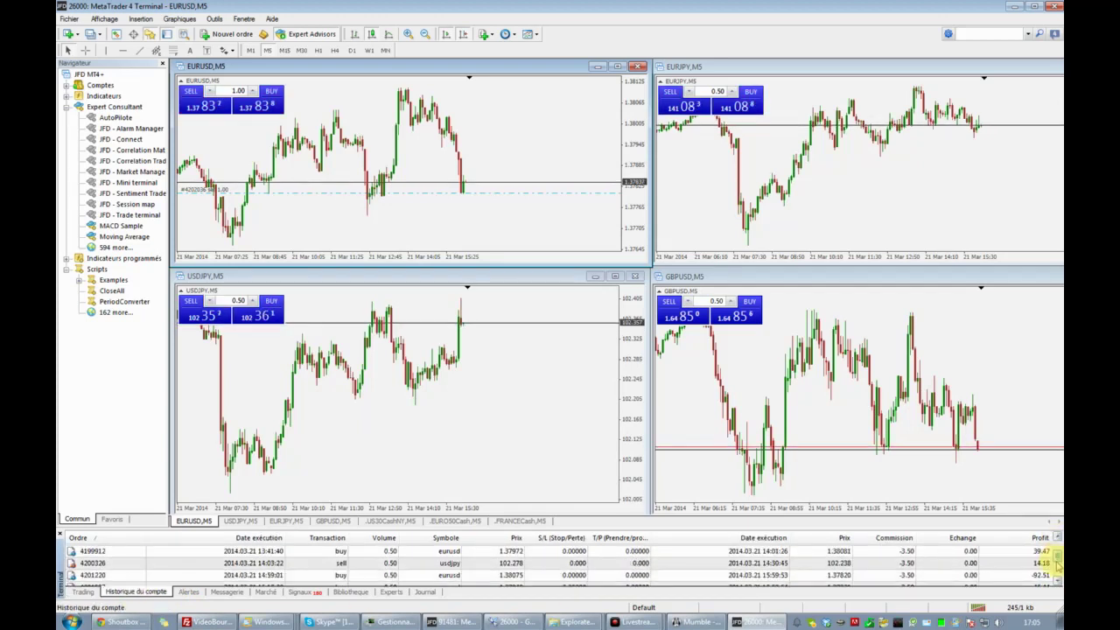
{"action": "left_click", "coordinate": [1058, 569]}
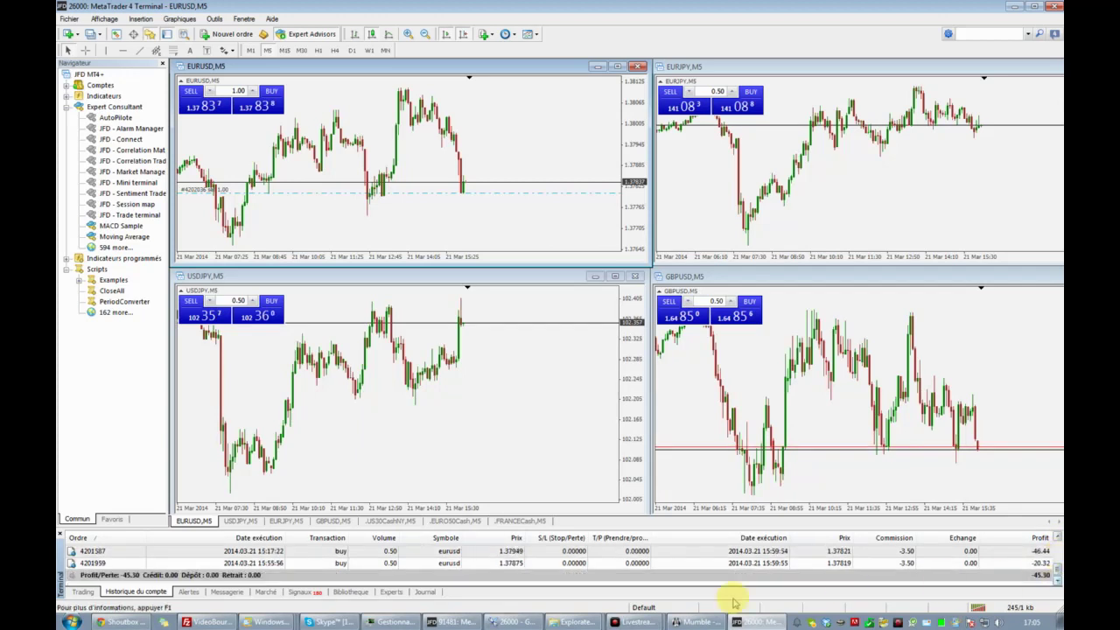
{"action": "left_click", "coordinate": [84, 592]}
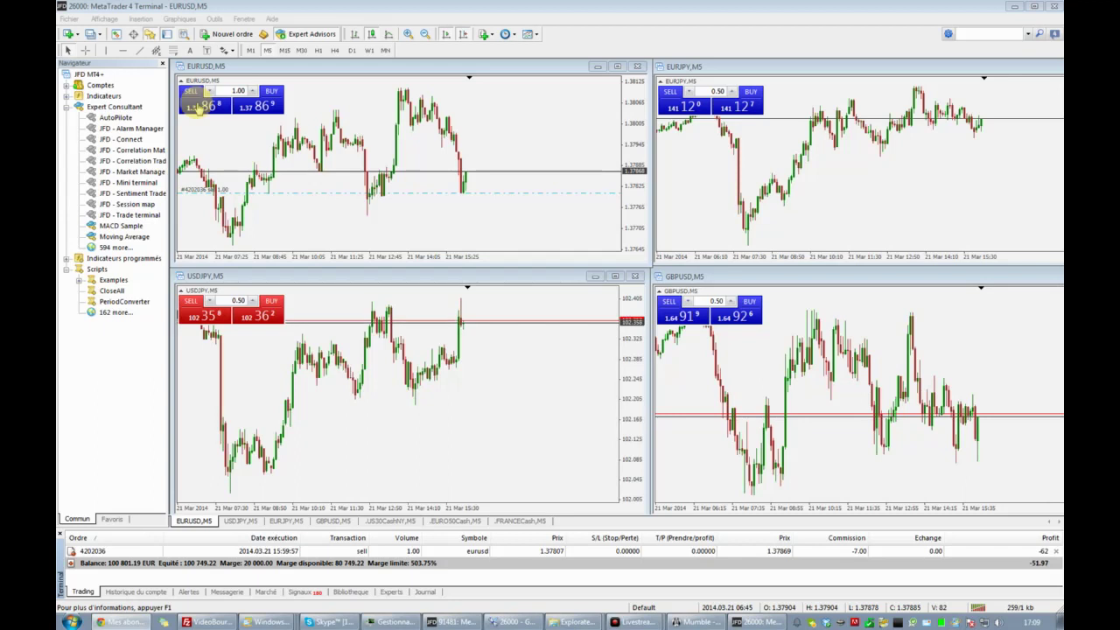
Sell another 1.00 lot of EURUSD from the M5 chart and minimize the MetaTrader window
{"action": "left_click", "coordinate": [200, 105]}
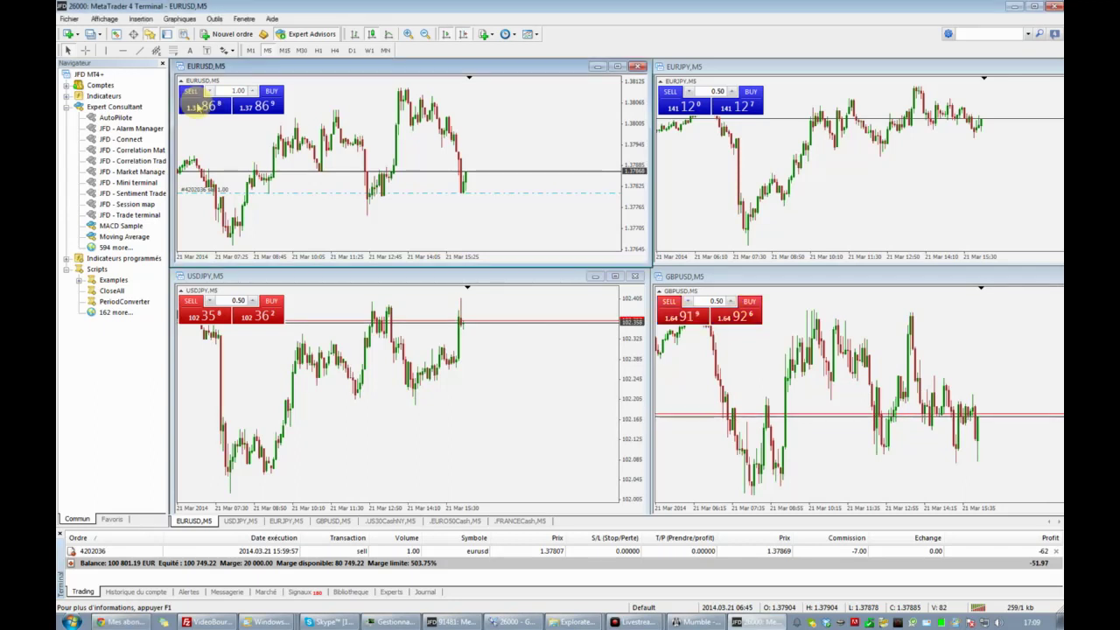
{"action": "left_click", "coordinate": [1034, 8]}
{"action": "left_click", "coordinate": [1034, 17]}
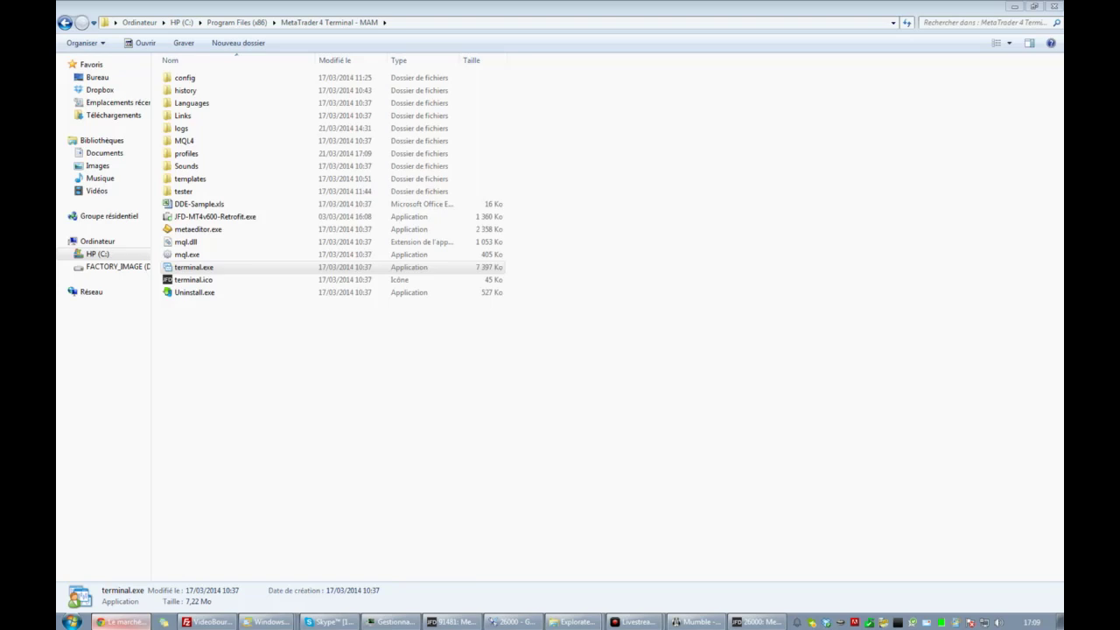
Switch to the YouTube video "Le marché de l'Or est manipulé : la preuve" in Chrome, play it full screen from 0:20 and check its quality options
{"action": "key", "text": "alt+Tab"}
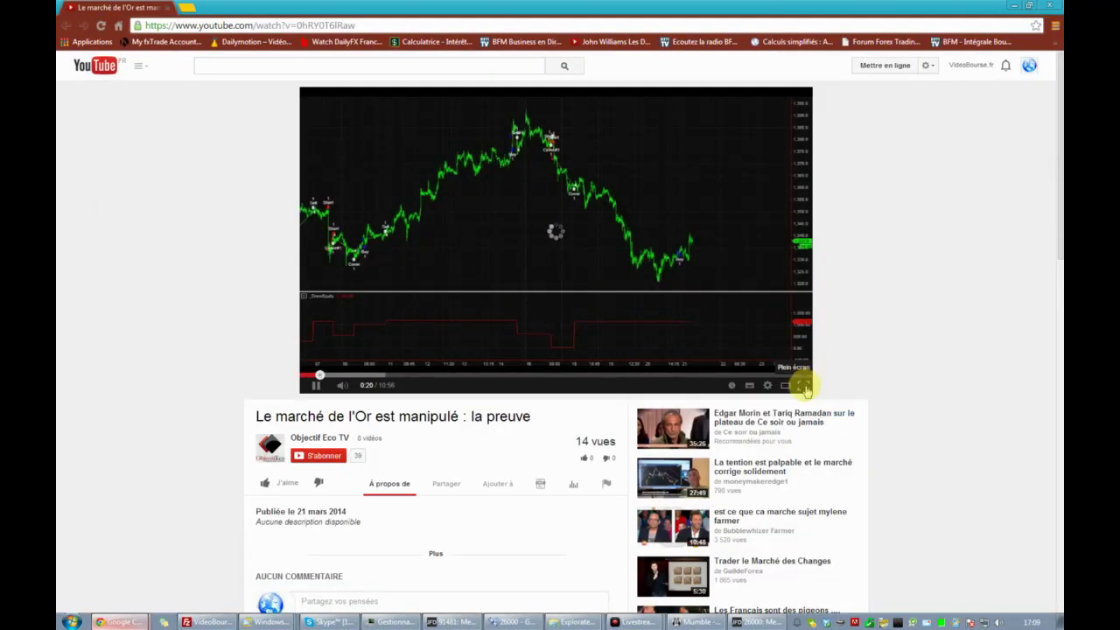
{"action": "left_click", "coordinate": [805, 387]}
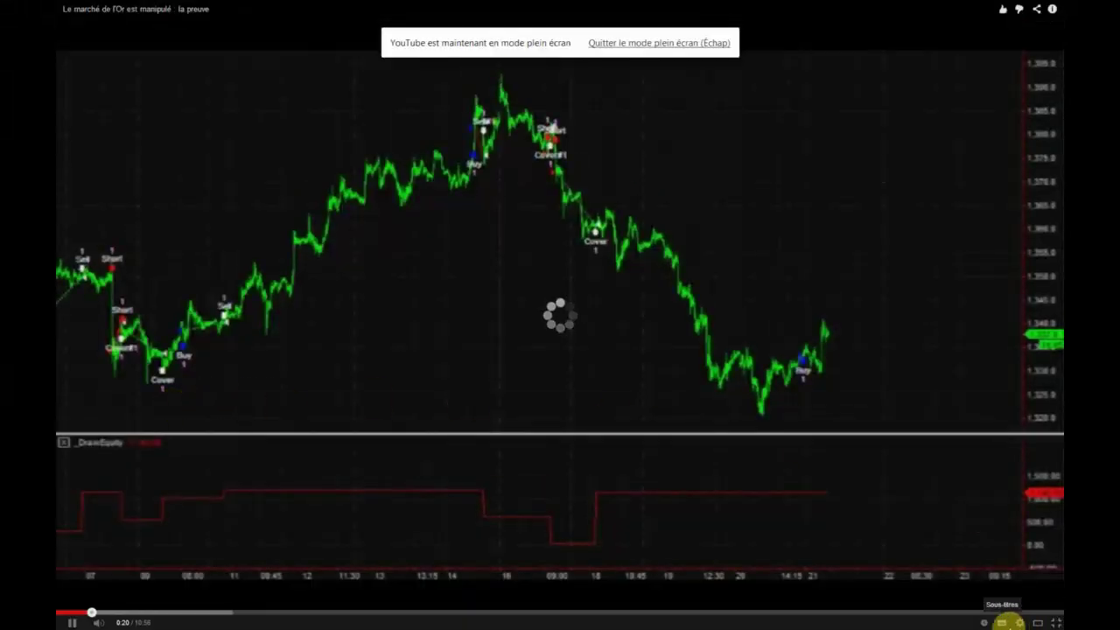
{"action": "left_click", "coordinate": [1020, 622]}
{"action": "left_click", "coordinate": [1017, 594]}
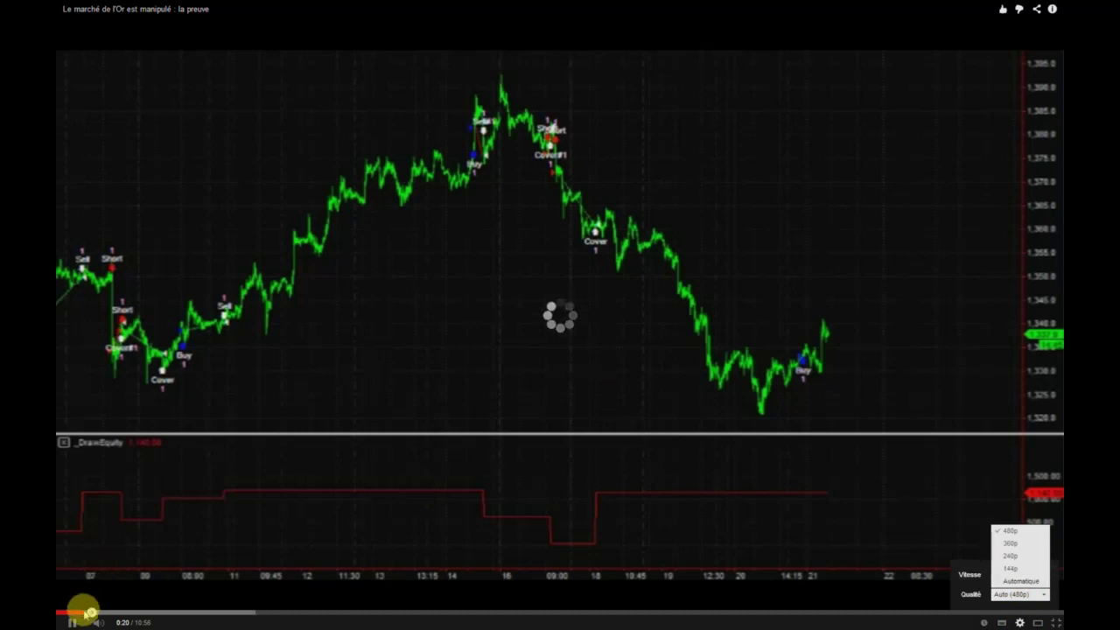
{"action": "left_click", "coordinate": [91, 612]}
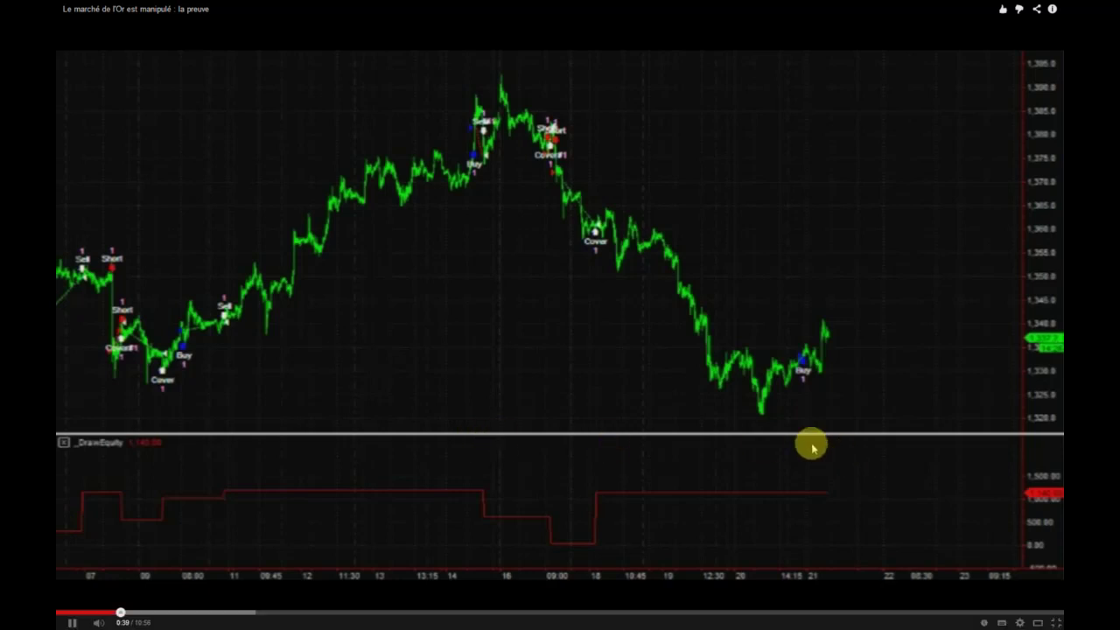
{"action": "key", "text": "space"}
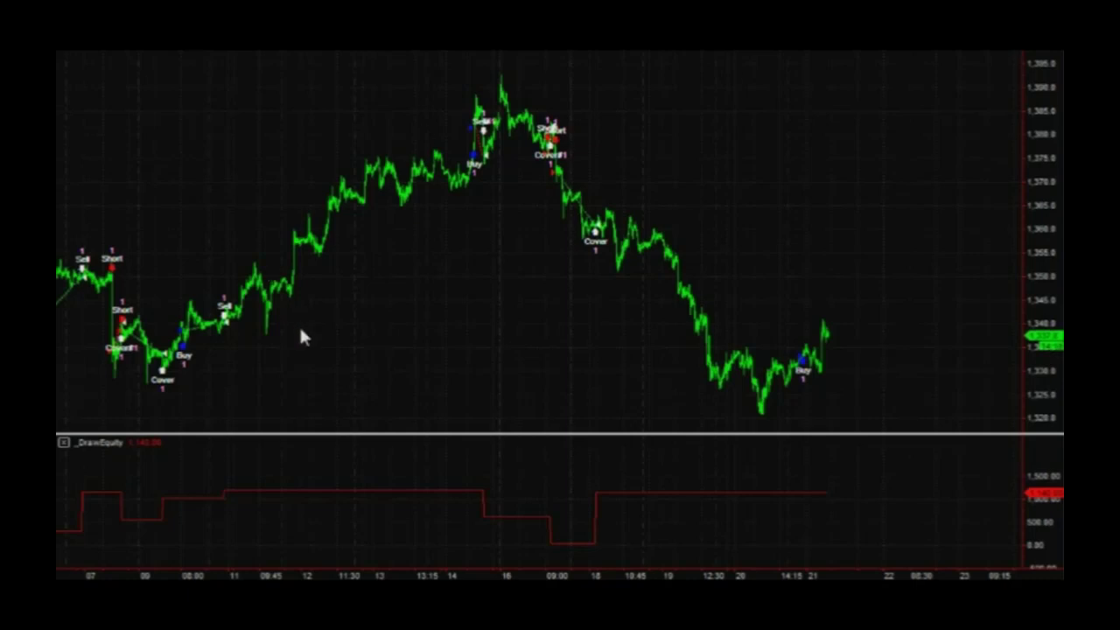
{"action": "left_click_drag", "start_coordinate": [310, 362], "coordinate": [391, 263]}
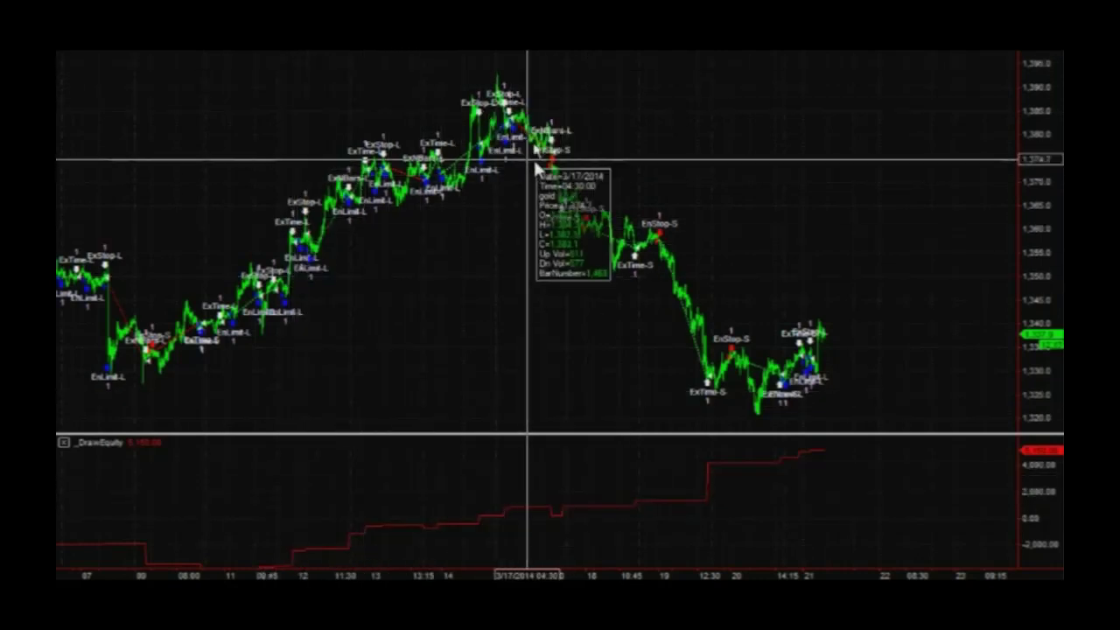
{"action": "key", "text": "ctrl+r"}
{"action": "key", "text": "ctrl+r"}
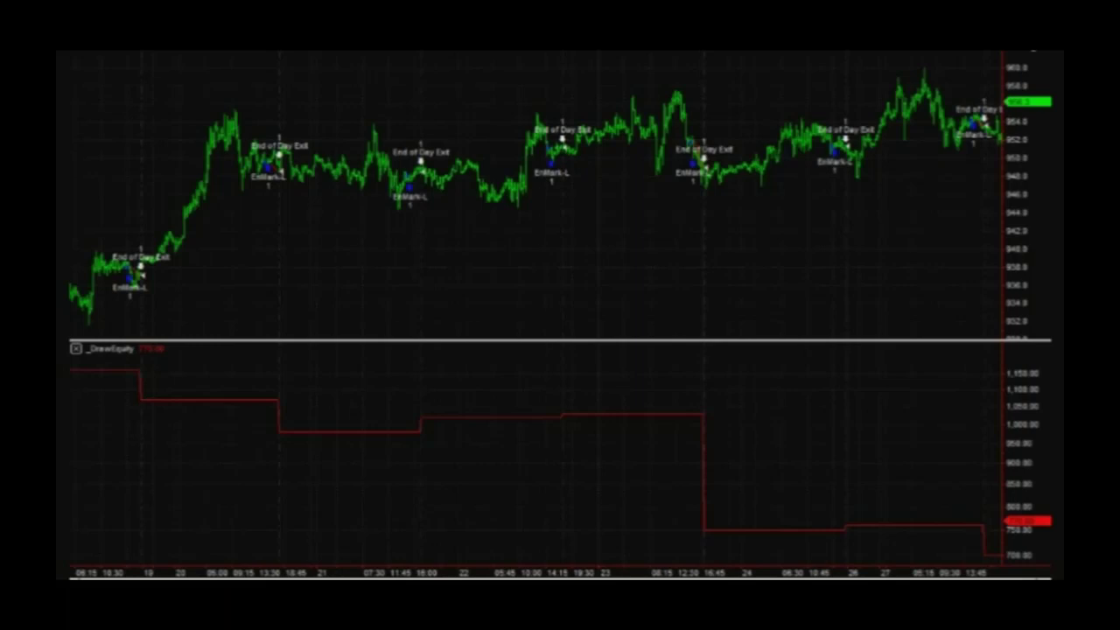
{"action": "mouse_move", "coordinate": [268, 204]}
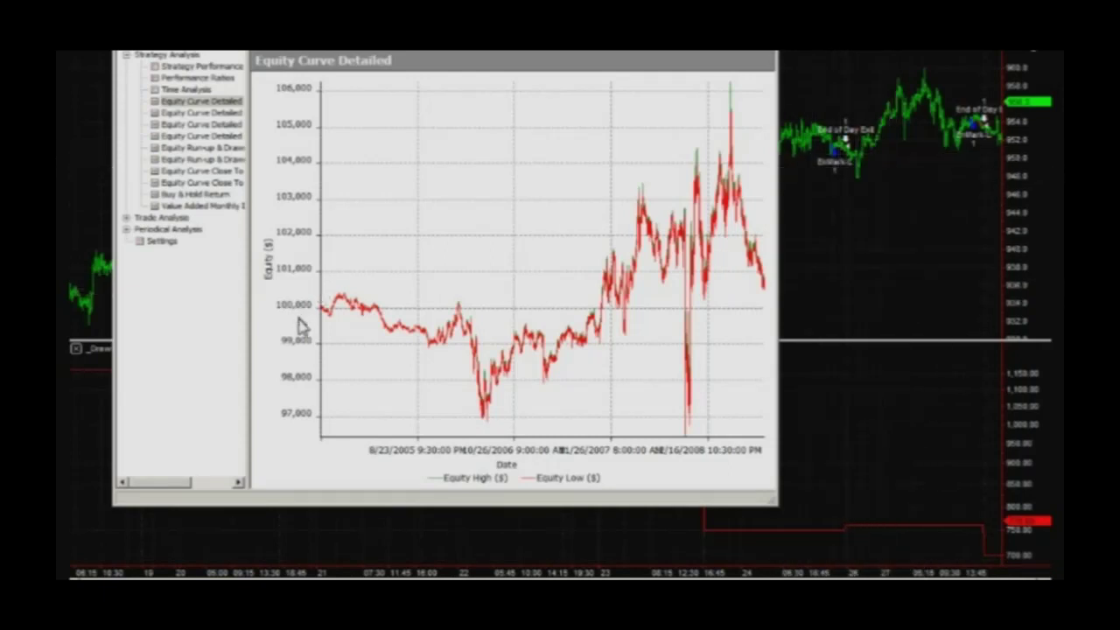
{"action": "left_click", "coordinate": [196, 193]}
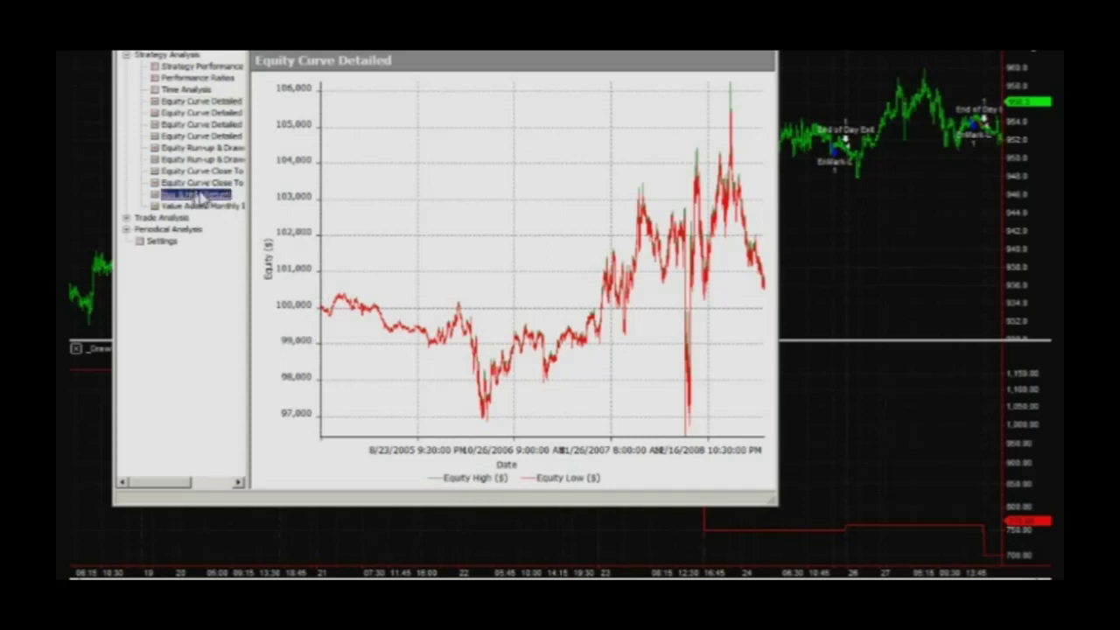
{"action": "left_click", "coordinate": [323, 378]}
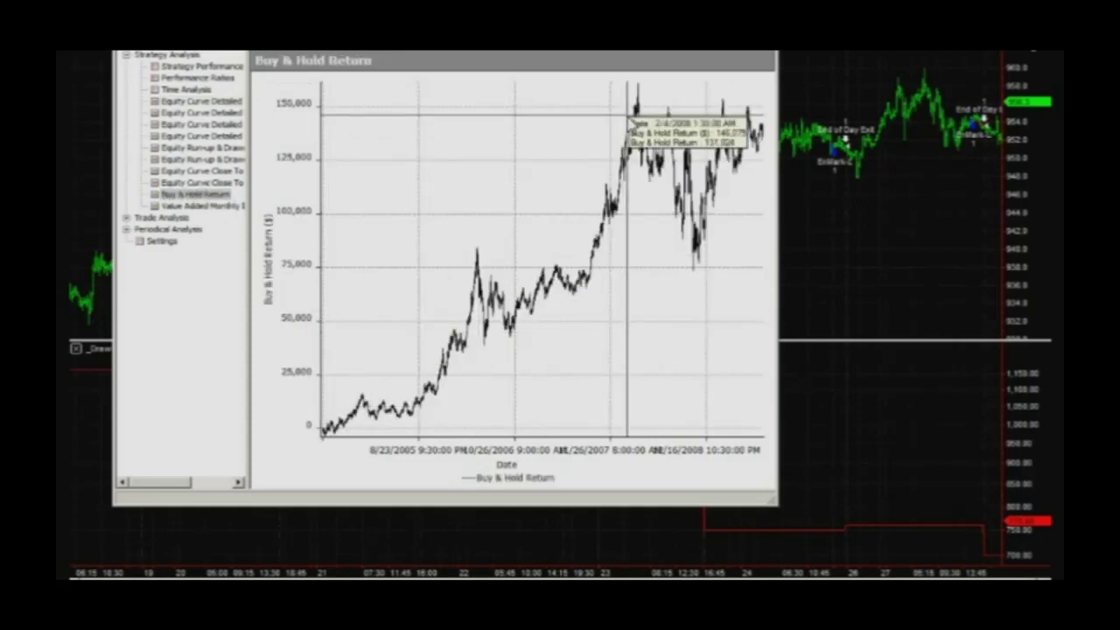
{"action": "left_click", "coordinate": [203, 101]}
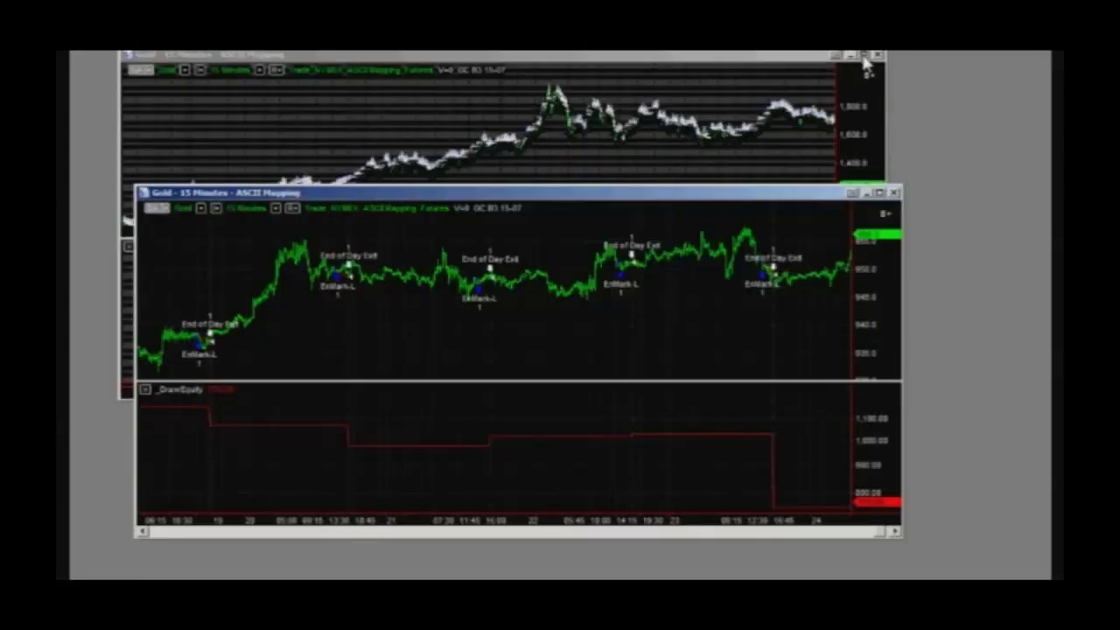
{"action": "left_click", "coordinate": [866, 61]}
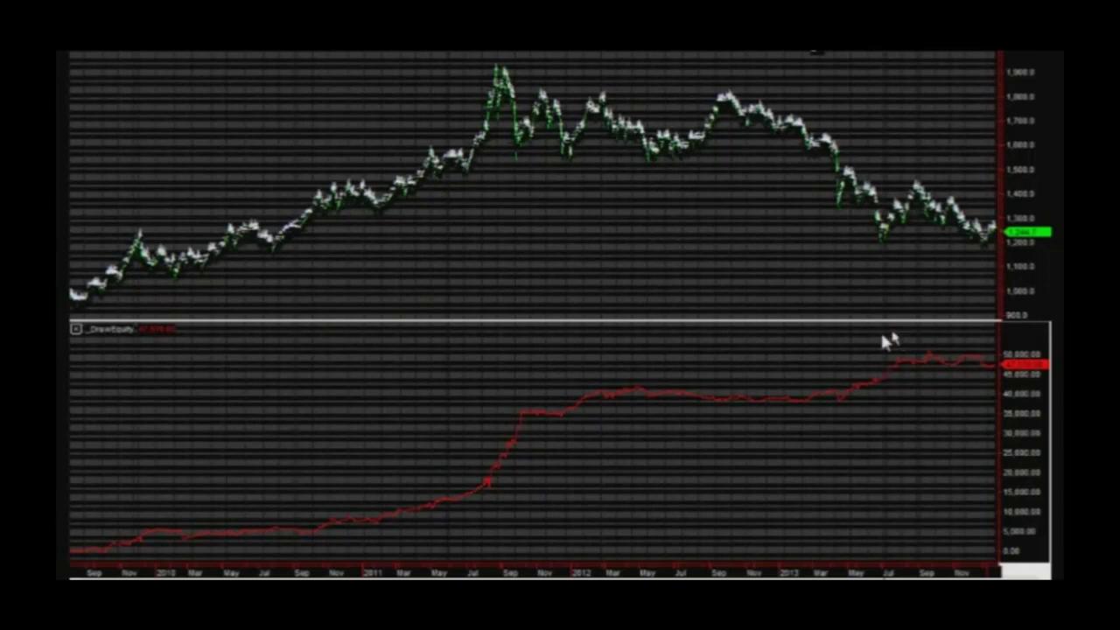
{"action": "double_click", "coordinate": [875, 331]}
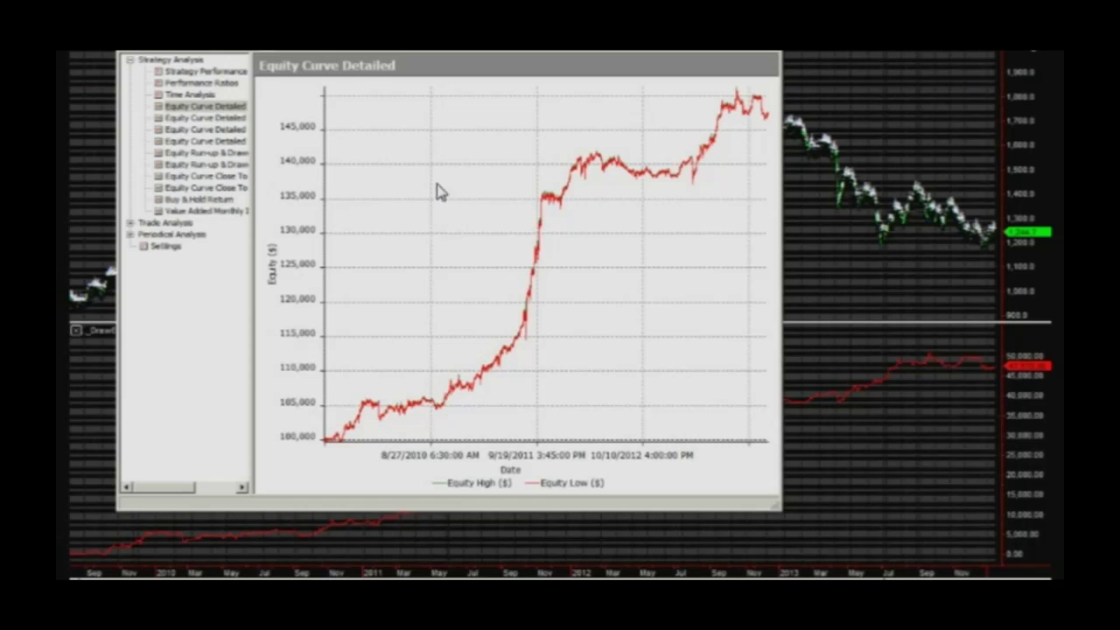
{"action": "left_click", "coordinate": [229, 198]}
{"action": "left_click", "coordinate": [770, 65]}
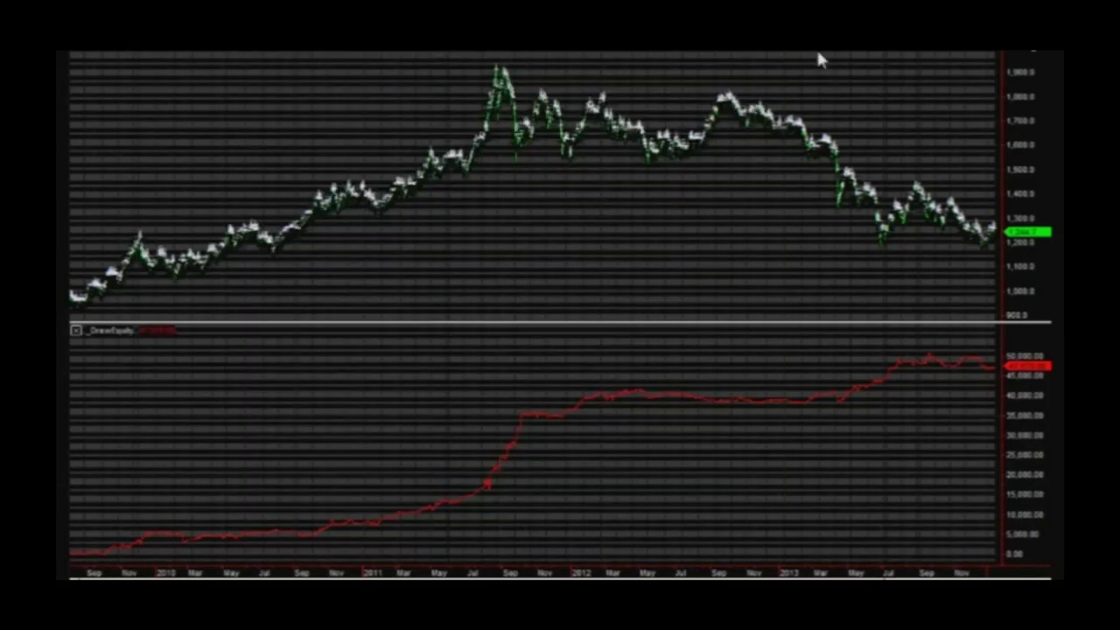
{"action": "left_click", "coordinate": [182, 271]}
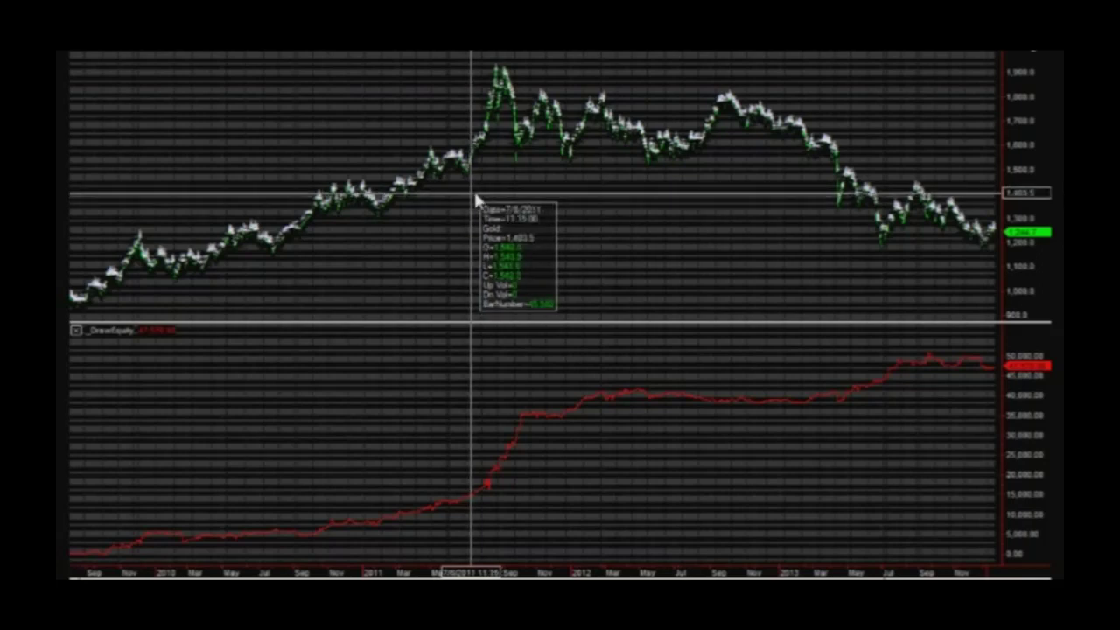
{"action": "middle_click", "coordinate": [532, 271]}
{"action": "middle_click", "coordinate": [562, 422]}
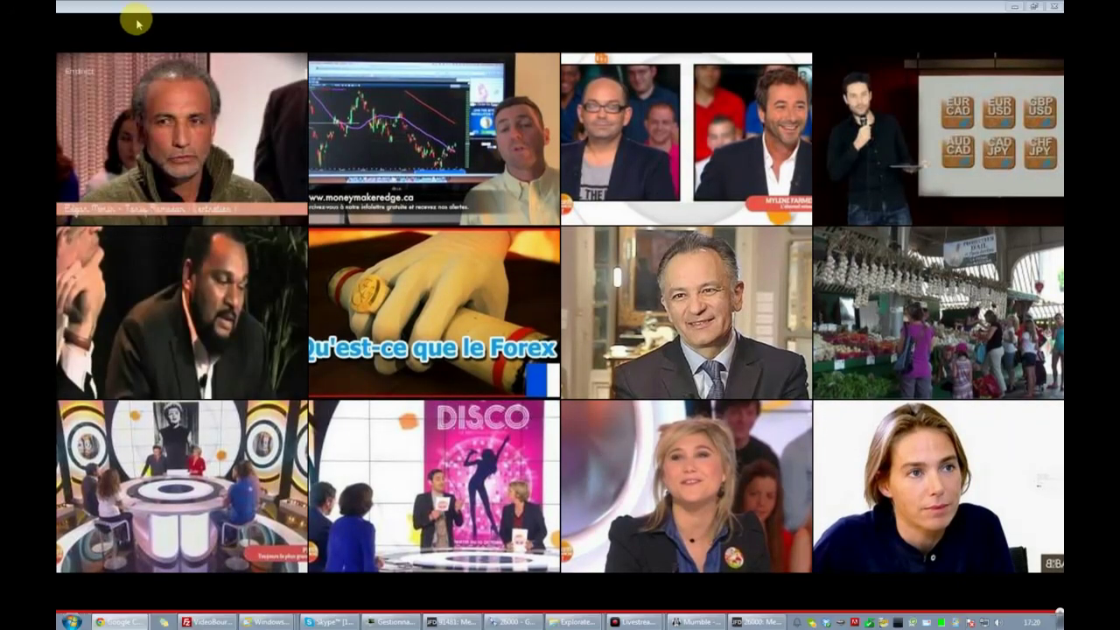
Leave the full-screen video, close its YouTube page and close the MetaTrader 4 Terminal - MAM folder window
{"action": "key", "text": "Escape"}
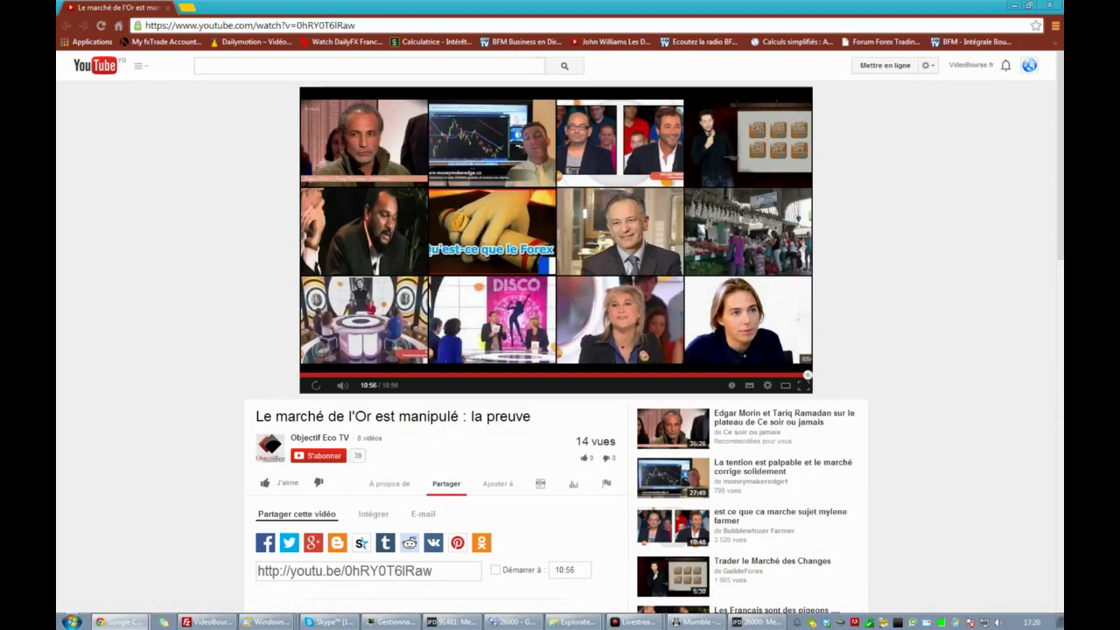
{"action": "left_click", "coordinate": [169, 7]}
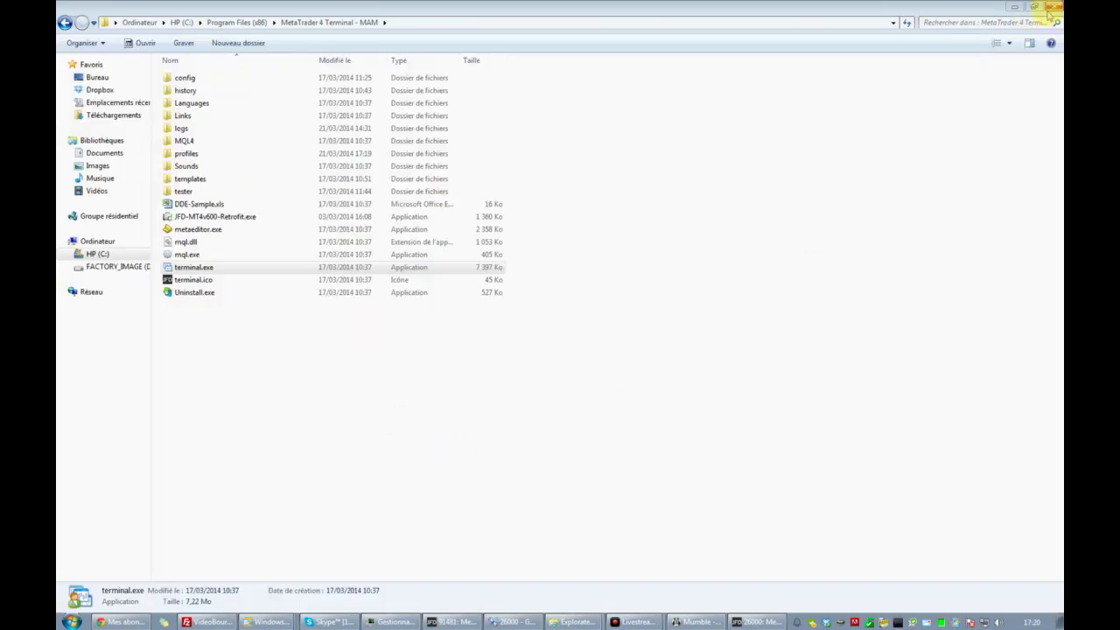
{"action": "left_click", "coordinate": [1051, 8]}
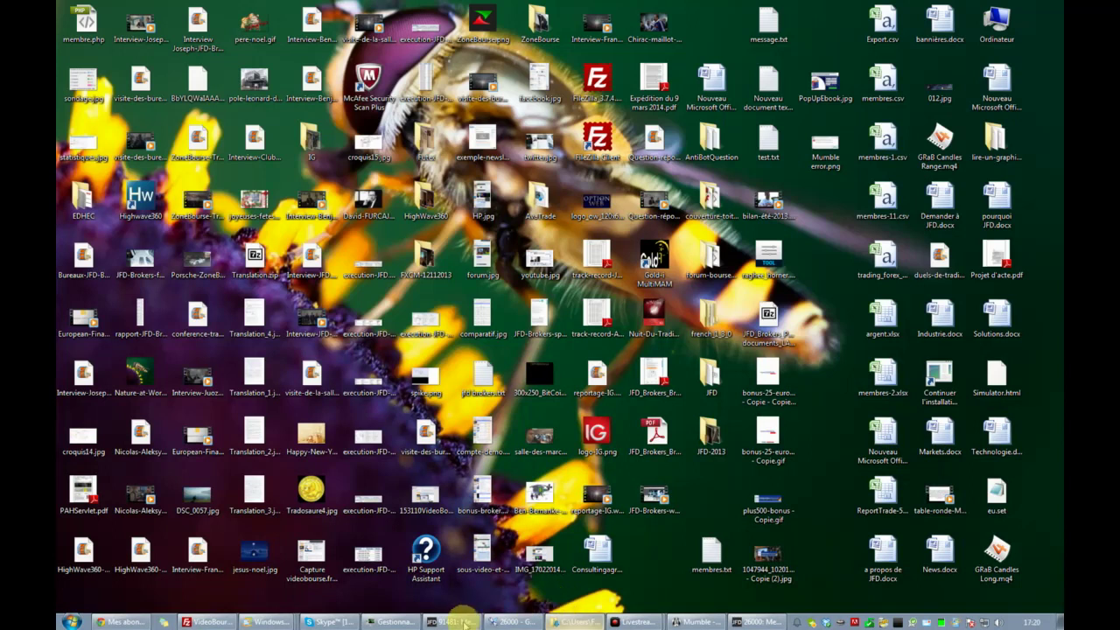
Switch to the follower account's MetaTrader terminal, show its EURUSD M5 chart and review the copied open trades
{"action": "left_click", "coordinate": [461, 620]}
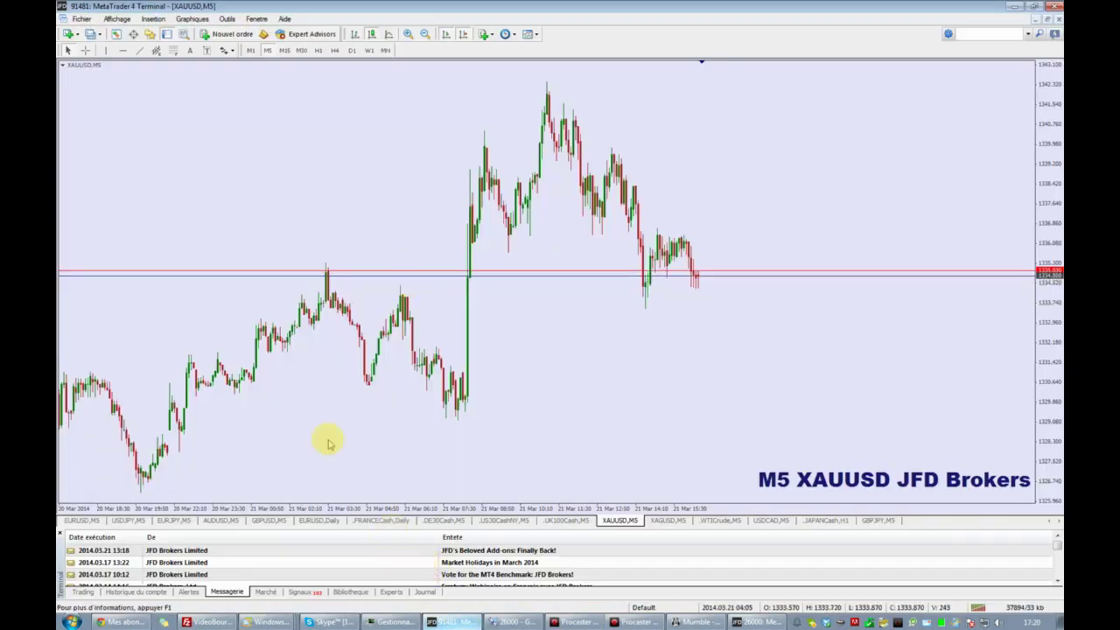
{"action": "left_click", "coordinate": [83, 519]}
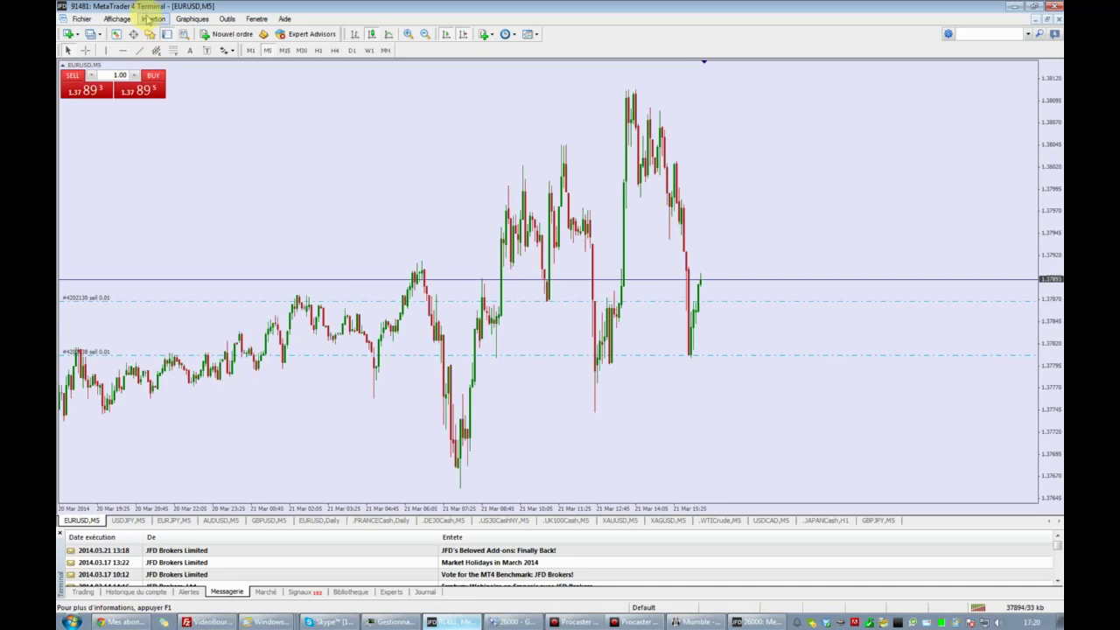
{"action": "left_click", "coordinate": [118, 35]}
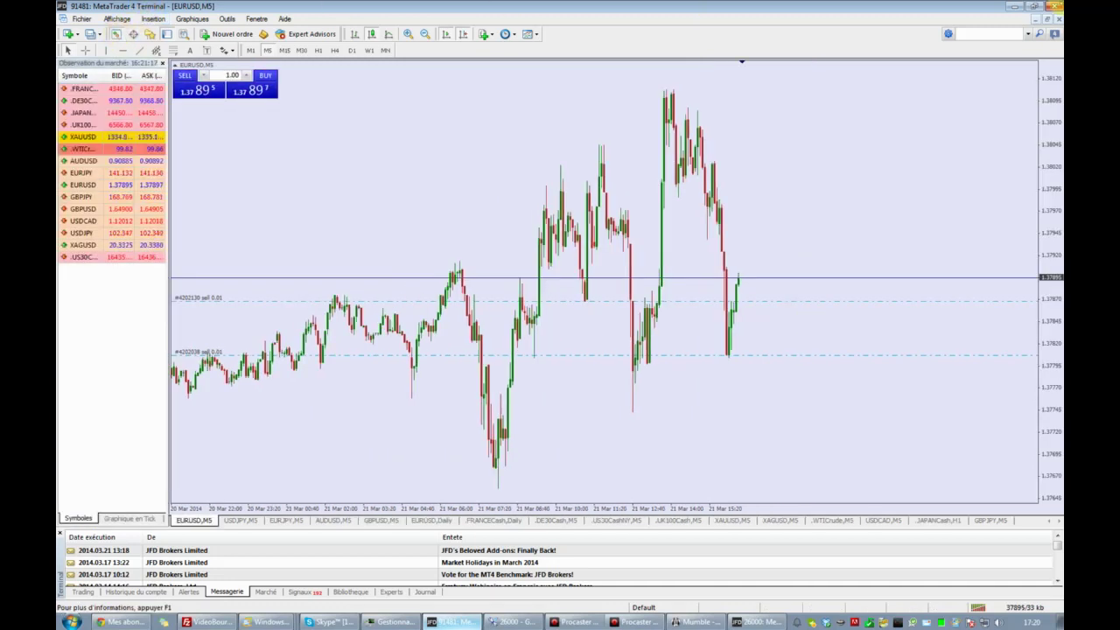
{"action": "left_click", "coordinate": [116, 35]}
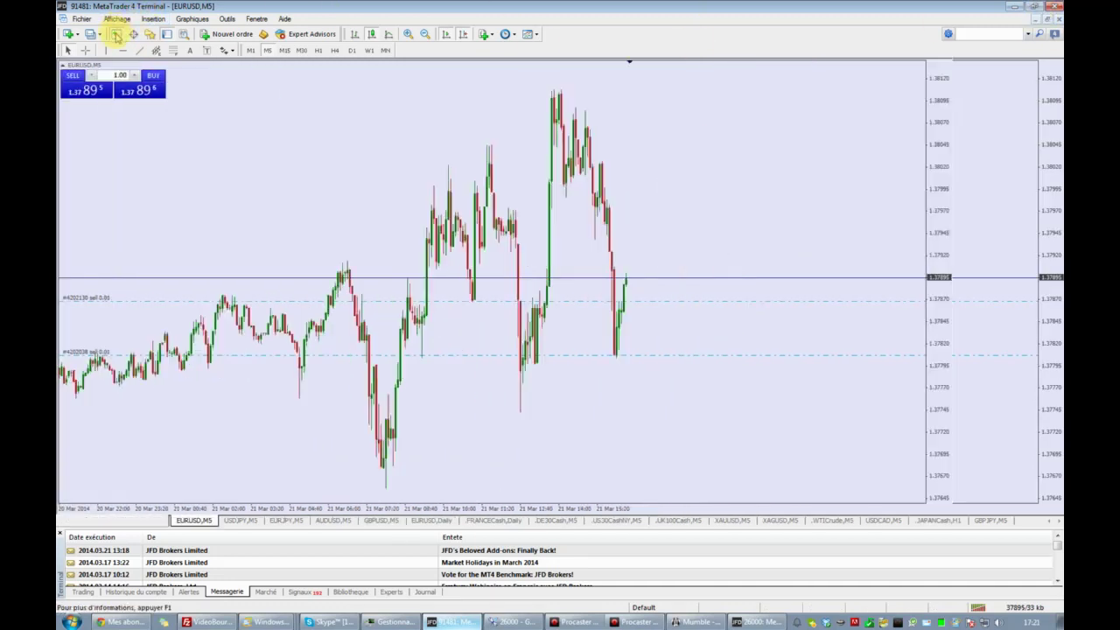
{"action": "left_click", "coordinate": [83, 591]}
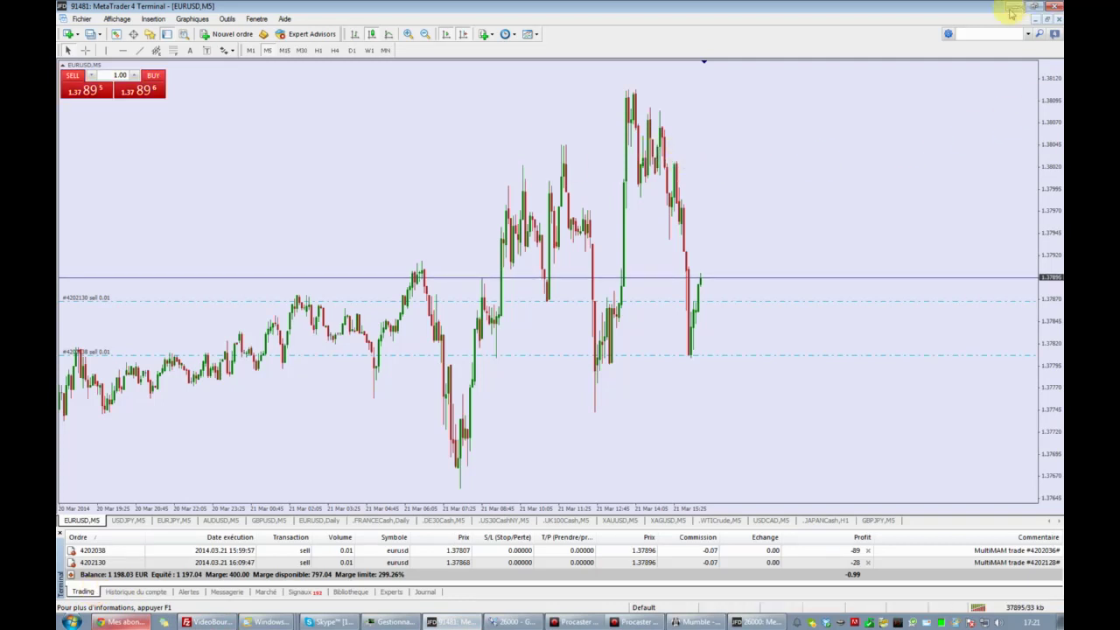
Return to the main MetaTrader terminal, sell another 1.00 lot of EURUSD and enlarge the open trades list
{"action": "key", "text": "super+d"}
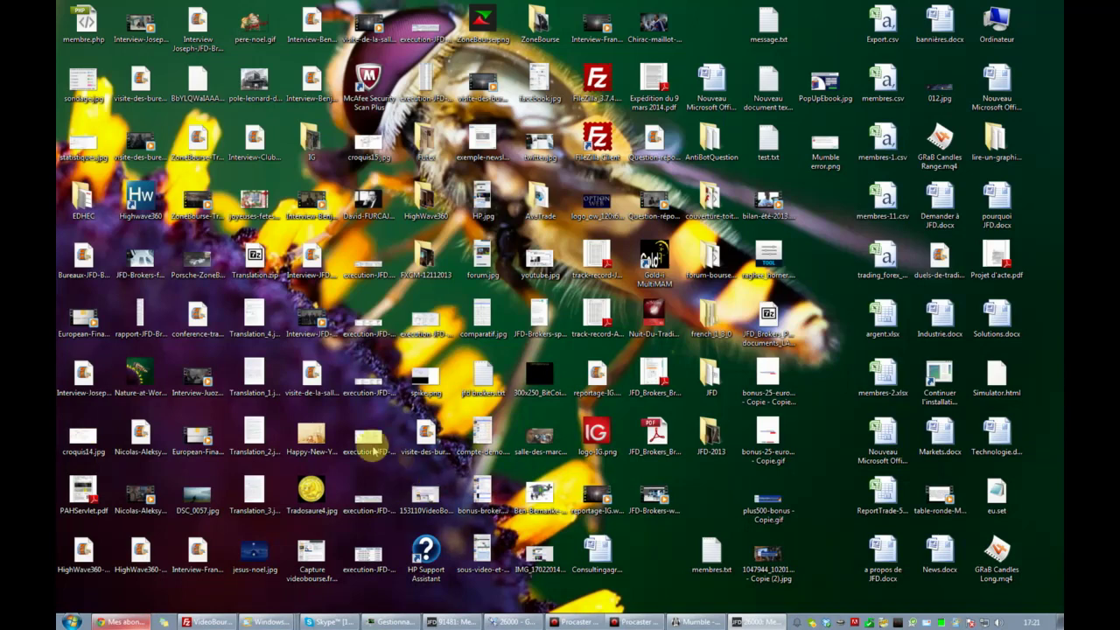
{"action": "key", "text": "super+d"}
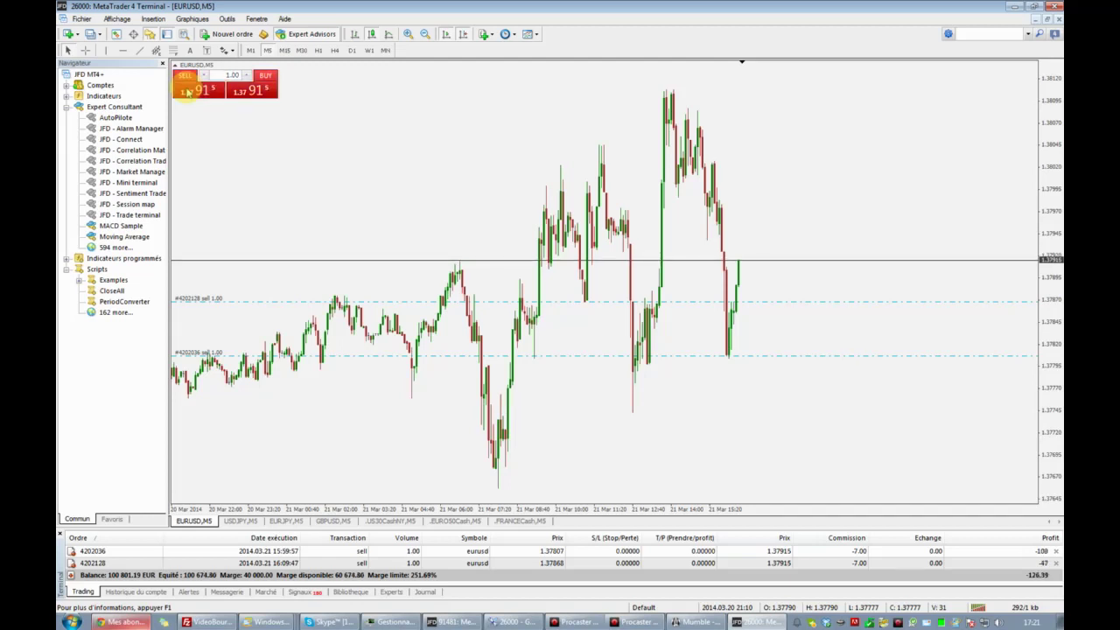
{"action": "left_click", "coordinate": [187, 93]}
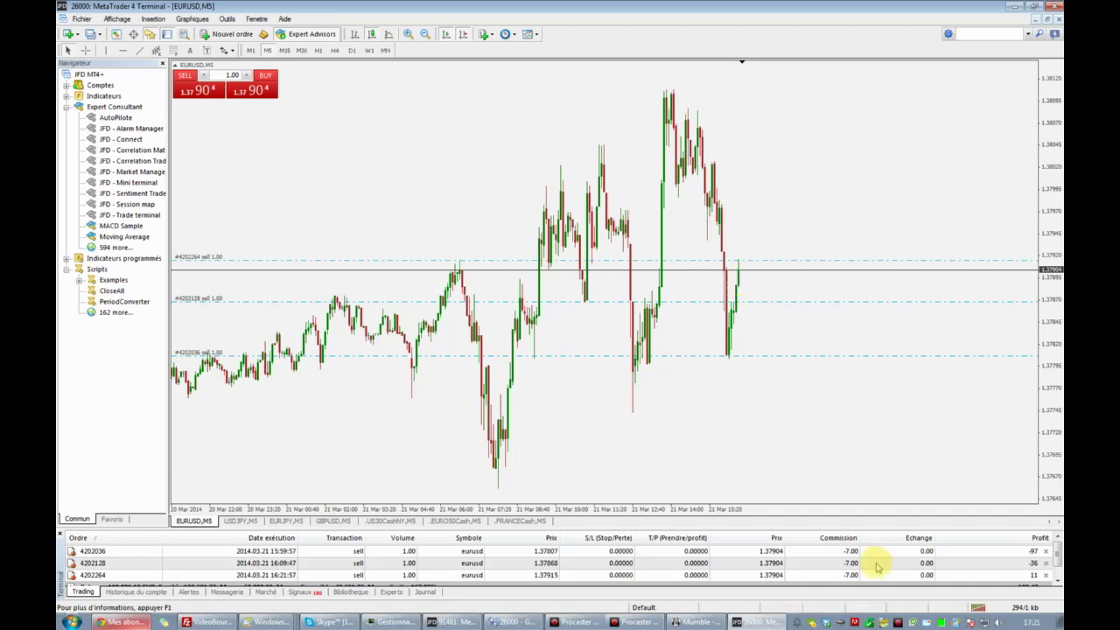
{"action": "left_click_drag", "start_coordinate": [842, 528], "coordinate": [840, 518]}
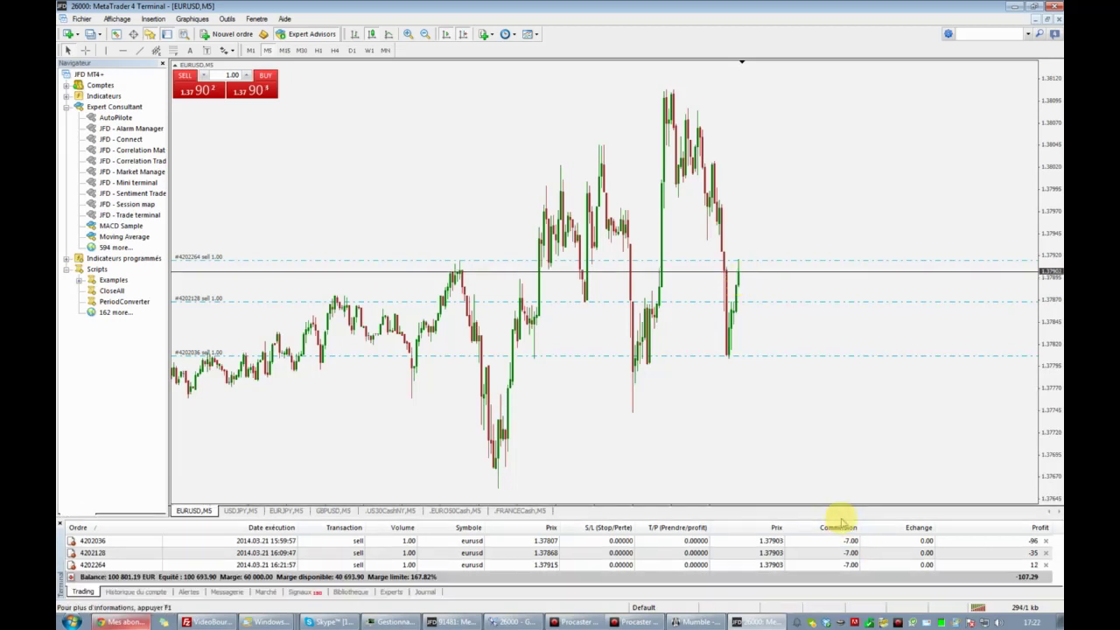
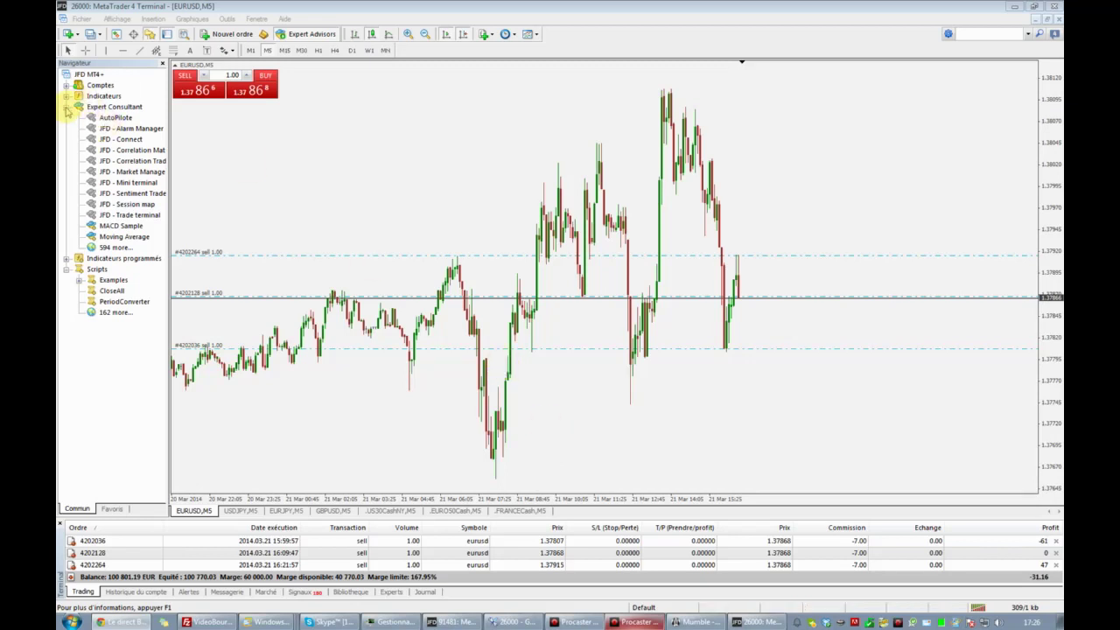
Collapse the Expert Consultant list in the Navigator
{"action": "left_click", "coordinate": [66, 106]}
{"action": "left_click", "coordinate": [107, 150]}
{"action": "left_click_drag", "start_coordinate": [99, 152], "coordinate": [422, 179]}
{"action": "left_click_drag", "start_coordinate": [675, 225], "coordinate": [223, 254]}
{"action": "key", "text": "Return"}
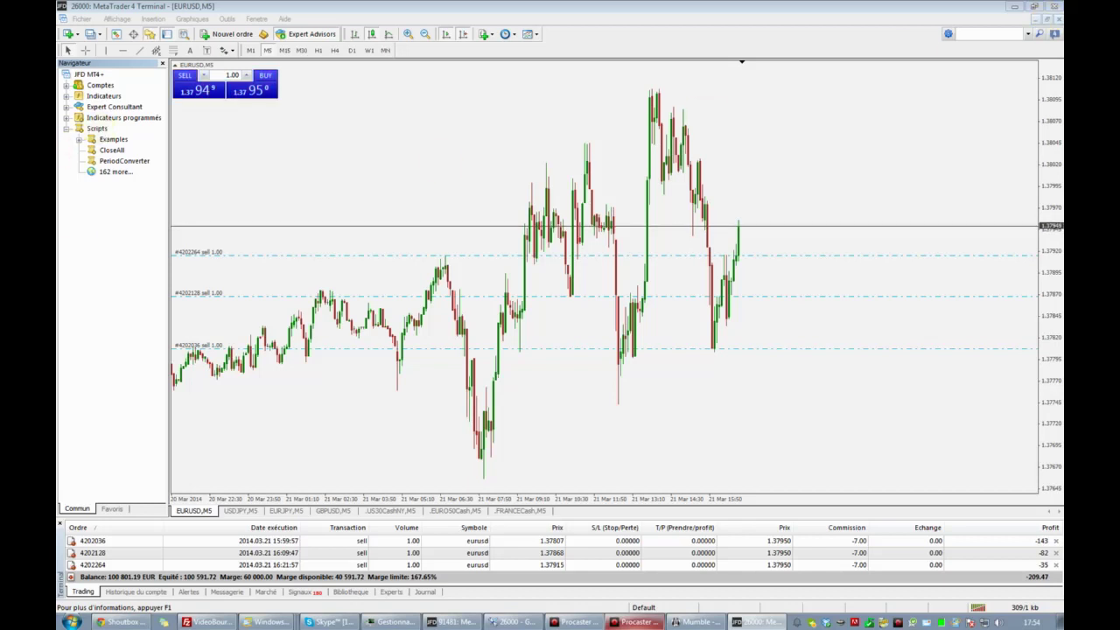
Restore the maximized chart to the multi-chart layout and sell another 1.00 lot of EURUSD, making room to list every open trade
{"action": "left_click", "coordinate": [643, 380]}
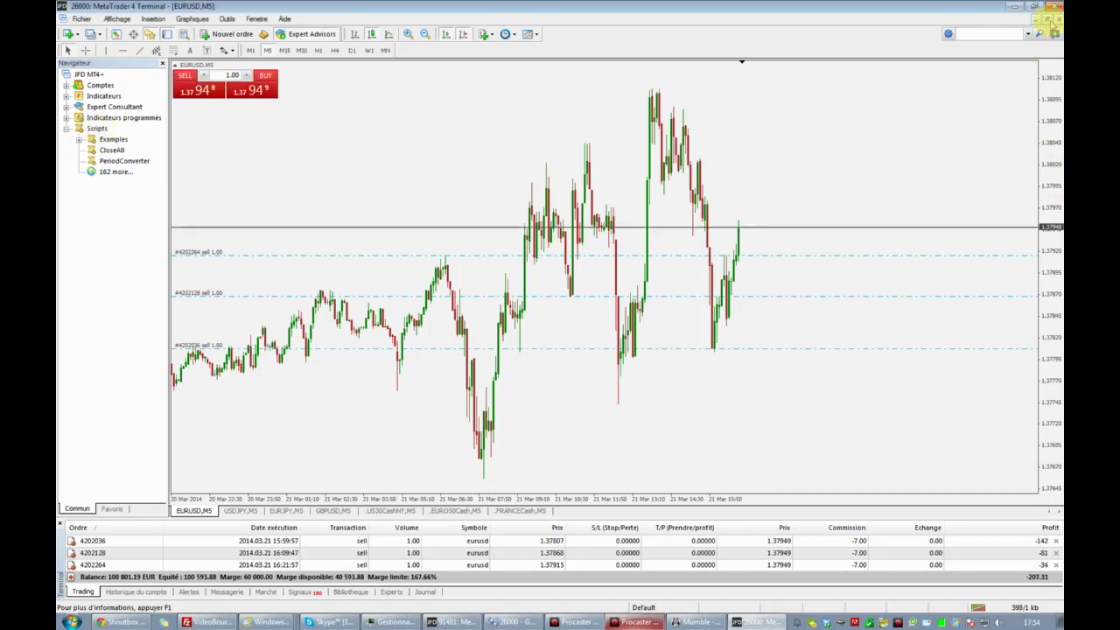
{"action": "left_click", "coordinate": [1045, 18]}
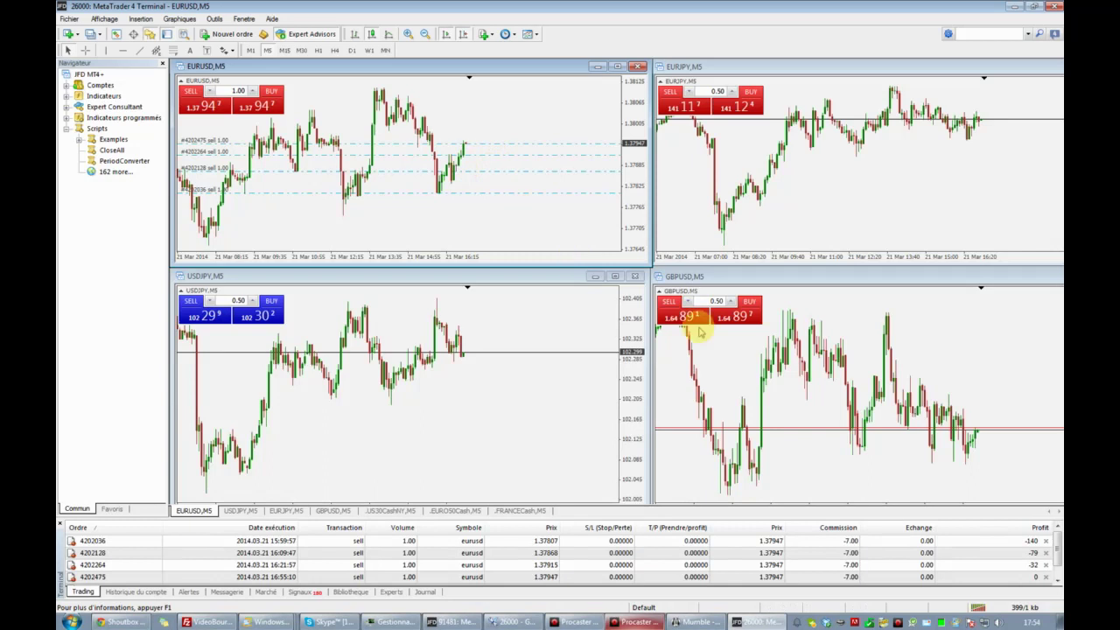
{"action": "left_click_drag", "start_coordinate": [801, 516], "coordinate": [802, 506]}
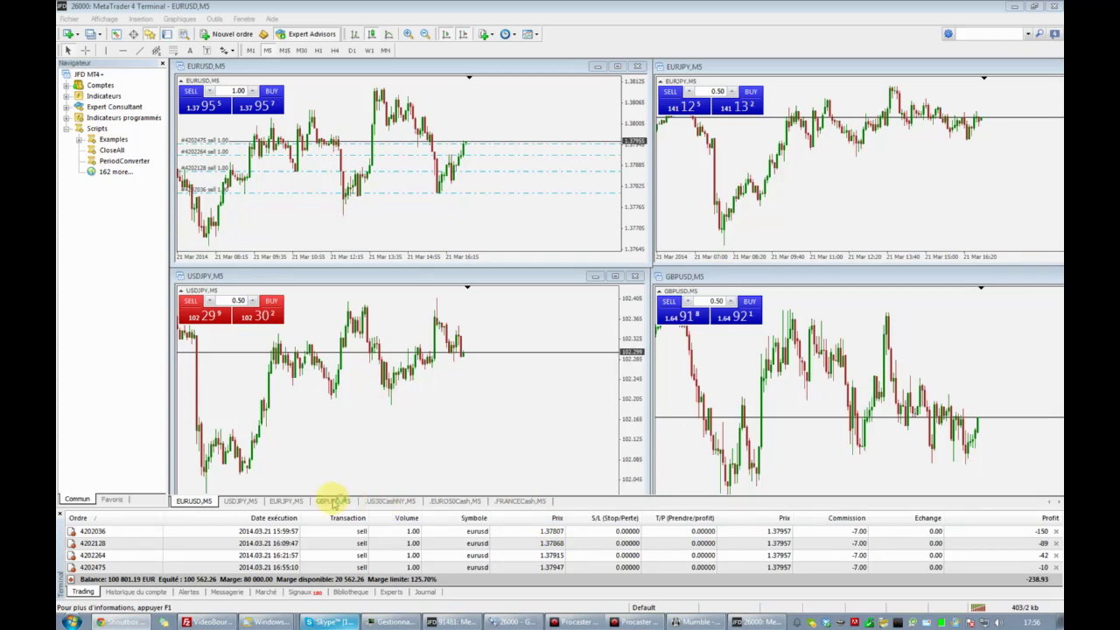
Bring up the .EURO50Cash and .US30CashNY M5 charts and minimize both to get back to the four currency charts
{"action": "left_click", "coordinate": [480, 502]}
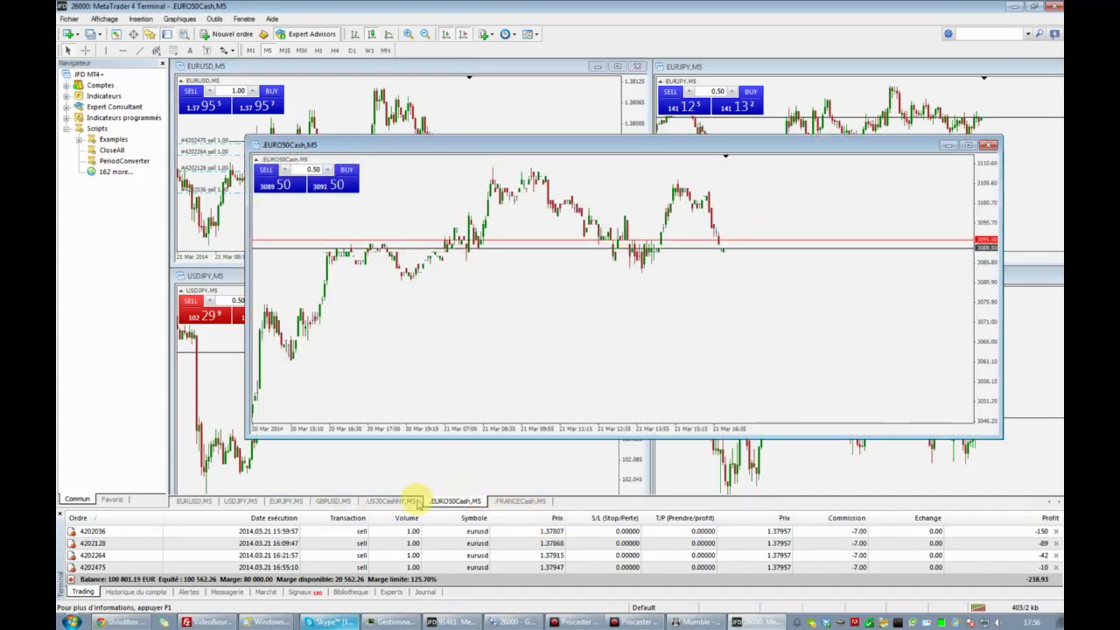
{"action": "left_click", "coordinate": [402, 502]}
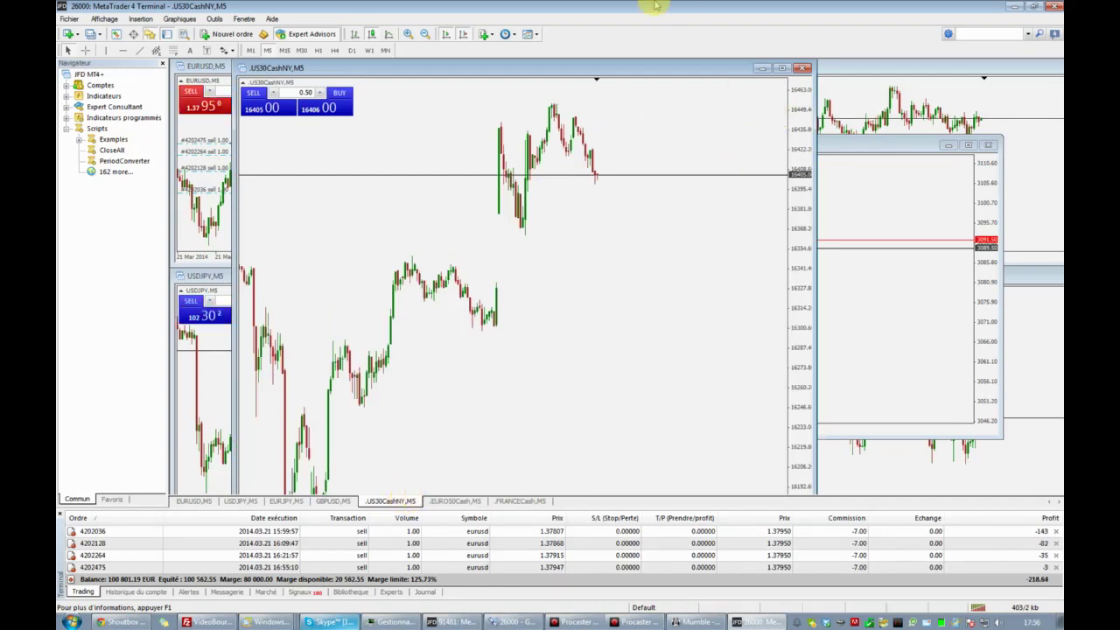
{"action": "left_click", "coordinate": [766, 69]}
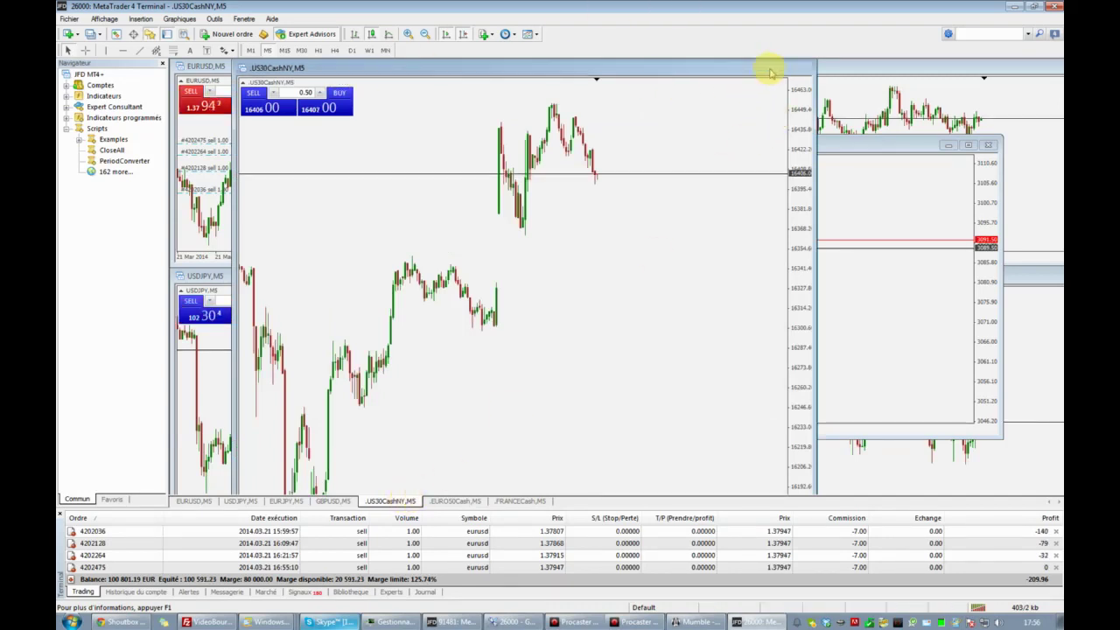
{"action": "left_click", "coordinate": [949, 145]}
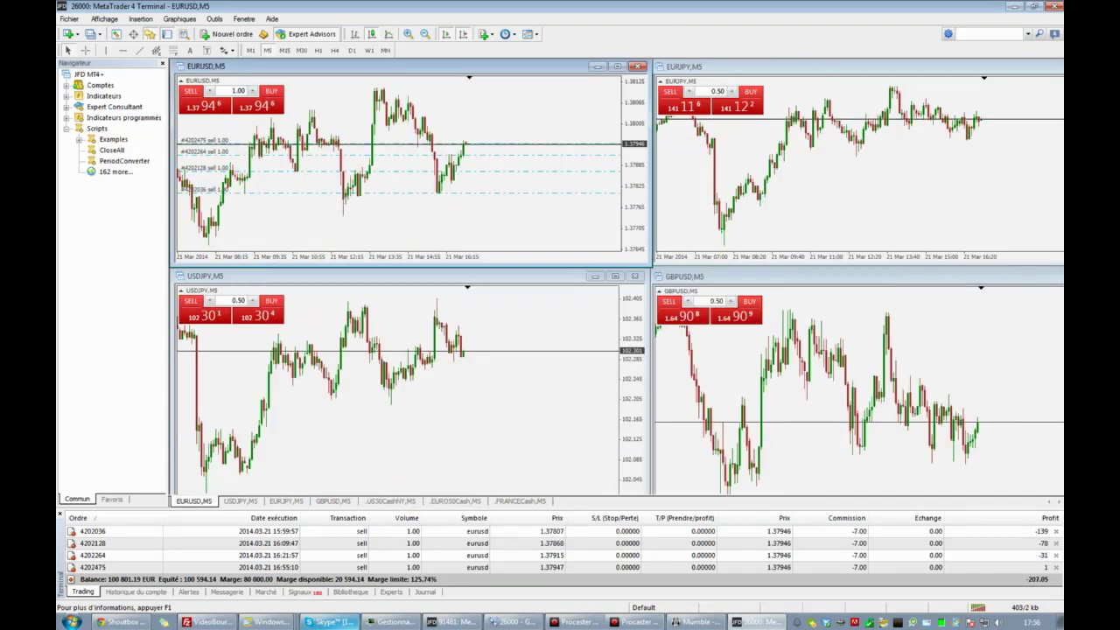
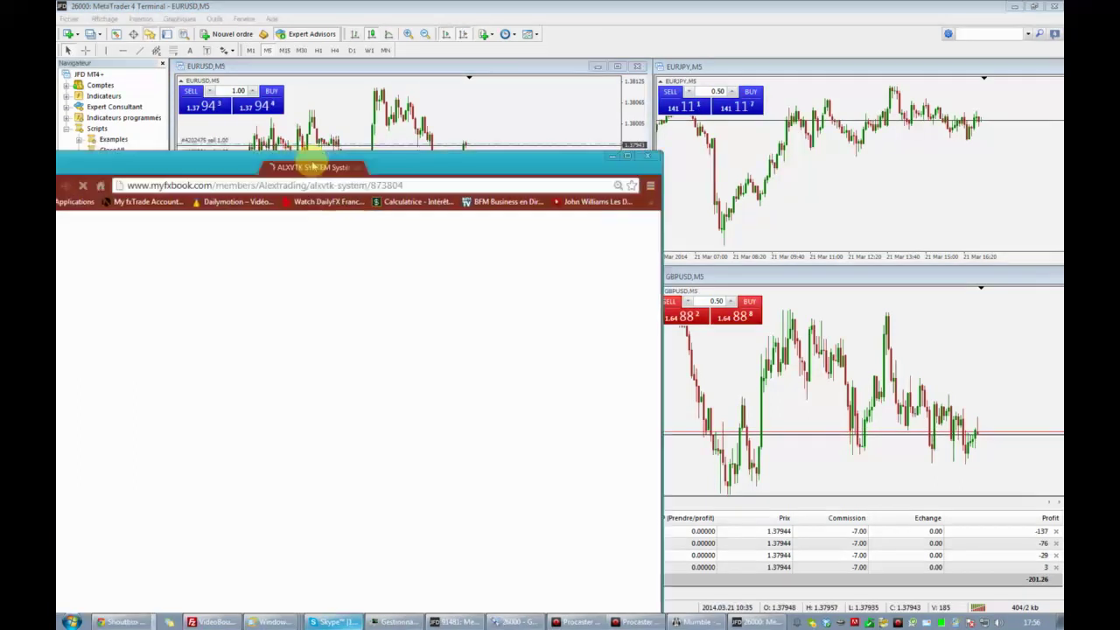
Maximize the Chrome window with the myfxbook ALXVTK SYSTEM page and add the system to the watched ones
{"action": "left_click_drag", "start_coordinate": [321, 166], "coordinate": [412, 163]}
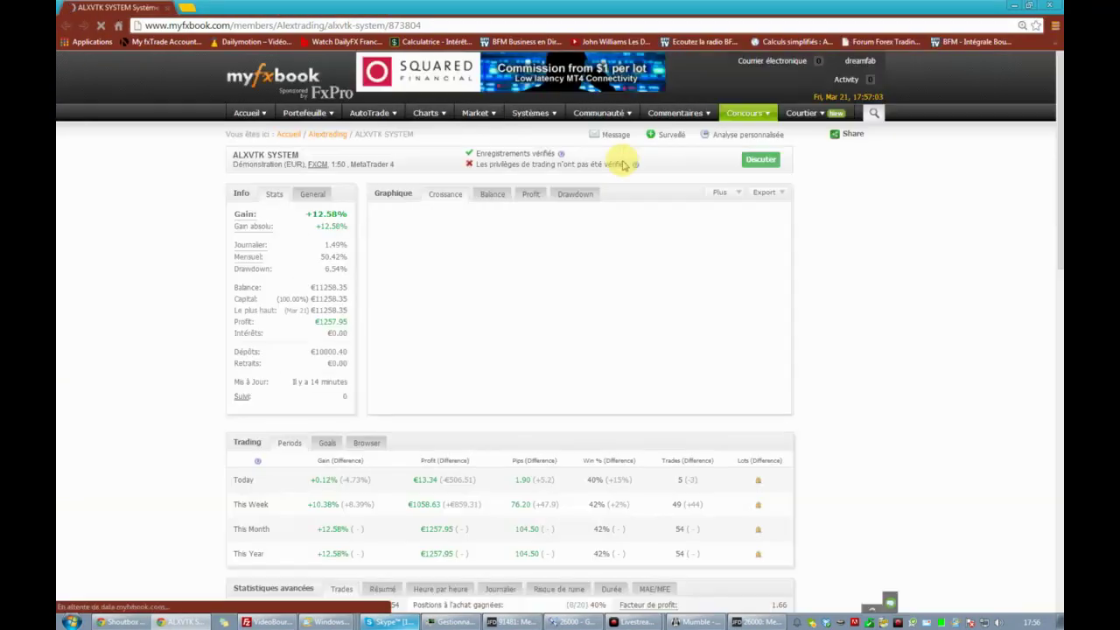
{"action": "left_click", "coordinate": [670, 135]}
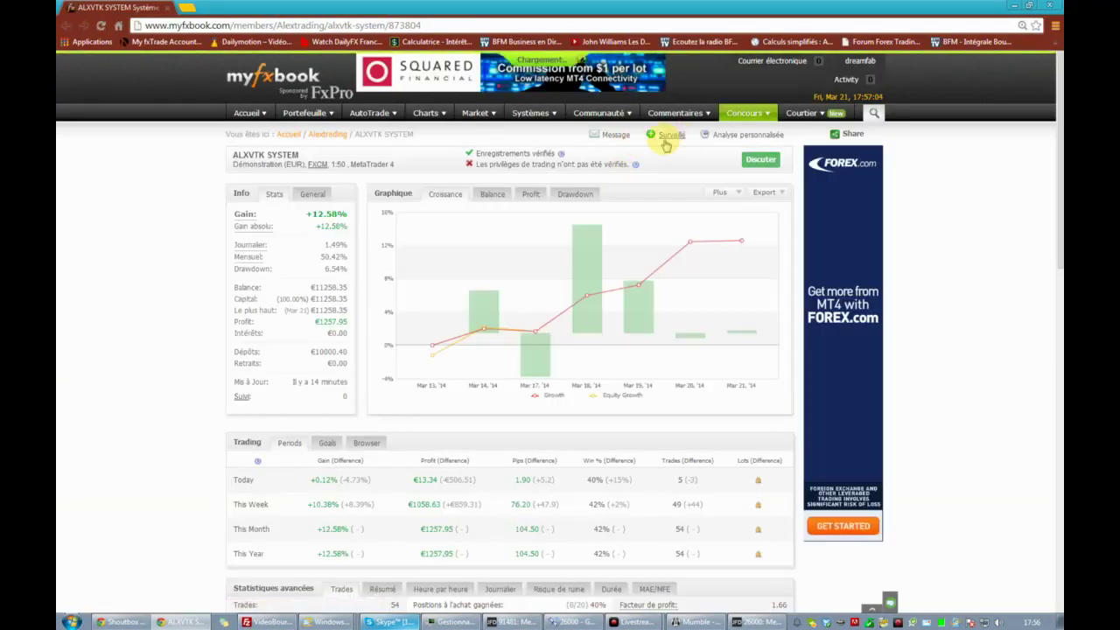
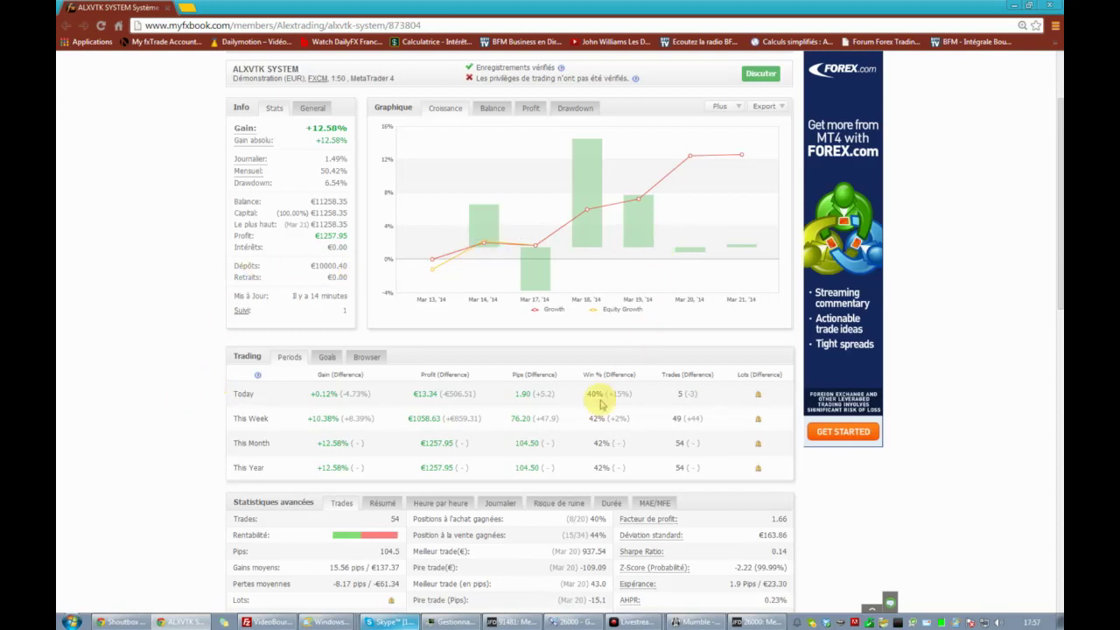
Examine the ALXVTK SYSTEM's periodic results and advanced statistics on myfxbook, including the per-currency Résumé and the Trades figures
{"action": "scroll", "coordinate": [591, 413], "scroll_direction": "down", "scroll_amount": 1}
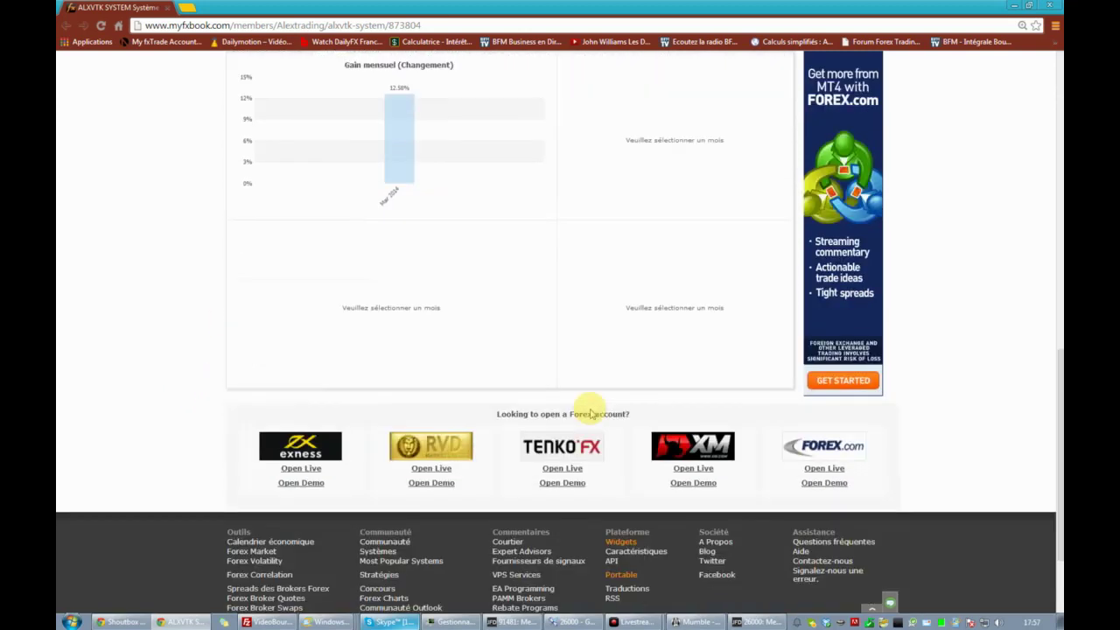
{"action": "scroll", "coordinate": [590, 413], "scroll_direction": "up", "scroll_amount": 2}
{"action": "scroll", "coordinate": [591, 413], "scroll_direction": "up", "scroll_amount": 2}
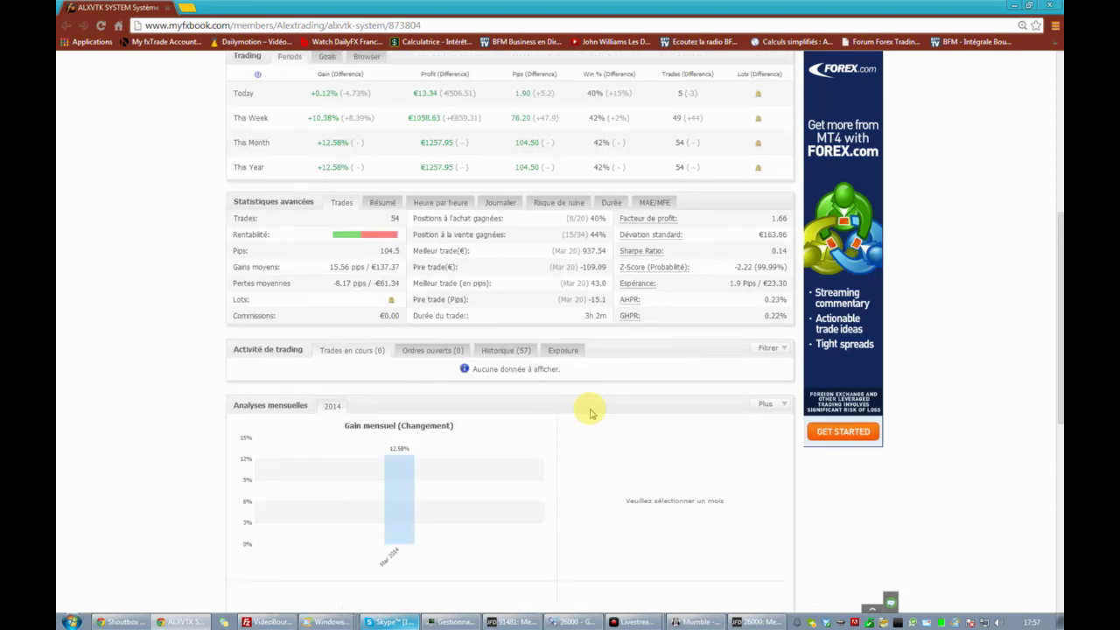
{"action": "scroll", "coordinate": [590, 412], "scroll_direction": "up", "scroll_amount": 4}
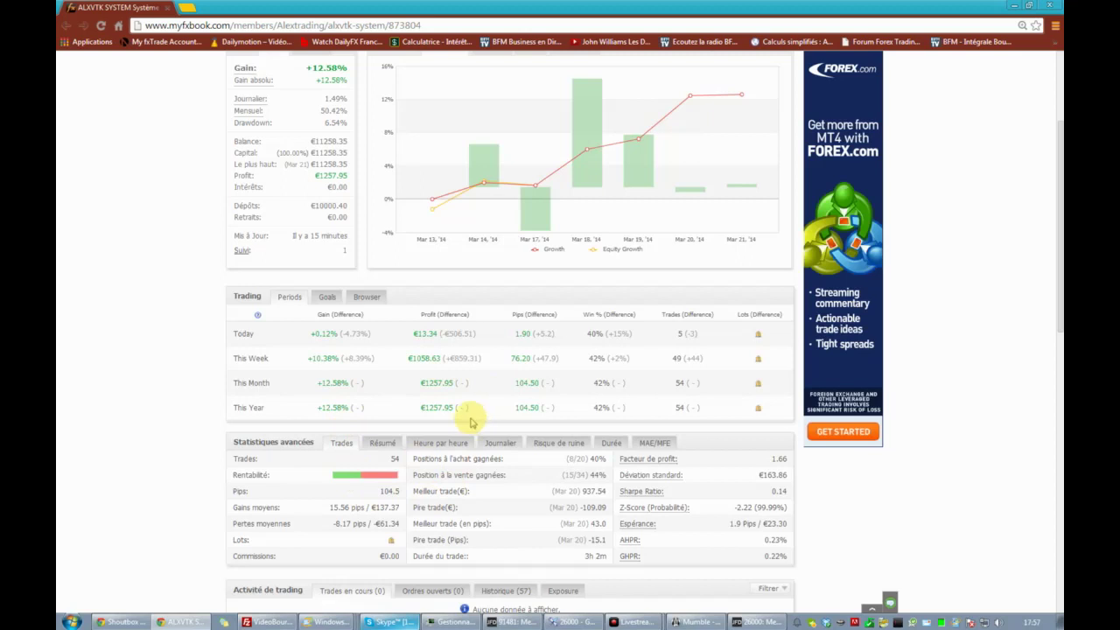
{"action": "scroll", "coordinate": [467, 414], "scroll_direction": "up", "scroll_amount": 2}
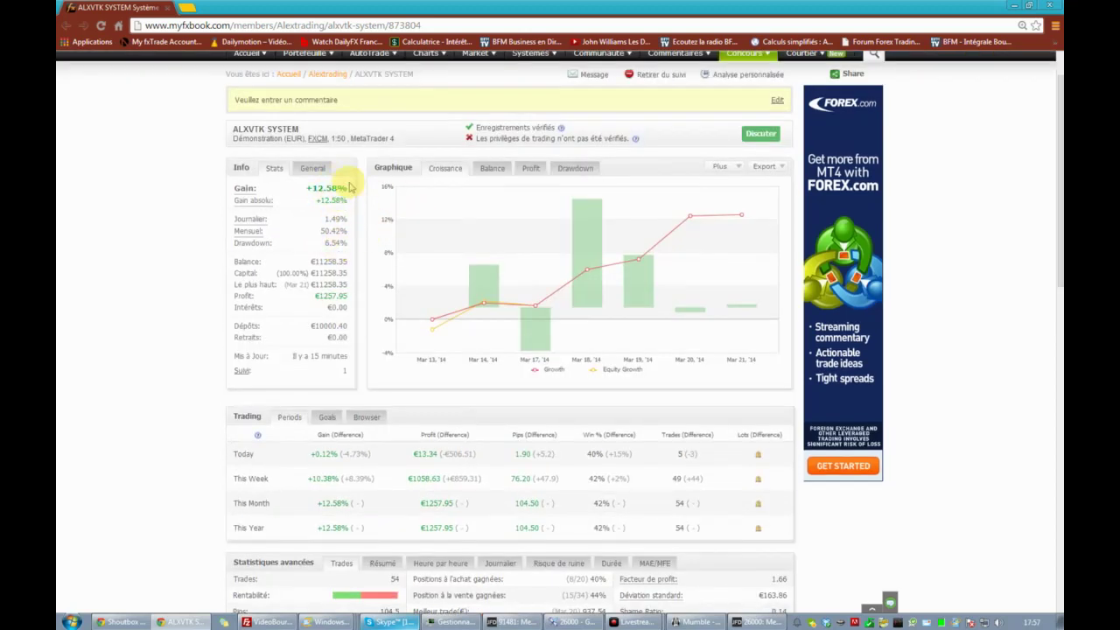
{"action": "scroll", "coordinate": [442, 543], "scroll_direction": "down", "scroll_amount": 6}
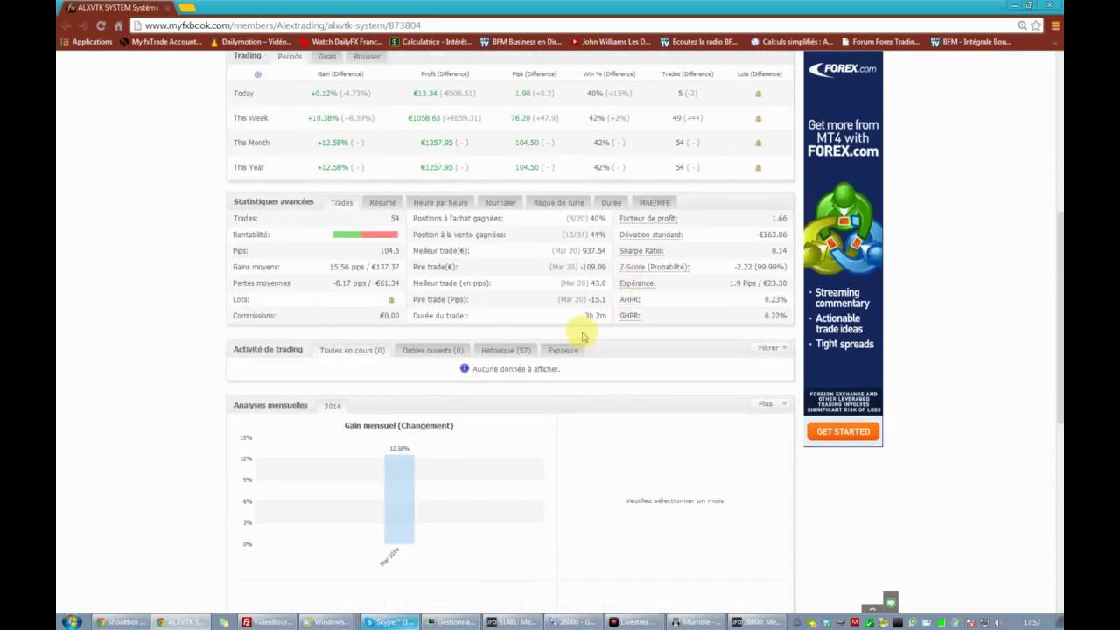
{"action": "scroll", "coordinate": [551, 328], "scroll_direction": "up", "scroll_amount": 1}
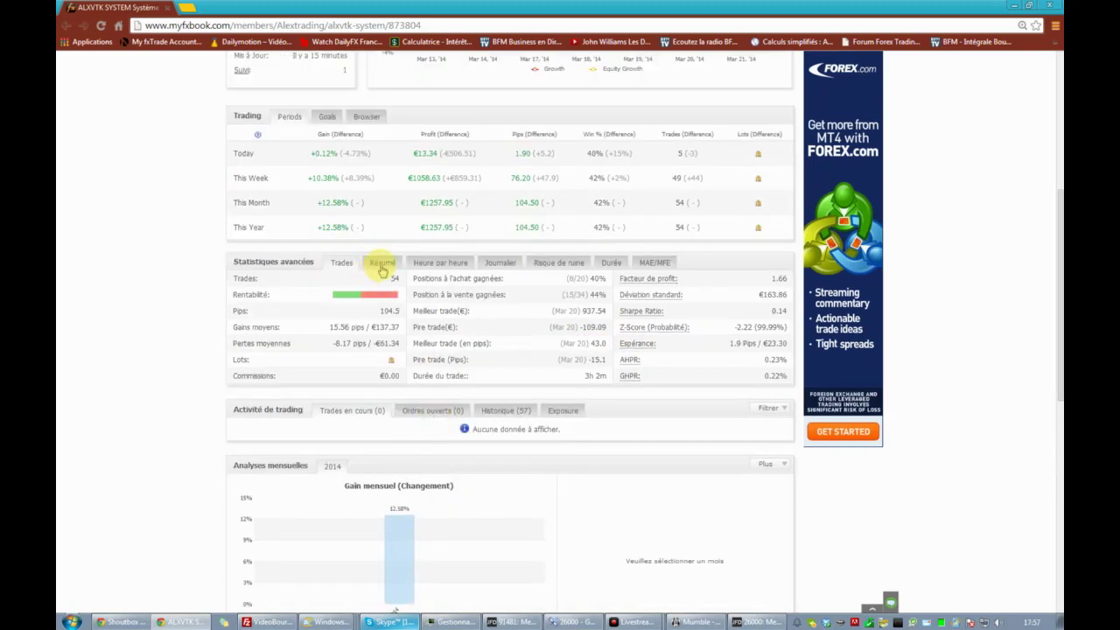
{"action": "left_click", "coordinate": [381, 263]}
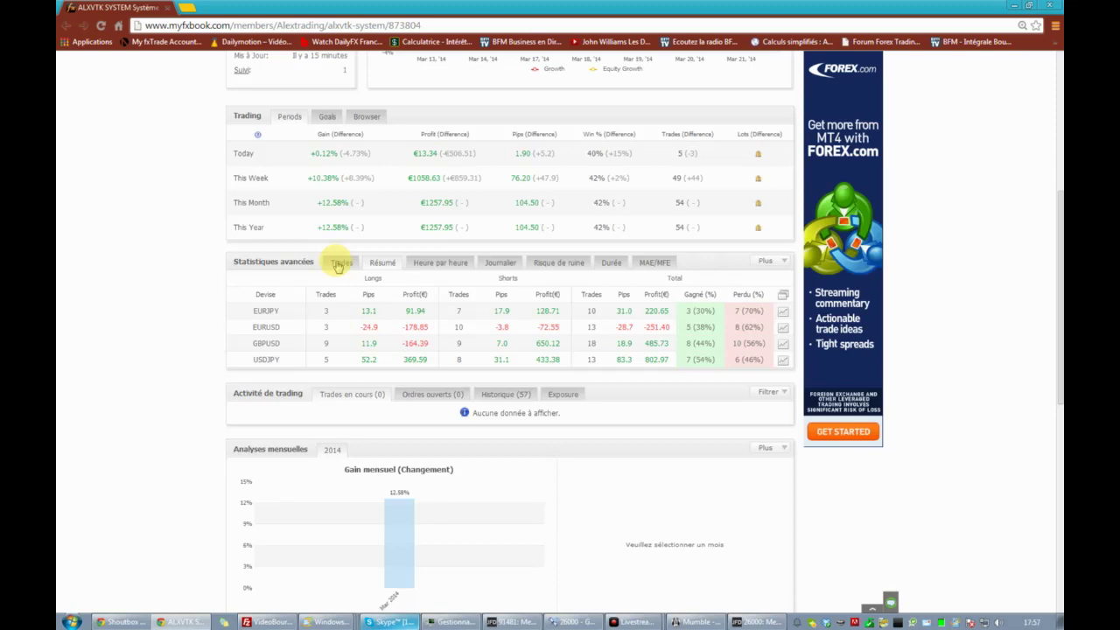
{"action": "left_click", "coordinate": [340, 264]}
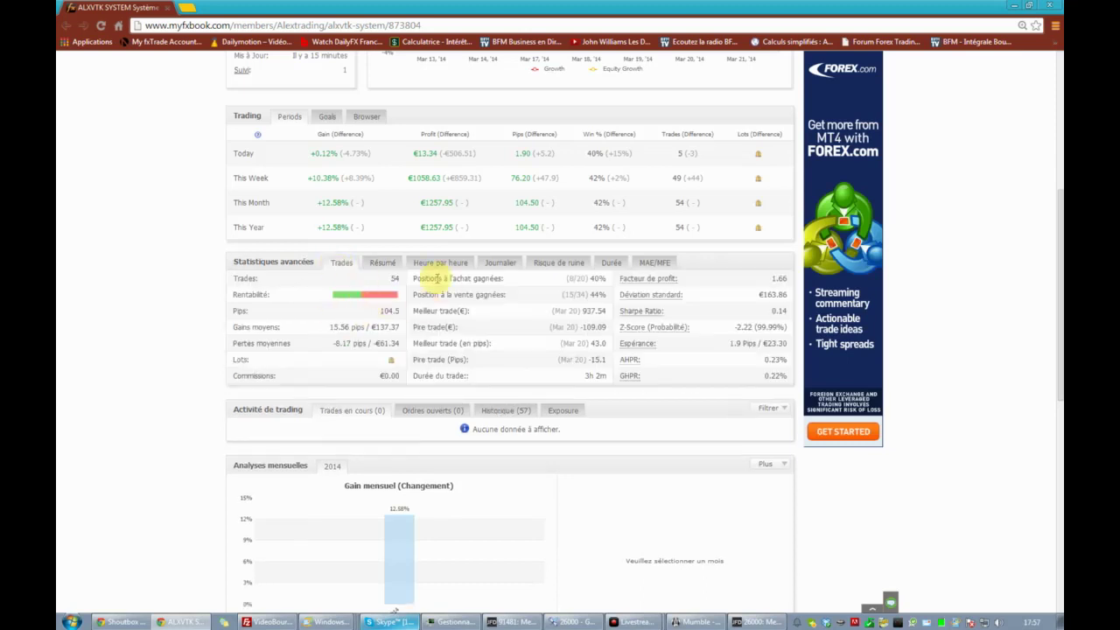
Show the ALXVTK SYSTEM's general account information, and close the myfxbook page to return to MetaTrader 4
{"action": "scroll", "coordinate": [492, 413], "scroll_direction": "up", "scroll_amount": 2}
{"action": "scroll", "coordinate": [362, 237], "scroll_direction": "up", "scroll_amount": 1}
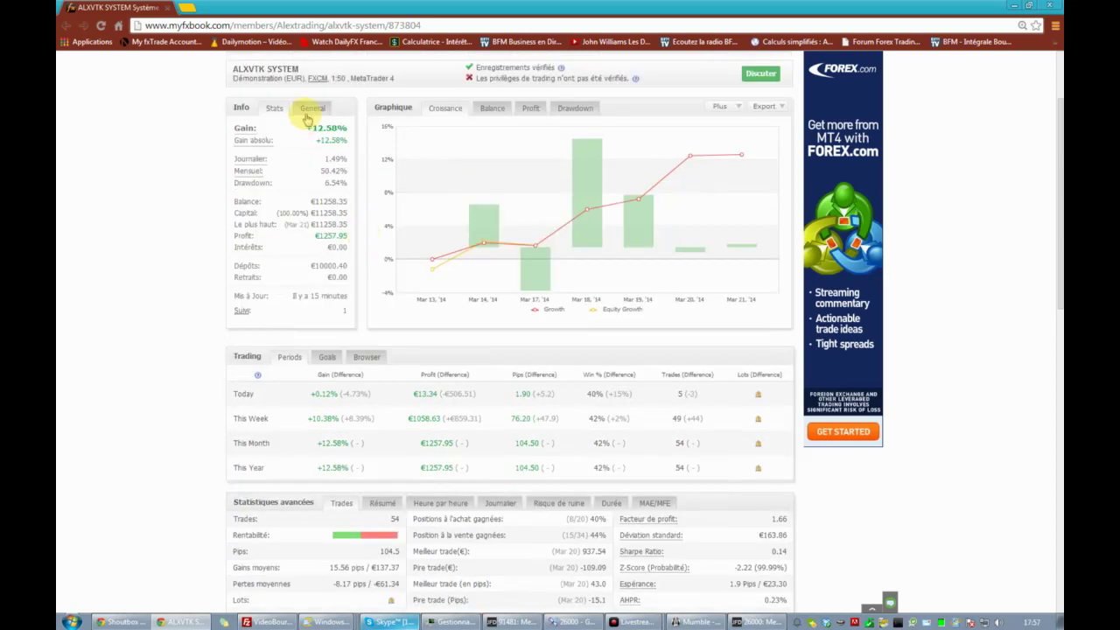
{"action": "left_click", "coordinate": [308, 109]}
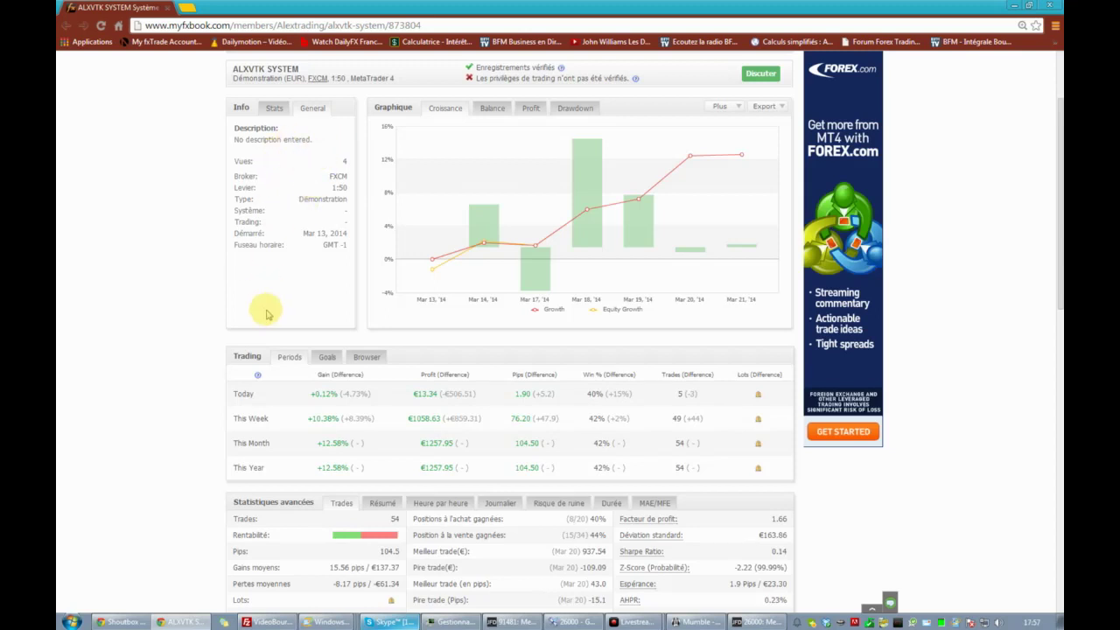
{"action": "scroll", "coordinate": [269, 316], "scroll_direction": "up", "scroll_amount": 2}
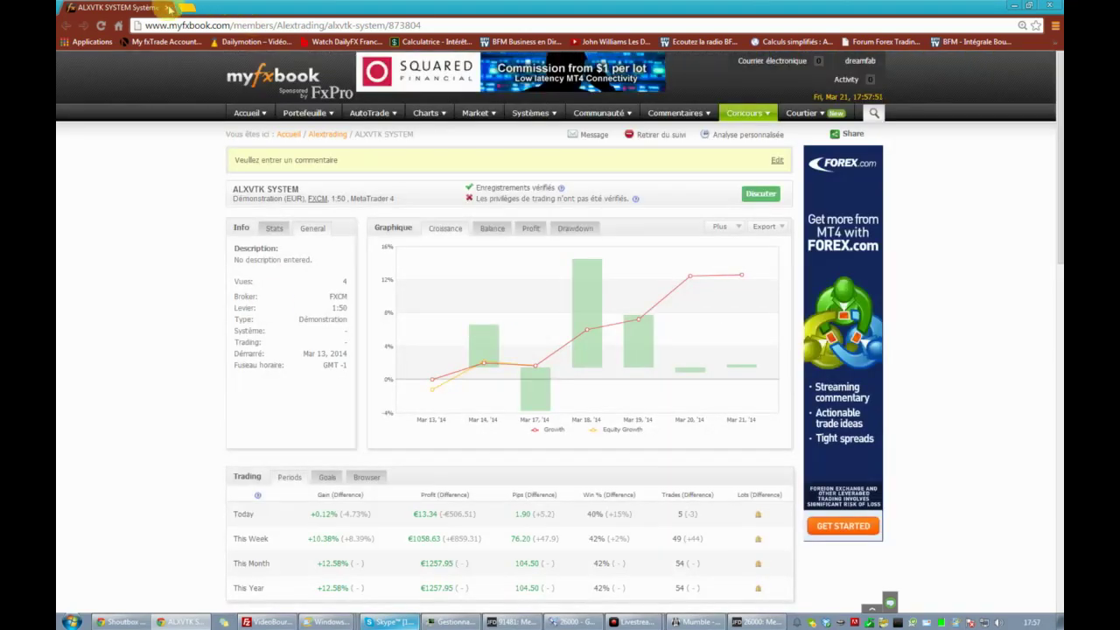
{"action": "key", "text": "alt+Tab"}
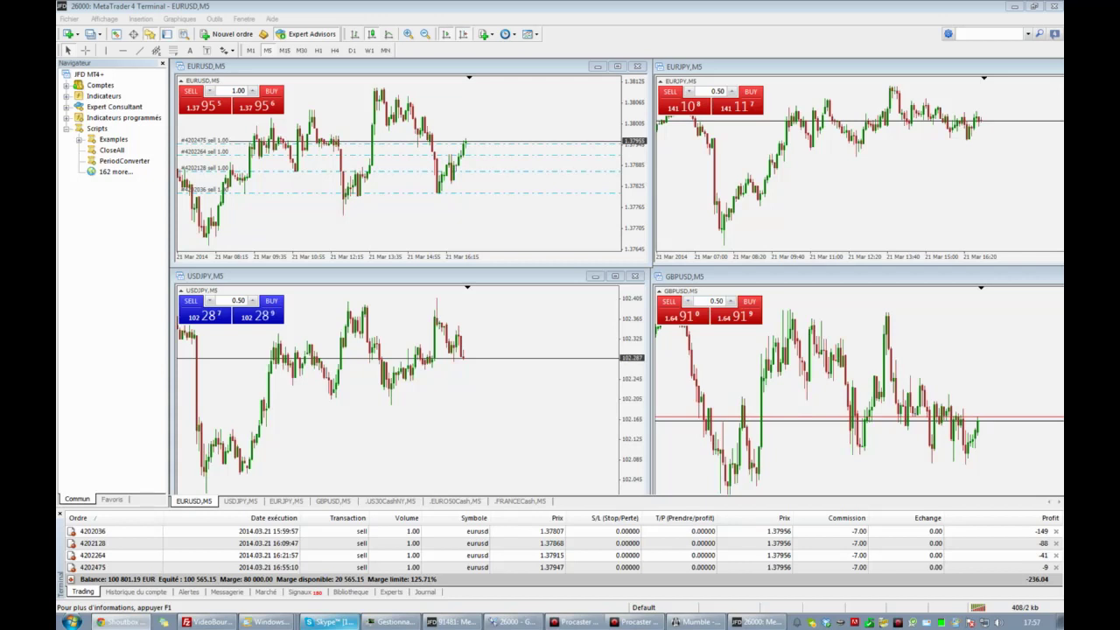
Bring up the .US30CashNY chart, maximize it and switch it to the Daily timeframe
{"action": "left_click", "coordinate": [393, 500]}
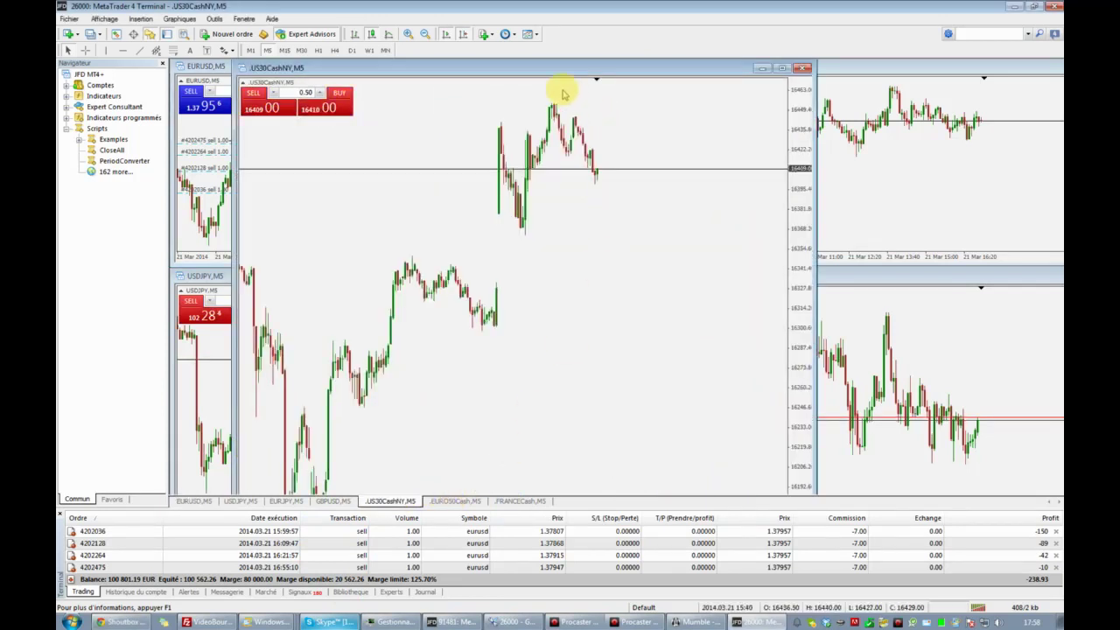
{"action": "double_click", "coordinate": [569, 70]}
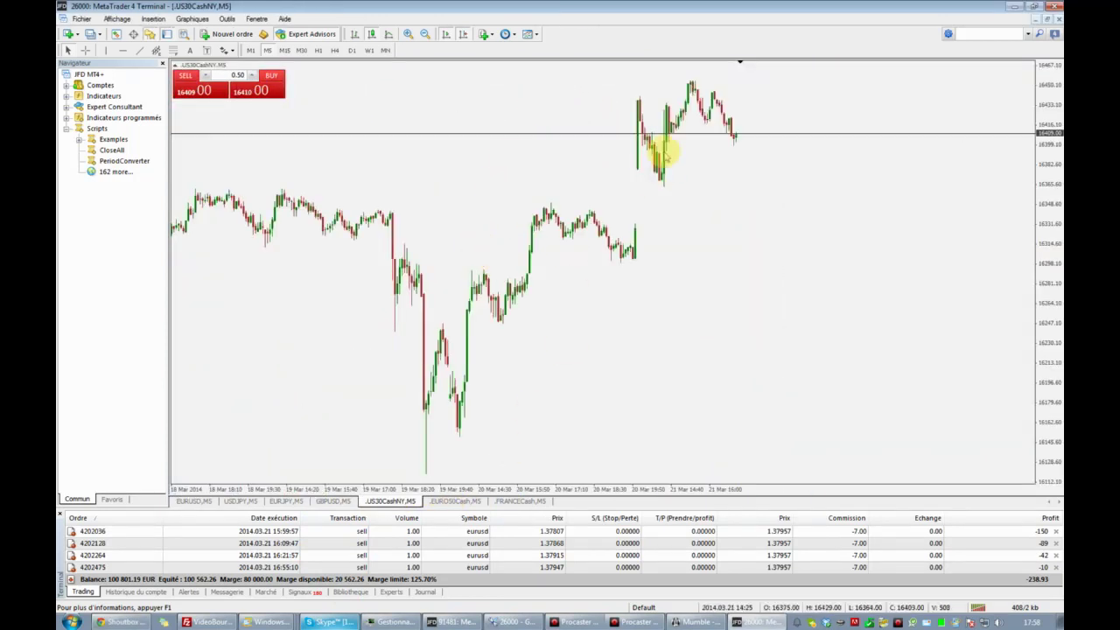
{"action": "left_click", "coordinate": [352, 49]}
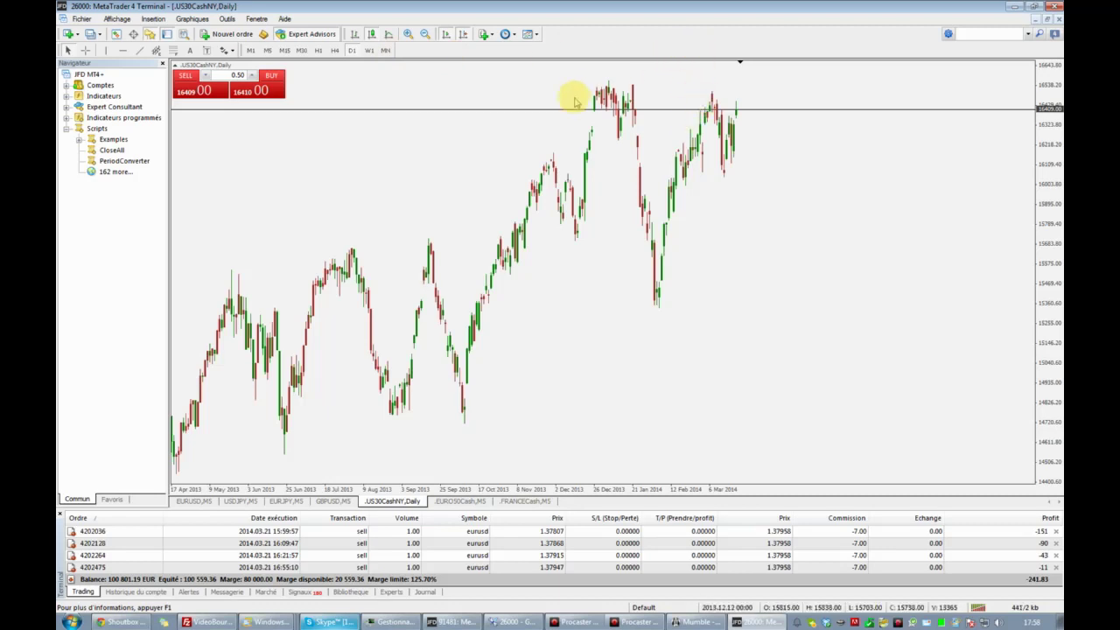
Go back to the EURUSD M5 chart and restore the layout with the four currency charts
{"action": "left_click", "coordinate": [193, 500]}
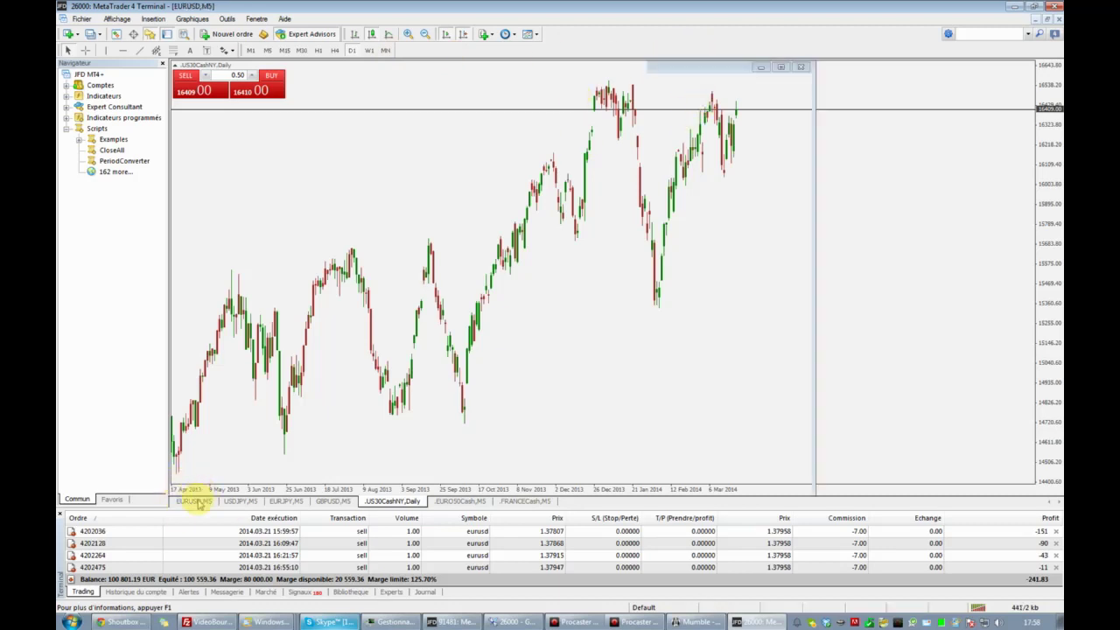
{"action": "left_click", "coordinate": [1046, 19]}
{"action": "key", "text": "alt+r"}
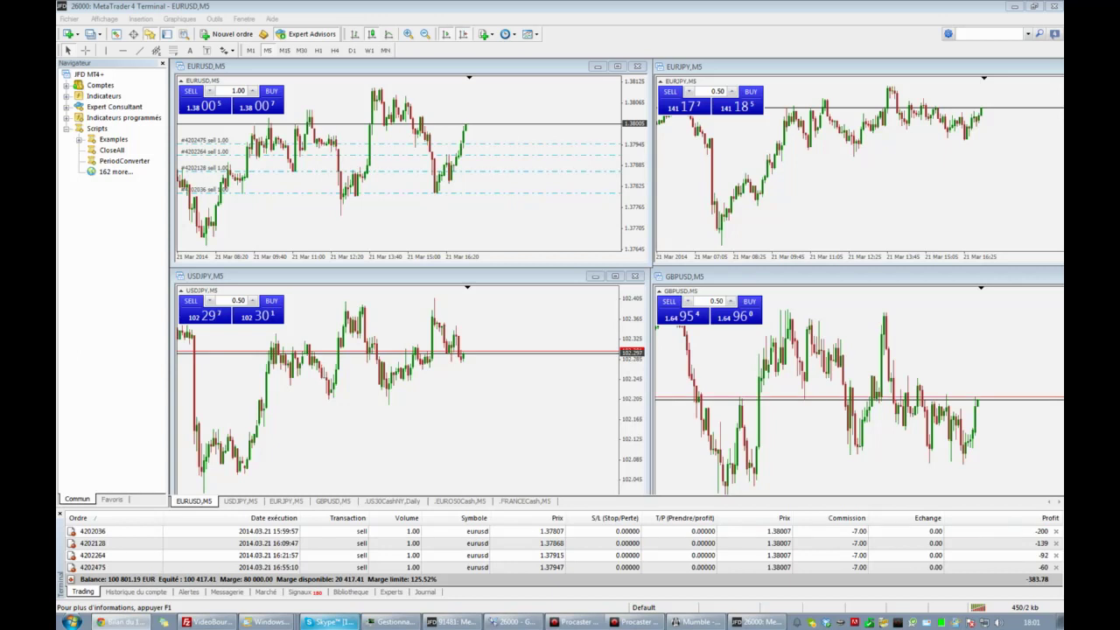
Sell another 1.00 lot of EURUSD and enlarge the trade list so all open positions fit
{"action": "left_click", "coordinate": [198, 104]}
{"action": "left_click", "coordinate": [198, 104]}
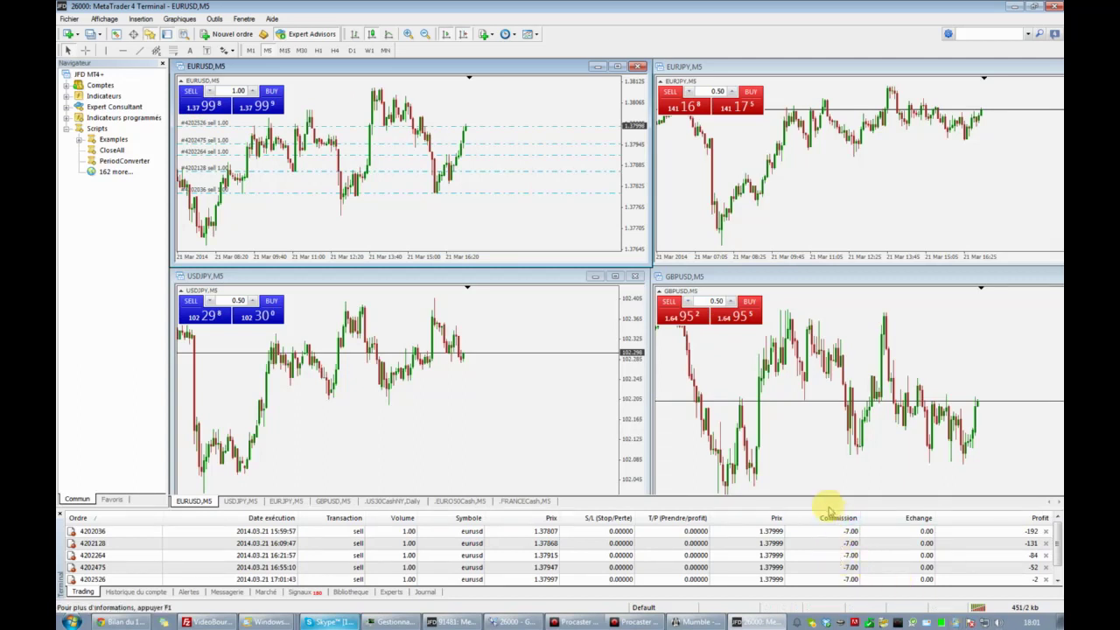
{"action": "left_click_drag", "start_coordinate": [829, 509], "coordinate": [826, 492]}
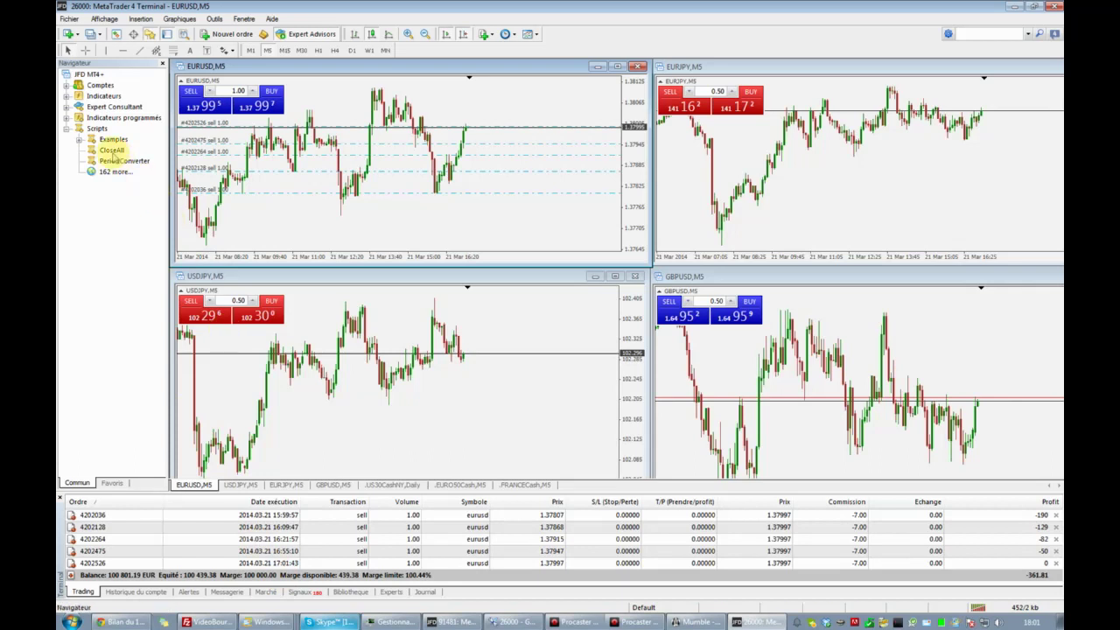
Try to run the CloseAll script on the EURUSD chart, moving its settings dialog aside
{"action": "left_click_drag", "start_coordinate": [112, 152], "coordinate": [282, 165]}
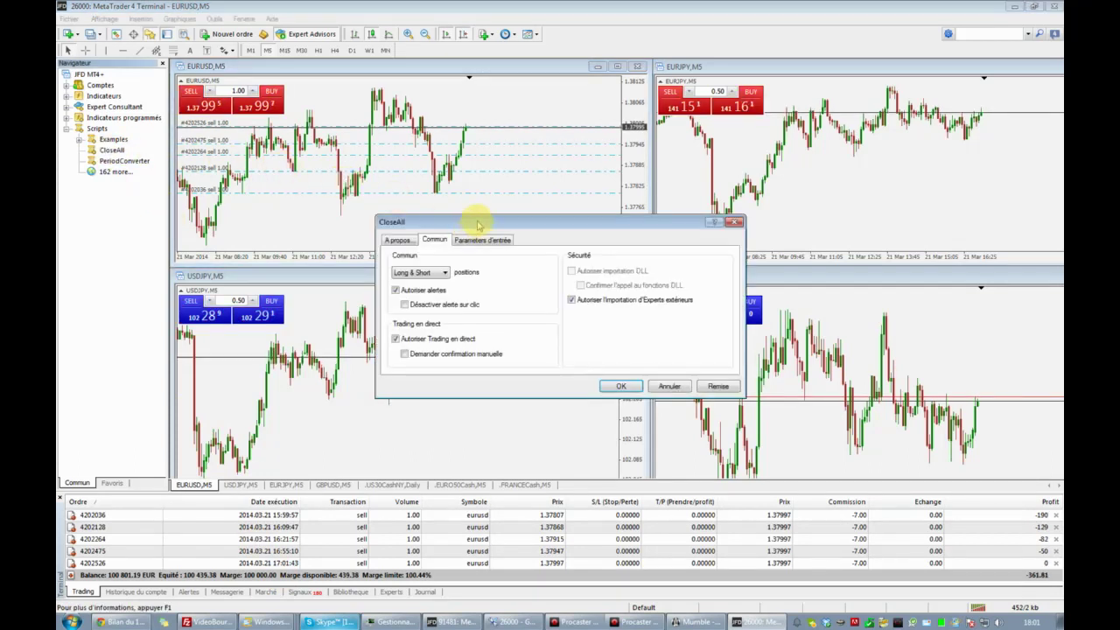
{"action": "left_click_drag", "start_coordinate": [479, 226], "coordinate": [58, 324]}
{"action": "key", "text": "Return"}
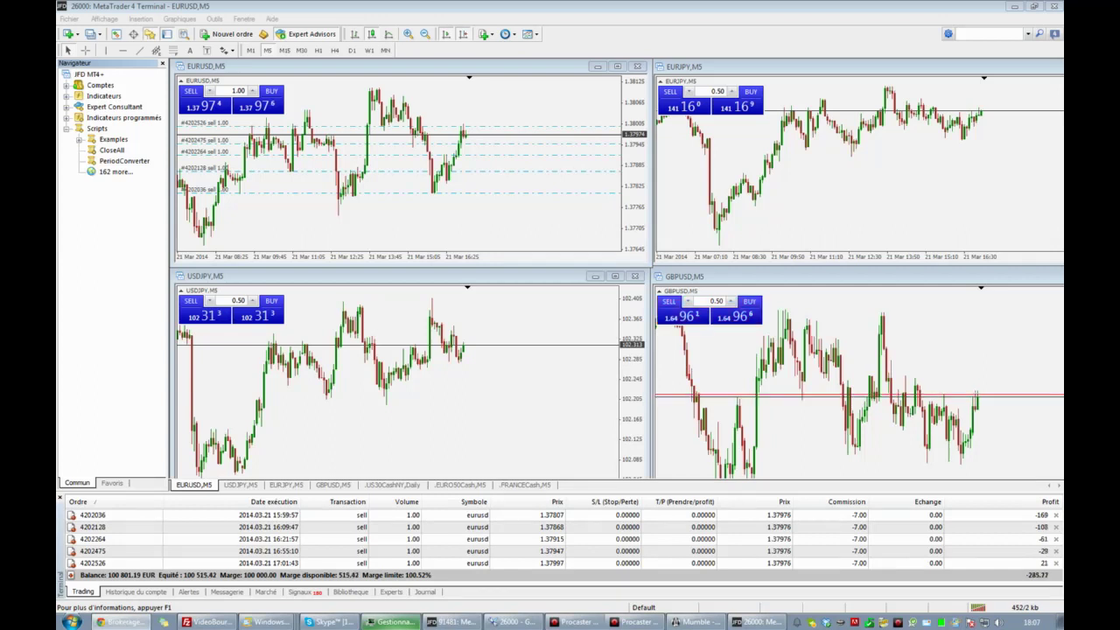
Review the live spreads and FX liquidity pool on the JFD Prime website in Chrome, and close the page to return to MetaTrader 4
{"action": "left_click", "coordinate": [123, 621]}
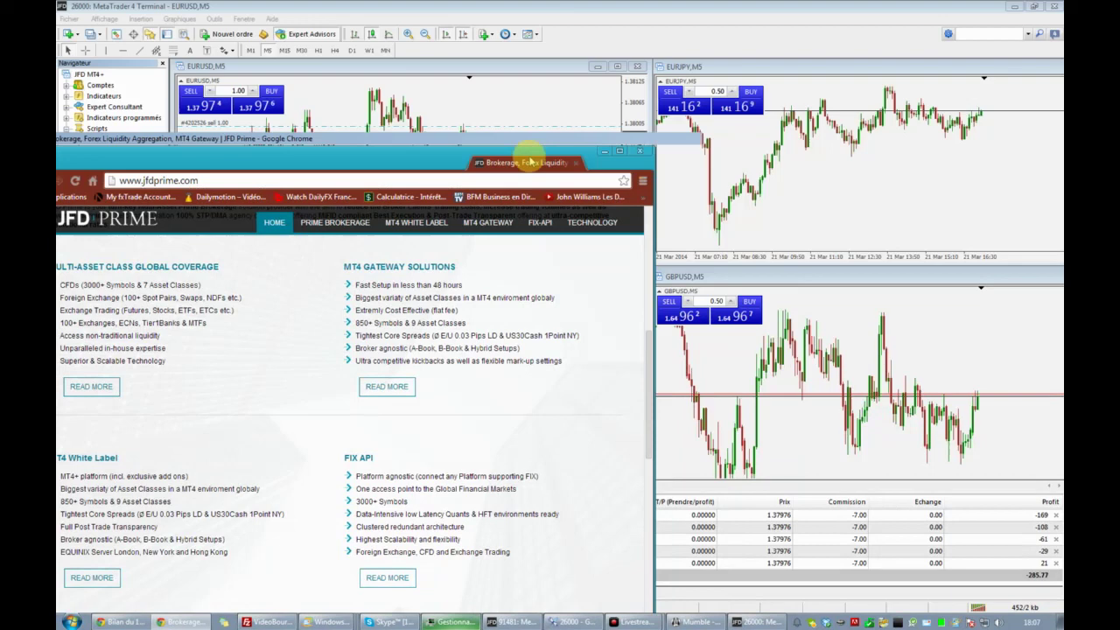
{"action": "scroll", "coordinate": [804, 424], "scroll_direction": "down", "scroll_amount": 4}
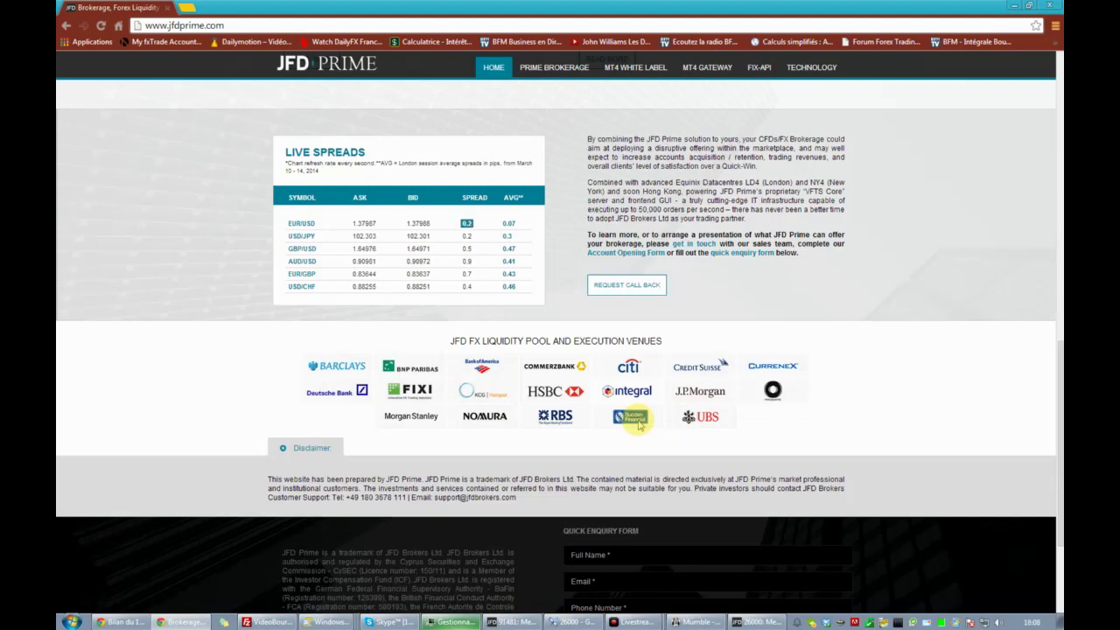
{"action": "scroll", "coordinate": [145, 330], "scroll_direction": "up", "scroll_amount": 5}
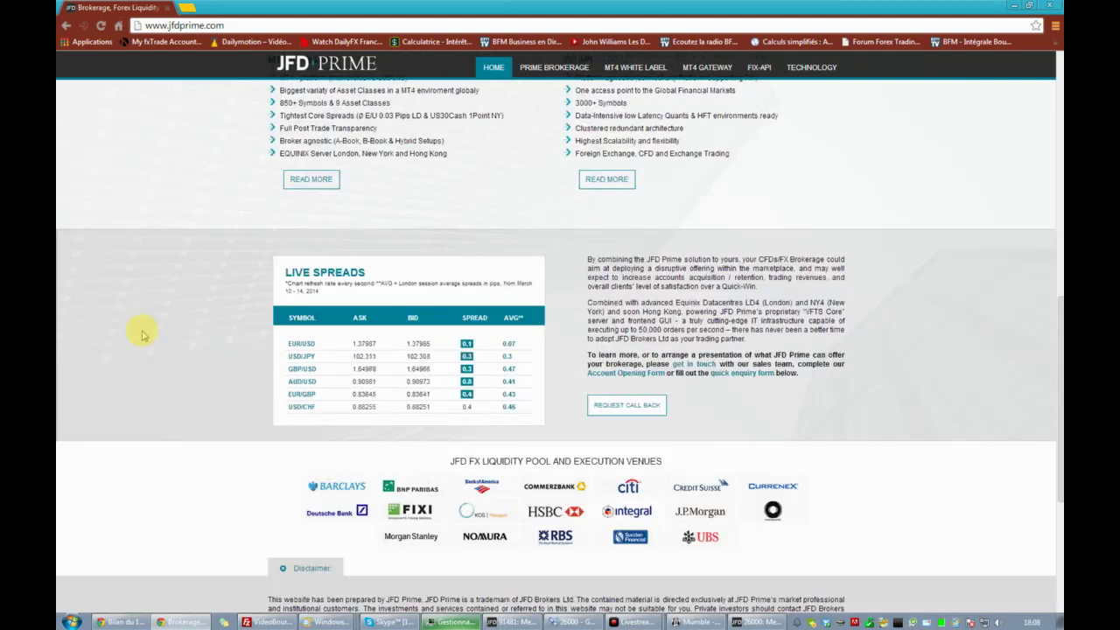
{"action": "scroll", "coordinate": [111, 330], "scroll_direction": "down", "scroll_amount": 3}
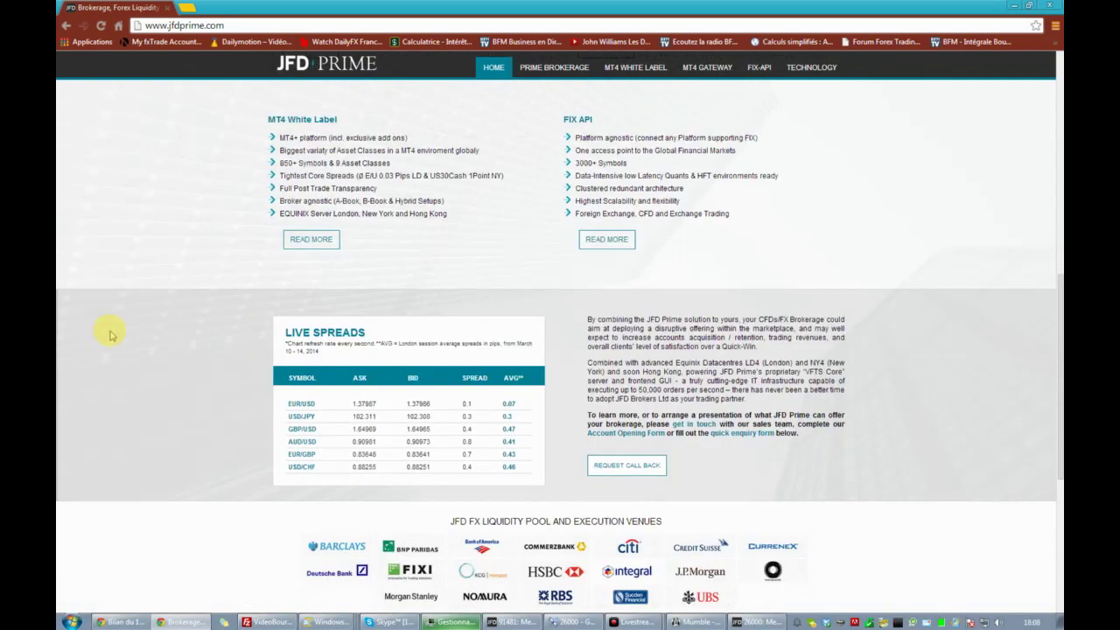
{"action": "scroll", "coordinate": [113, 334], "scroll_direction": "up", "scroll_amount": 1}
{"action": "scroll", "coordinate": [118, 335], "scroll_direction": "up", "scroll_amount": 5}
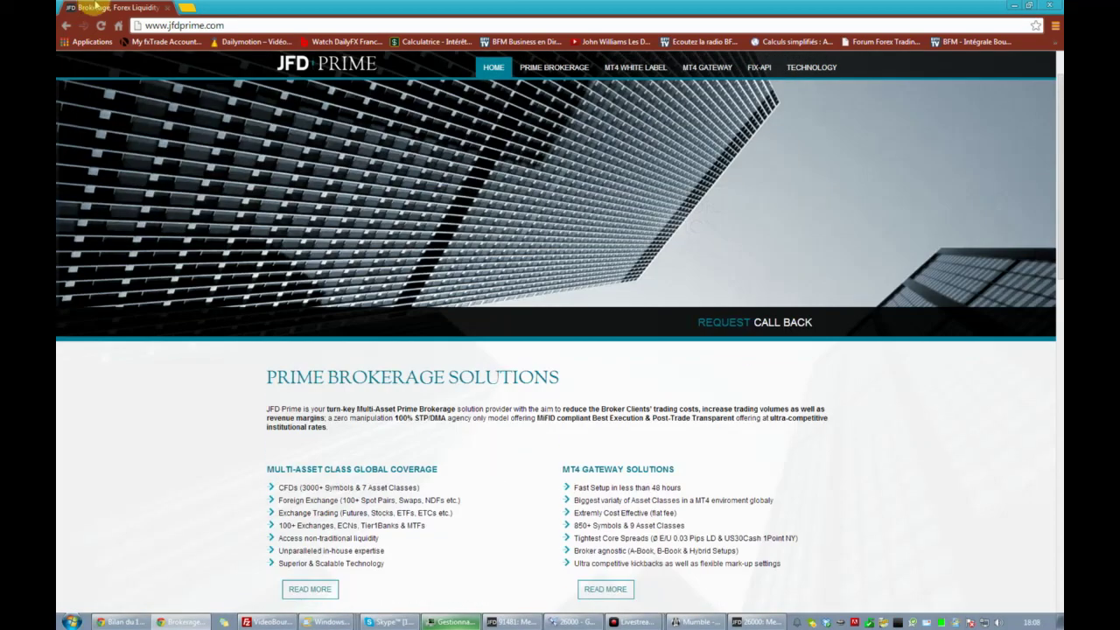
{"action": "left_click", "coordinate": [167, 8]}
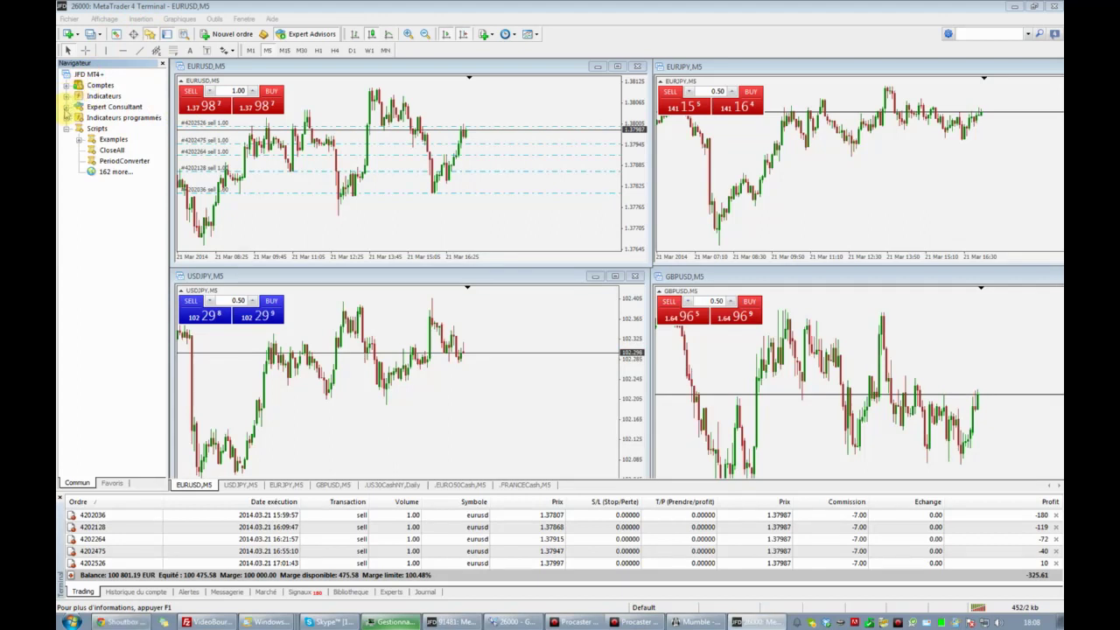
{"action": "key", "text": "alt+Tab"}
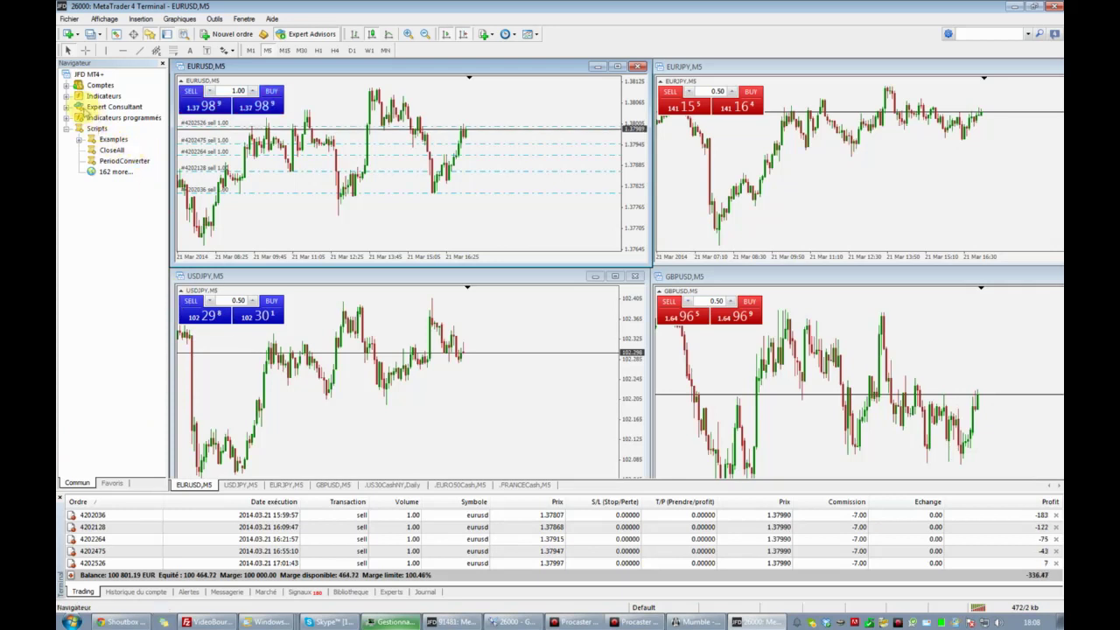
Expand the Expert Consultant list and try to attach JFD - Mini terminal to the EURUSD chart
{"action": "left_click", "coordinate": [66, 107]}
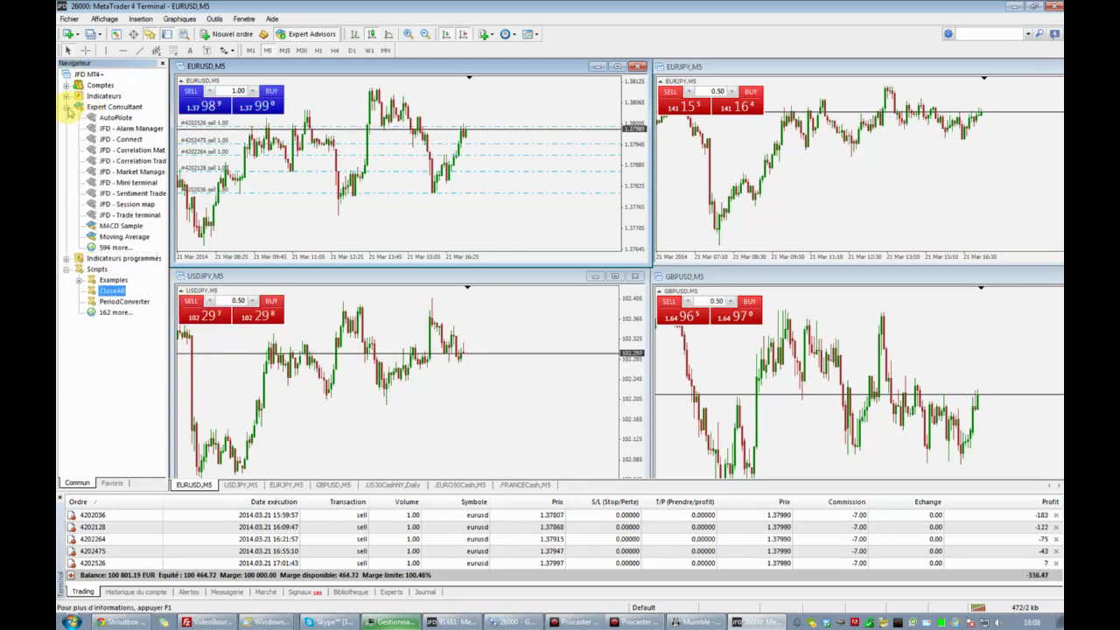
{"action": "left_click", "coordinate": [127, 182]}
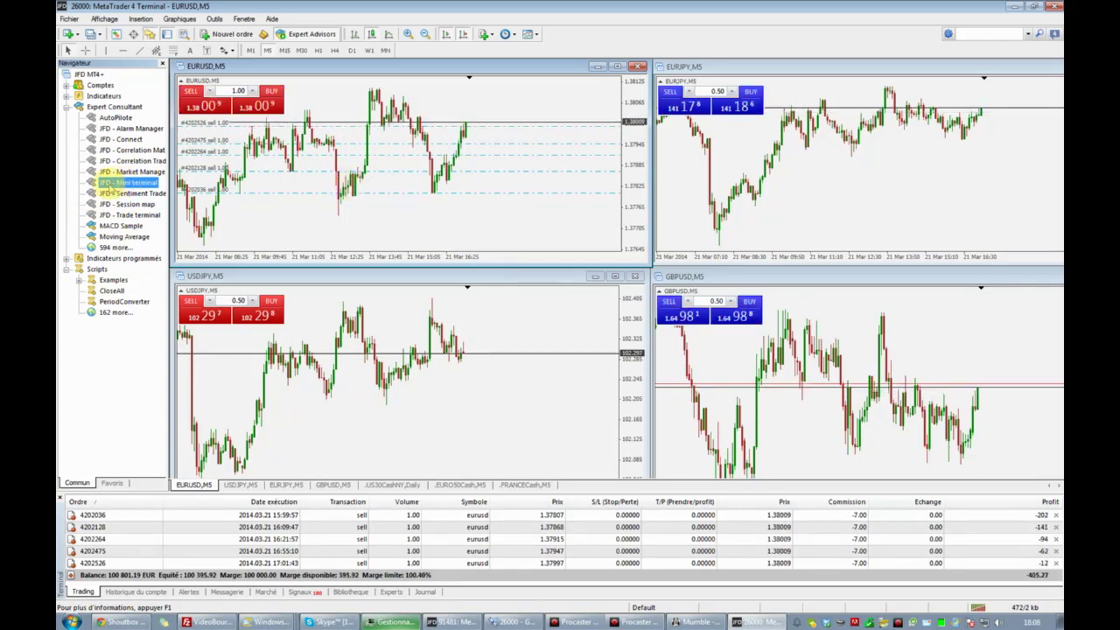
{"action": "left_click_drag", "start_coordinate": [125, 182], "coordinate": [376, 207]}
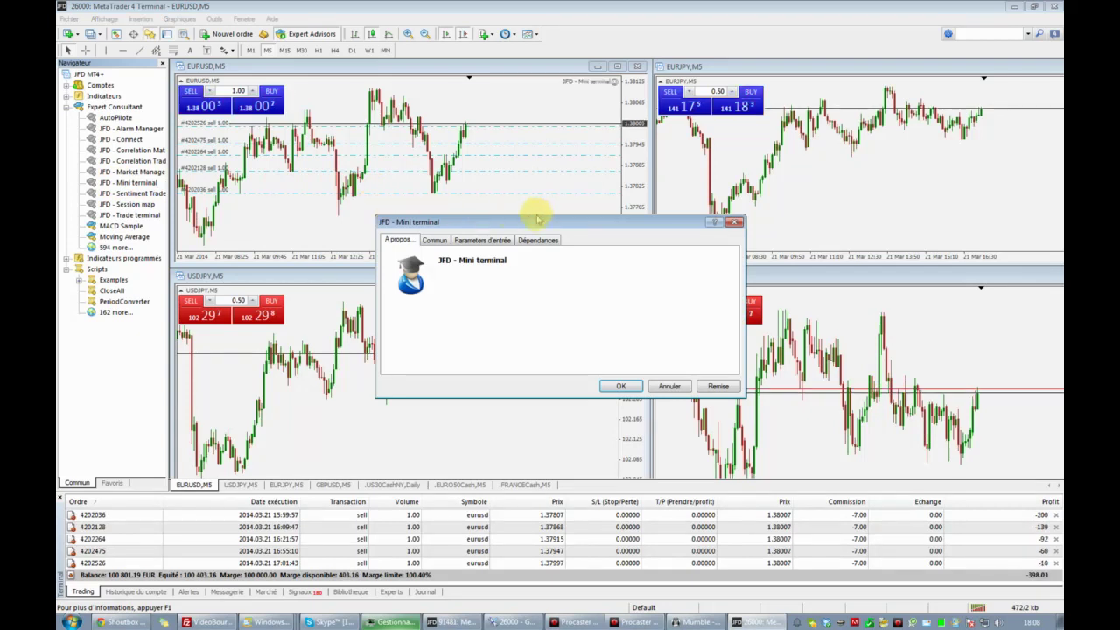
{"action": "left_click_drag", "start_coordinate": [533, 221], "coordinate": [317, 220]}
{"action": "key", "text": "Return"}
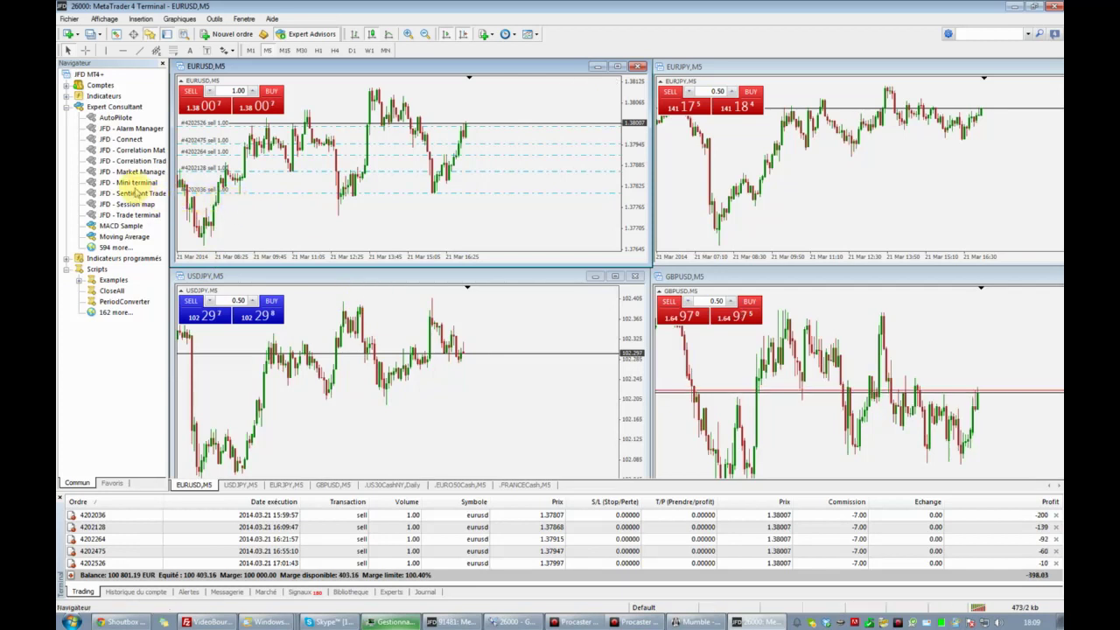
Try again to apply the CloseAll script to the EURUSD chart with its open sell positions
{"action": "left_click_drag", "start_coordinate": [111, 290], "coordinate": [497, 195]}
{"action": "key", "text": "Return"}
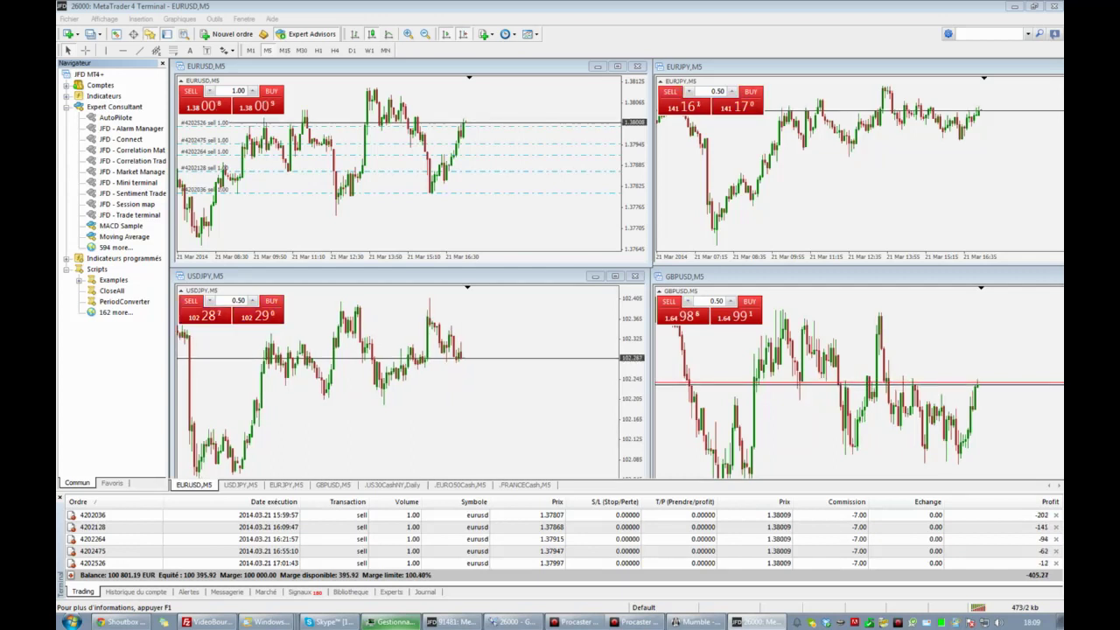
{"action": "left_click", "coordinate": [225, 295]}
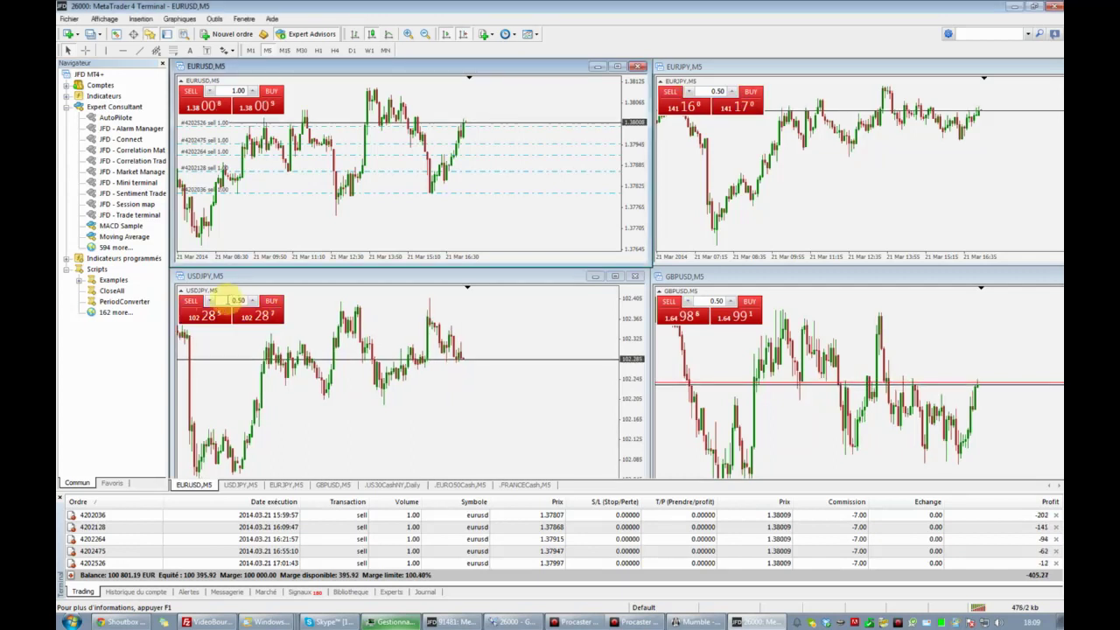
Attach JFD - Mini terminal to the EURUSD chart and shift its window away from the chart
{"action": "left_click", "coordinate": [130, 161]}
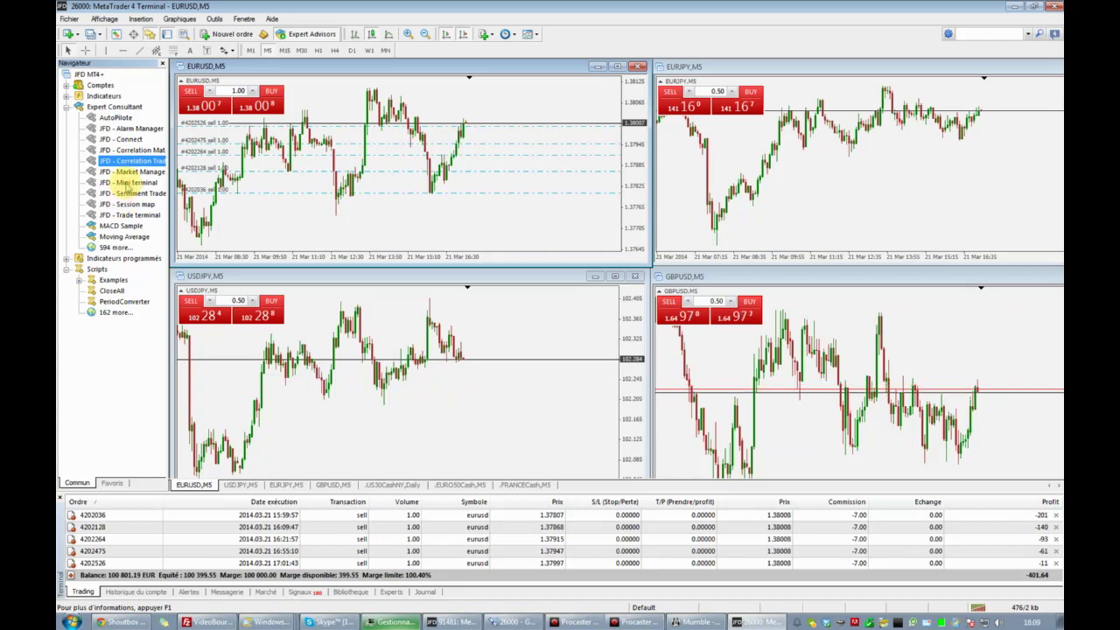
{"action": "left_click", "coordinate": [128, 182]}
{"action": "left_click_drag", "start_coordinate": [247, 186], "coordinate": [463, 164]}
{"action": "left_click_drag", "start_coordinate": [529, 217], "coordinate": [330, 219]}
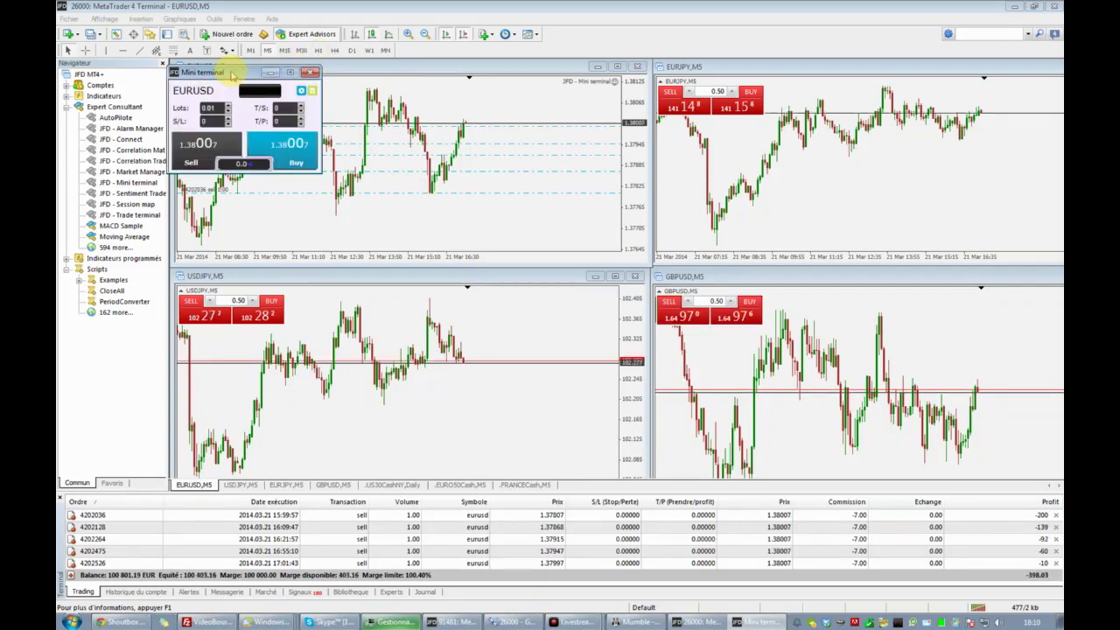
{"action": "left_click_drag", "start_coordinate": [232, 76], "coordinate": [180, 71]}
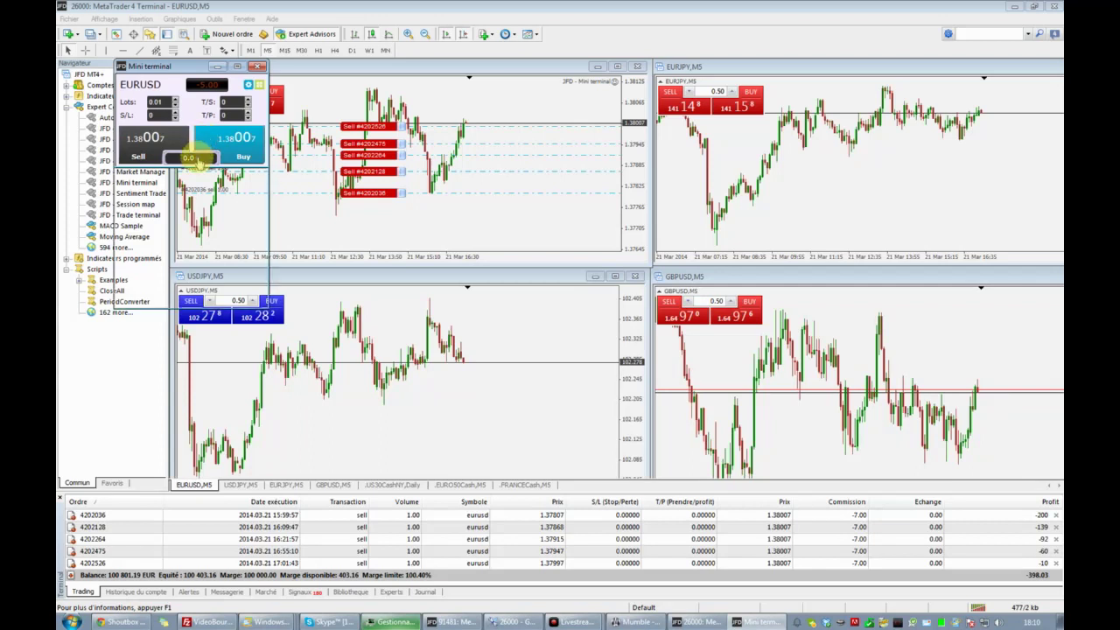
Expand the market depth ladder in the EURUSD Mini terminal and reposition the window over the Navigator and chart
{"action": "left_click", "coordinate": [198, 161]}
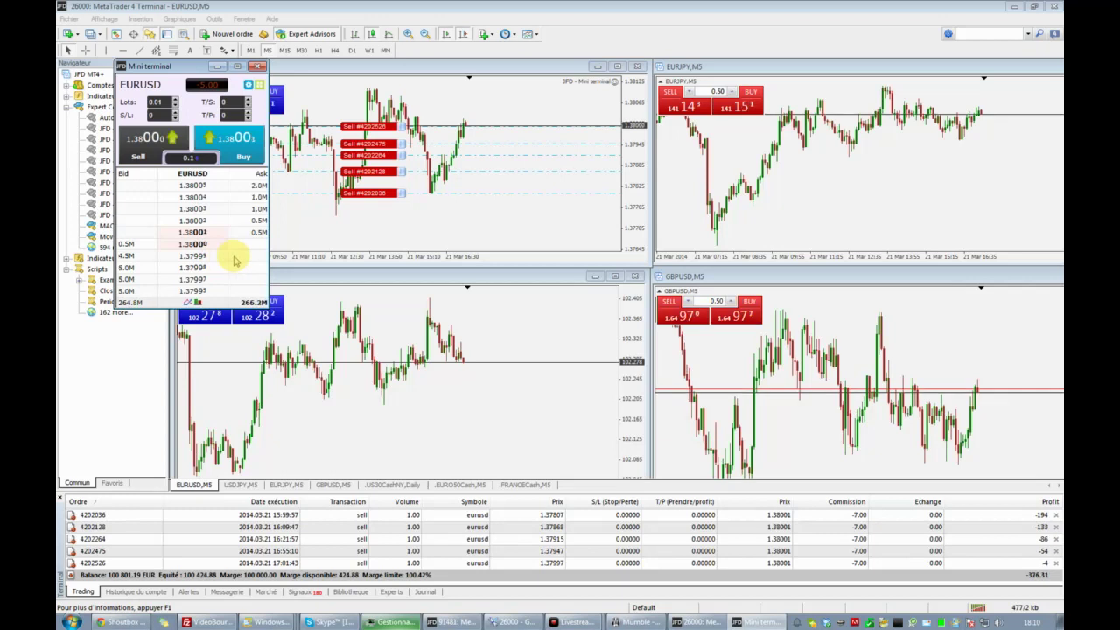
{"action": "right_click", "coordinate": [234, 260]}
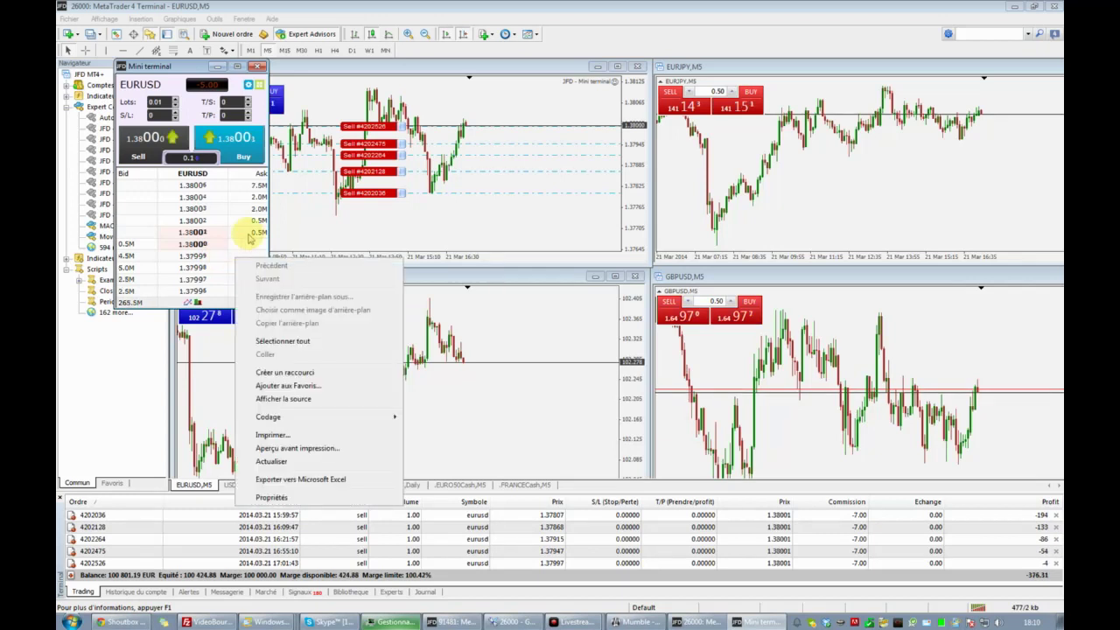
{"action": "left_click", "coordinate": [473, 5]}
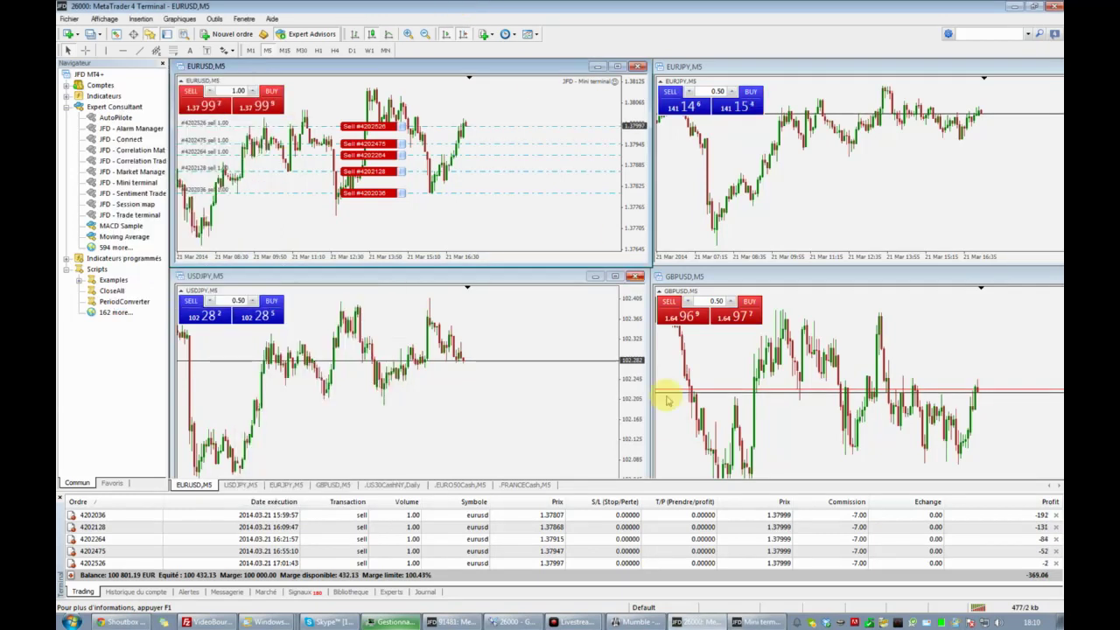
{"action": "left_click", "coordinate": [739, 619]}
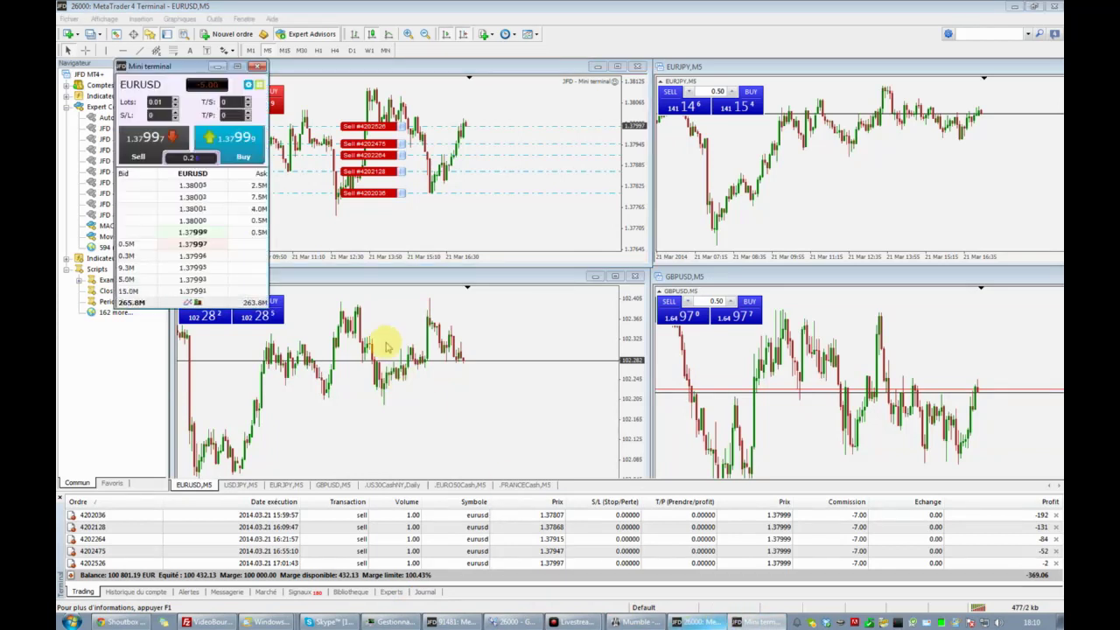
{"action": "left_click_drag", "start_coordinate": [122, 65], "coordinate": [56, 70]}
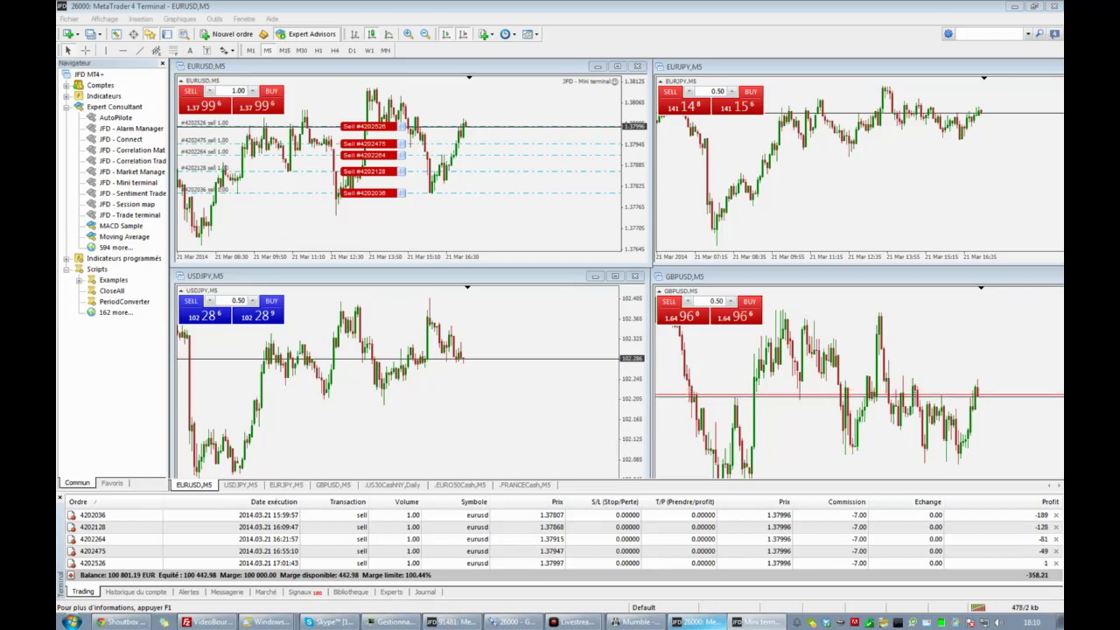
{"action": "left_click_drag", "start_coordinate": [232, 169], "coordinate": [211, 131]}
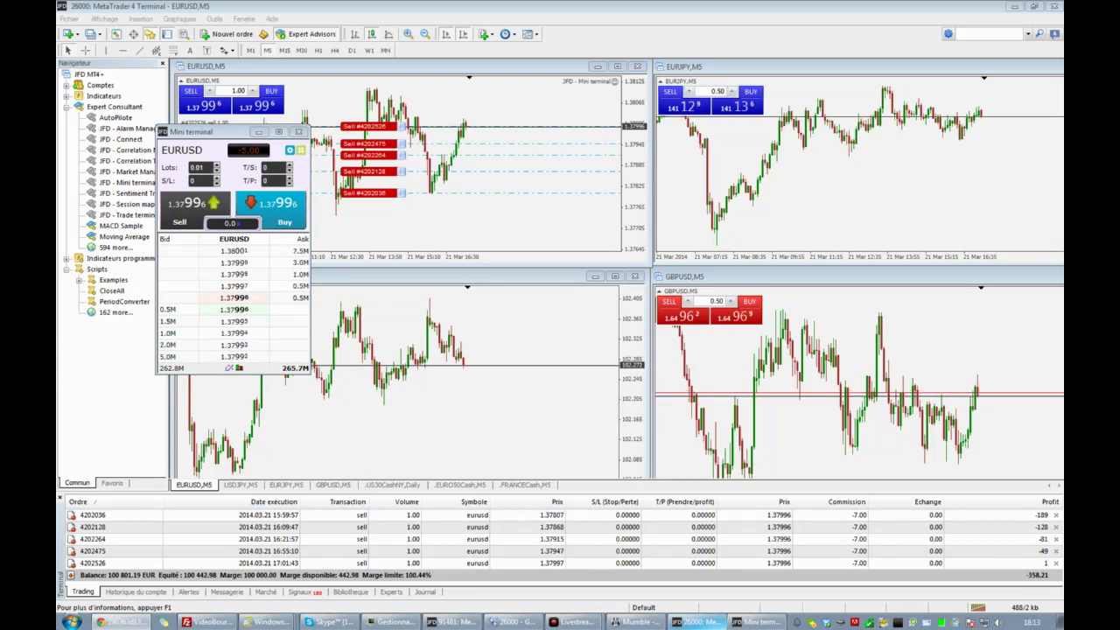
Review the GER30 trade history image in Chrome, and close its page to return to MetaTrader 4
{"action": "left_click_drag", "start_coordinate": [688, 231], "coordinate": [705, 240]}
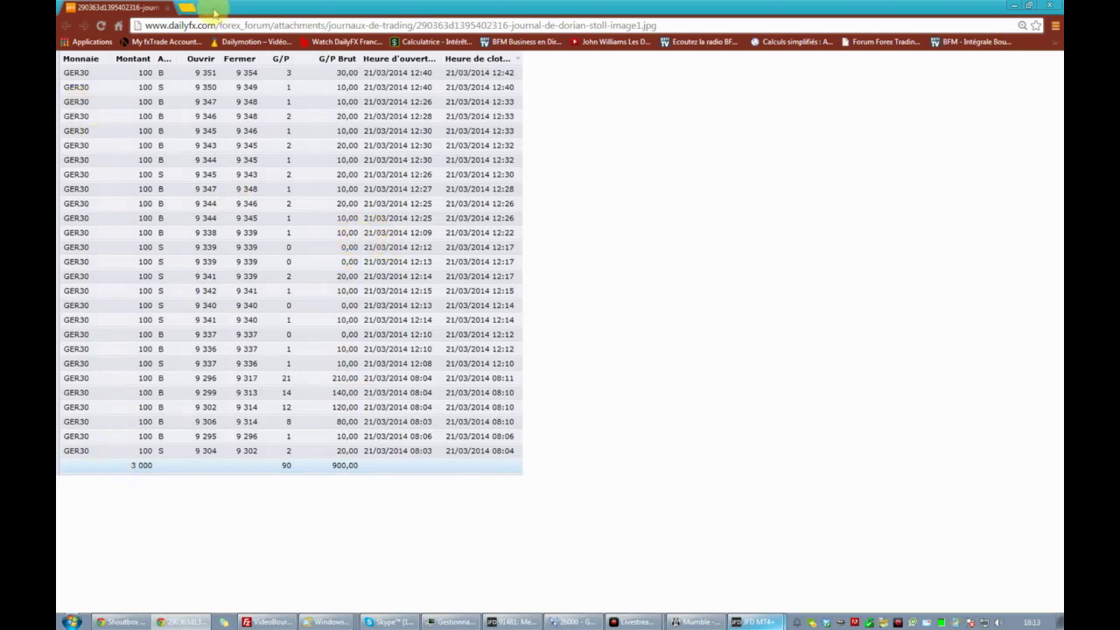
{"action": "left_click", "coordinate": [165, 9]}
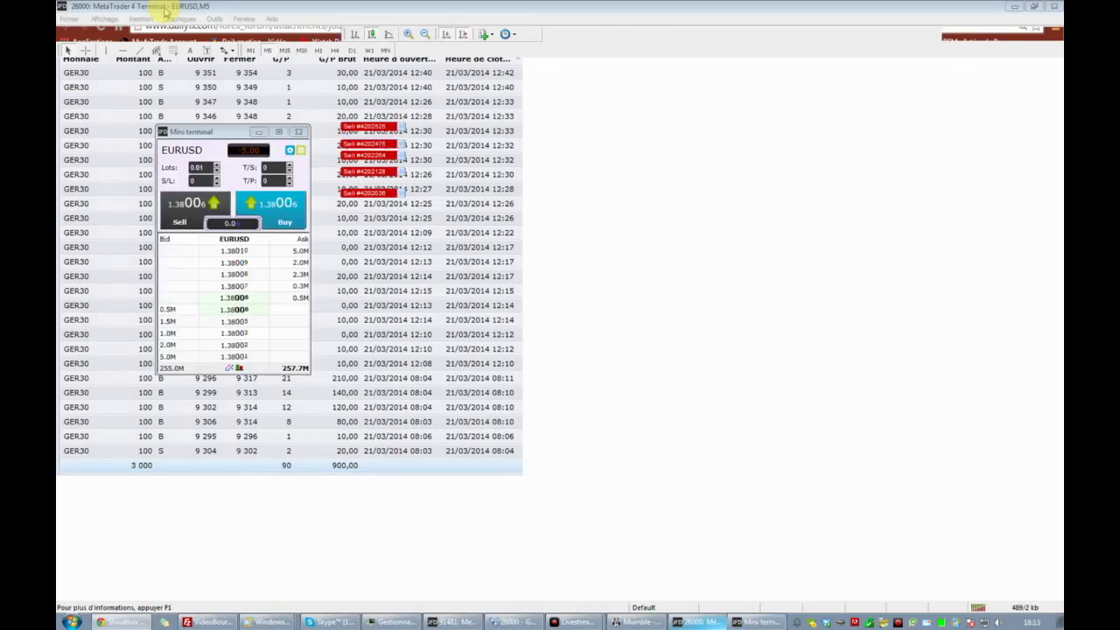
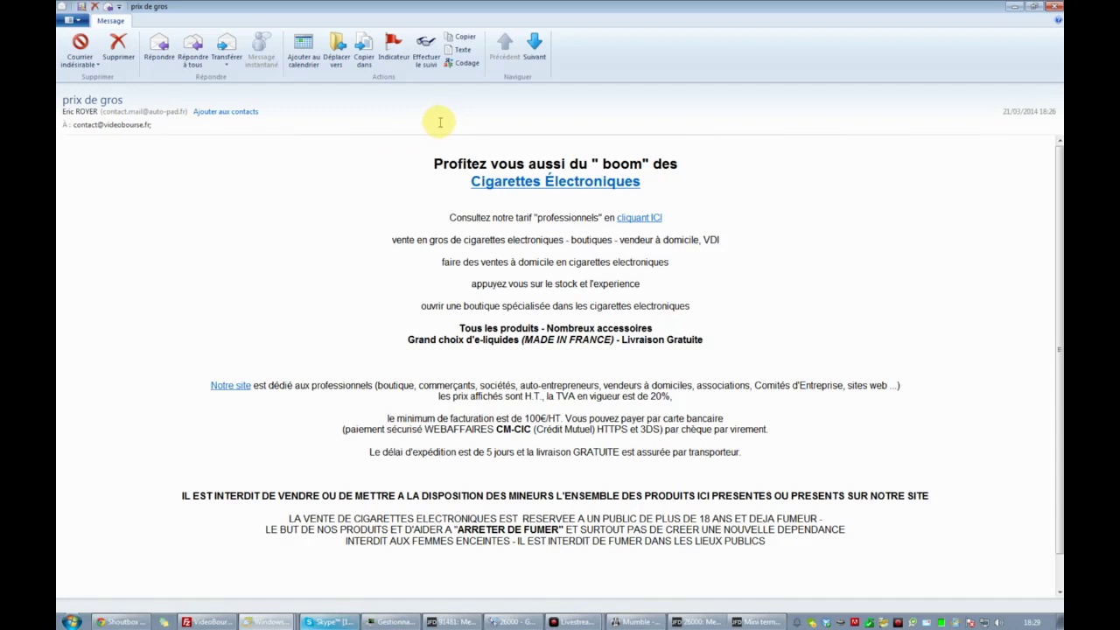
Read through the "prix de gros" e-mail about electronic cigarettes and close it
{"action": "scroll", "coordinate": [489, 280], "scroll_direction": "down", "scroll_amount": 1}
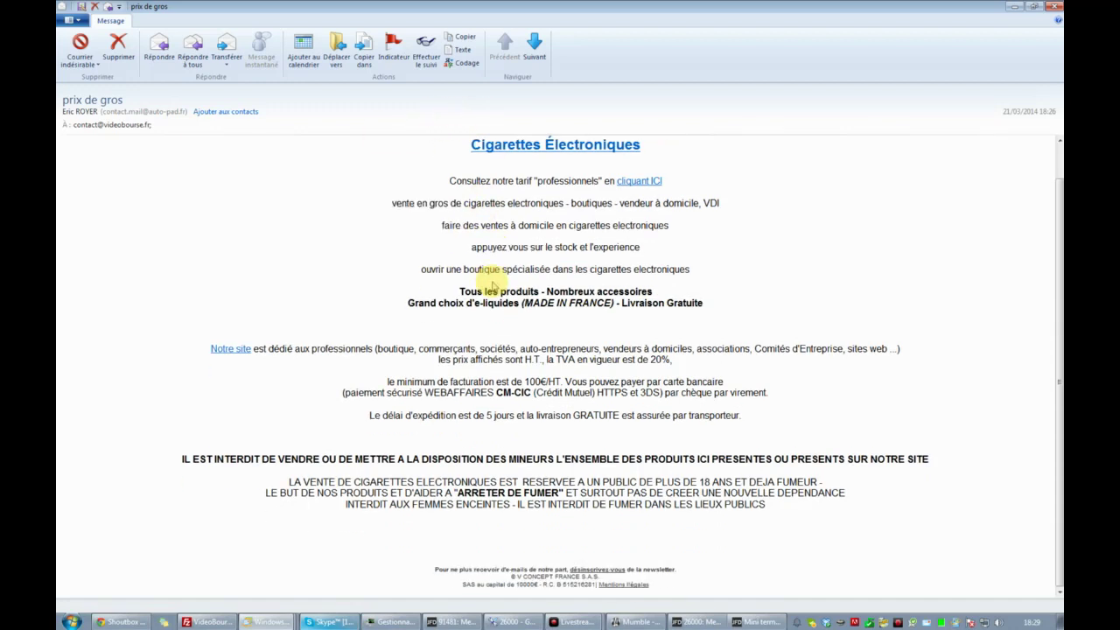
{"action": "scroll", "coordinate": [495, 280], "scroll_direction": "up", "scroll_amount": 1}
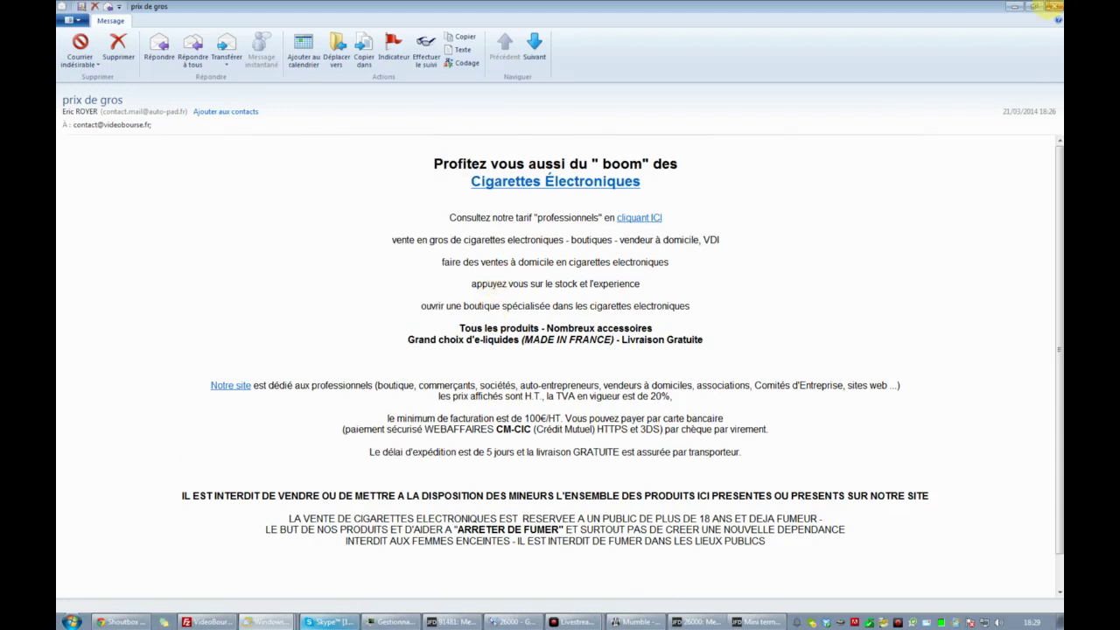
{"action": "left_click", "coordinate": [1054, 6]}
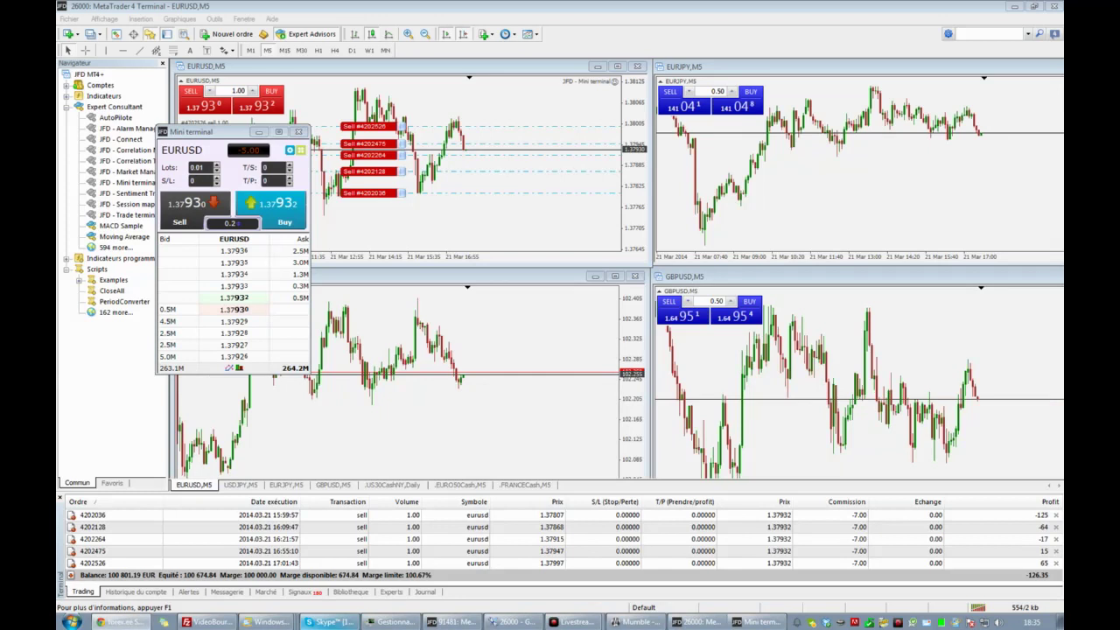
Review the forex.ee system on myfxbook in Chrome, covering its general info, statistics, open trades and monthly gain, and return to MetaTrader 4
{"action": "left_click", "coordinate": [118, 621]}
{"action": "left_click_drag", "start_coordinate": [288, 76], "coordinate": [429, 93]}
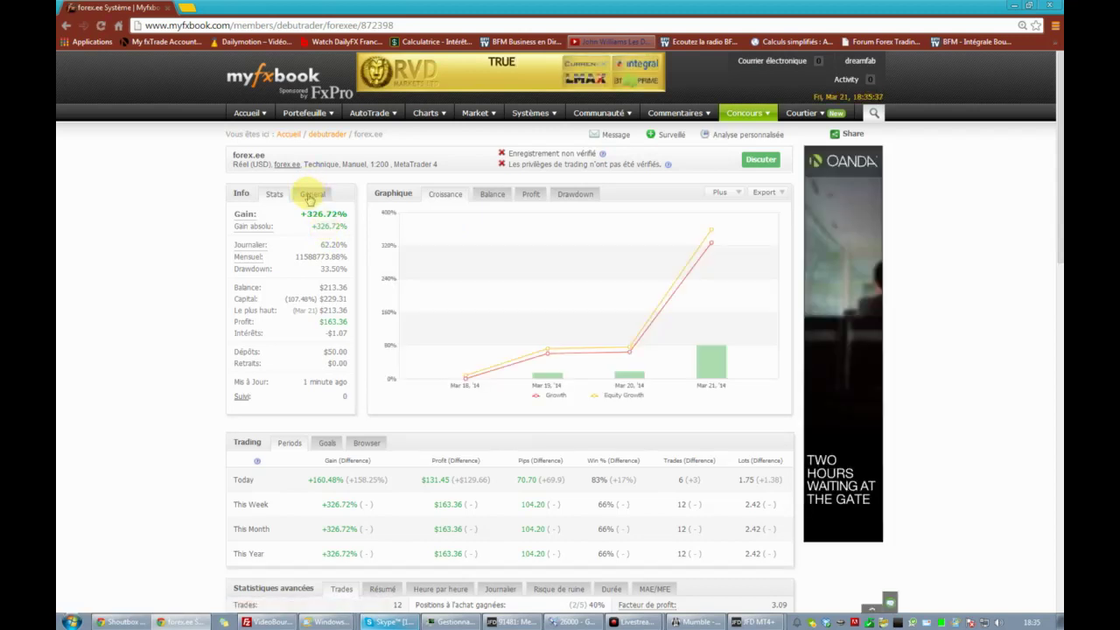
{"action": "left_click", "coordinate": [310, 194]}
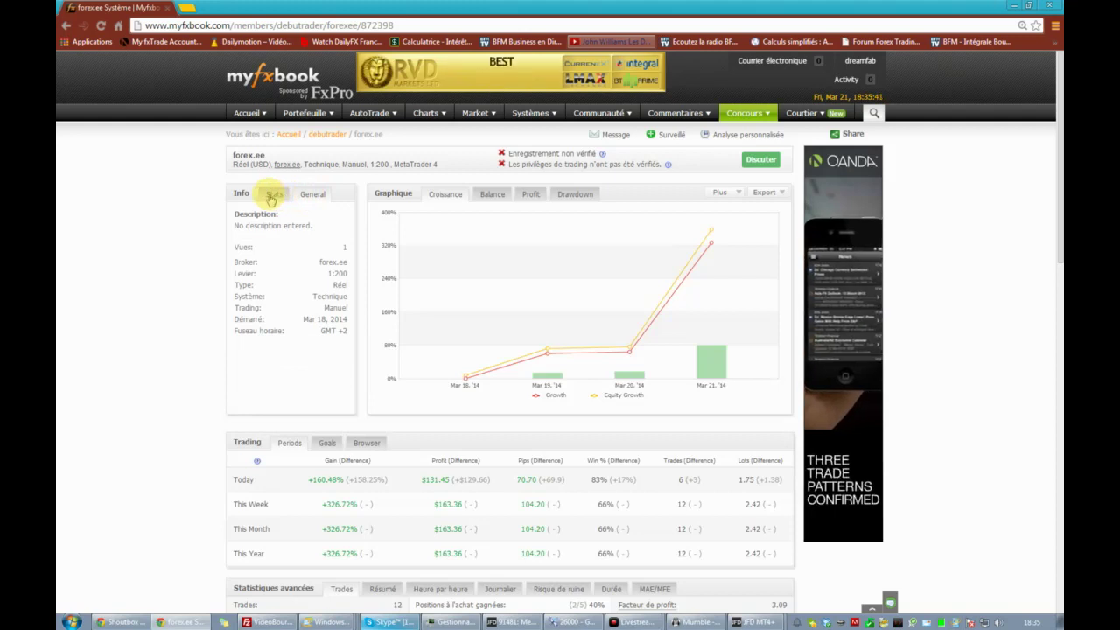
{"action": "left_click", "coordinate": [273, 195]}
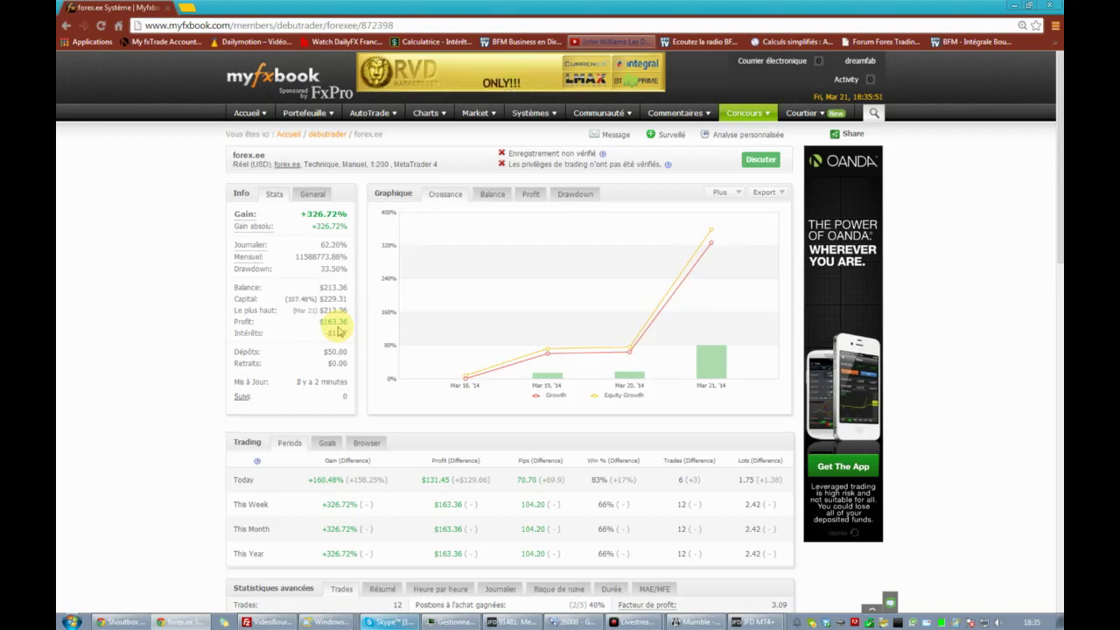
{"action": "scroll", "coordinate": [339, 330], "scroll_direction": "down", "scroll_amount": 2}
{"action": "scroll", "coordinate": [340, 331], "scroll_direction": "down", "scroll_amount": 2}
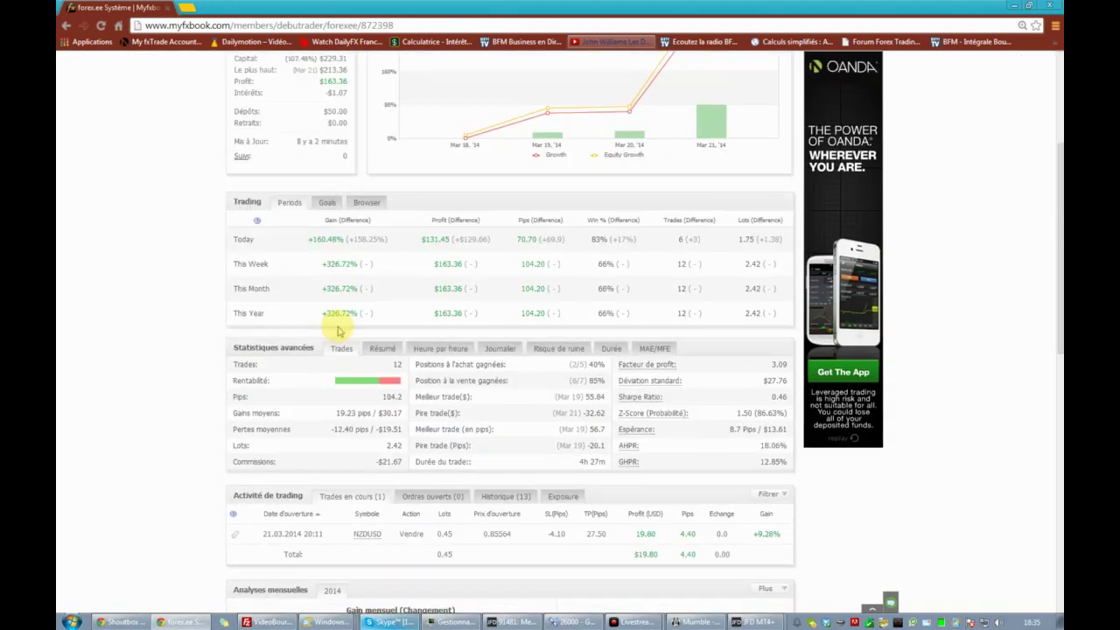
{"action": "scroll", "coordinate": [339, 330], "scroll_direction": "down", "scroll_amount": 1}
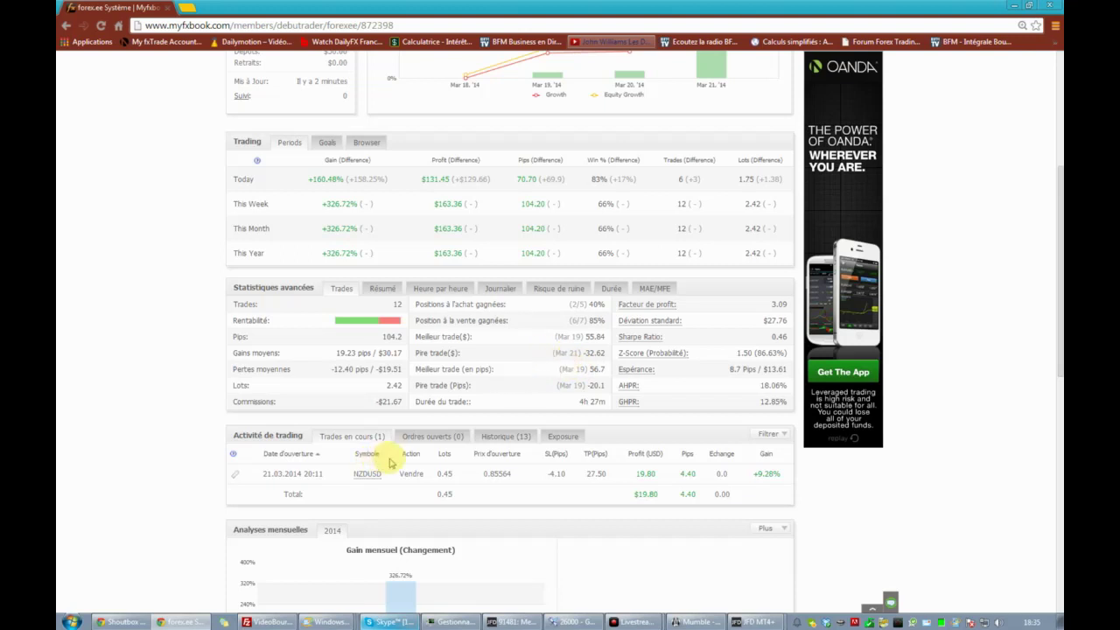
{"action": "scroll", "coordinate": [416, 458], "scroll_direction": "down", "scroll_amount": 1}
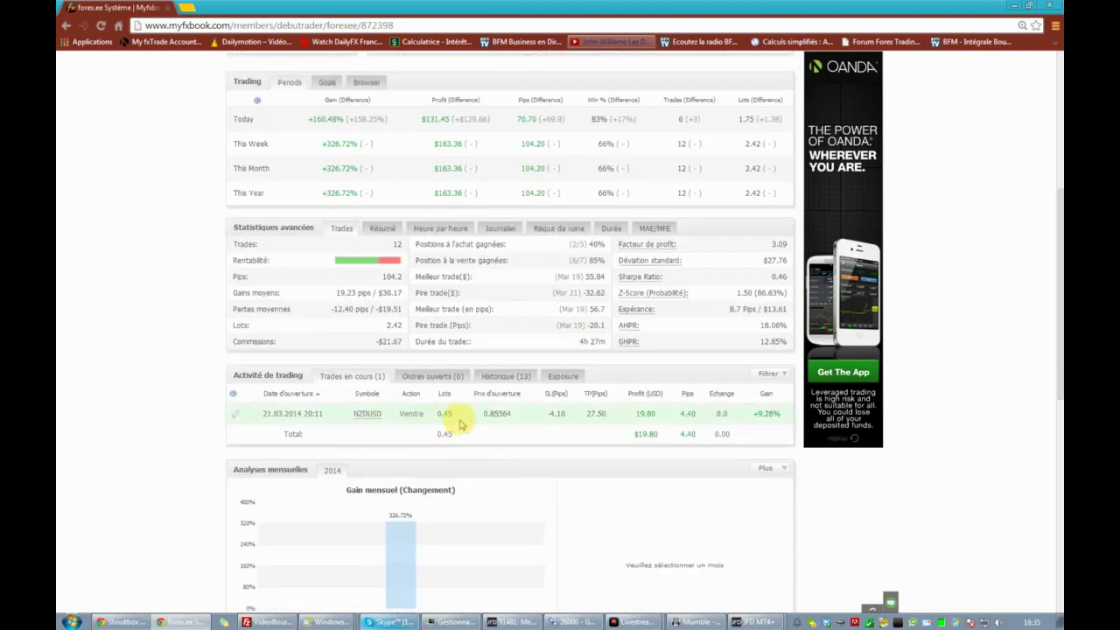
{"action": "scroll", "coordinate": [587, 450], "scroll_direction": "down", "scroll_amount": 3}
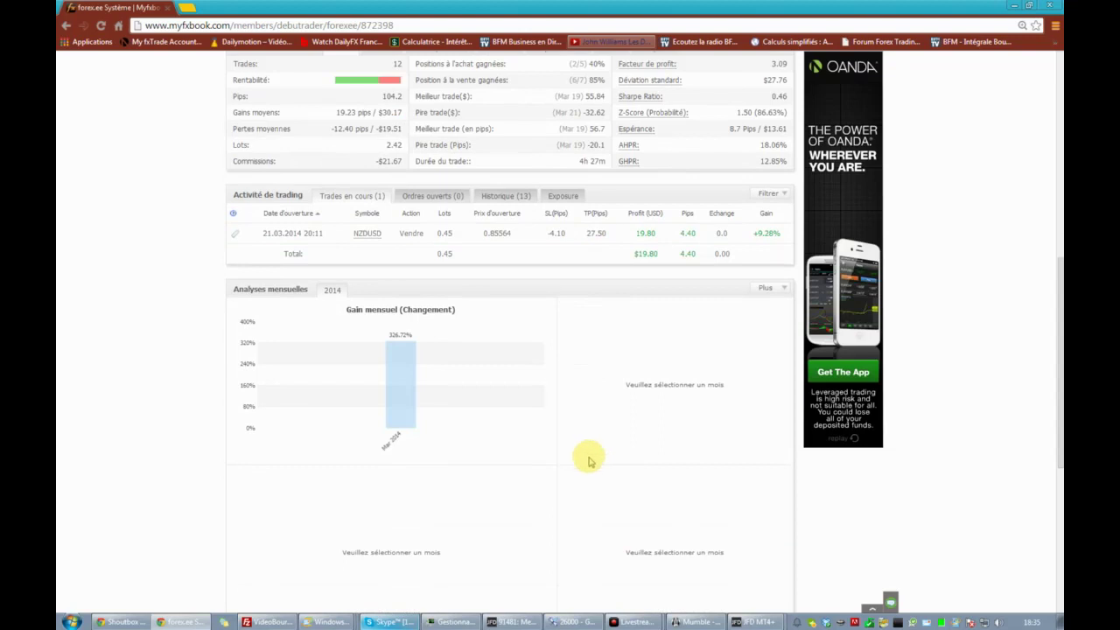
{"action": "scroll", "coordinate": [586, 458], "scroll_direction": "up", "scroll_amount": 9}
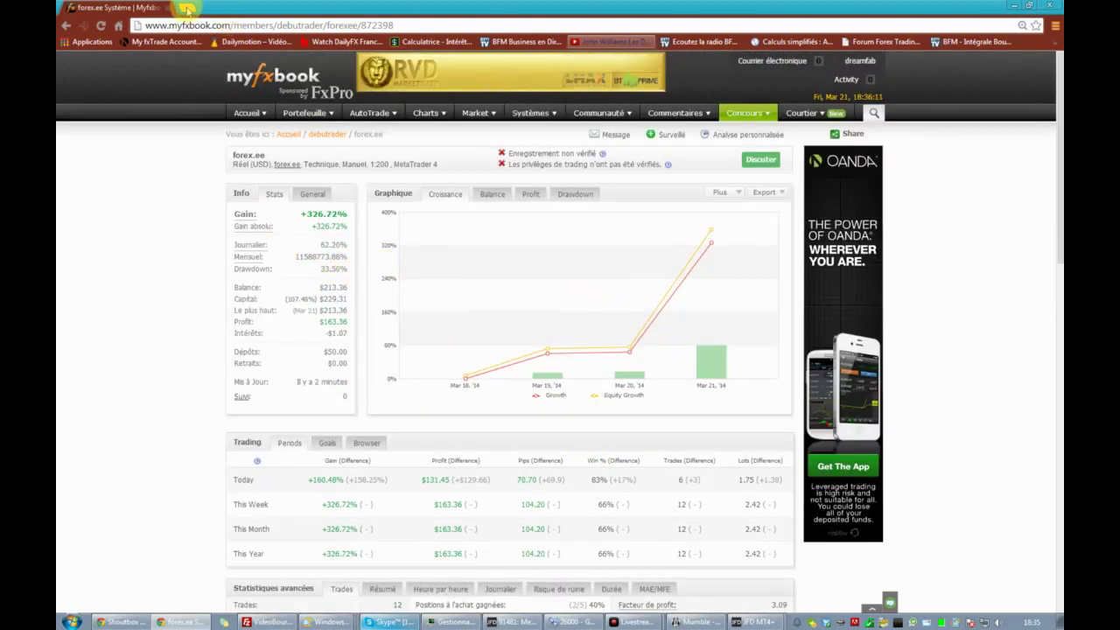
{"action": "key", "text": "alt+Tab"}
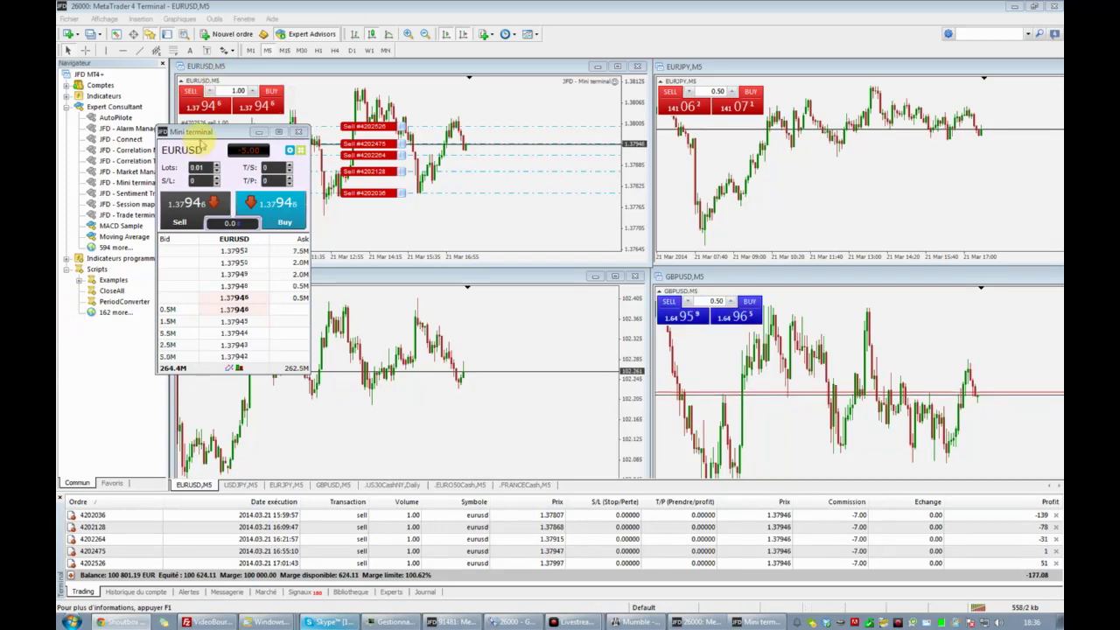
Dismiss the Mini terminal window, select the CloseAll script, and bring the Mini terminal back up
{"action": "key", "text": "alt+F4"}
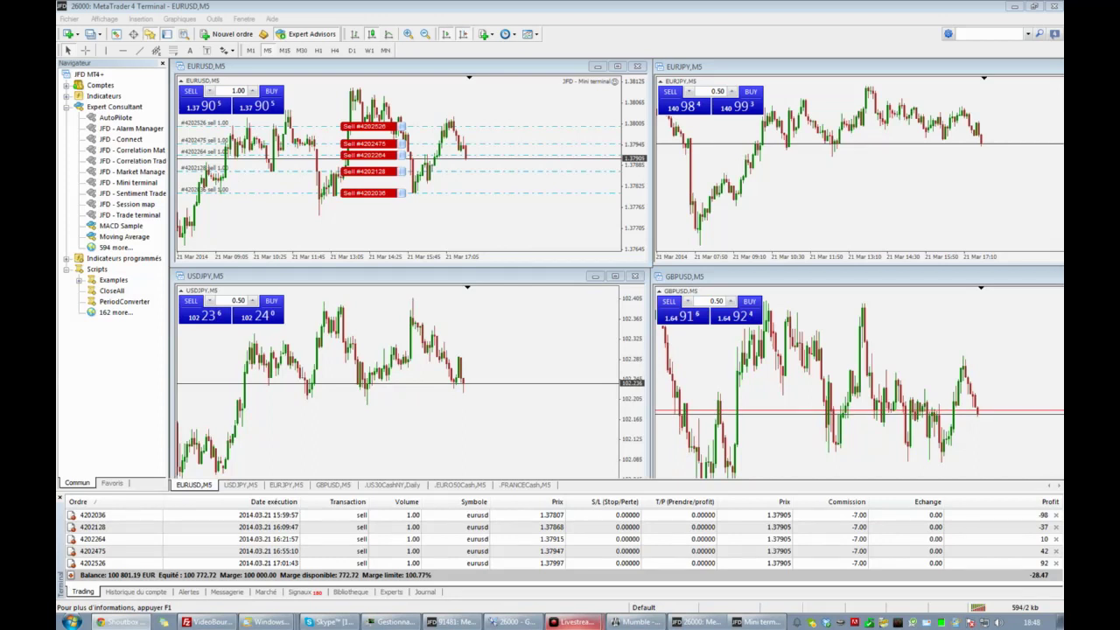
{"action": "left_click", "coordinate": [112, 291]}
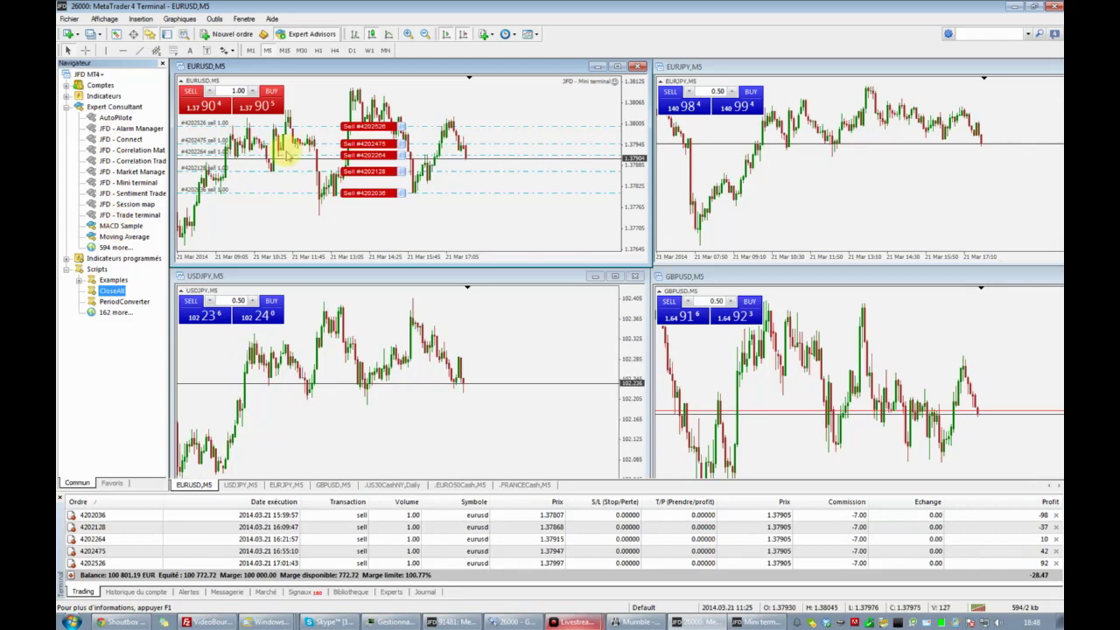
{"action": "left_click", "coordinate": [759, 622]}
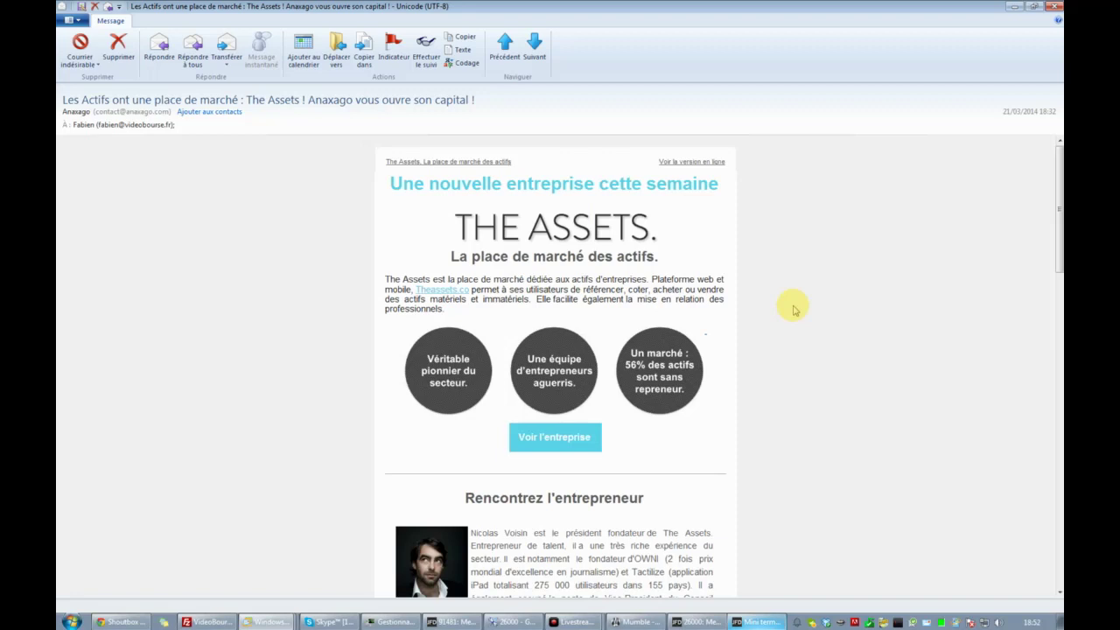
Read through the Anaxago newsletter about The Assets and return to MetaTrader 4
{"action": "scroll", "coordinate": [795, 310], "scroll_direction": "down", "scroll_amount": 5}
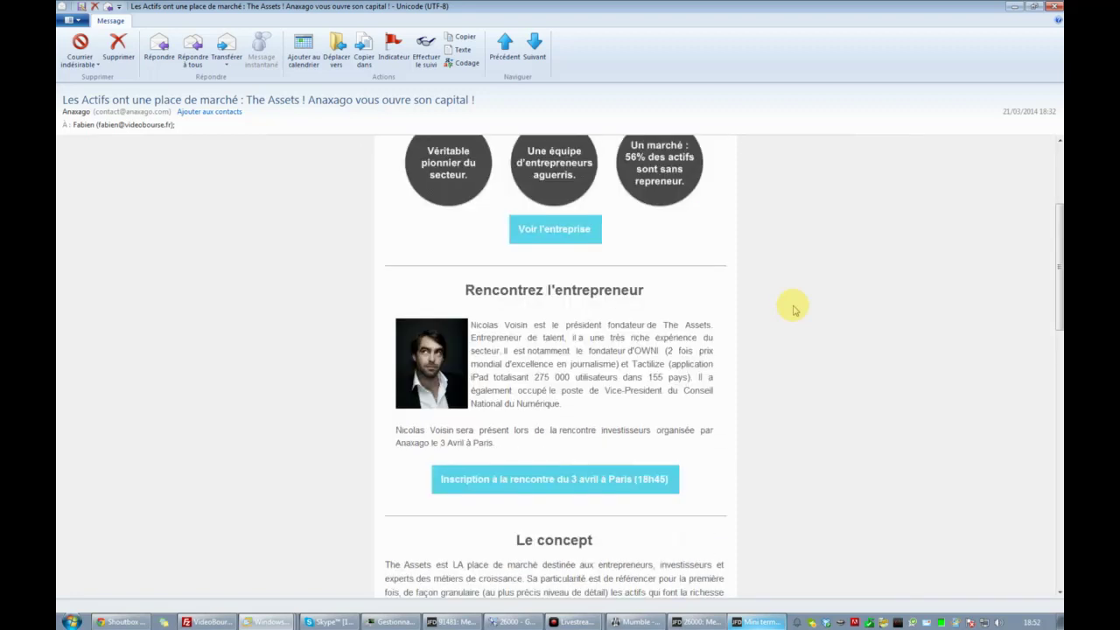
{"action": "scroll", "coordinate": [795, 310], "scroll_direction": "down", "scroll_amount": 6}
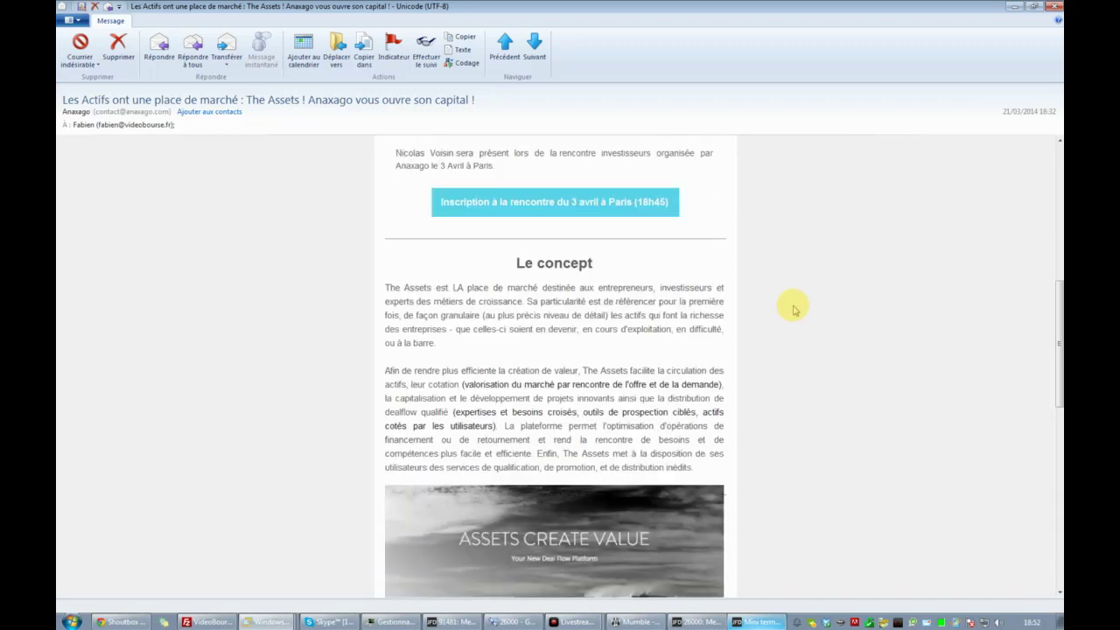
{"action": "left_click_drag", "start_coordinate": [726, 7], "coordinate": [58, 9]}
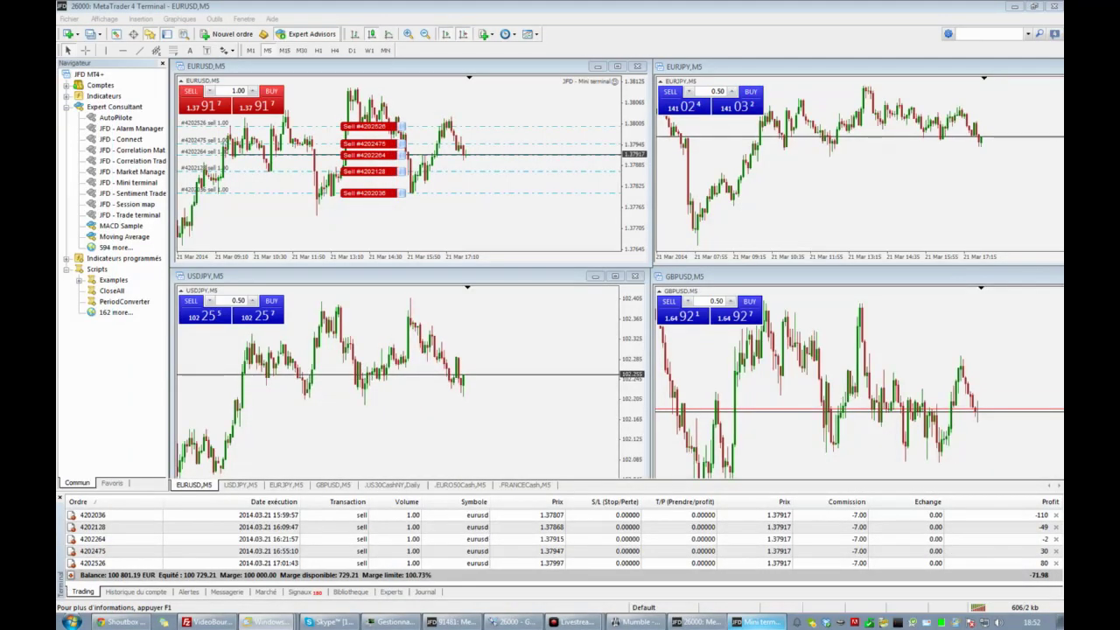
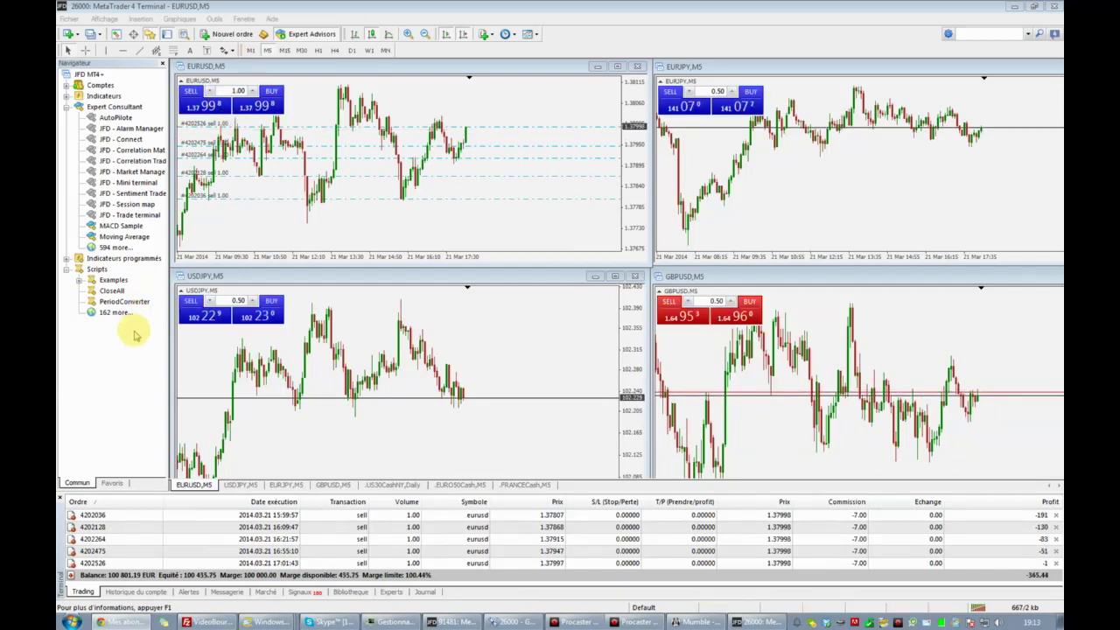
Try to run the CloseAll script on the EURUSD chart to close its open sell positions
{"action": "left_click_drag", "start_coordinate": [112, 291], "coordinate": [359, 232]}
{"action": "left_click_drag", "start_coordinate": [532, 223], "coordinate": [490, 231]}
{"action": "key", "text": "Return"}
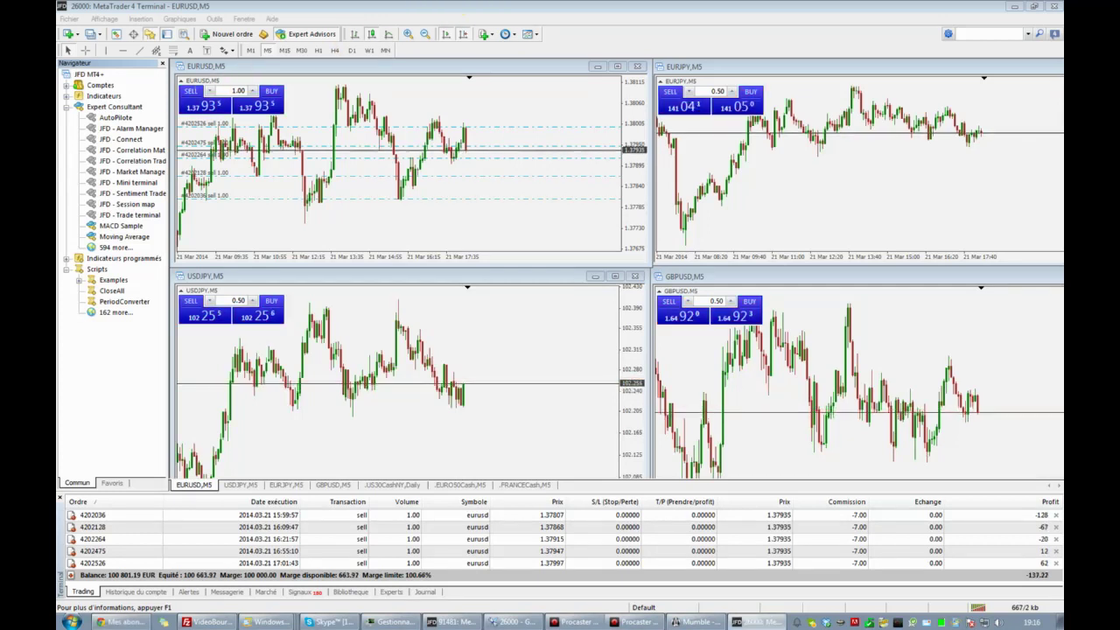
Attach JFD - Trade terminal to the EURUSD chart and display its window listing the open and pending orders
{"action": "left_click", "coordinate": [109, 289]}
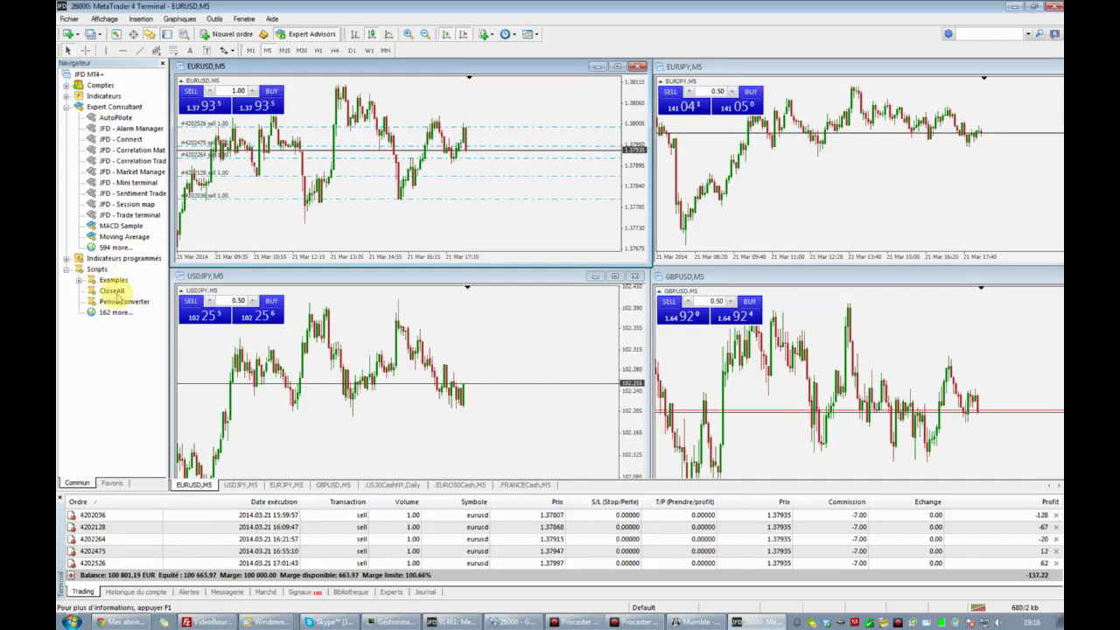
{"action": "left_click", "coordinate": [122, 216]}
{"action": "left_click_drag", "start_coordinate": [547, 217], "coordinate": [547, 219]}
{"action": "key", "text": "Return"}
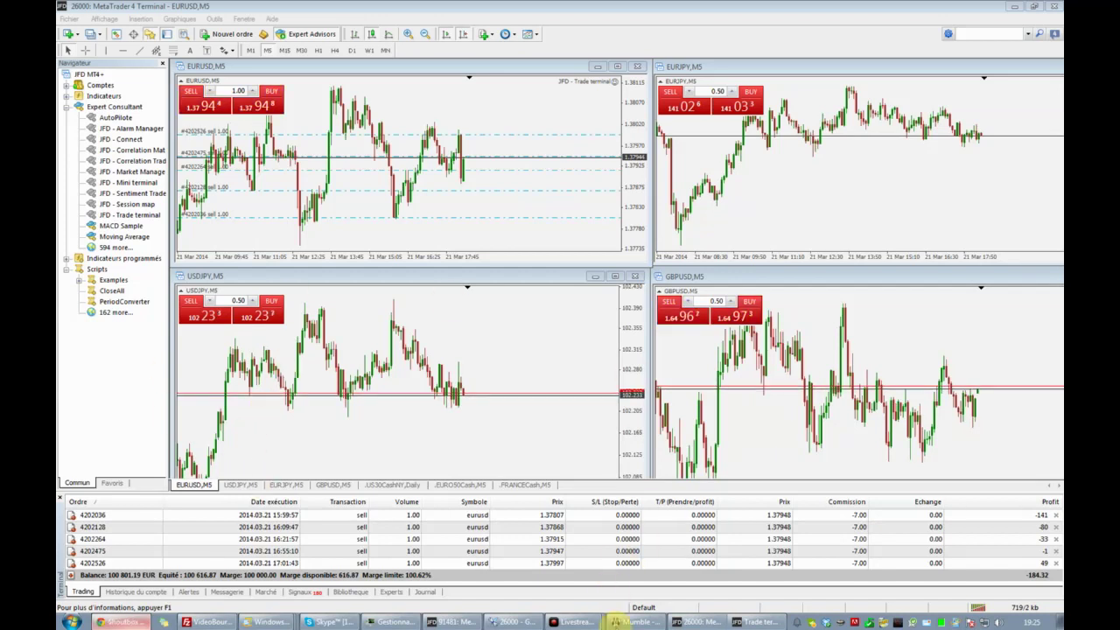
{"action": "left_click", "coordinate": [616, 620]}
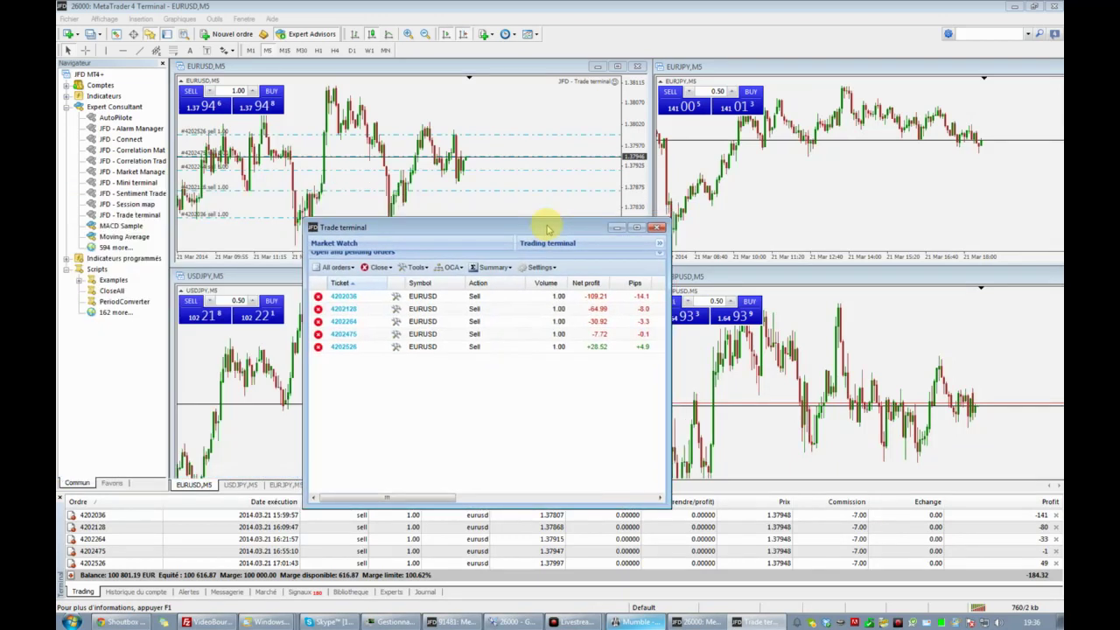
Maximize the Trade terminal window and look through the summary options for the open and pending orders
{"action": "double_click", "coordinate": [545, 219]}
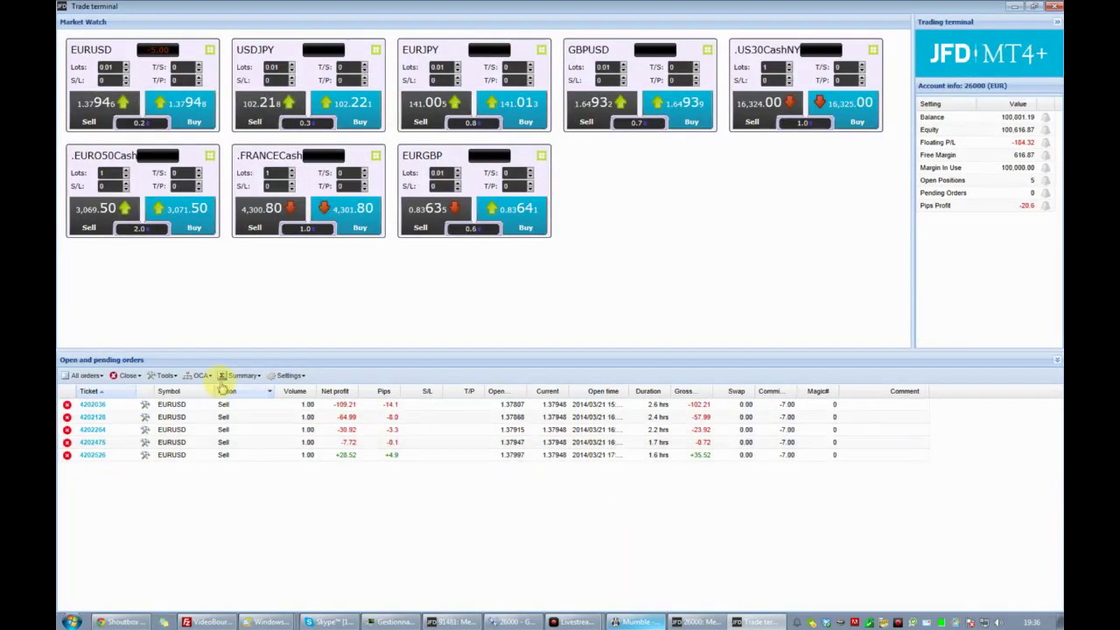
{"action": "left_click", "coordinate": [226, 376]}
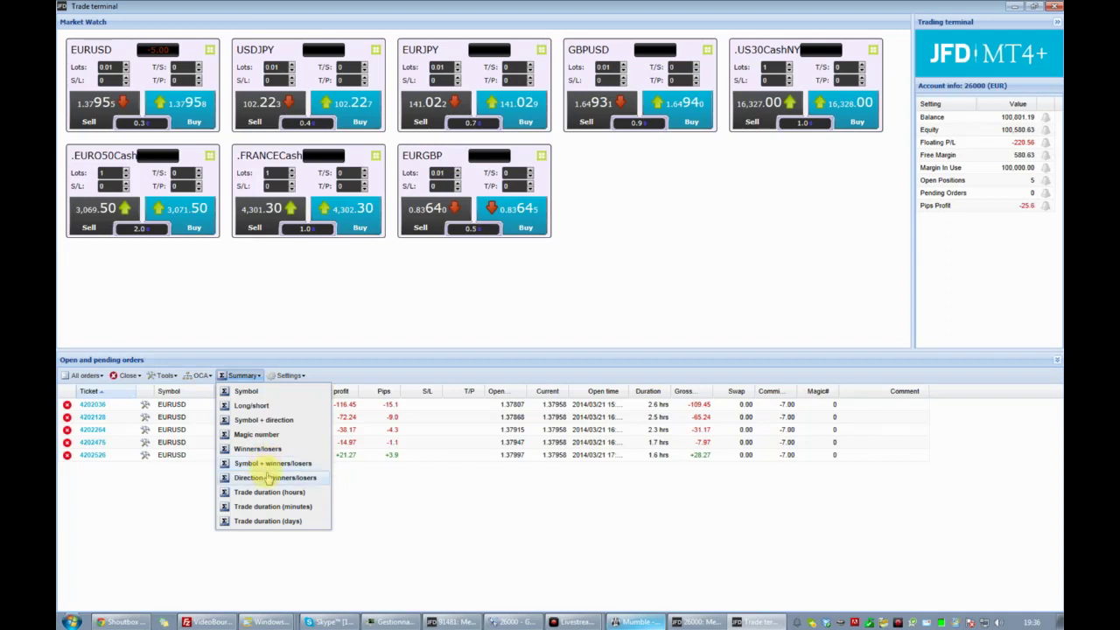
Enable non-hedging mode in the Trade terminal's confirmations and preferences and save the settings
{"action": "left_click", "coordinate": [289, 375]}
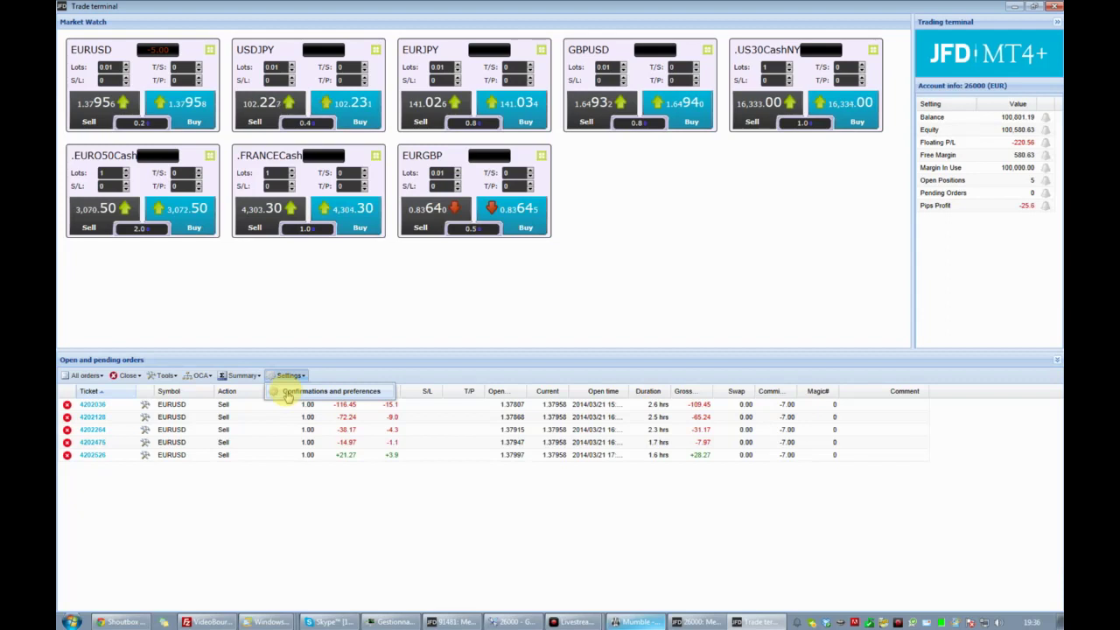
{"action": "left_click", "coordinate": [287, 396]}
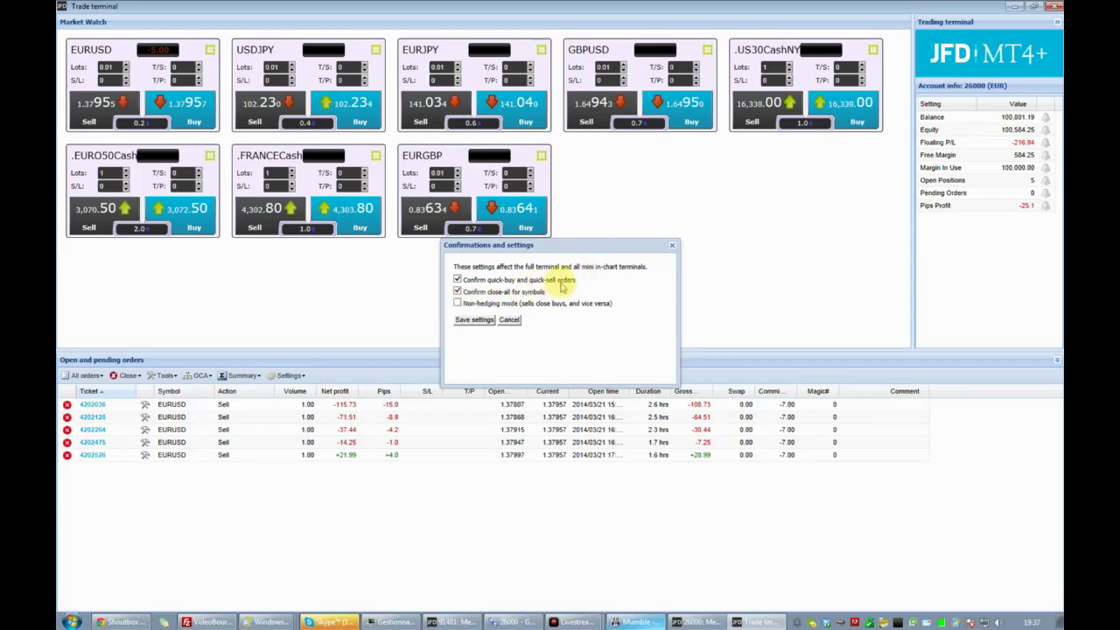
{"action": "left_click", "coordinate": [457, 302]}
{"action": "left_click", "coordinate": [464, 320]}
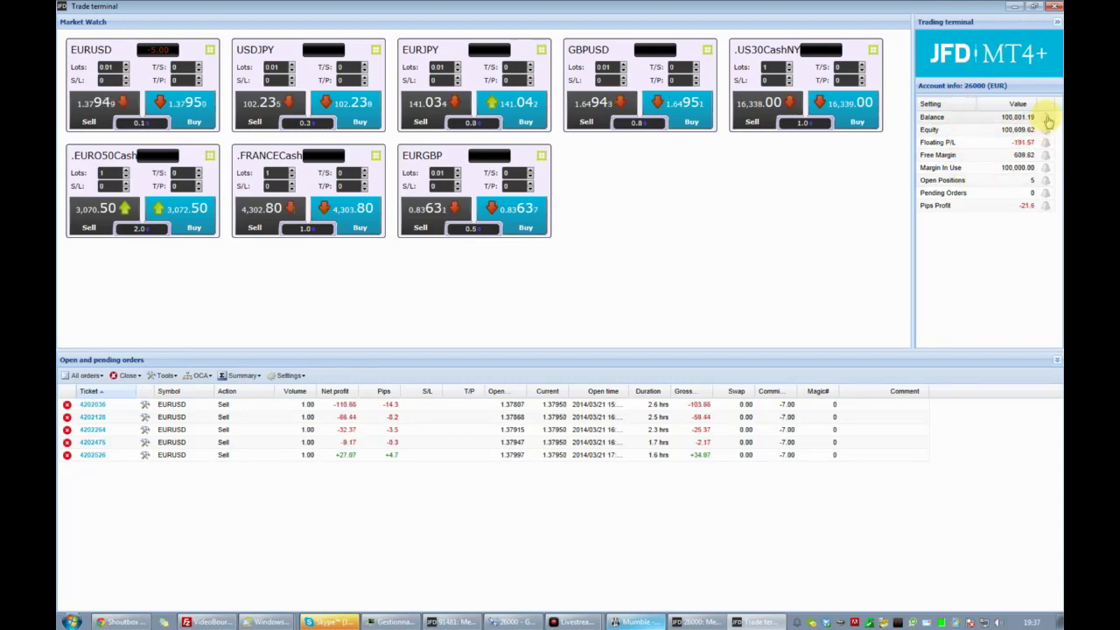
Put the Trade terminal away and check the 0.01-lot EURUSD sell positions in the other MetaTrader 4 terminal
{"action": "left_click", "coordinate": [1033, 7]}
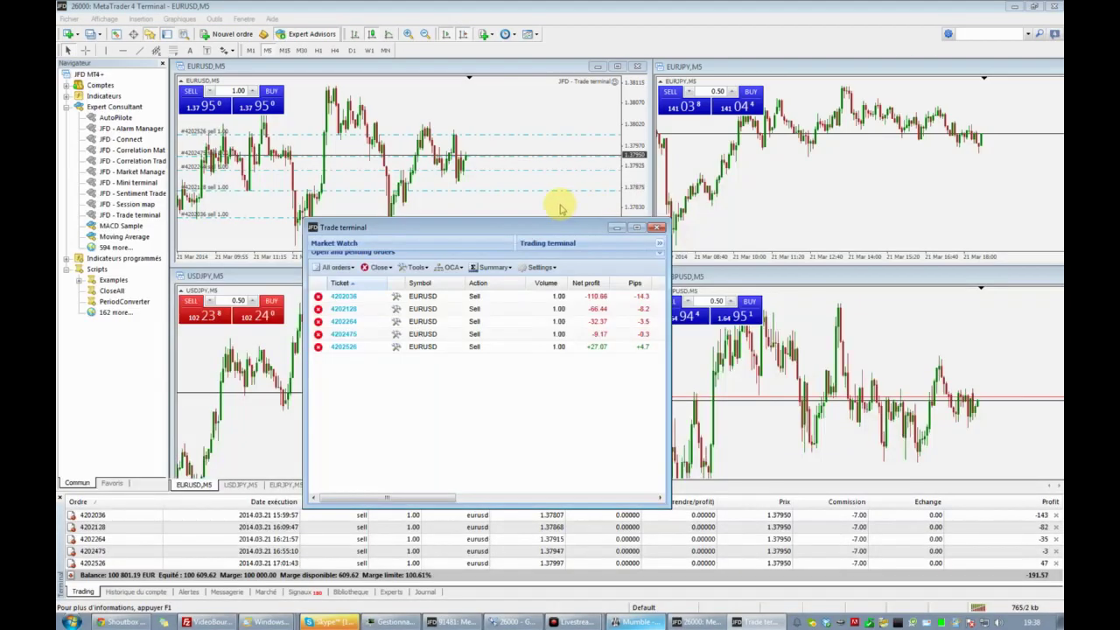
{"action": "left_click", "coordinate": [616, 227]}
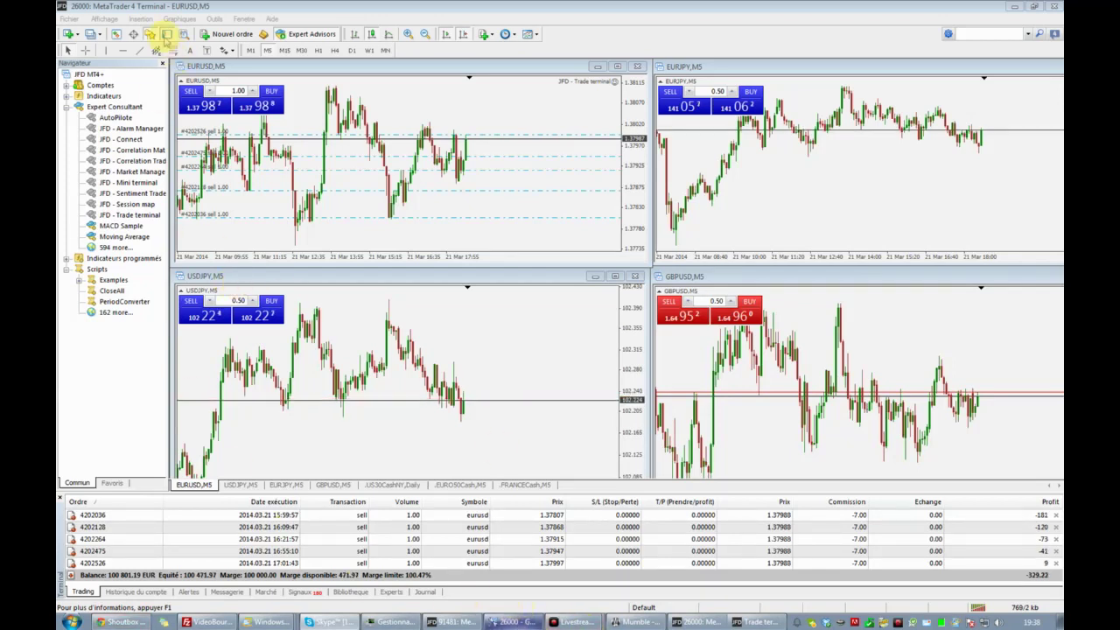
{"action": "left_click", "coordinate": [435, 621]}
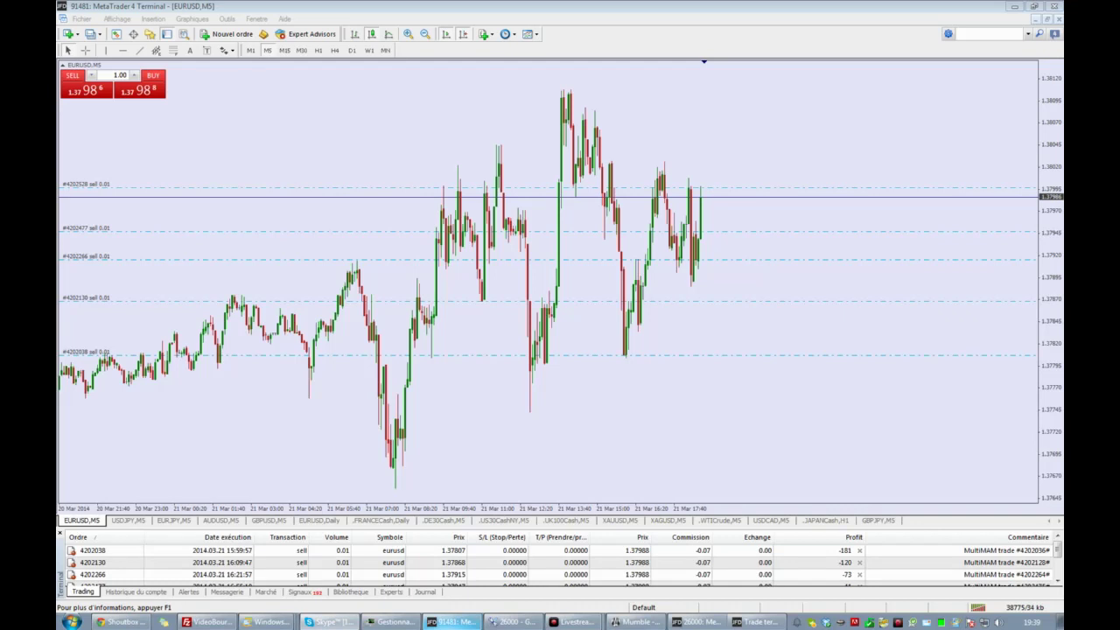
{"action": "left_click", "coordinate": [1013, 7]}
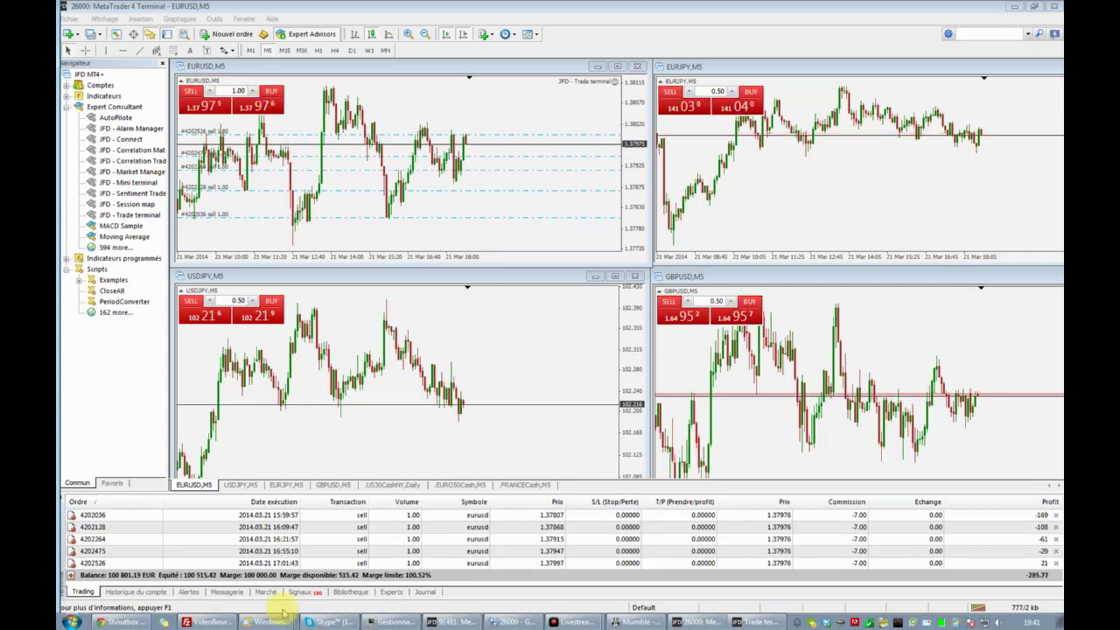
Bring the second MetaTrader 4 terminal back up, restore it from full screen and move its window aside
{"action": "left_click", "coordinate": [444, 623]}
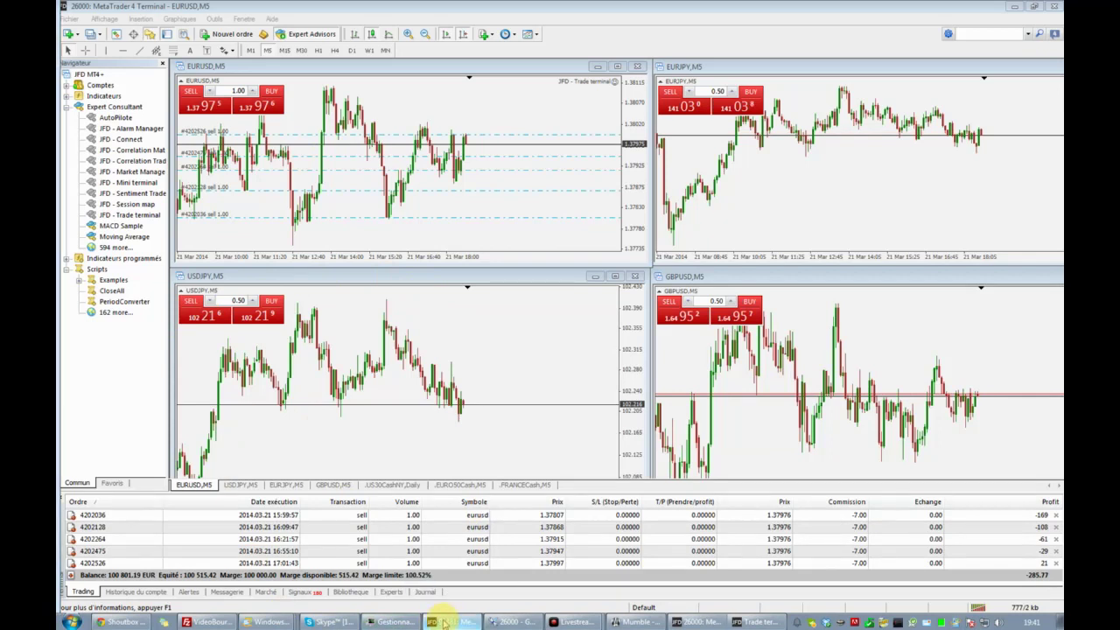
{"action": "left_click", "coordinate": [1037, 8]}
{"action": "left_click", "coordinate": [626, 127]}
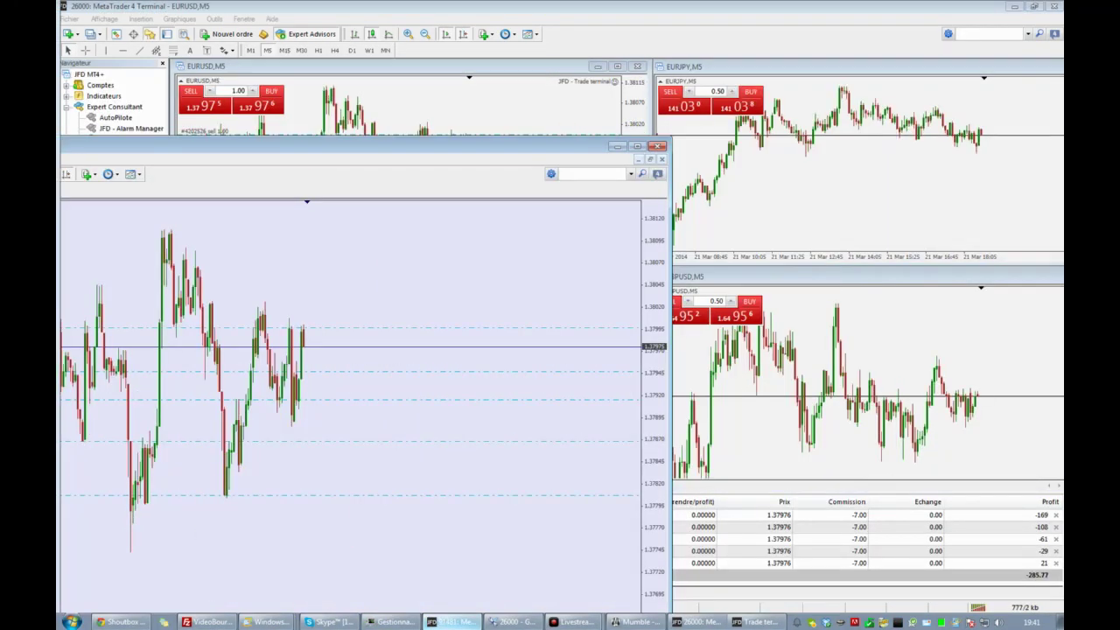
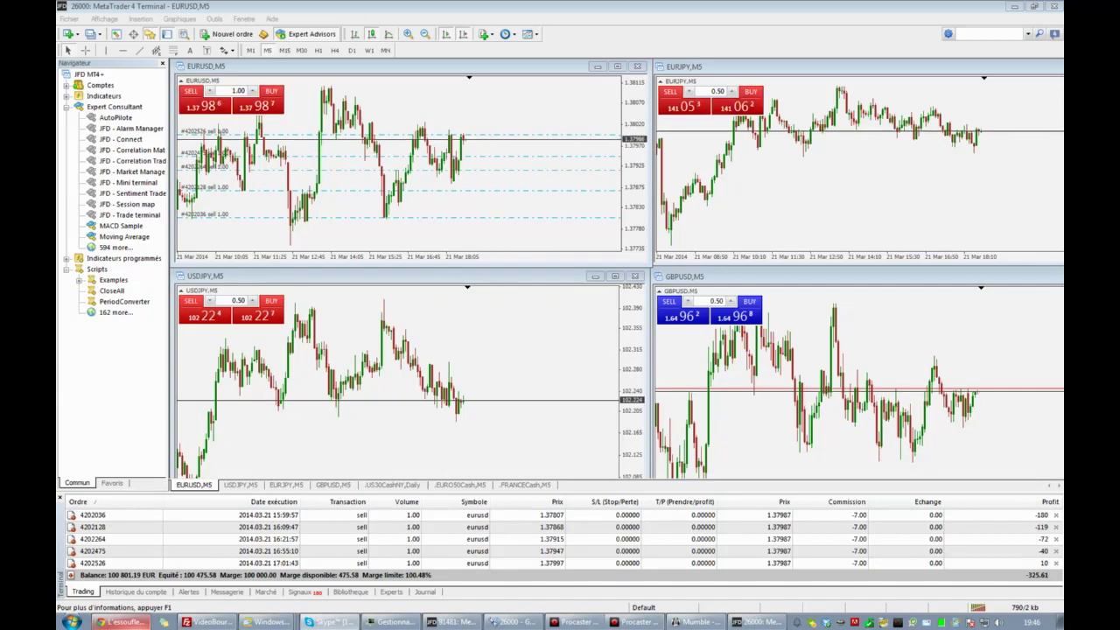
{"action": "left_click", "coordinate": [441, 623]}
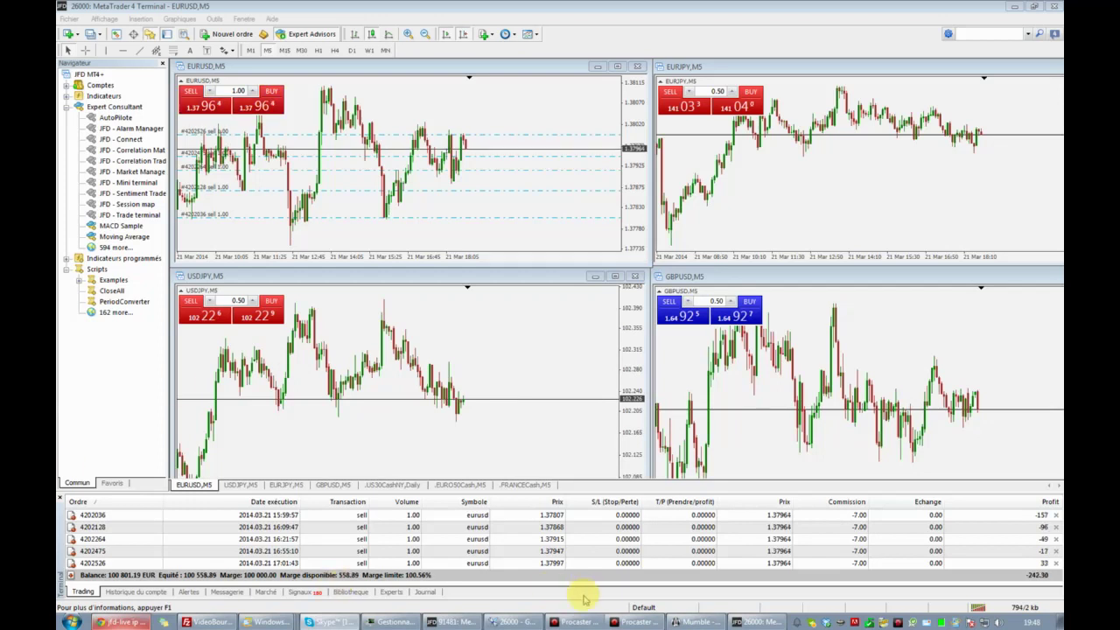
{"action": "left_click", "coordinate": [71, 621]}
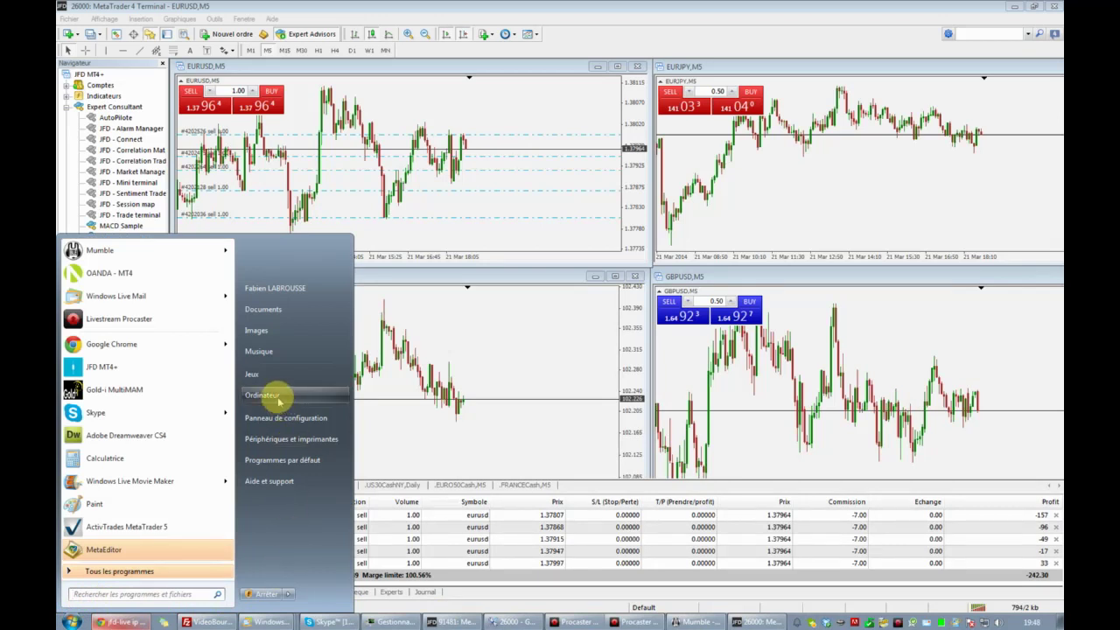
{"action": "key", "text": "Escape"}
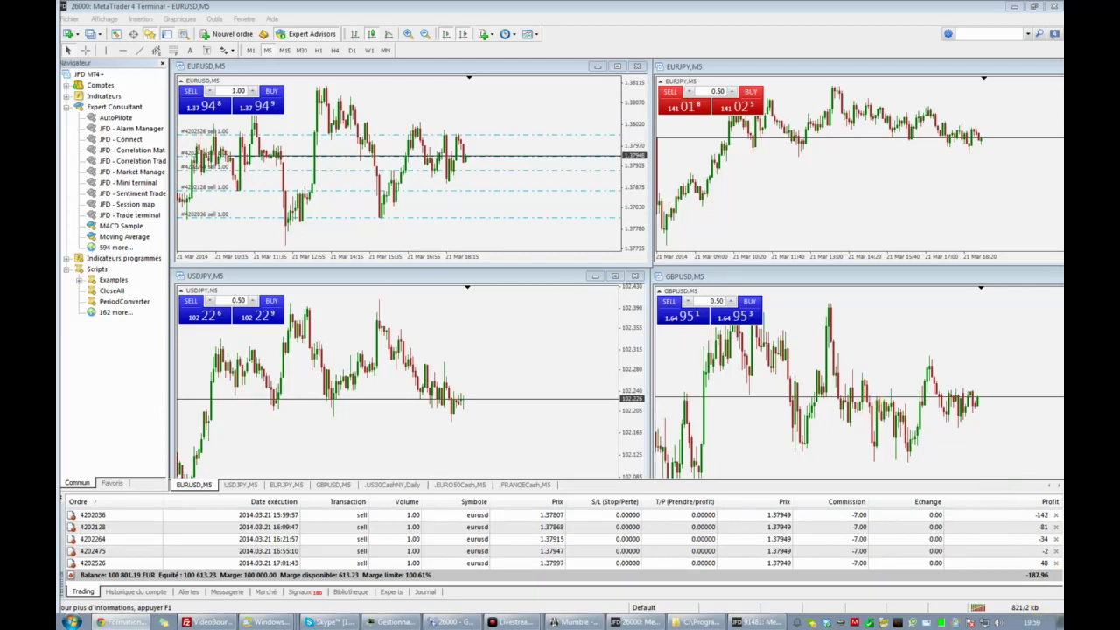
Try to open Statement.htm from the desktop and return to the MetaTrader 4 terminal with the four charts
{"action": "left_click", "coordinate": [1017, 7]}
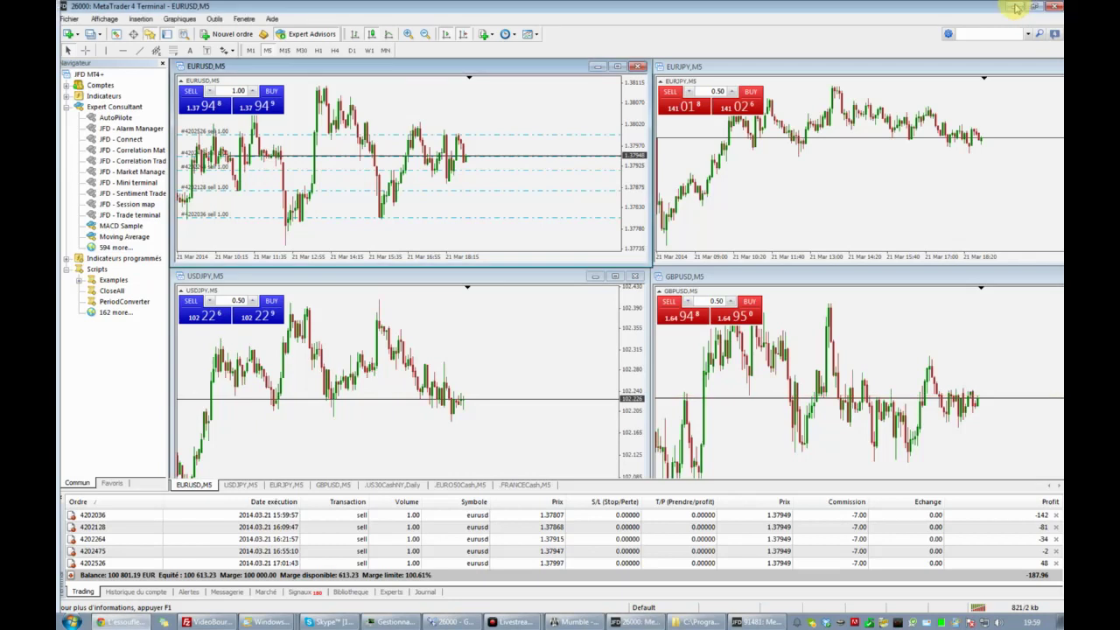
{"action": "left_click", "coordinate": [1016, 7]}
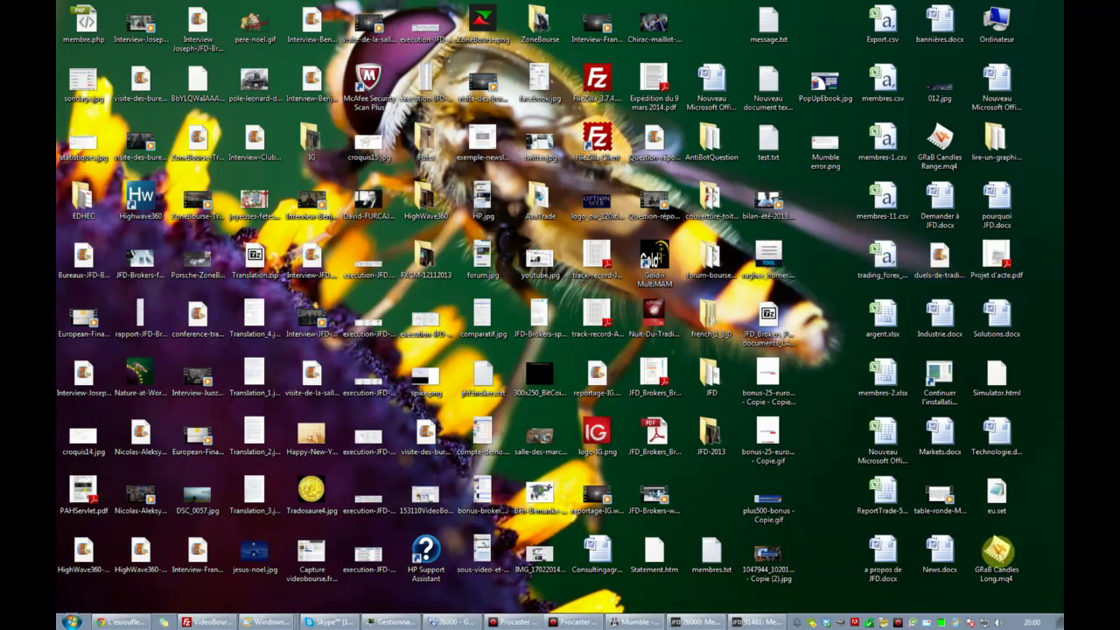
{"action": "double_click", "coordinate": [651, 555]}
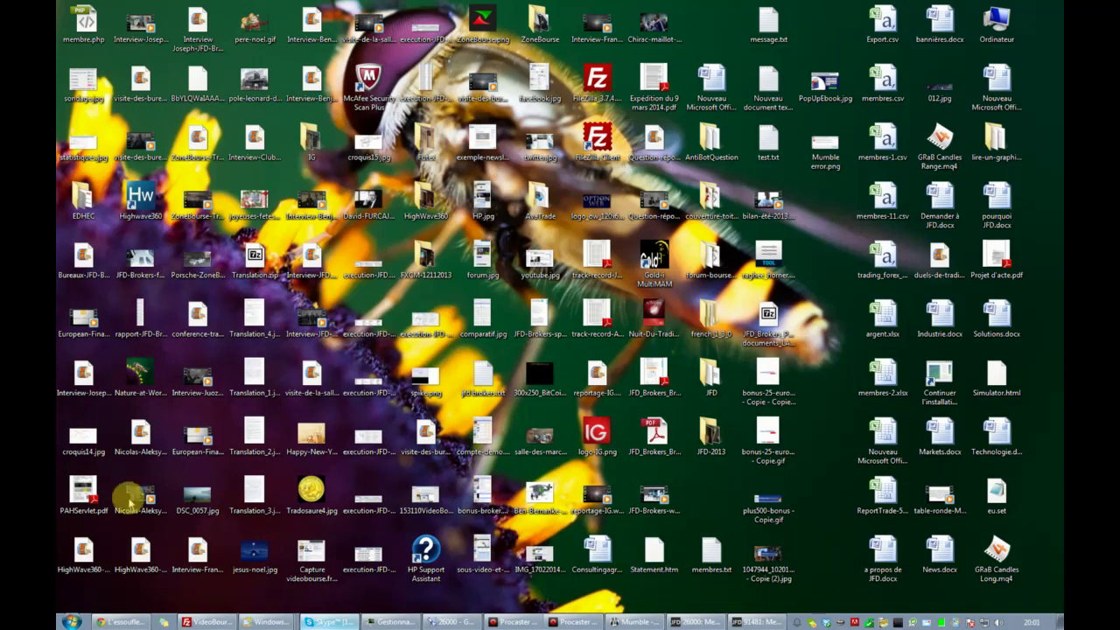
{"action": "left_click", "coordinate": [653, 551]}
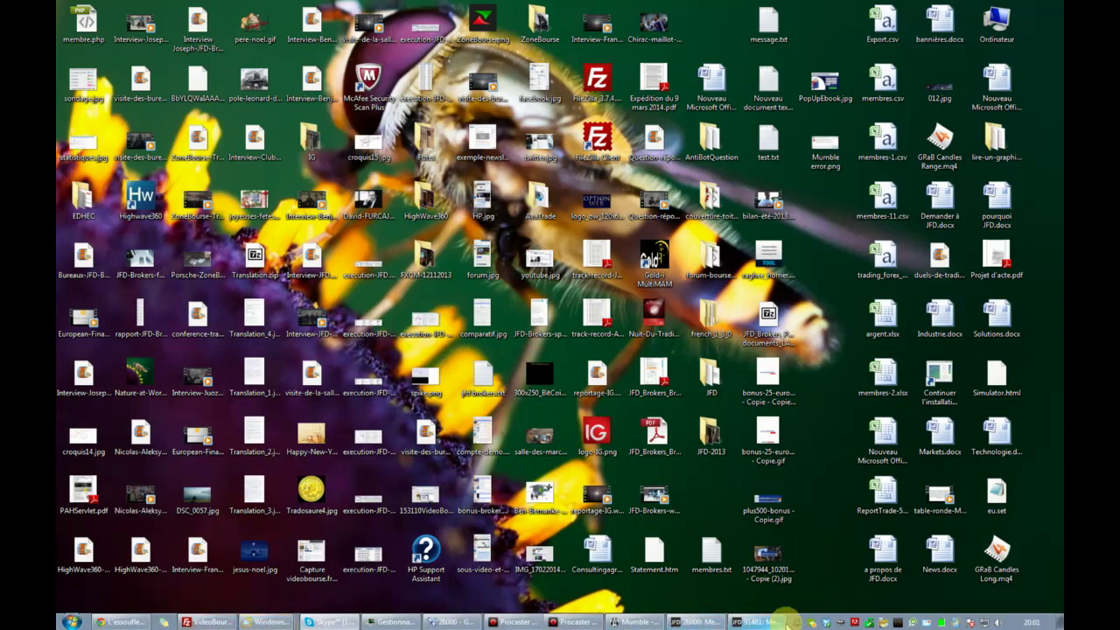
{"action": "left_click", "coordinate": [698, 622]}
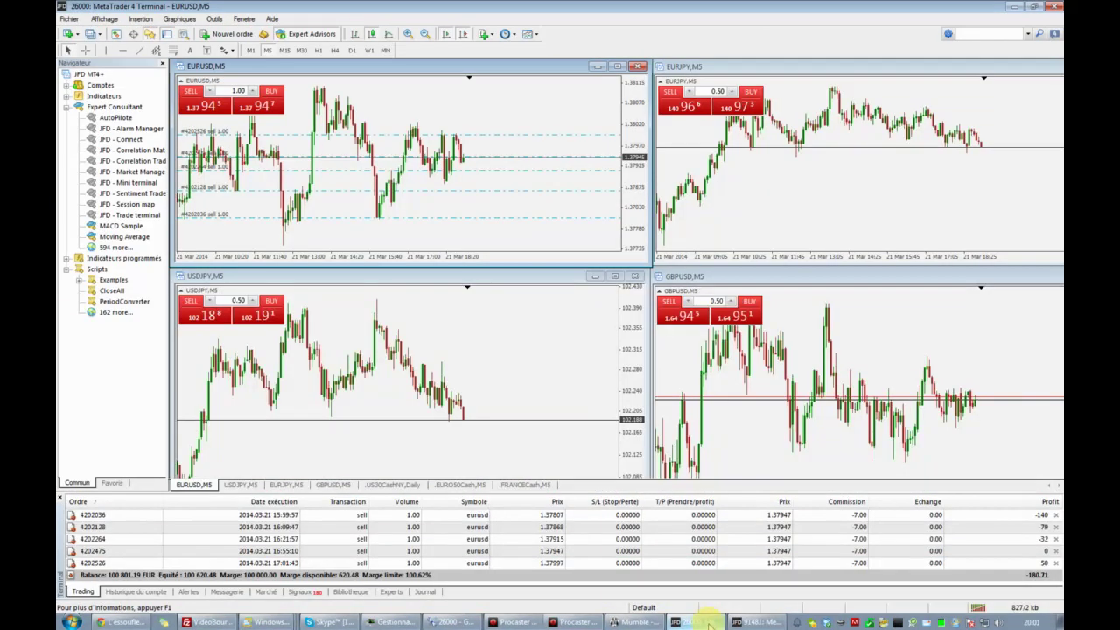